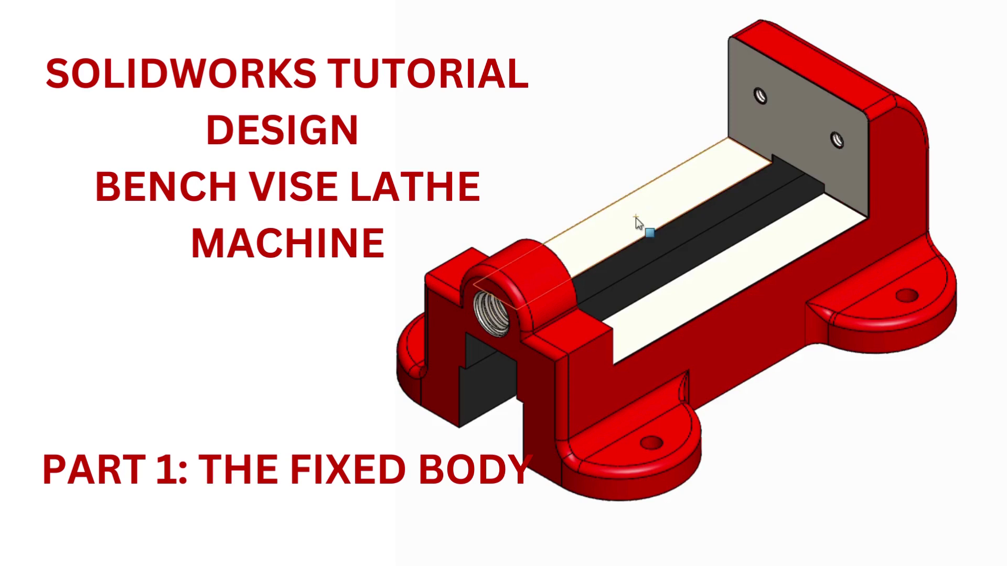
Orbit the finished vise to inspect it from another angle and from underneath
mouse_move(562, 321)
middle_mouse_down()
mouse_move(604, 279)
mouse_move(548, 274)
middle_mouse_up()
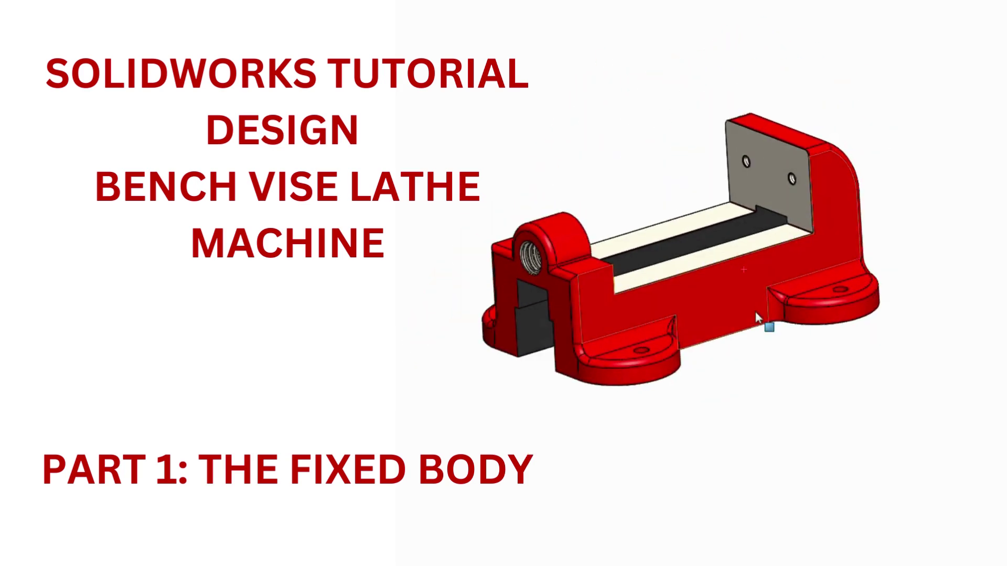
mouse_move(755, 313)
middle_mouse_down()
mouse_move(866, 94)
mouse_move(733, 281)
mouse_move(778, 340)
middle_mouse_up()
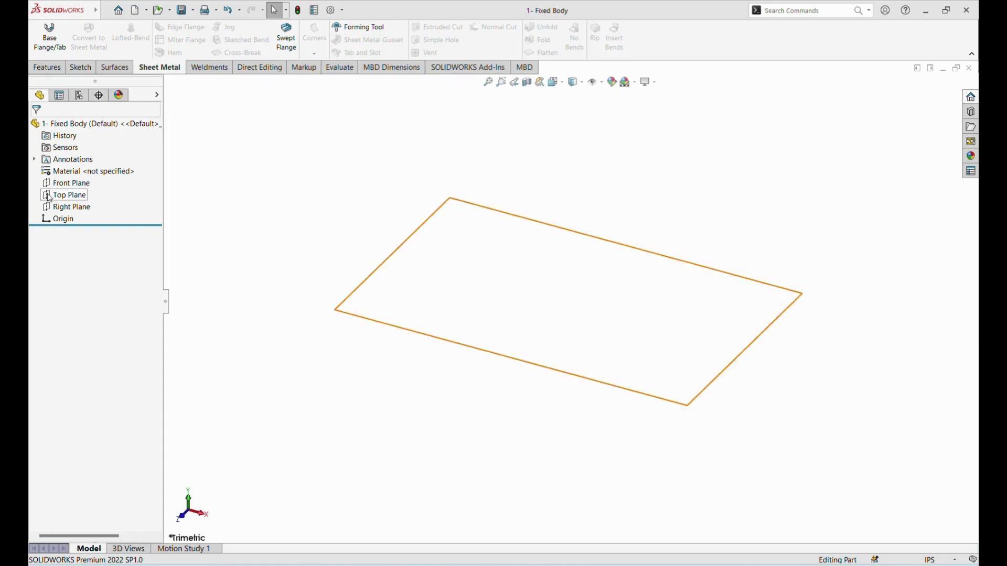
Start a Front Plane sketch and draw a center rectangle anchored at the origin
left_click(66, 183)
left_click(80, 67)
left_click(44, 34)
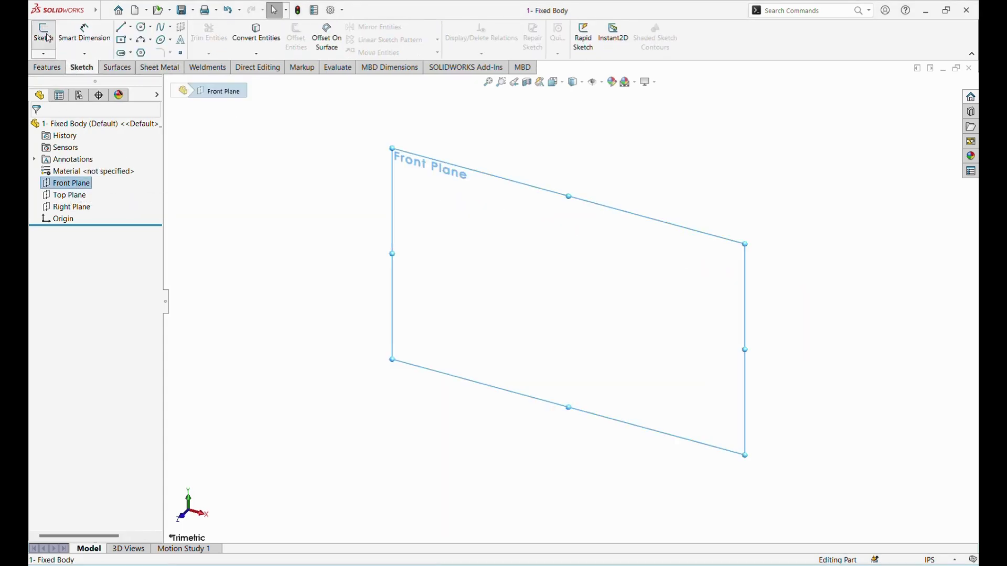
left_click(122, 43)
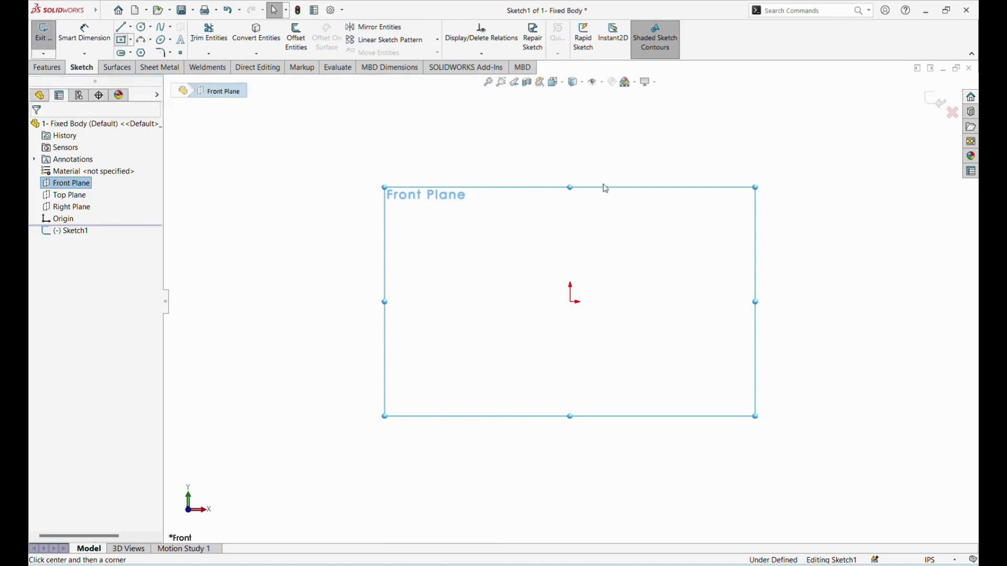
left_click(570, 302)
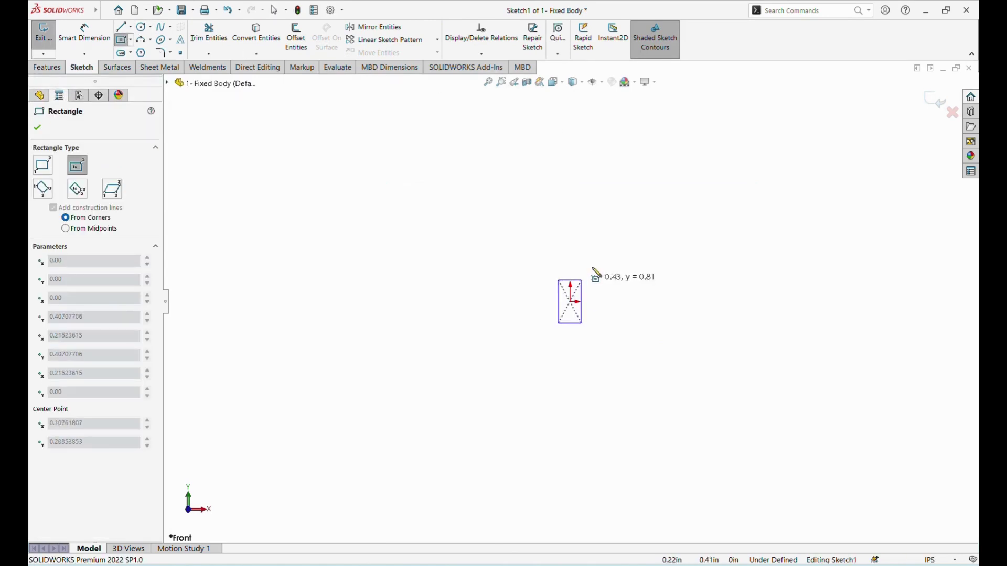
left_click(676, 236)
Dimension the rectangle 2.75 wide by 1.25 tall and exit the sketch
left_click(84, 31)
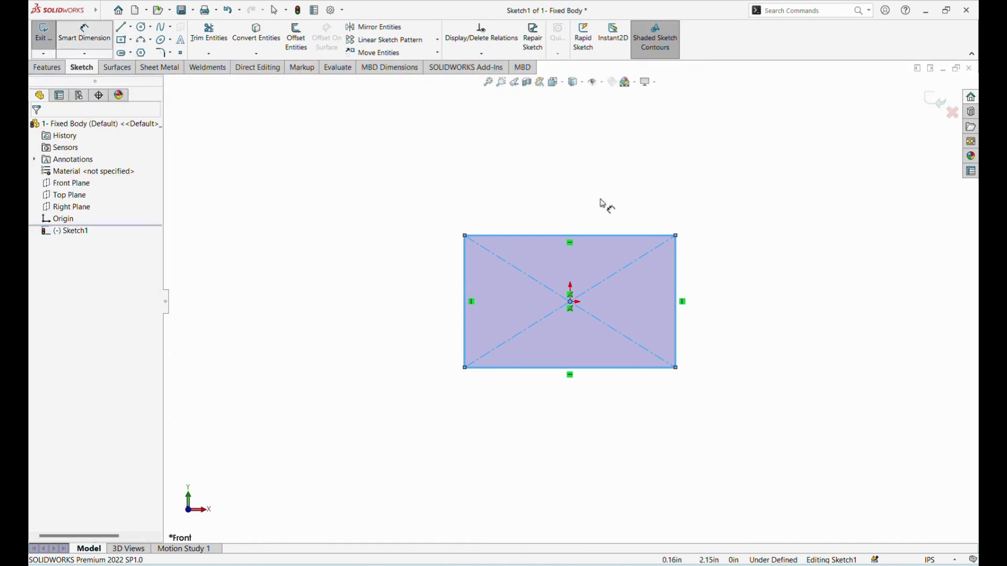
left_click(614, 239)
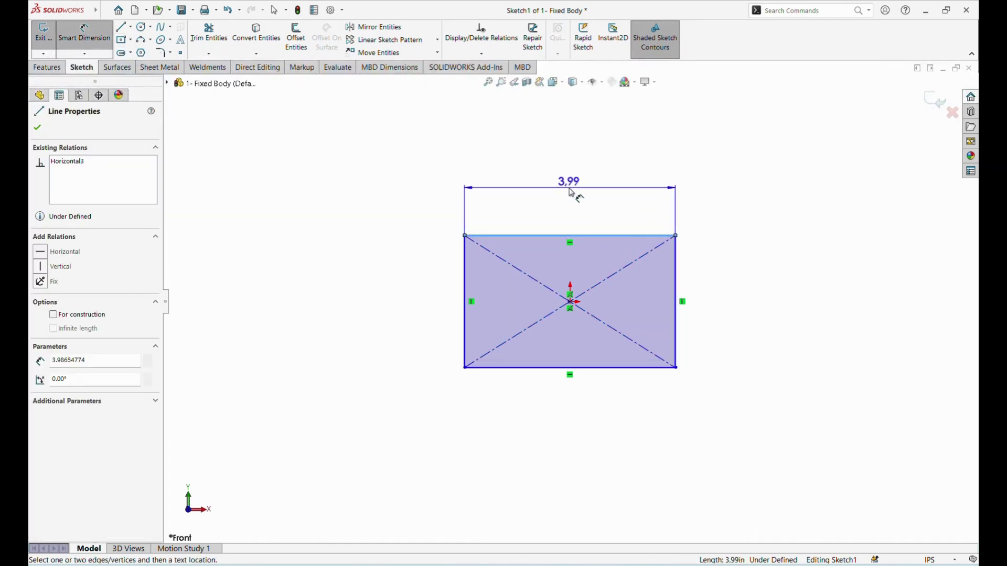
left_click(571, 192)
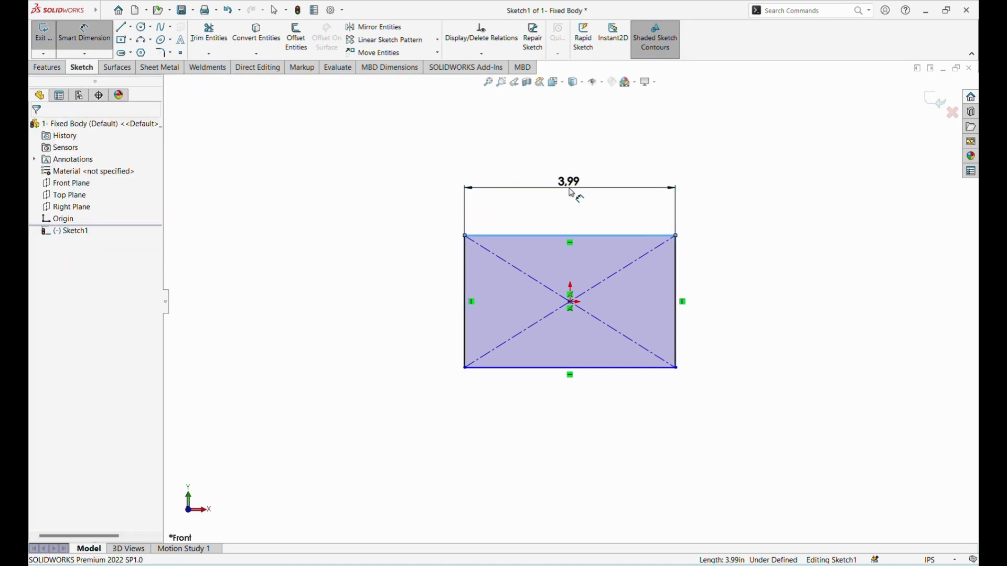
type("2")
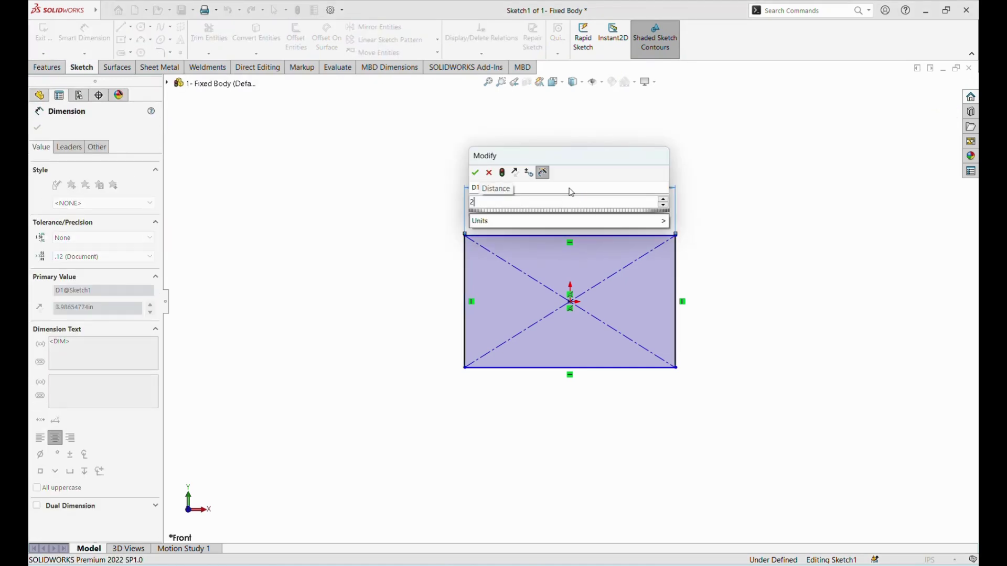
type("/75")
key("BackSpace")
key("BackSpace")
key("BackSpace")
type(".")
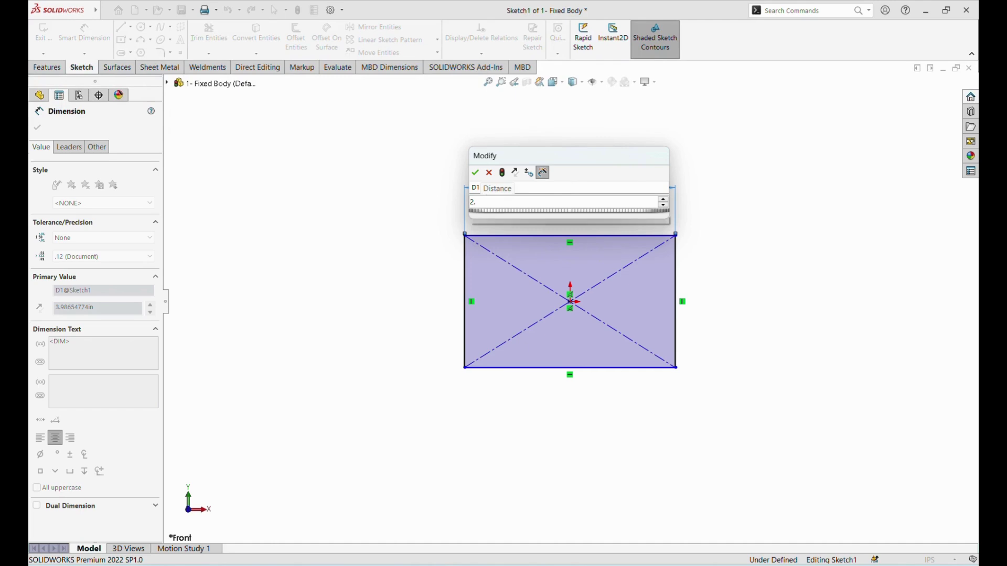
type("75")
key("Return")
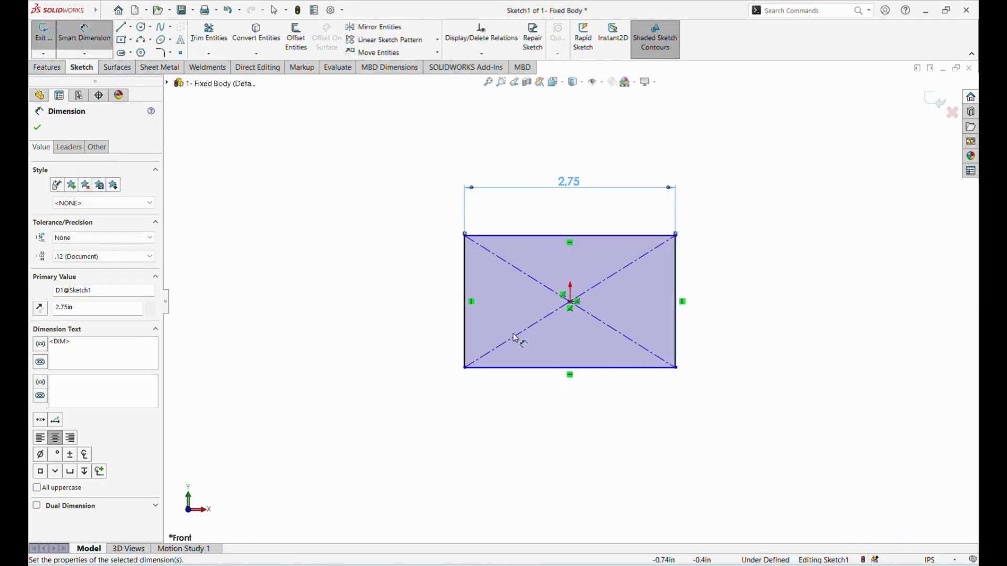
left_click(464, 294)
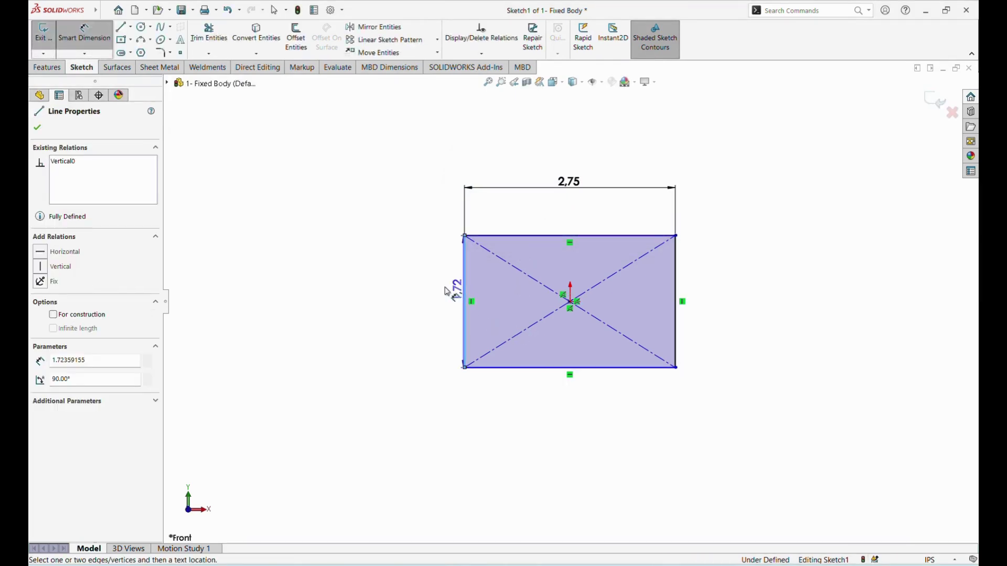
left_click(376, 295)
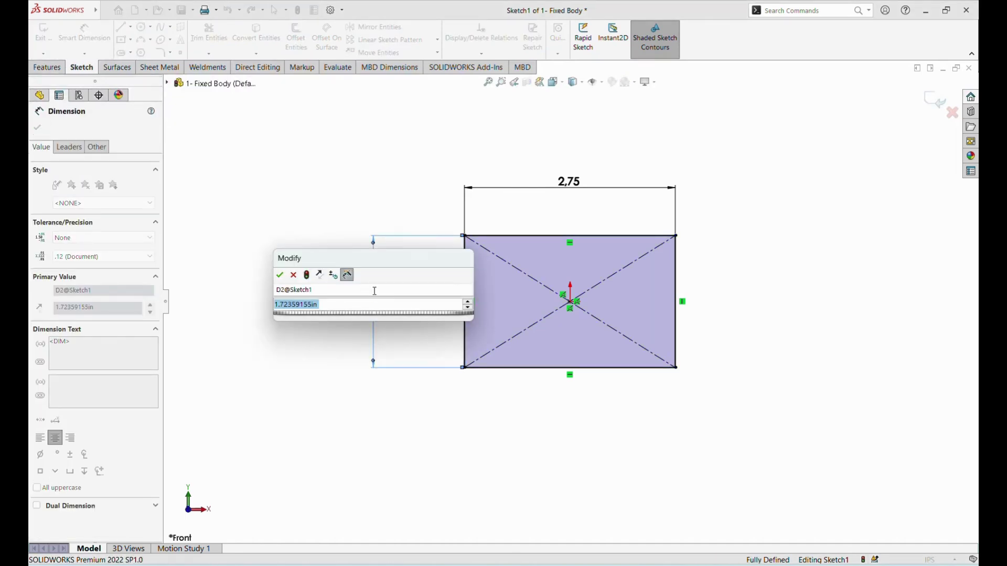
type("1.25")
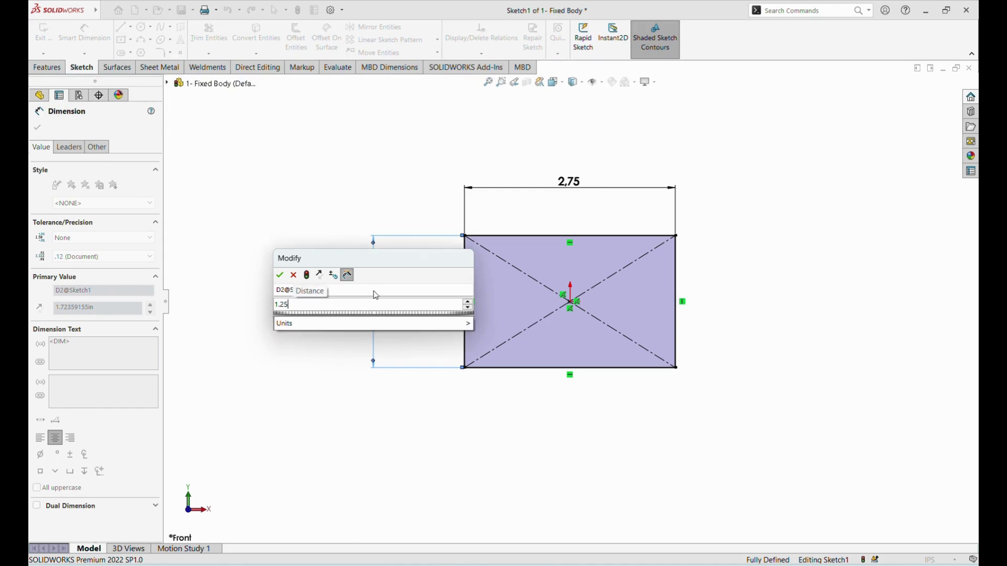
key("Return")
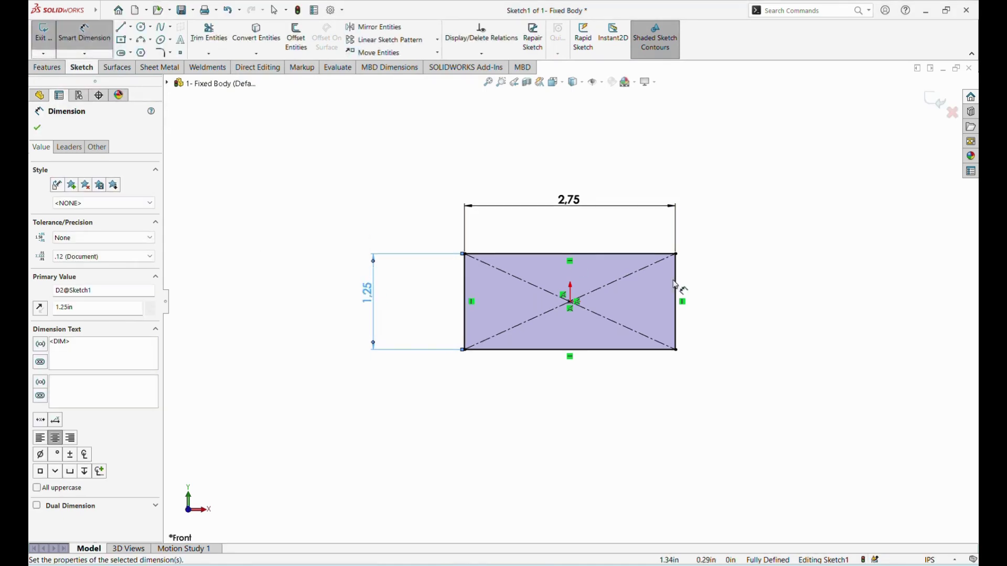
left_click(938, 103)
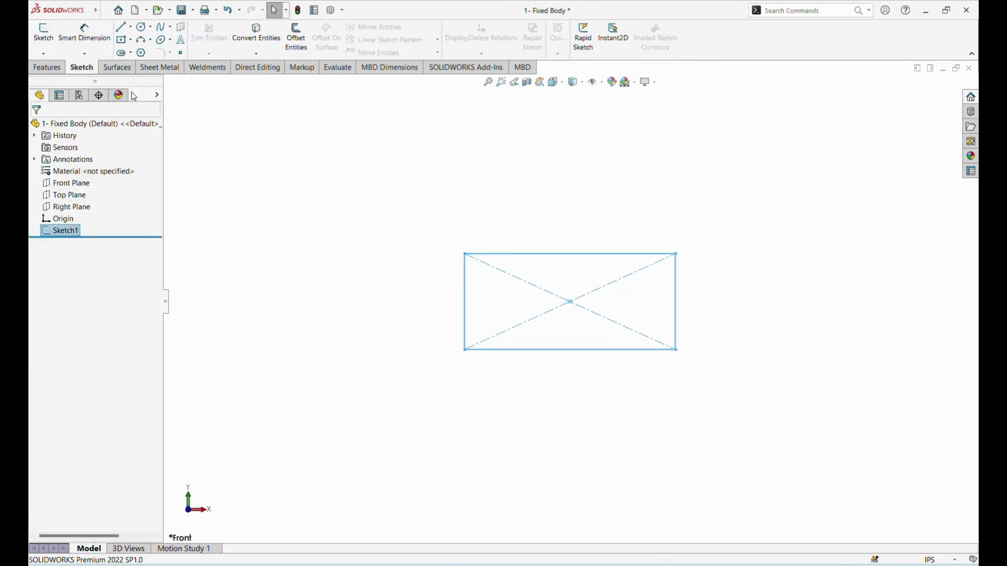
Extrude the rectangle Mid Plane to a 7.25 in depth and zoom to fit
left_click(34, 69)
left_click(49, 40)
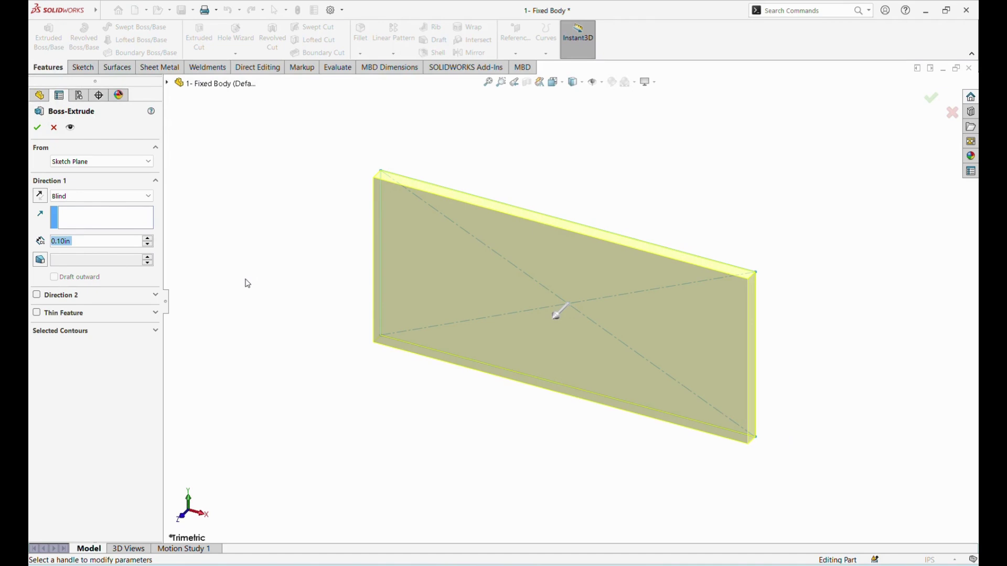
left_click(149, 197)
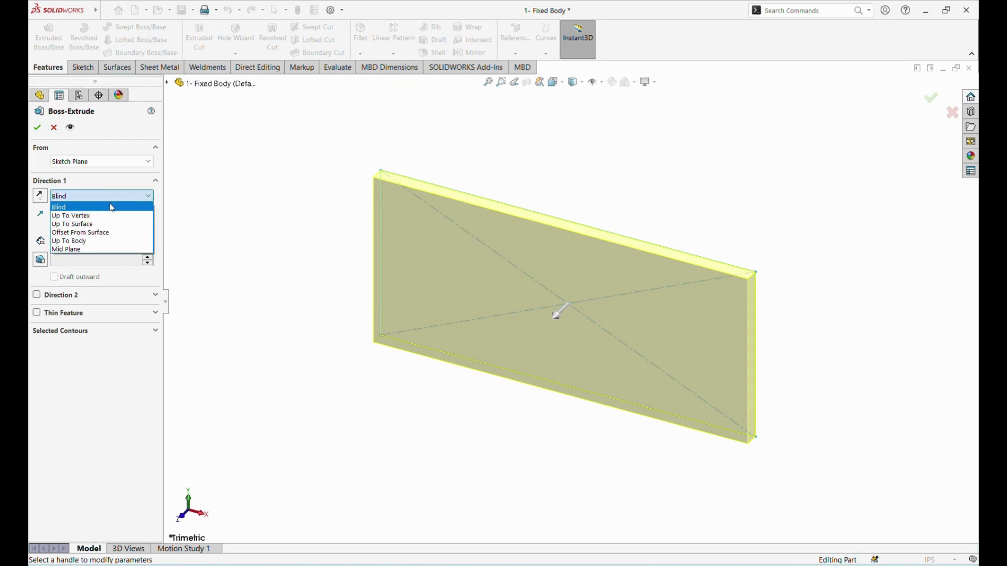
left_click(93, 256)
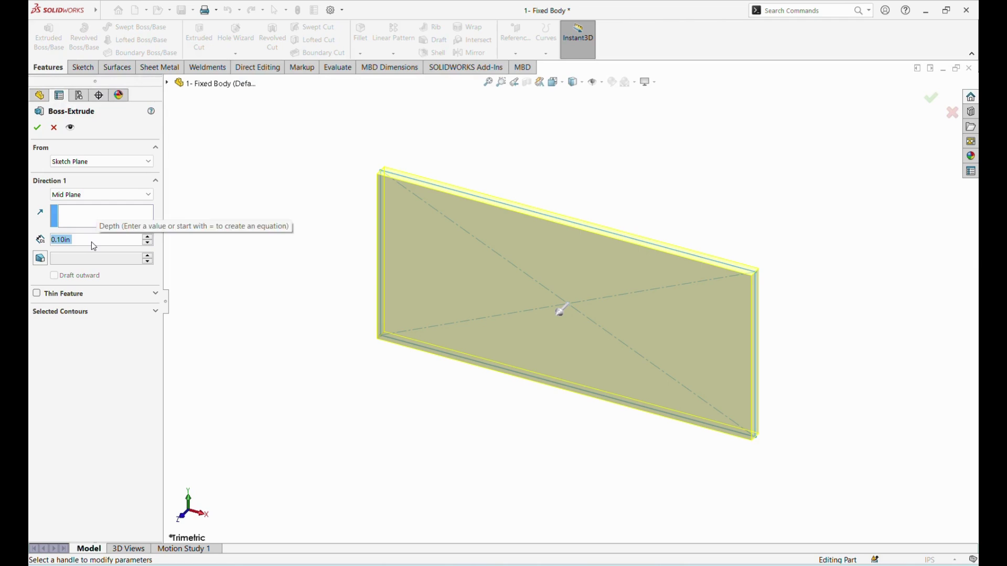
type("7.")
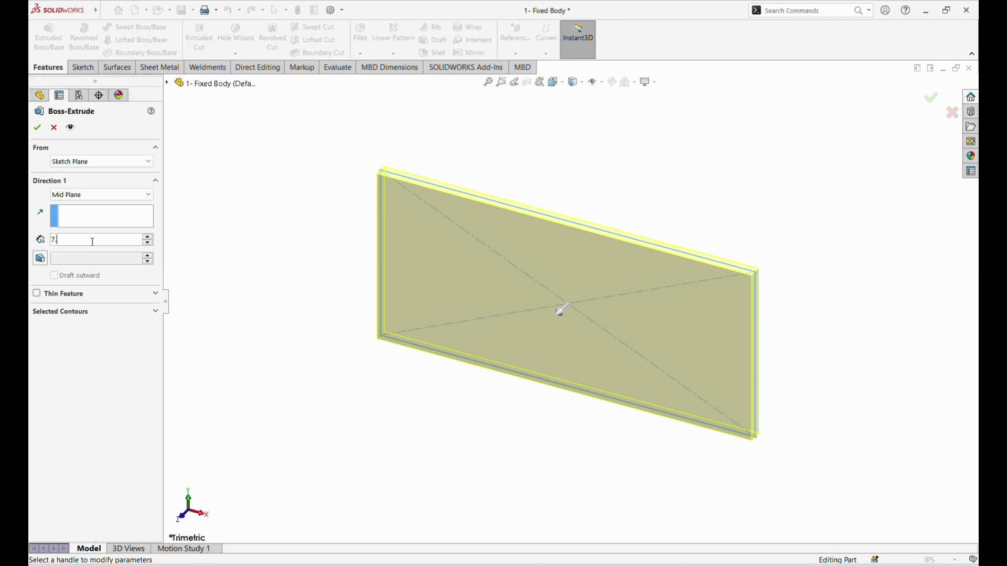
type("25")
key("Return")
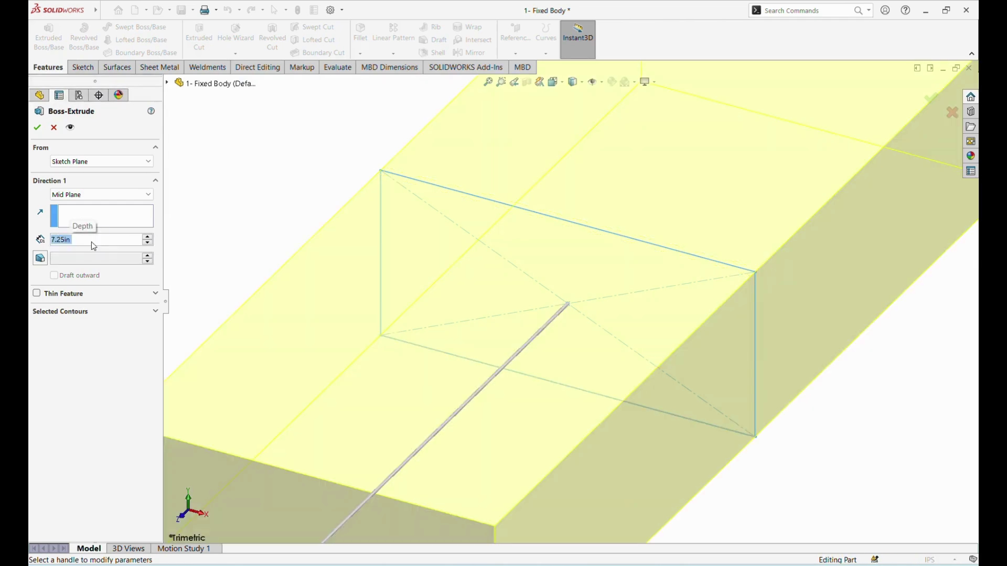
left_click(37, 128)
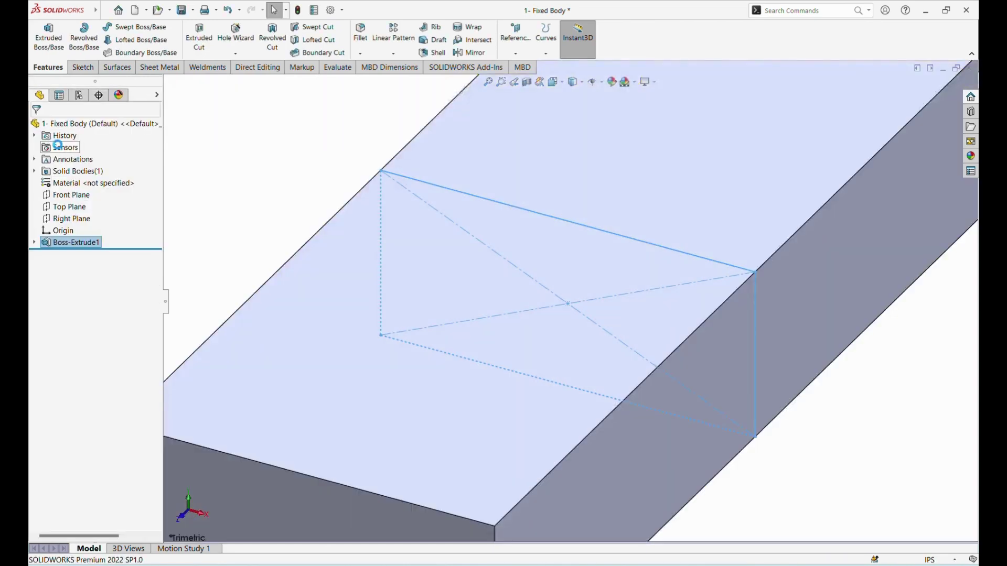
left_click(487, 84)
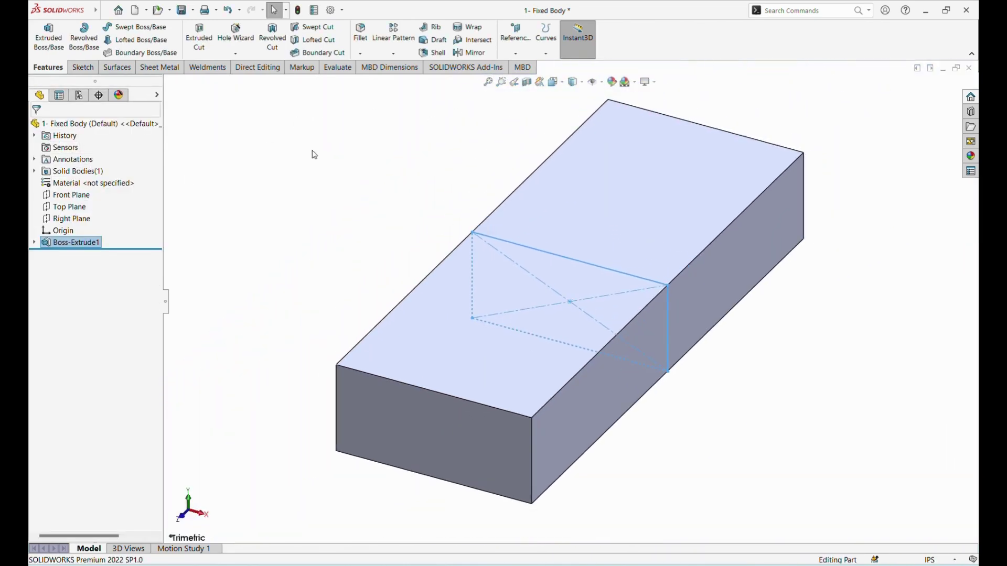
left_click(314, 154)
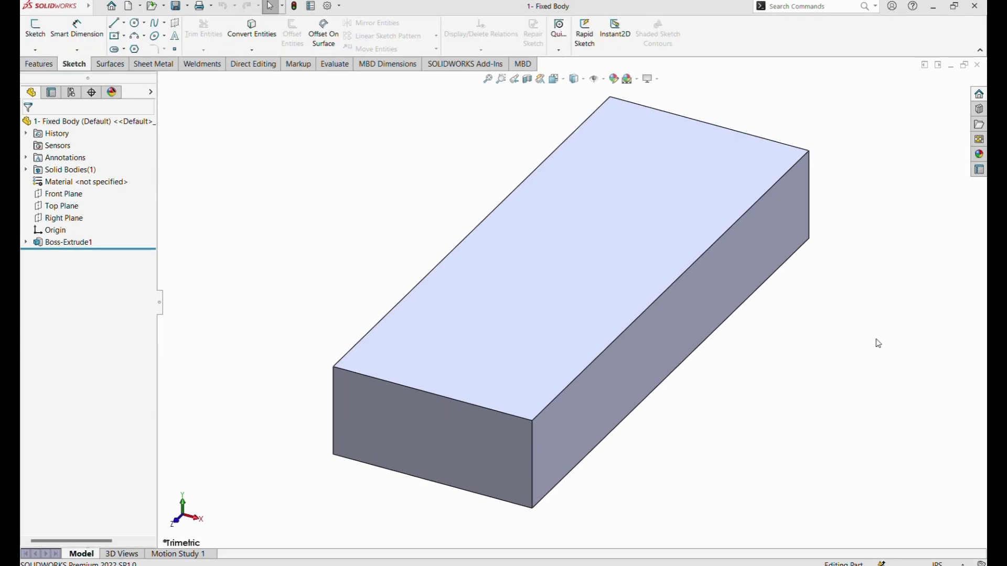
Start a sketch on the block's end face with the bottom, left vertical and top lines
left_click(772, 240)
left_click(35, 29)
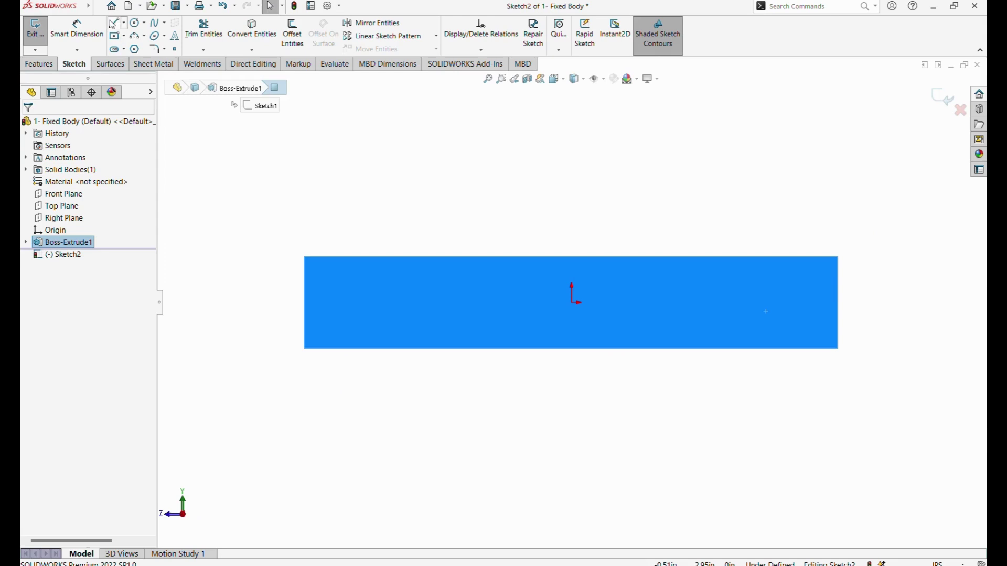
key("l")
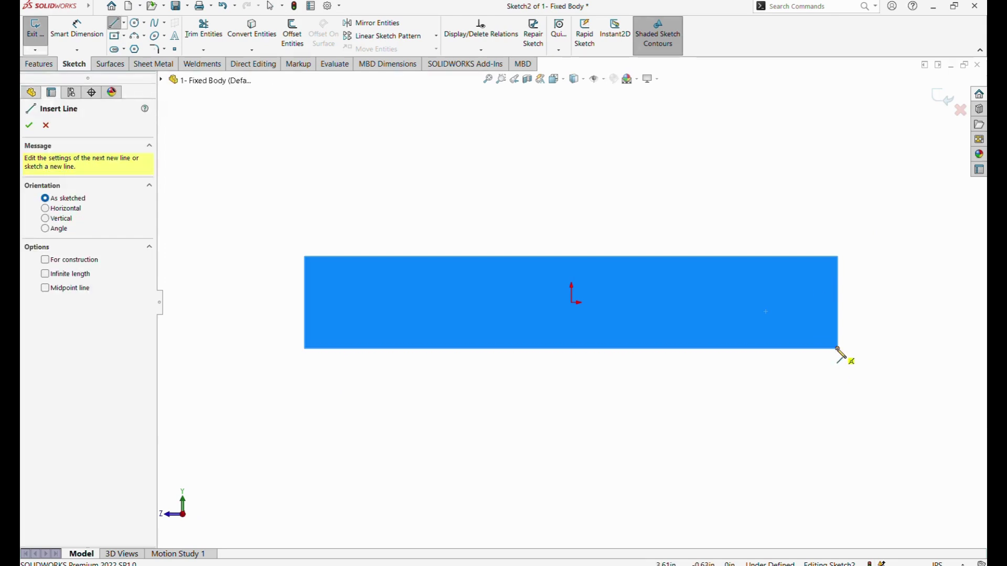
left_click_drag(838, 348, 697, 349)
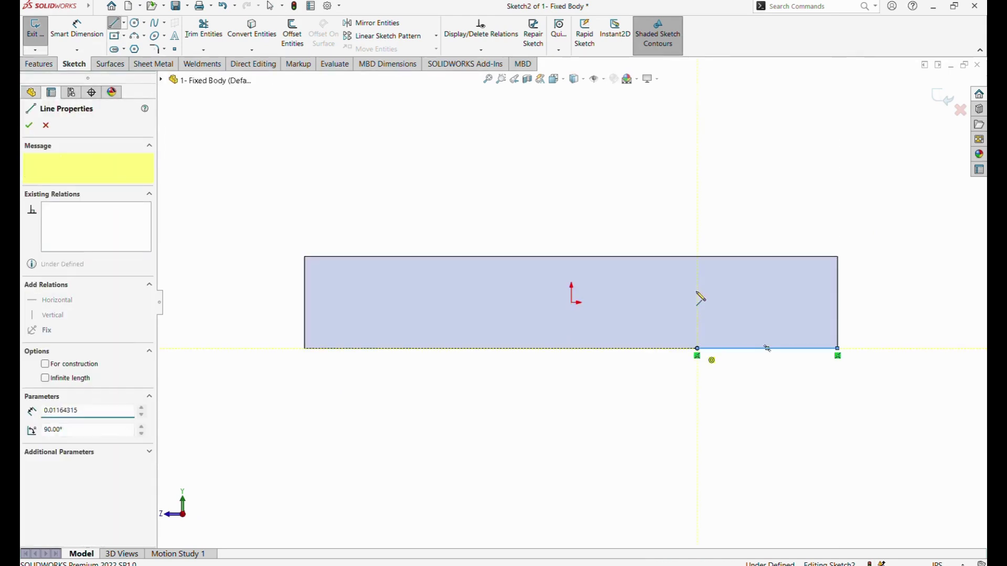
left_click(697, 154)
left_click(739, 154)
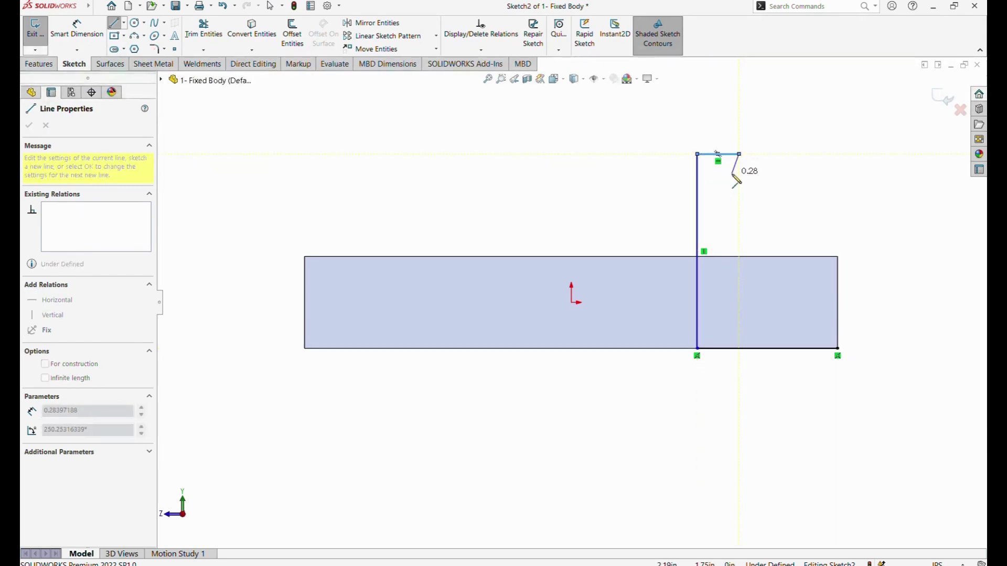
key("Escape")
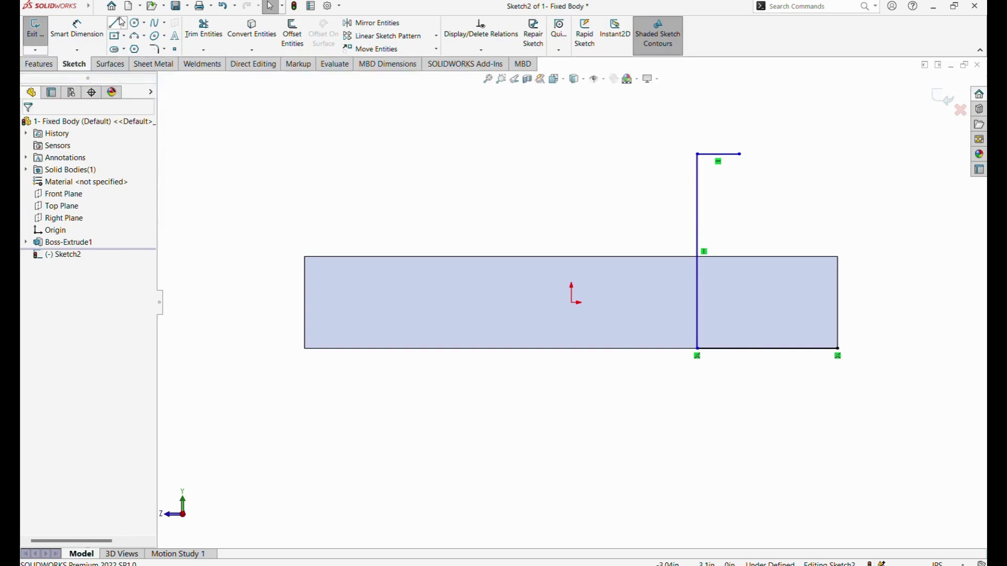
Add the vertical right edge and a three-point arc joining it to the top line
left_click(114, 22)
left_click(837, 349)
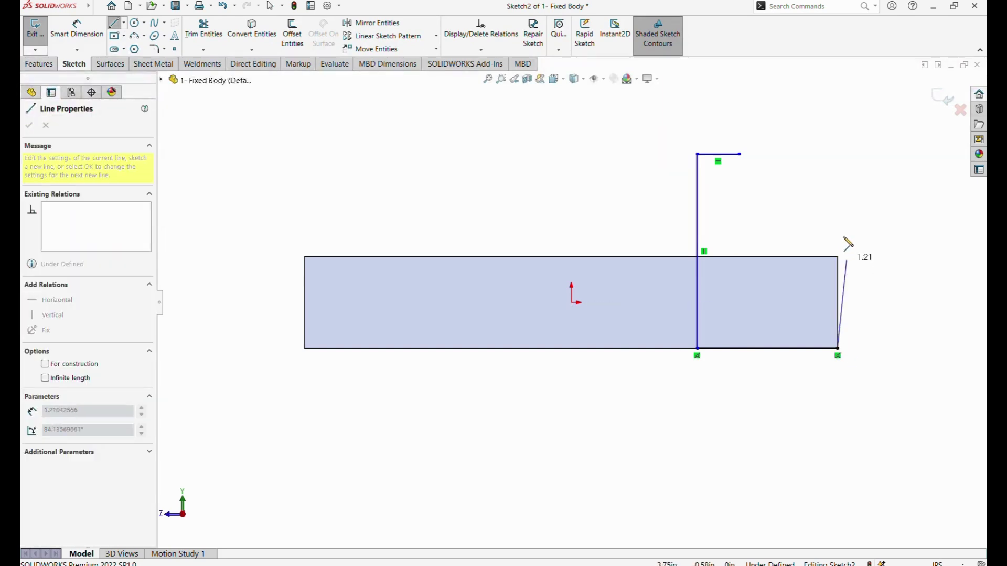
left_click(837, 213)
key("Escape")
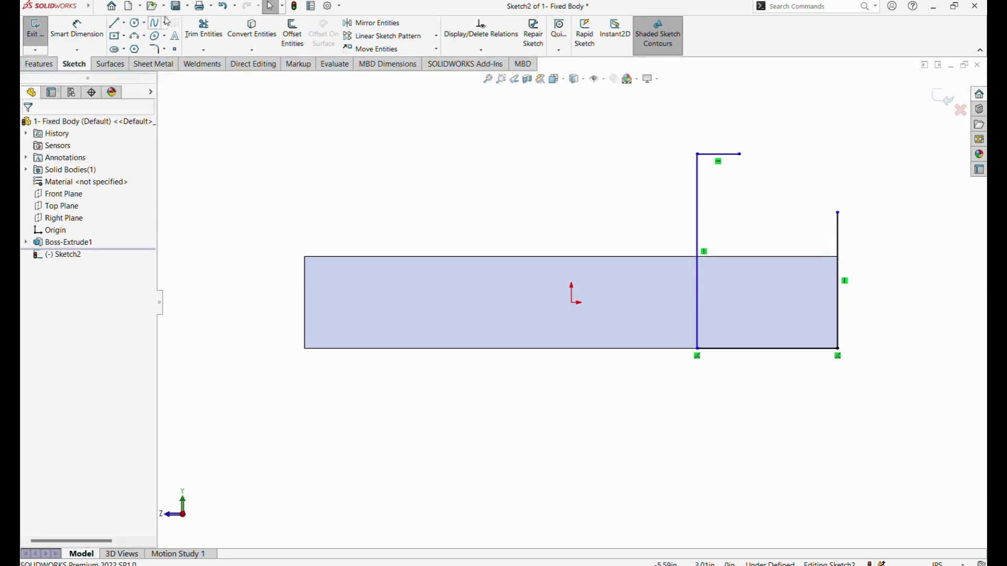
left_click(140, 37)
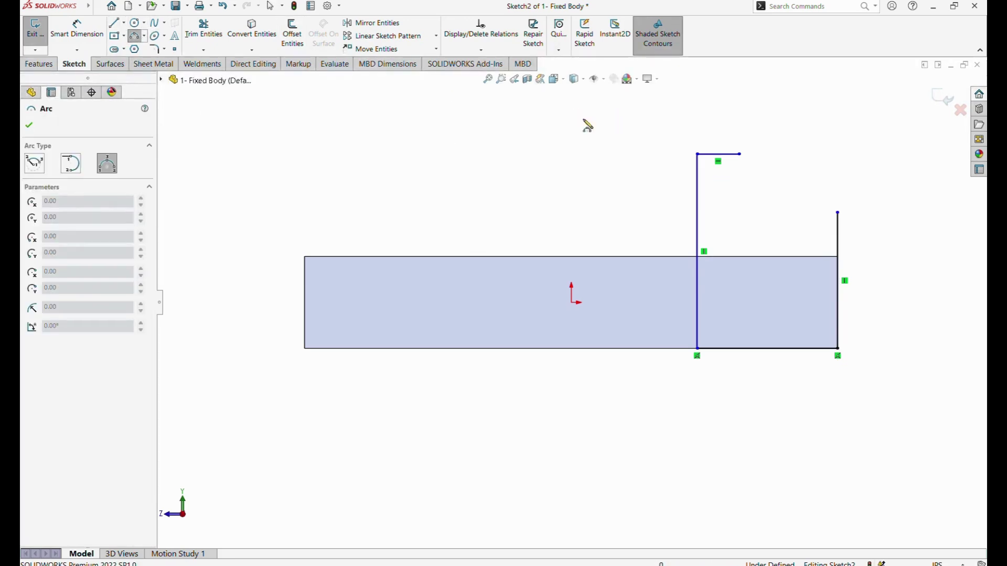
left_click(739, 154)
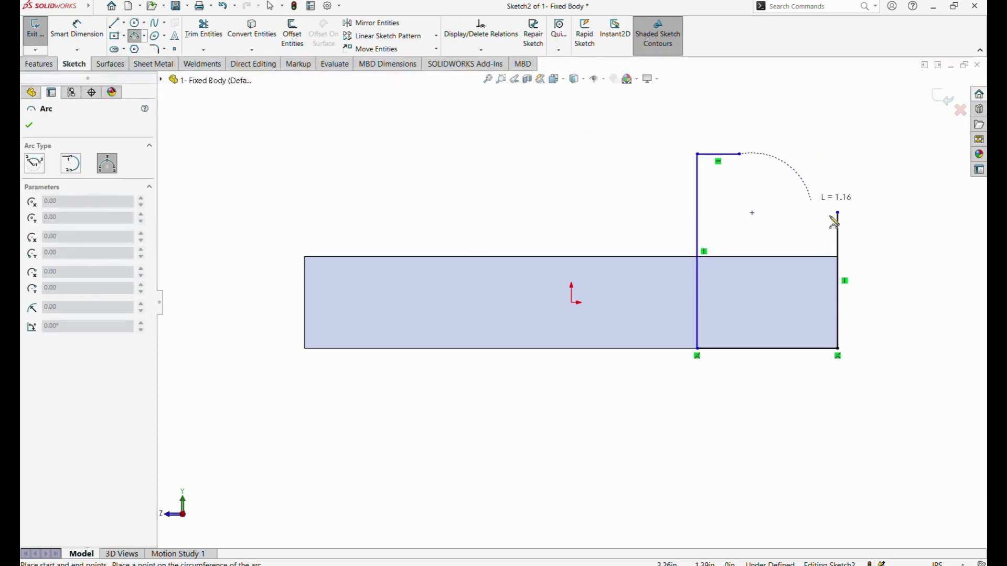
left_click(838, 213)
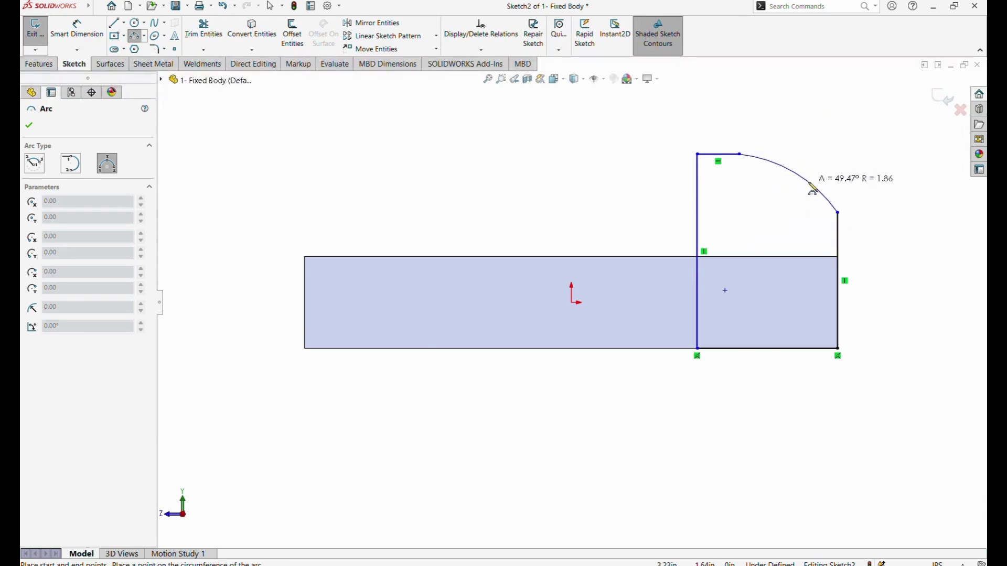
left_click(809, 185)
key("Escape")
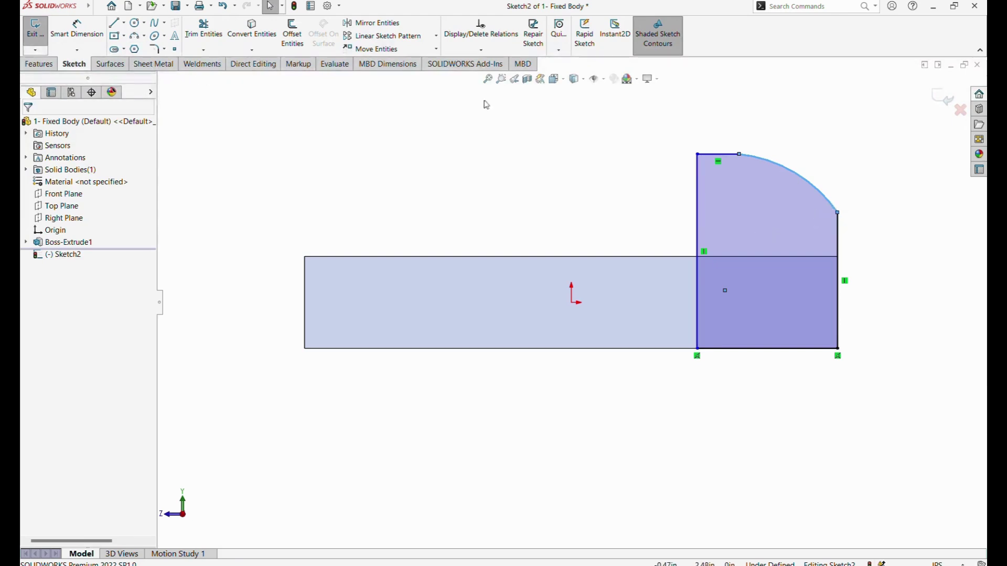
left_click(76, 28)
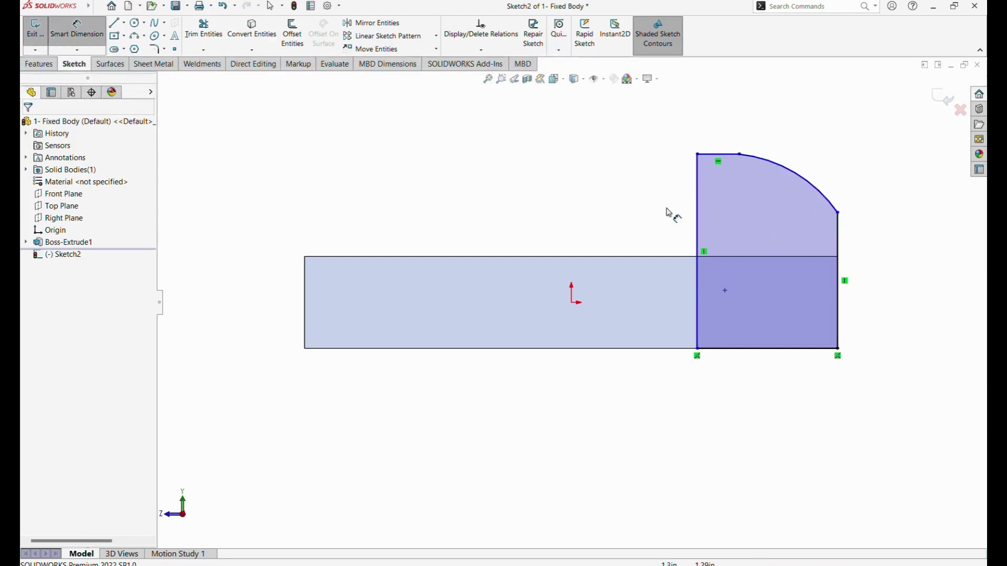
Dimension the lug width to 1.25 and slide the arc's endpoint along the top line
left_click(698, 223)
left_click(837, 307)
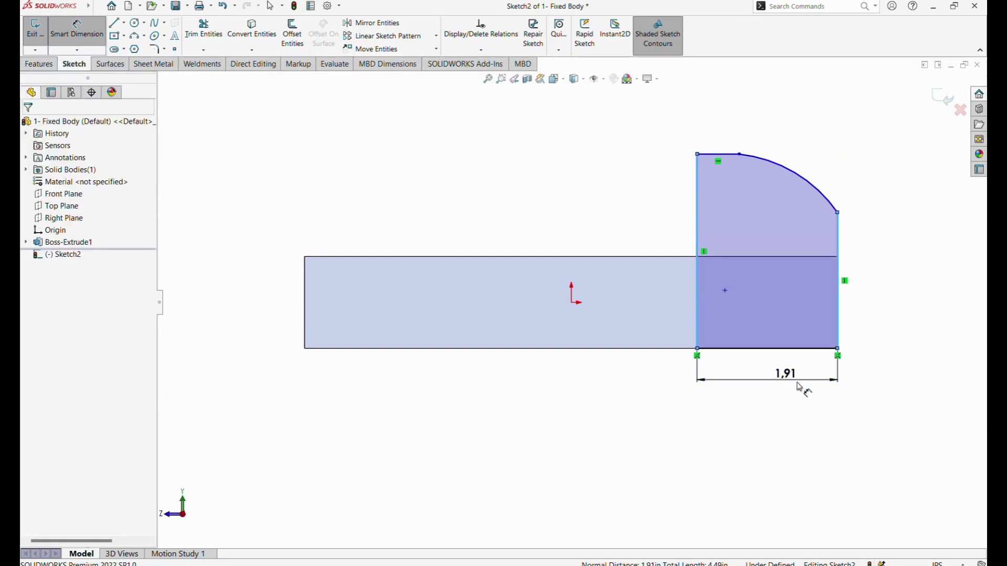
left_click(797, 387)
type("1")
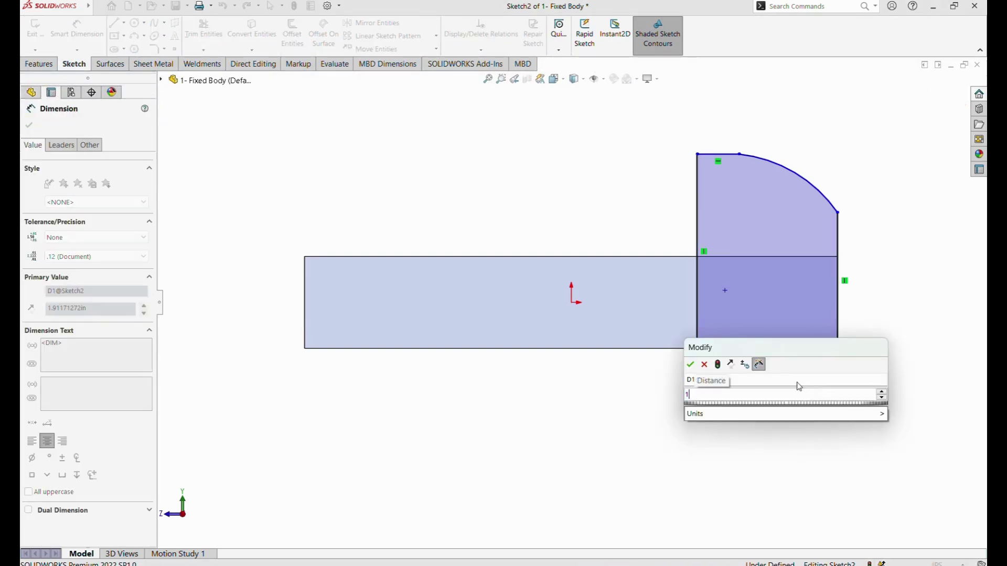
type(".25")
key("Return")
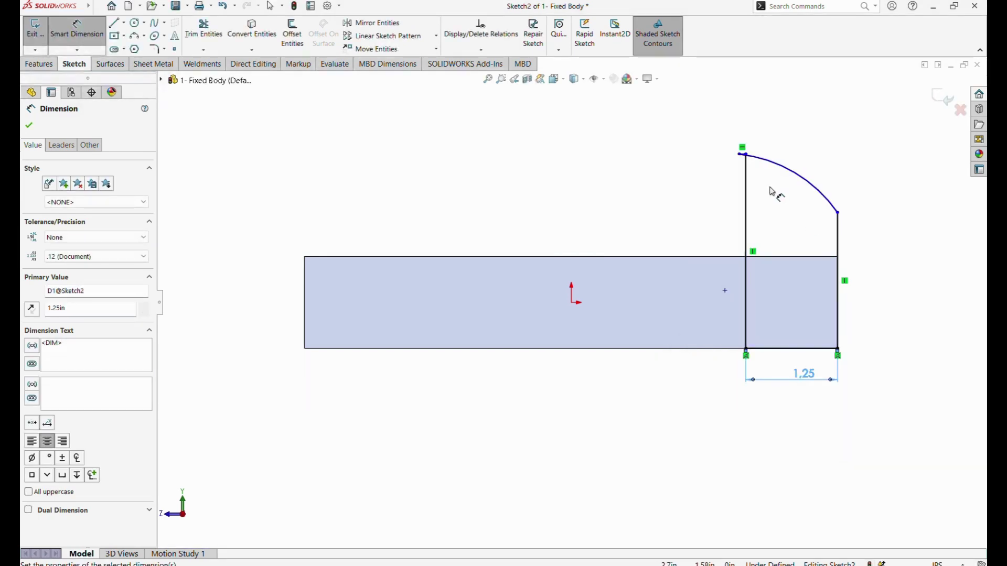
scroll(771, 191, "down", 3)
scroll(688, 174, "down", 3)
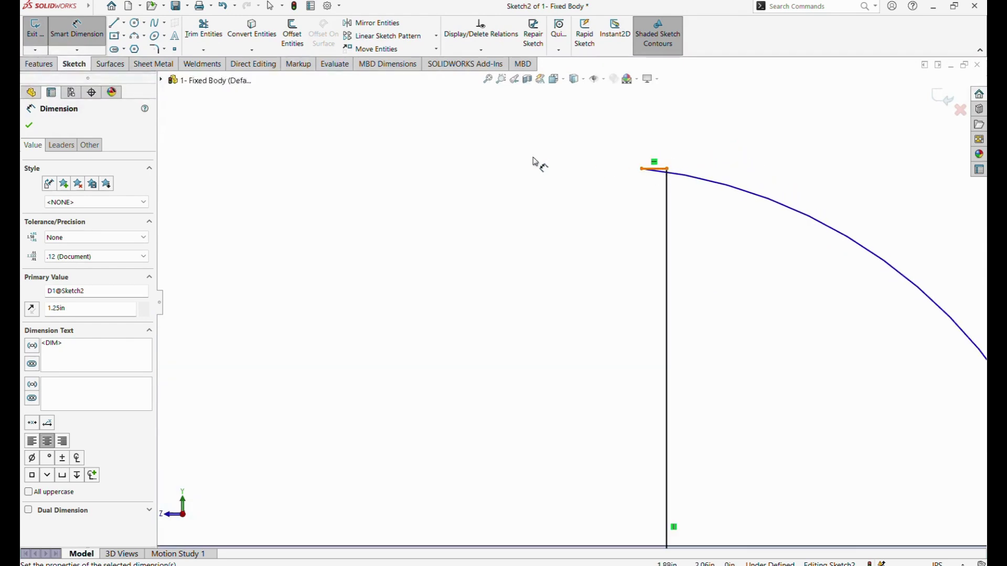
left_click(77, 29)
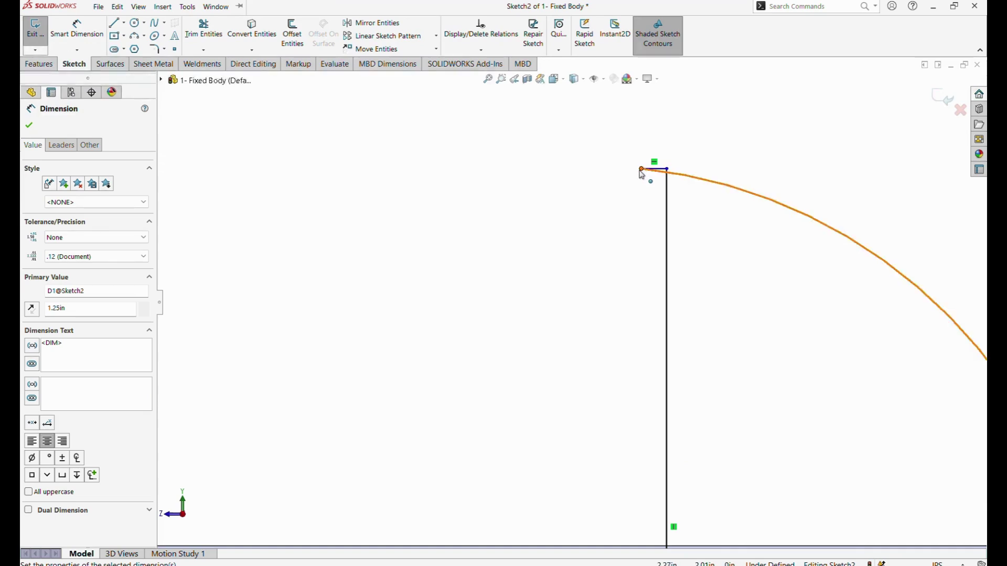
left_click_drag(640, 171, 747, 171)
scroll(749, 216, "up", 2)
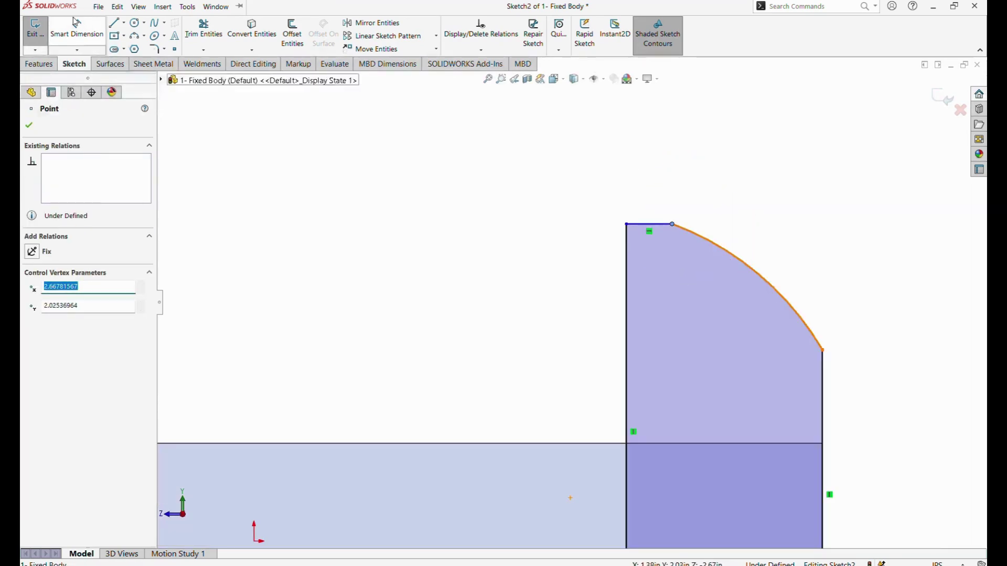
Add the 1.75 lug height and R1.38 arc radius dimensions
key("d")
left_click(649, 227)
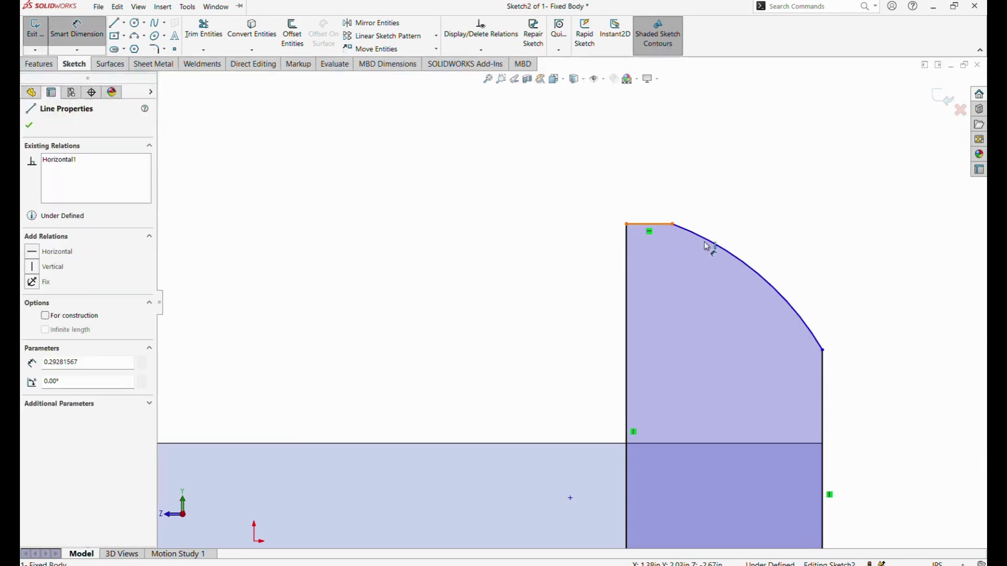
left_click(774, 445)
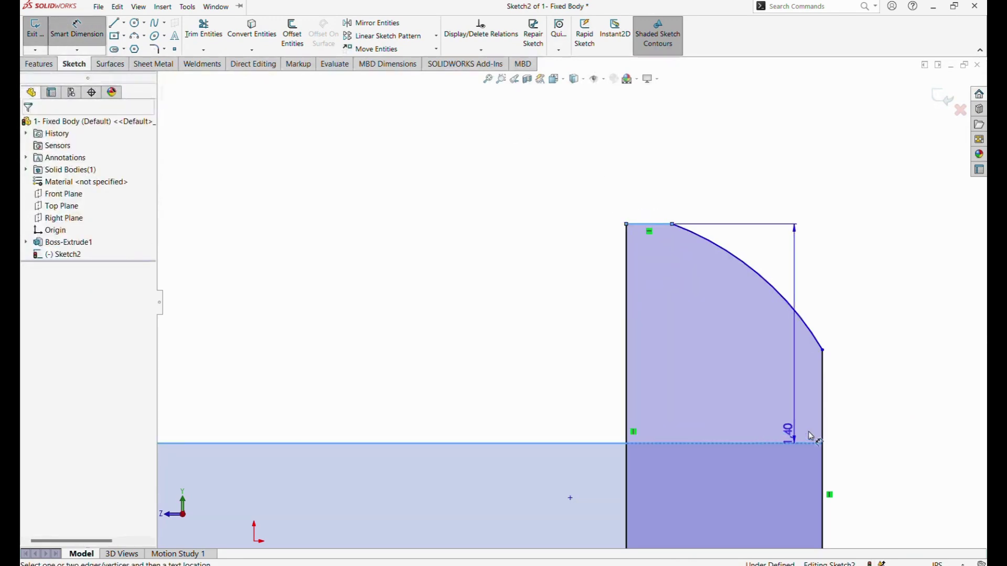
left_click(885, 390)
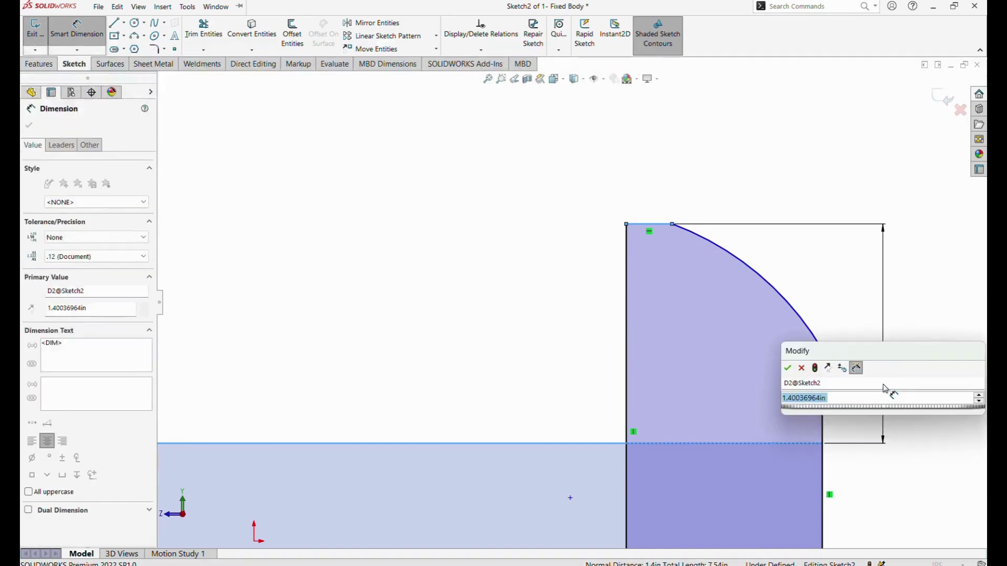
type("1.")
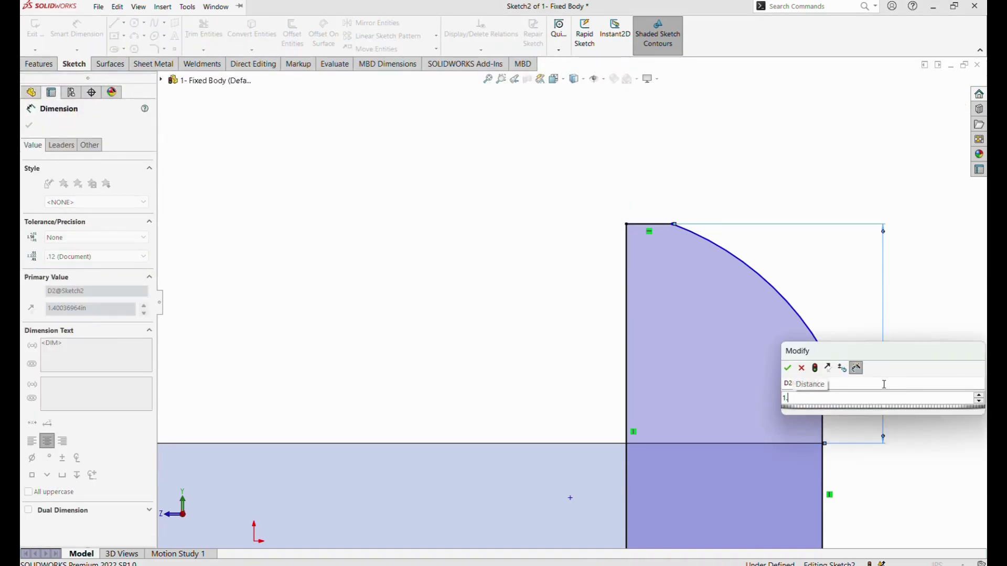
type("75")
key("Return")
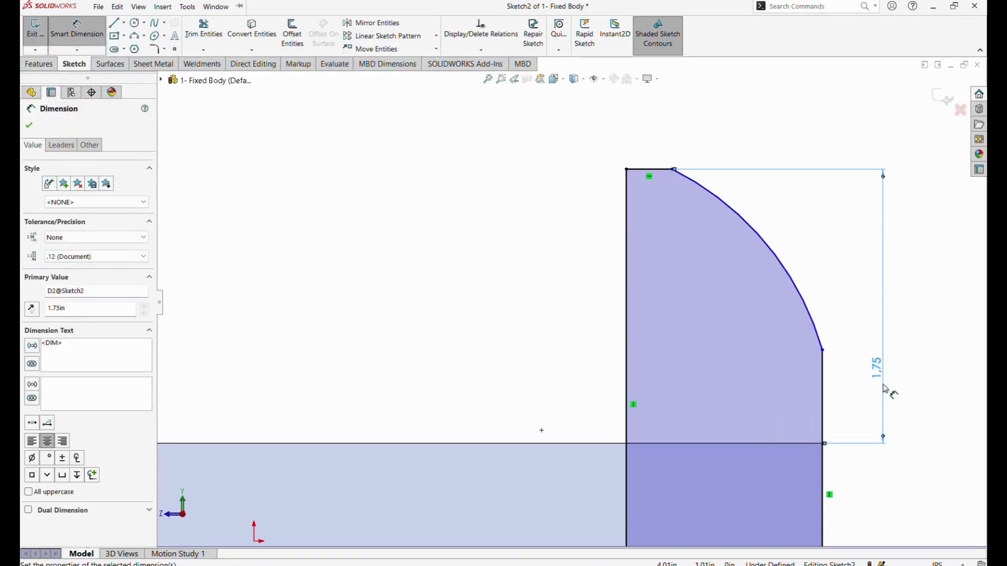
left_click(796, 285)
left_click(807, 252)
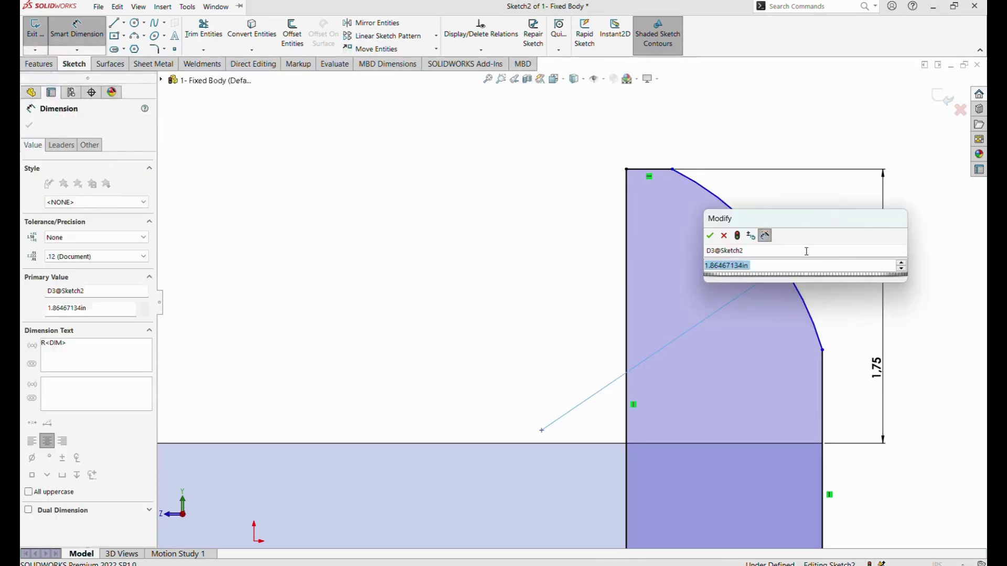
type("1.")
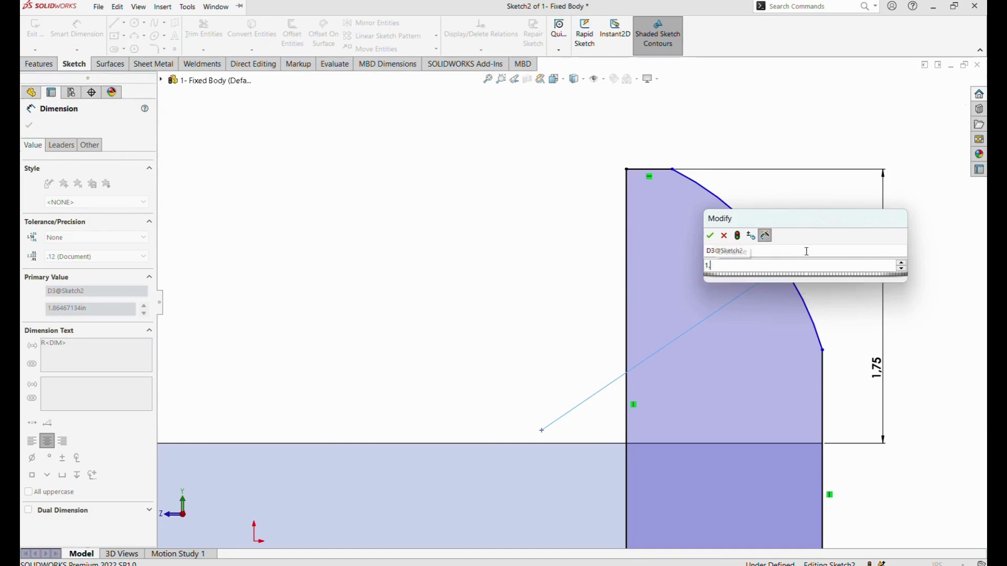
type("38")
key("Return")
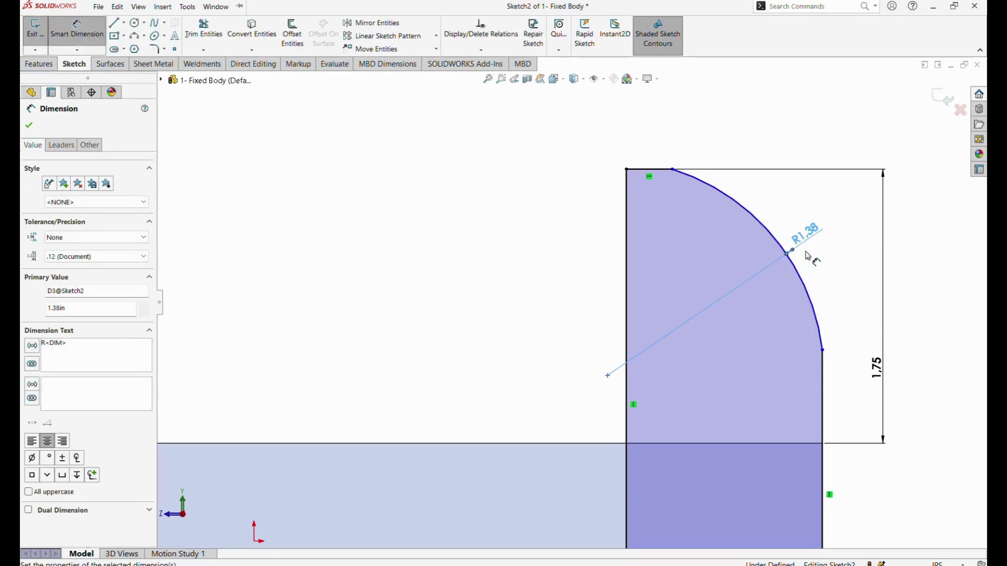
Locate the arc's centre 1.19 below the top line
left_click(607, 375)
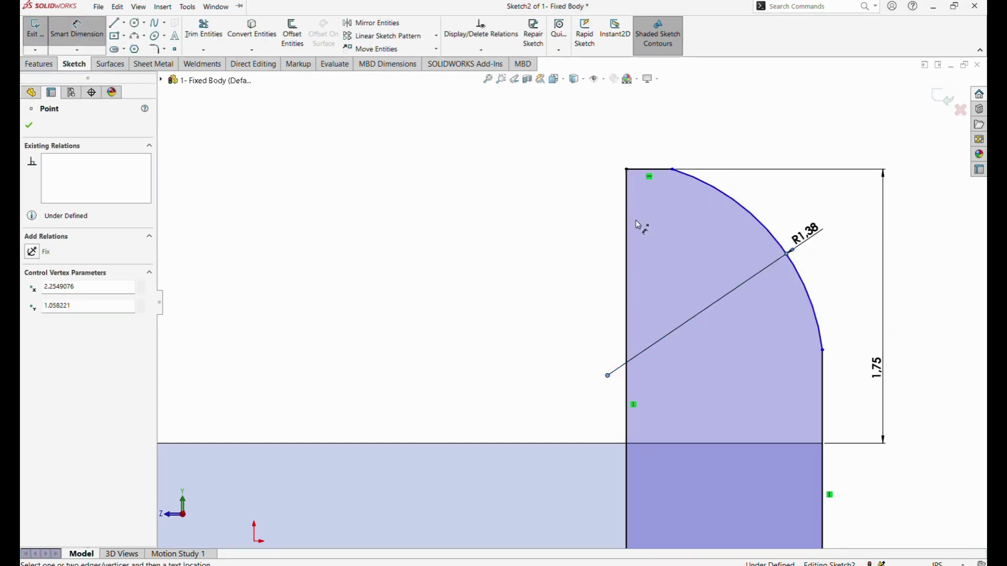
left_click(650, 175)
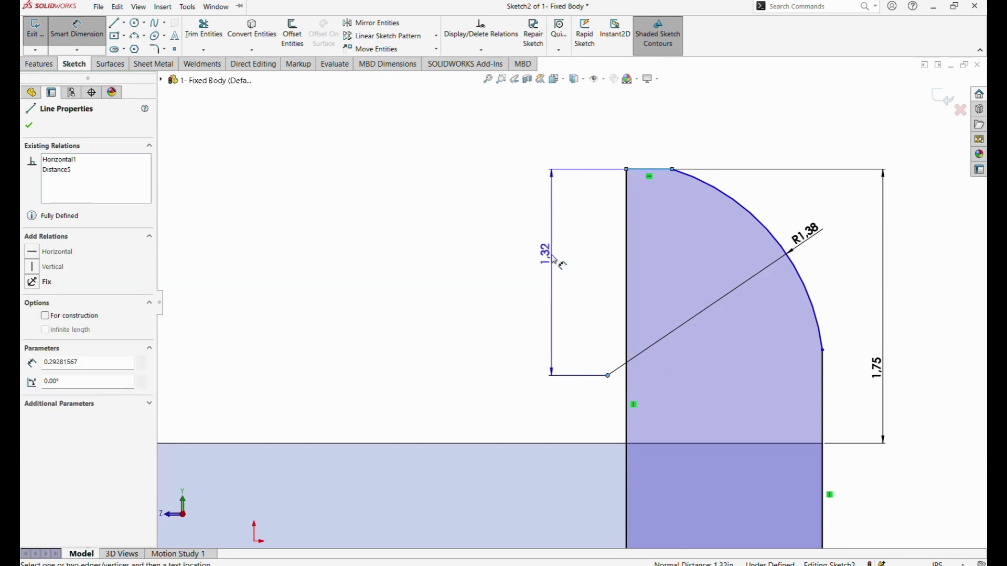
left_click(552, 255)
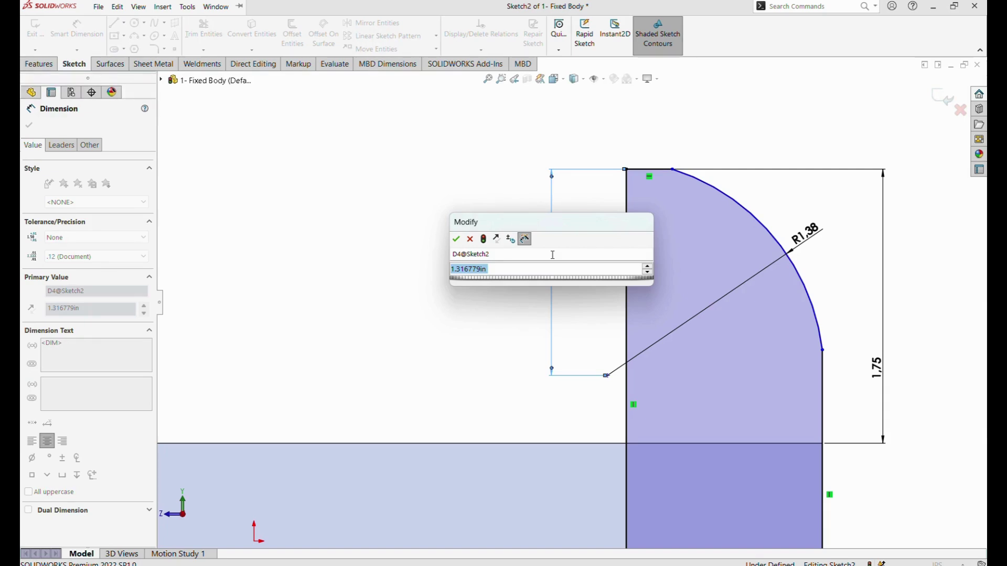
type("1.1")
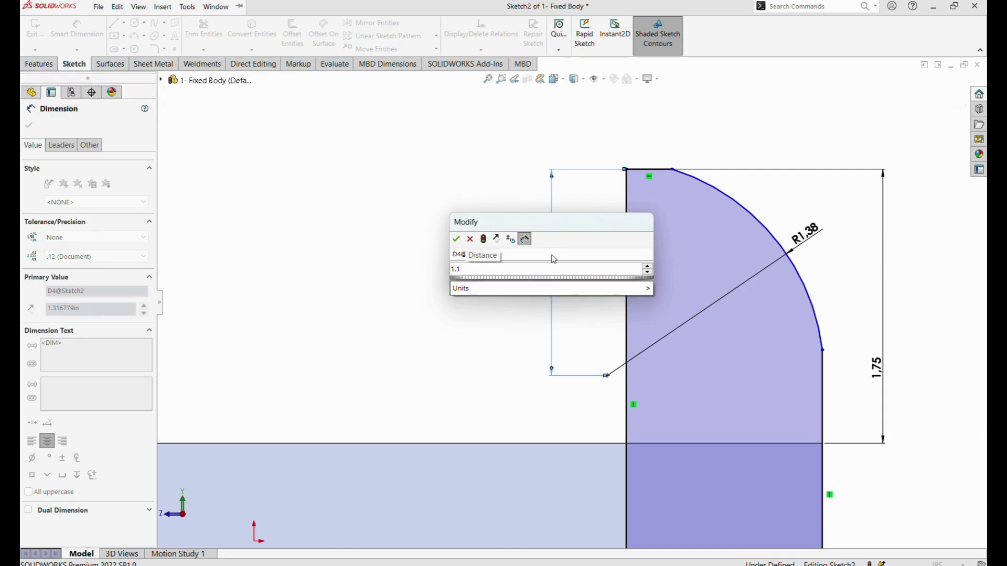
type("9")
key("Return")
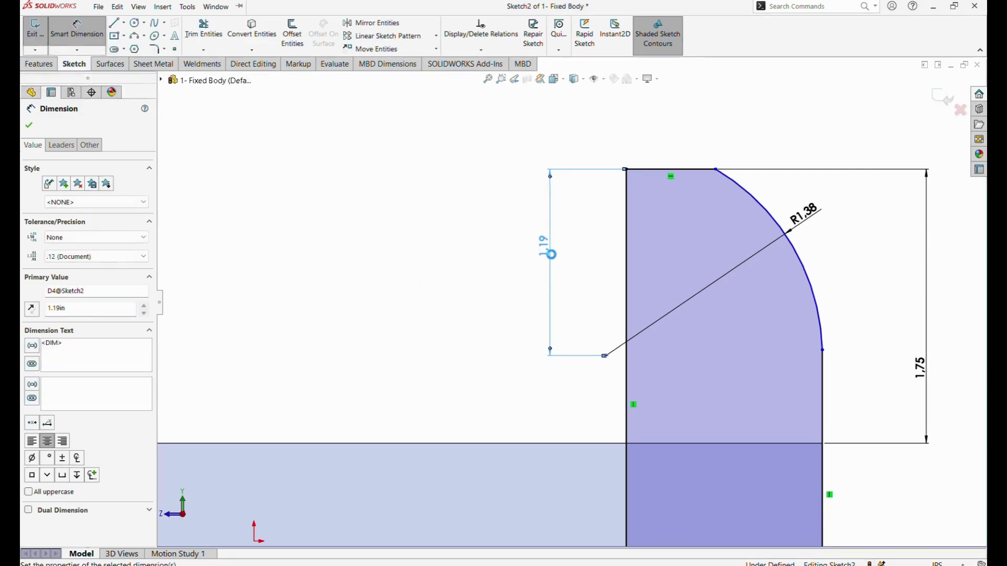
key("Escape")
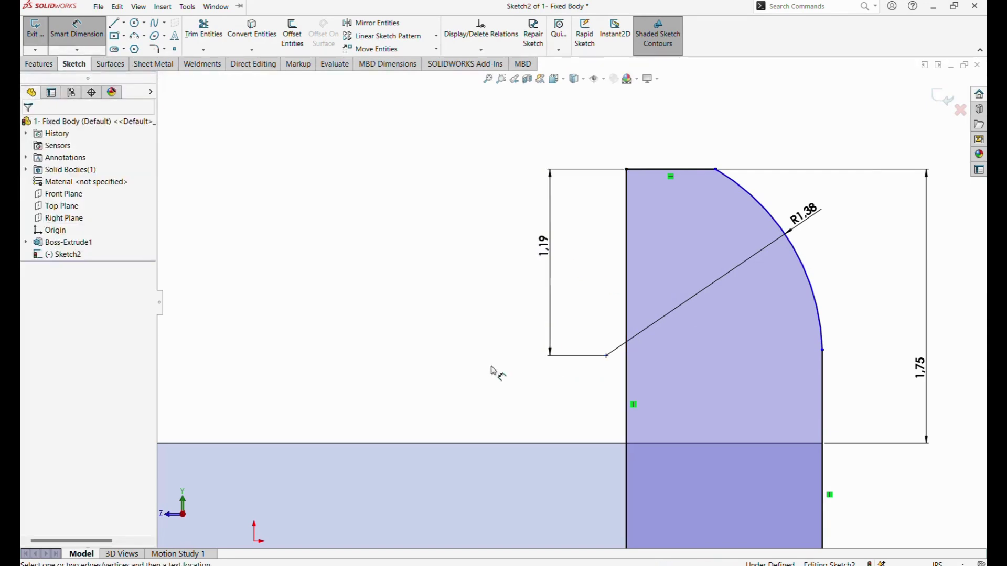
scroll(528, 352, "up", 2)
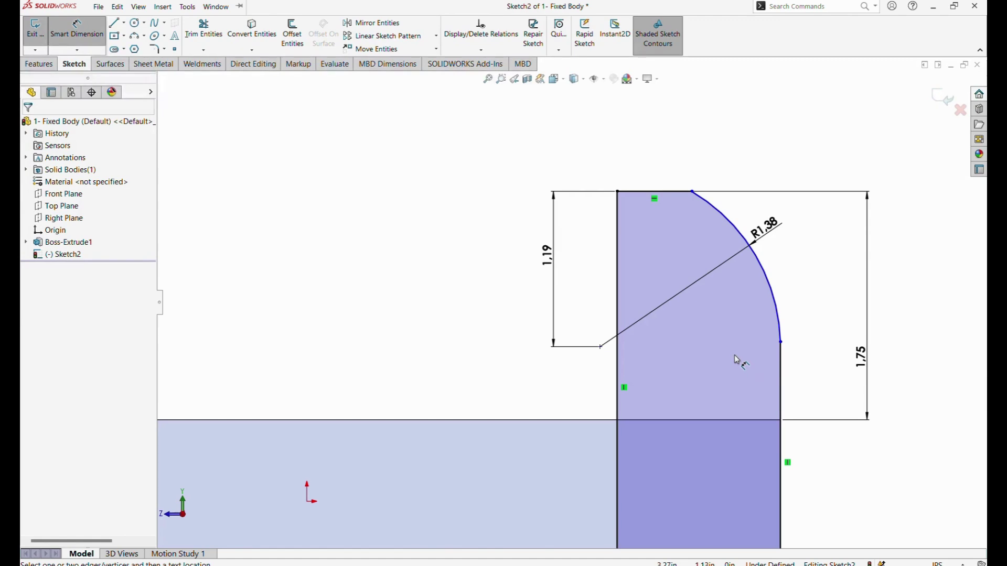
key("Escape")
Make the arc tangent to the right vertical edge so the sketch is fully defined
left_click(777, 315)
scroll(607, 153, "up", 2)
scroll(671, 358, "down", 4)
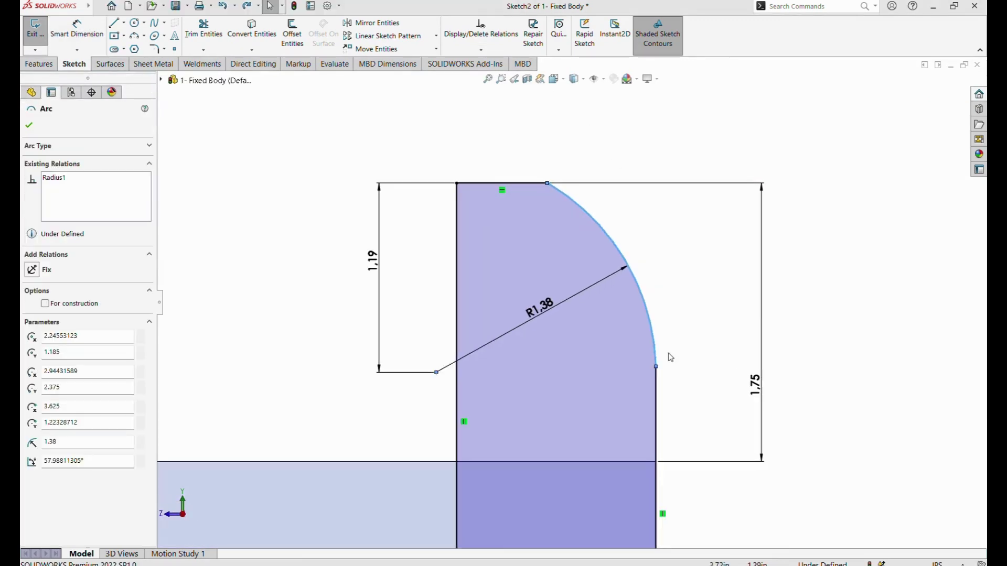
left_click(656, 381, "ctrl")
left_click(32, 306)
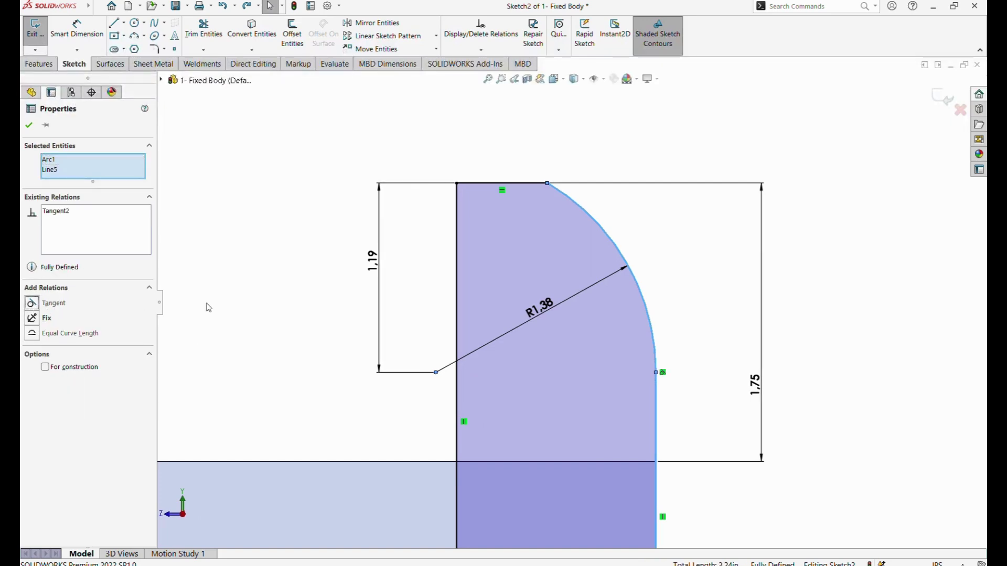
left_click(205, 304)
scroll(842, 287, "up", 1)
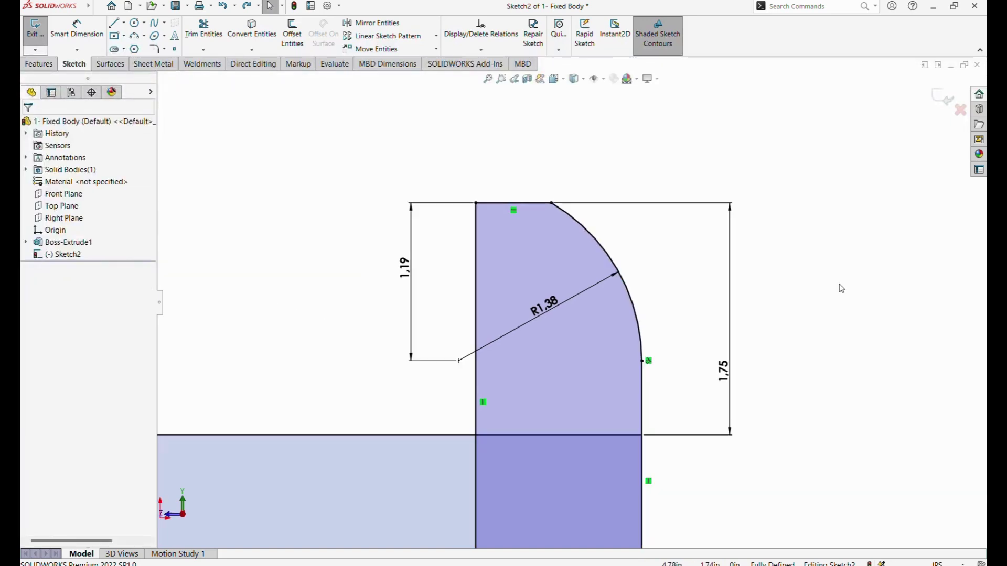
scroll(834, 289, "up", 2)
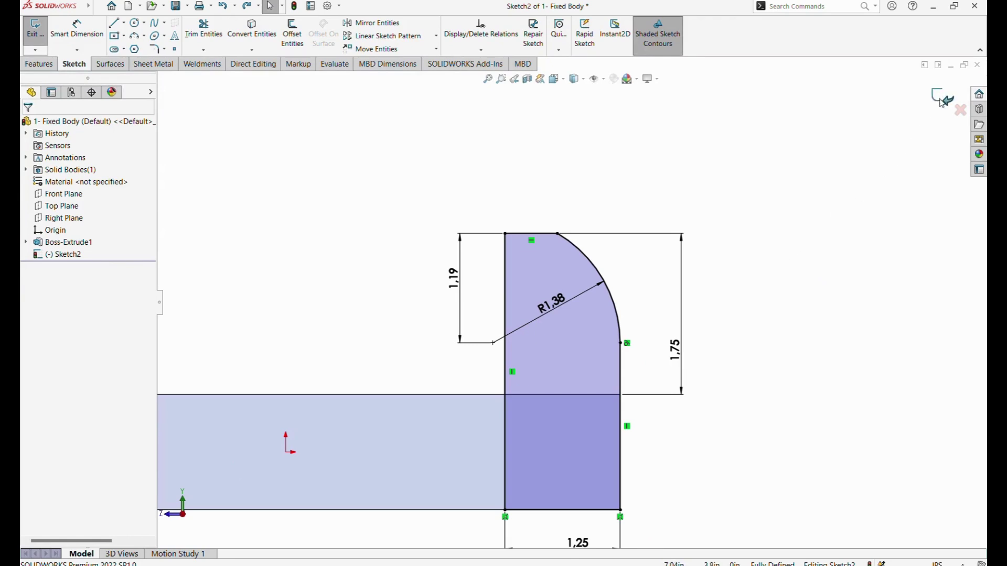
scroll(733, 322, "up", 1)
Extrude the rounded jaw profile Up To Surface, ending at the block's side face
middle_click_drag(717, 299, 674, 364)
left_click(40, 65)
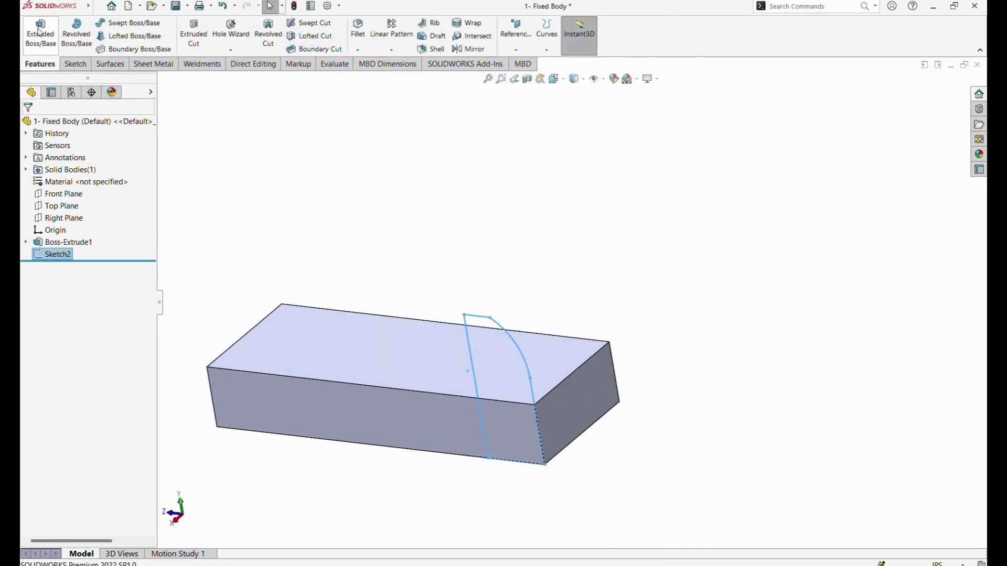
left_click(41, 34)
mouse_move(687, 322)
middle_mouse_down()
mouse_move(613, 367)
mouse_move(580, 411)
middle_mouse_up()
left_click(488, 430)
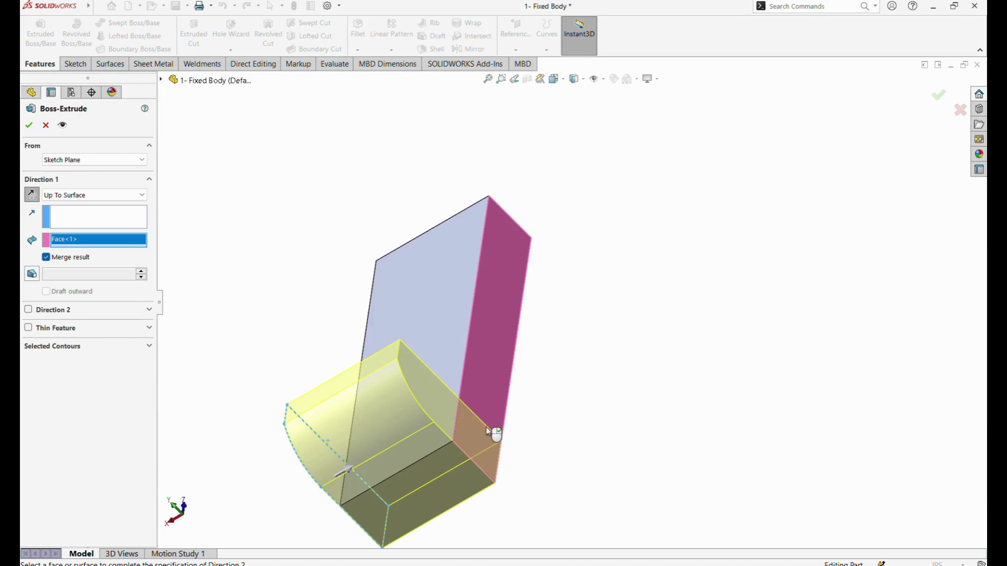
left_click(28, 125)
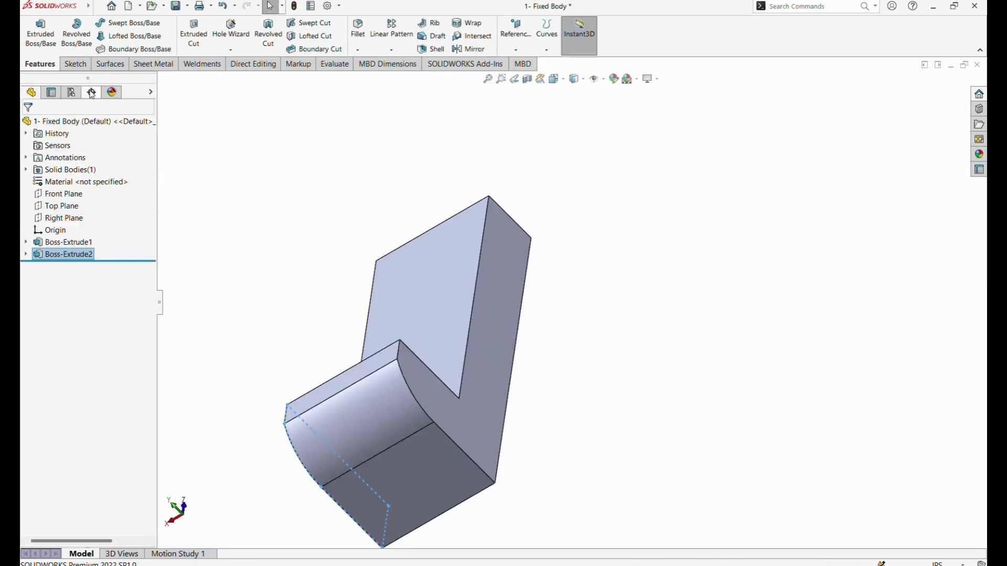
mouse_move(325, 361)
middle_mouse_down()
mouse_move(512, 292)
mouse_move(549, 252)
mouse_move(531, 238)
middle_mouse_up()
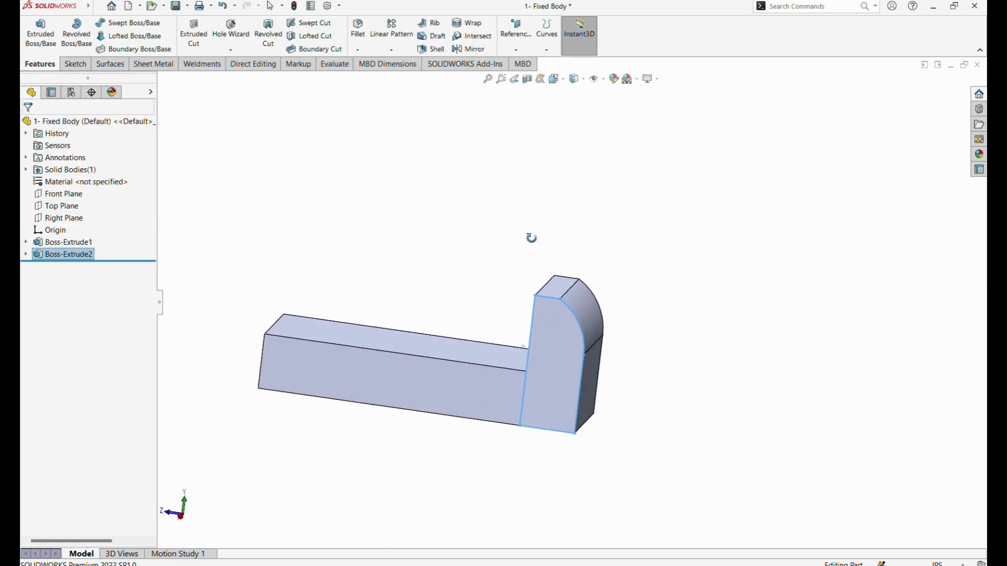
key("Escape")
mouse_move(450, 355)
middle_mouse_down()
mouse_move(385, 332)
mouse_move(344, 369)
middle_mouse_up()
Start a sketch on the block's end face with the left edge and left shoulder step lines
left_click(340, 367)
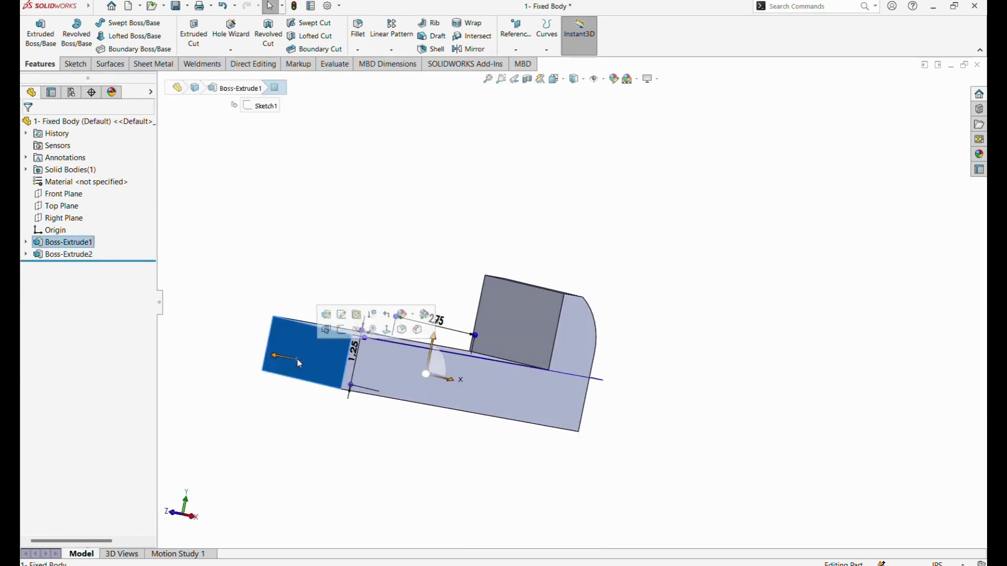
left_click(76, 64)
left_click(35, 29)
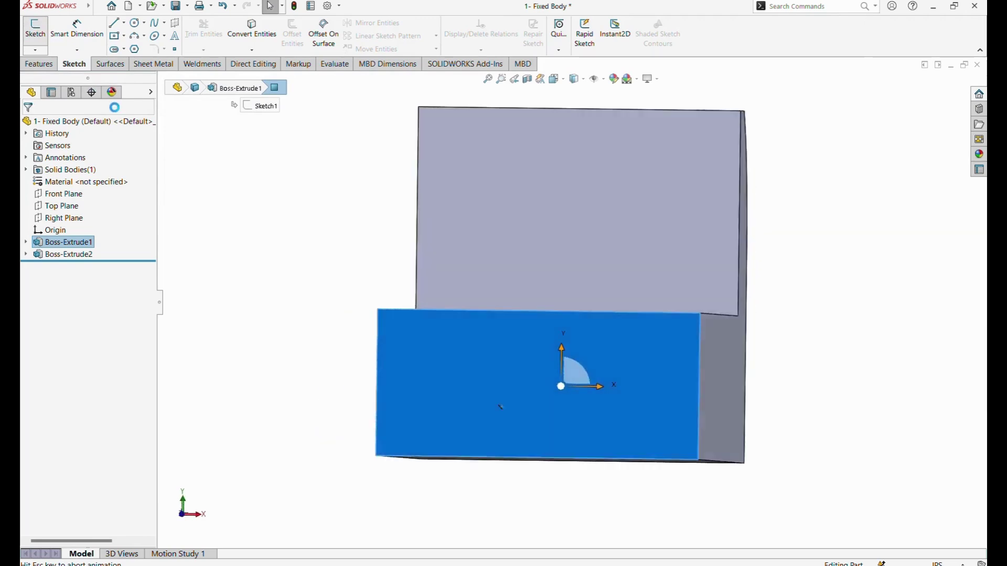
left_click(114, 24)
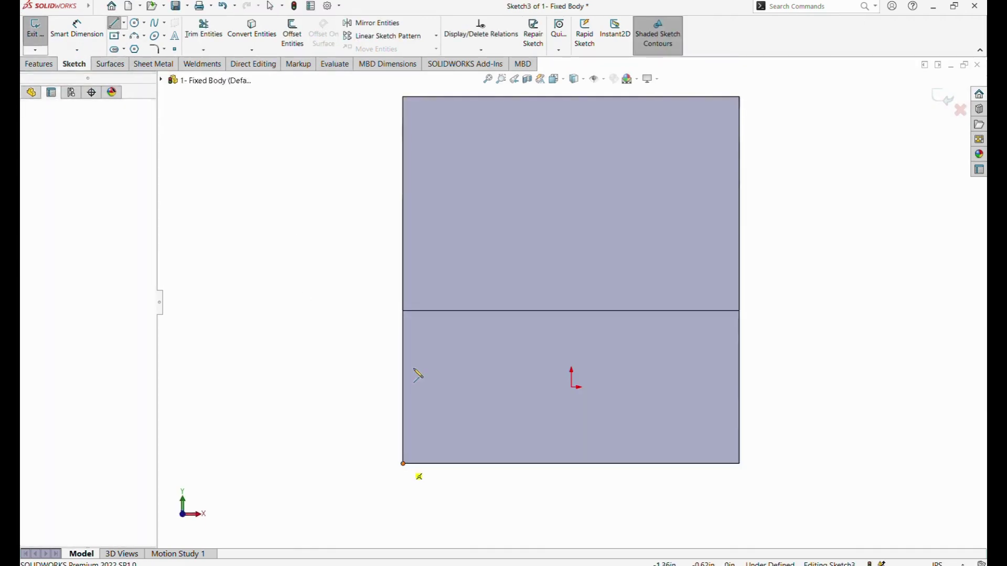
left_click(403, 463)
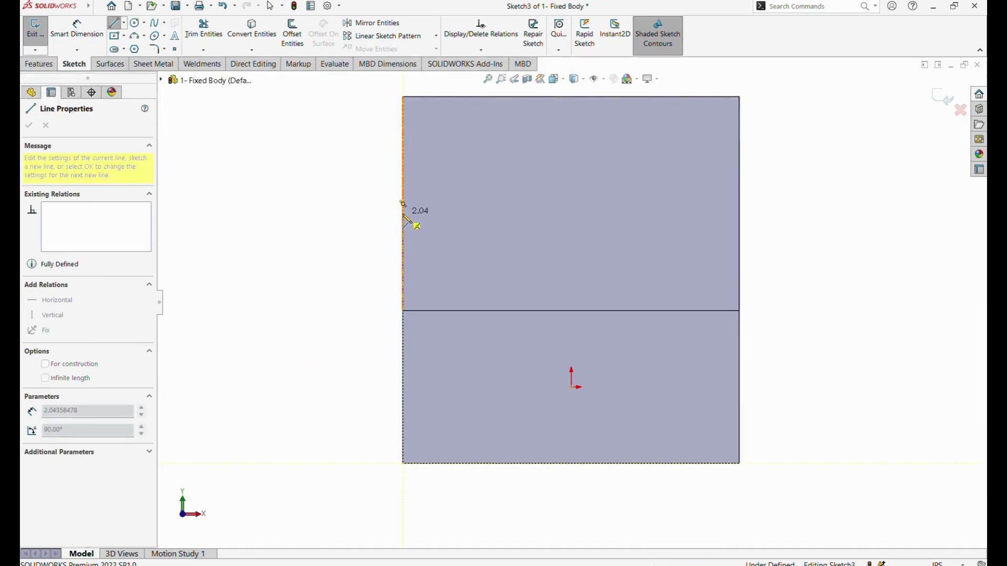
left_click(403, 214)
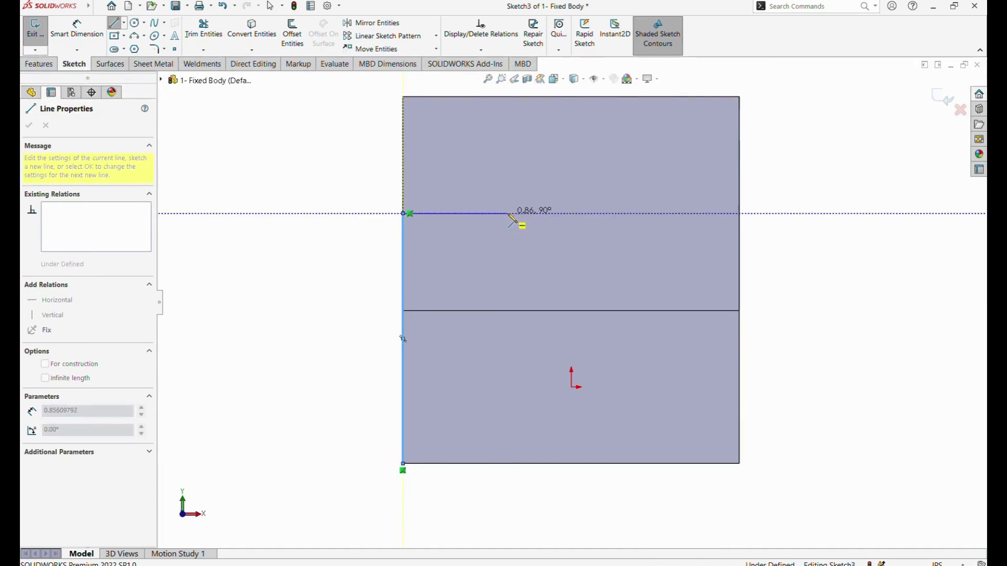
left_click(508, 213)
left_click(508, 198)
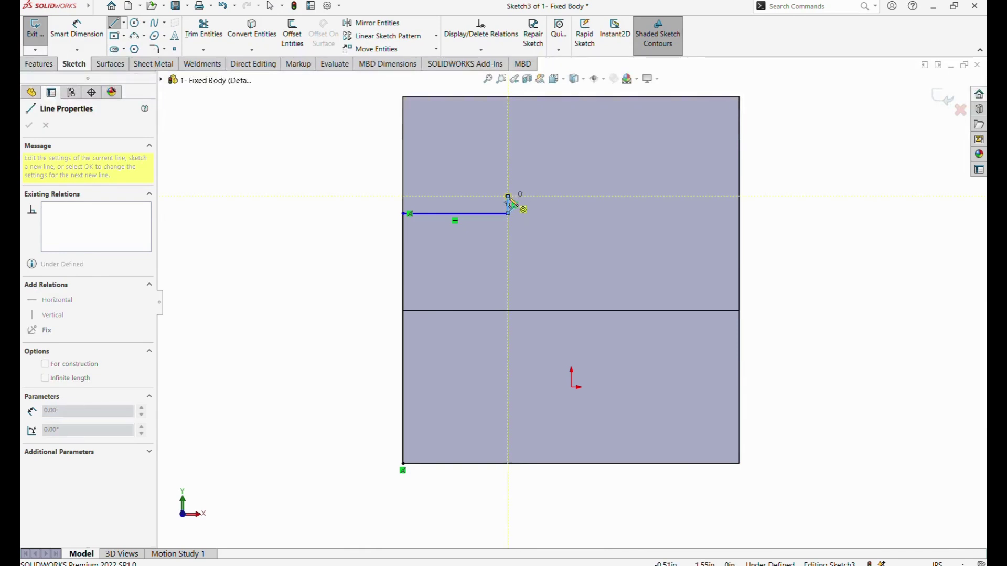
key("Escape")
Draw a semicircular three-point arc over the middle of the profile
left_click(137, 37)
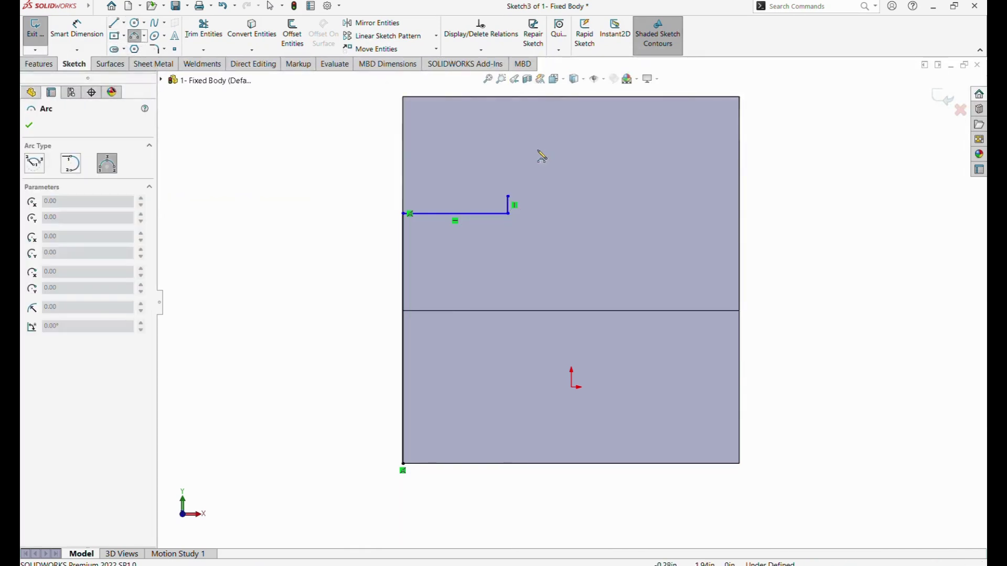
left_click(508, 197)
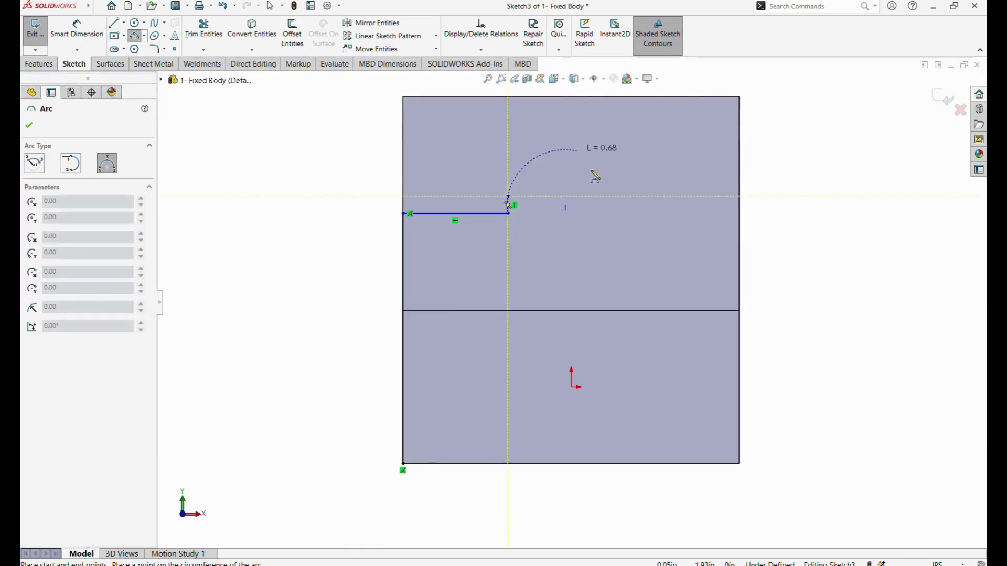
left_click(607, 195)
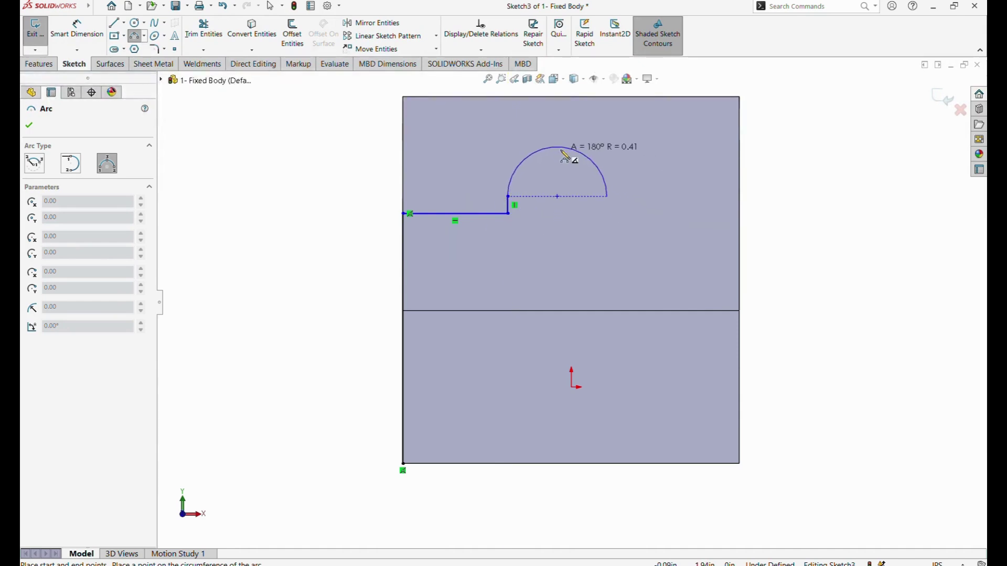
left_click(562, 152)
key("Escape")
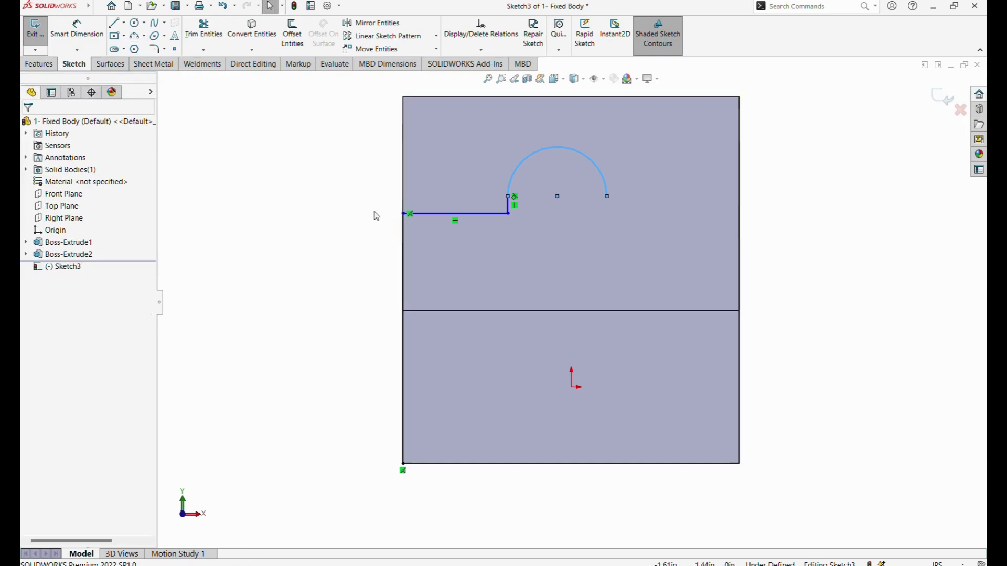
Add the right shoulder step, right edge and bottom lines to close the outline
left_click(115, 24)
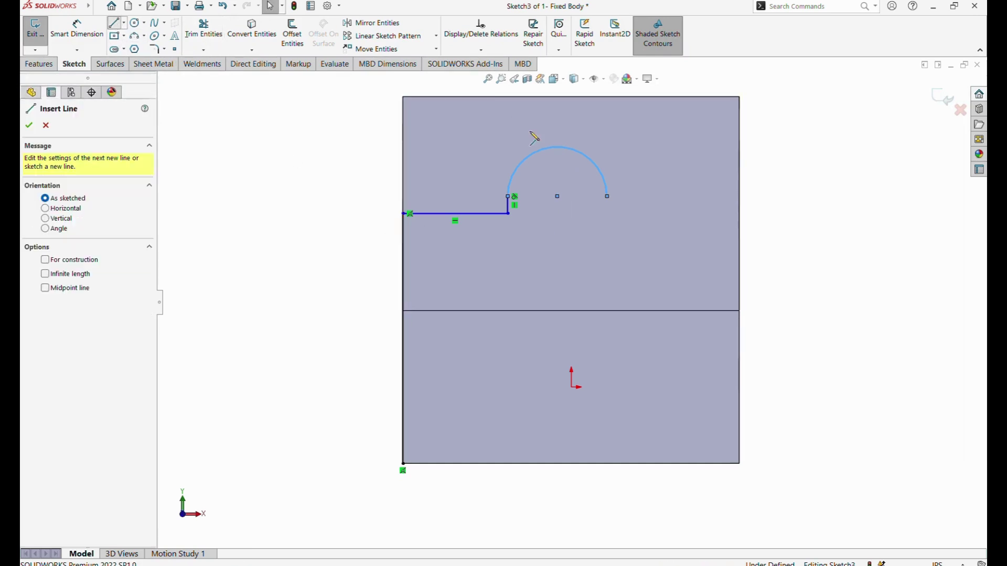
left_click(608, 197)
left_click(607, 213)
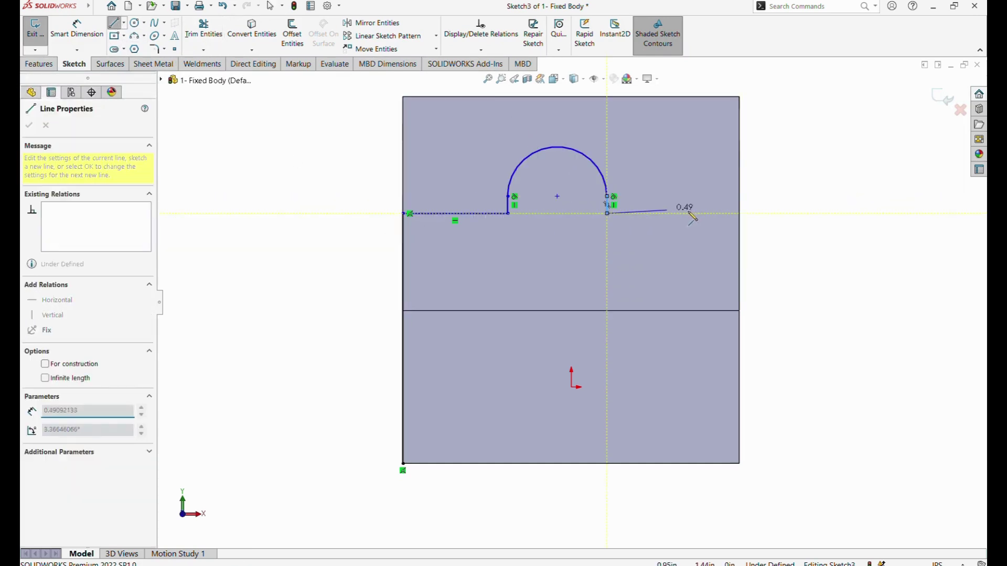
left_click(740, 213)
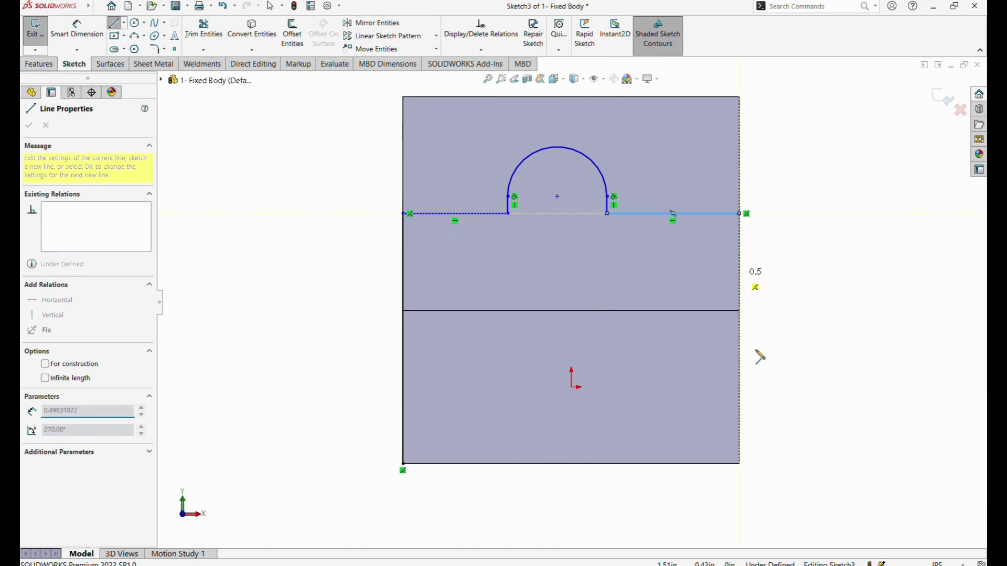
left_click(739, 464)
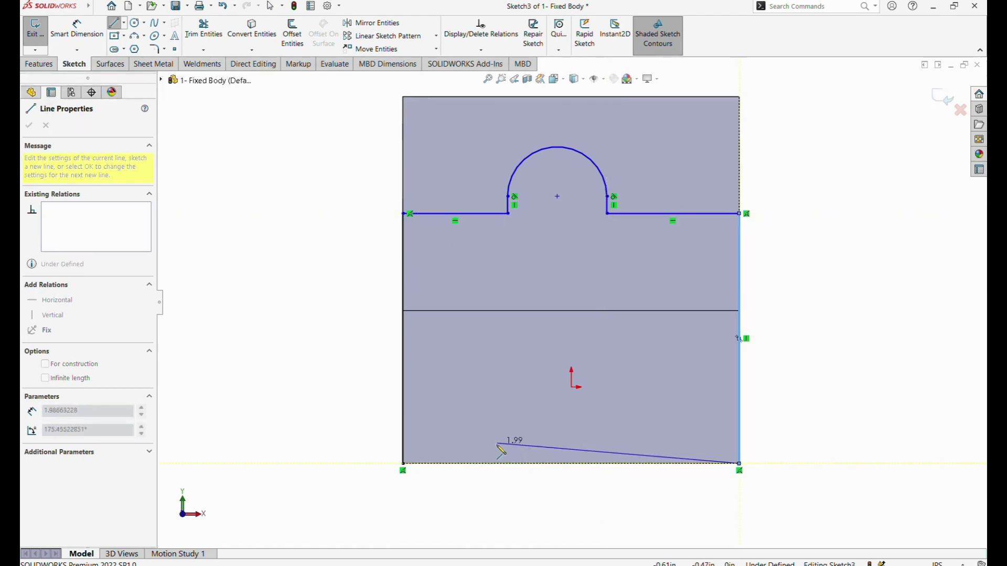
left_click(403, 464)
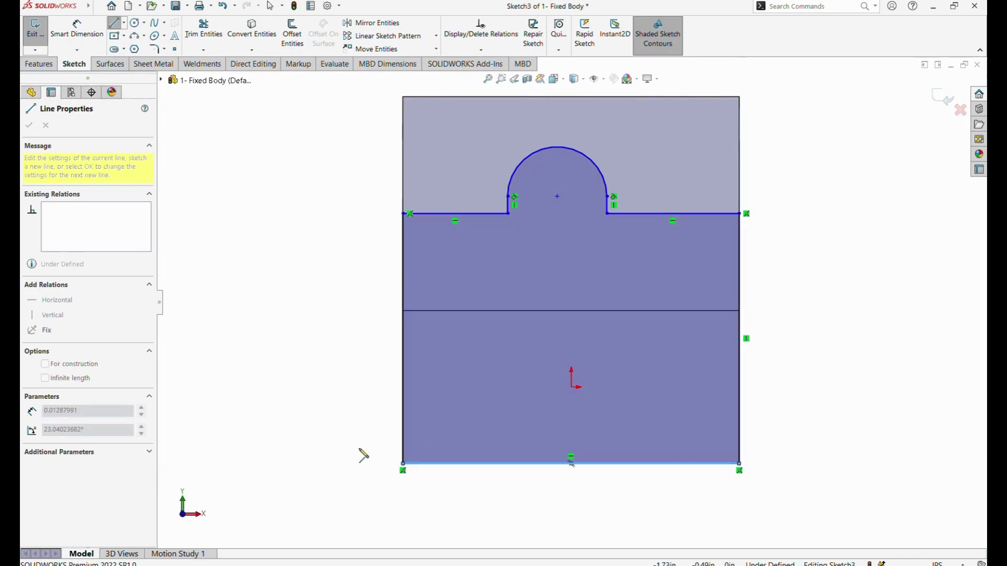
key("Escape")
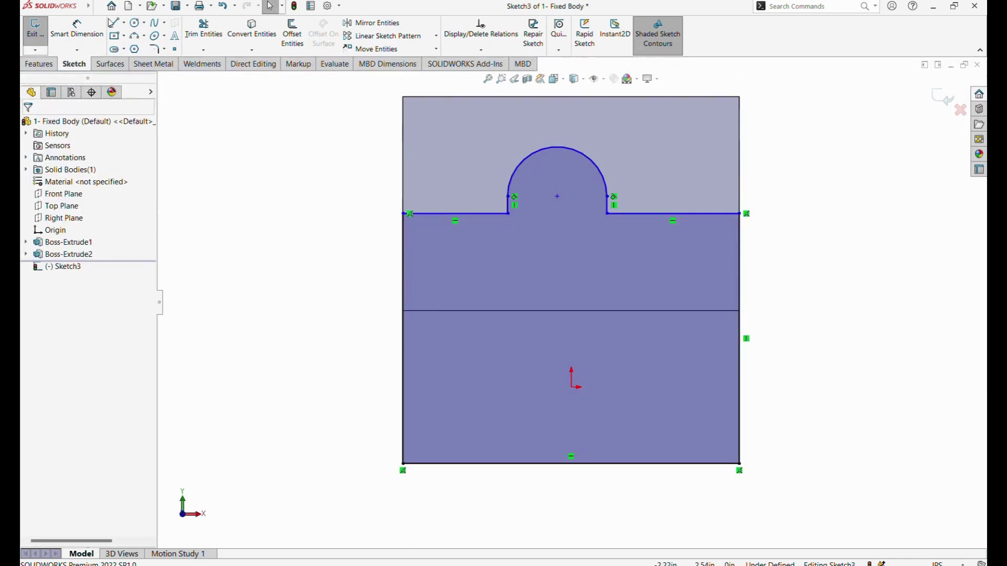
Dimension the arc radius R0.69 and its centre 2.25 above the bottom edge
left_click(77, 29)
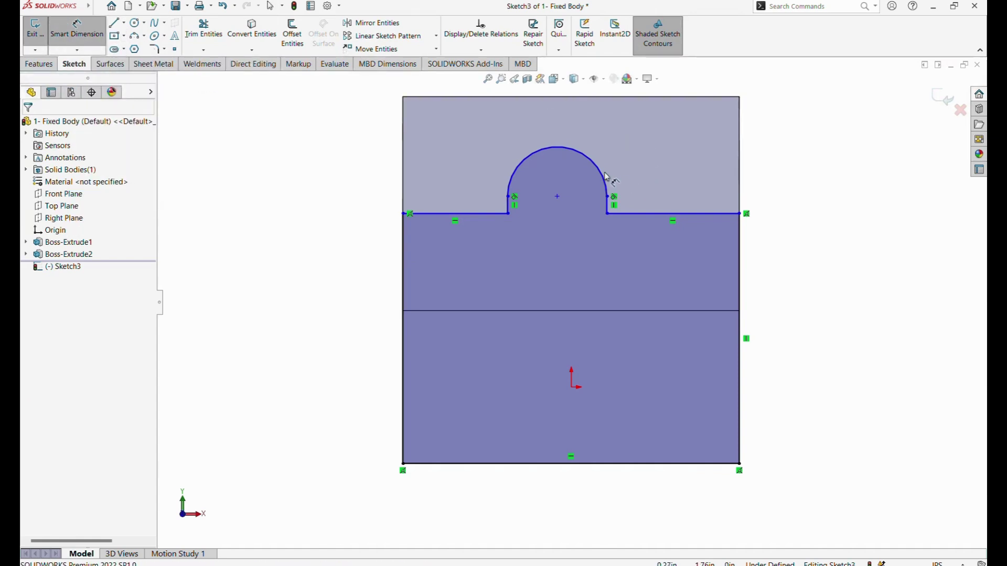
left_click(605, 177)
left_click(656, 147)
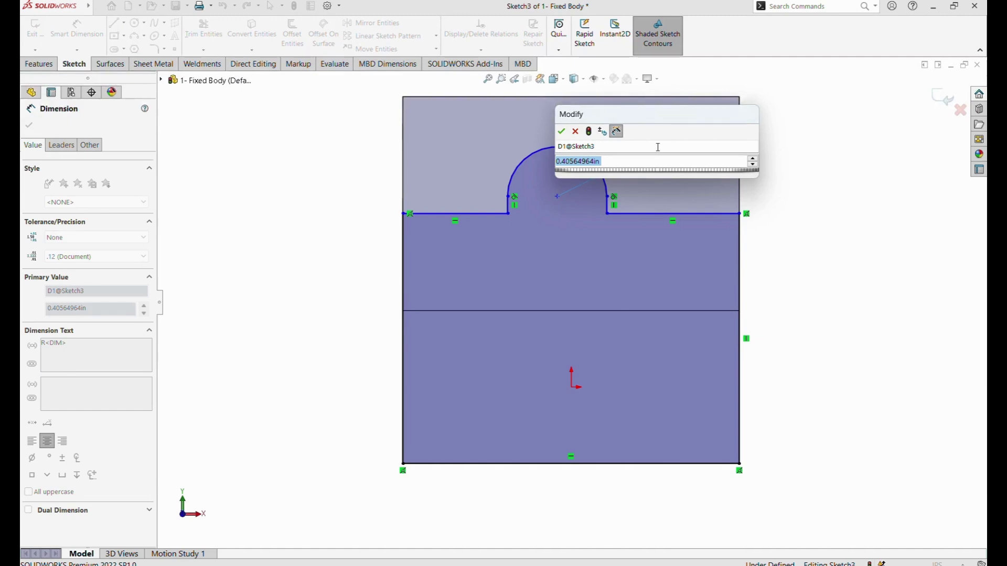
type(".69")
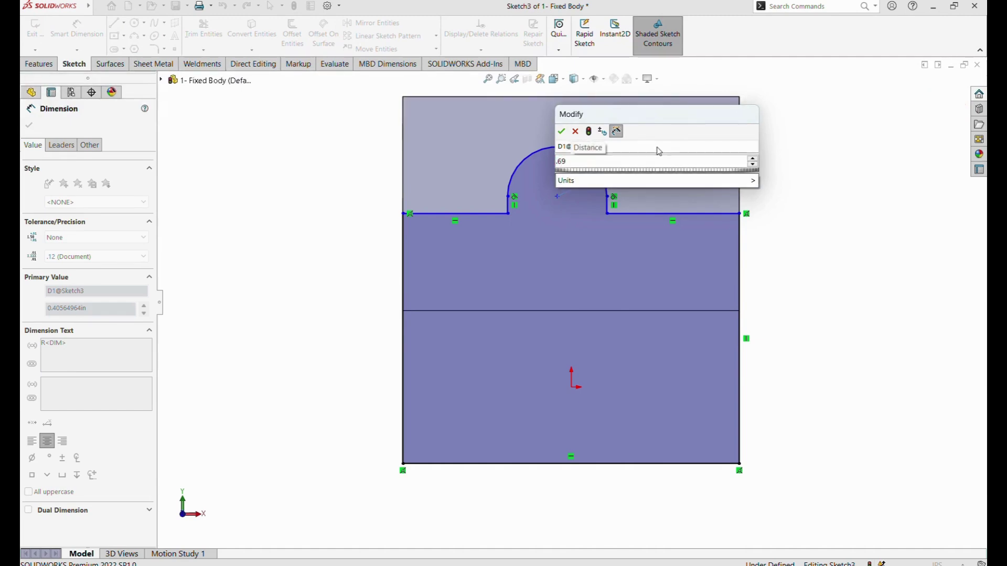
key("Return")
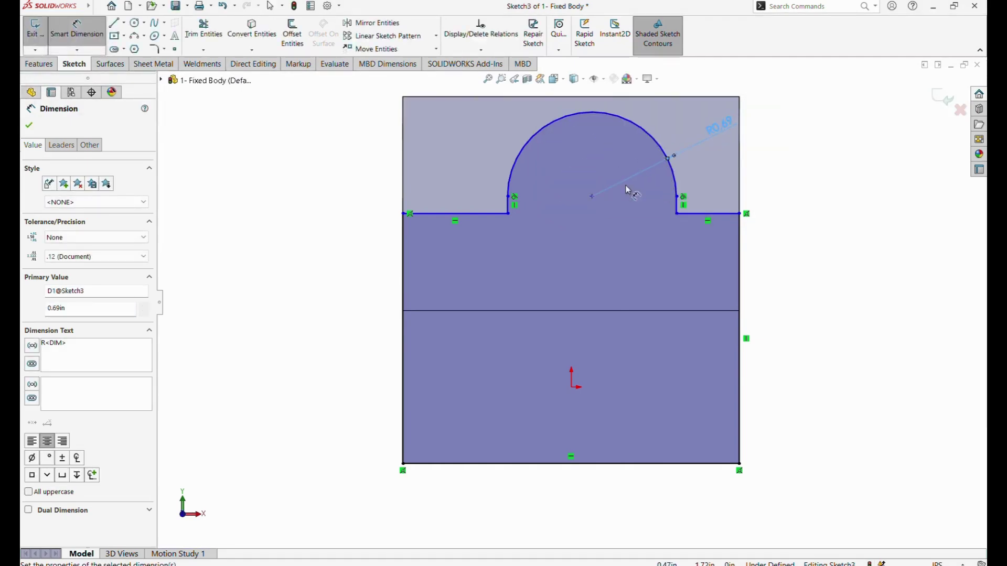
left_click(592, 197)
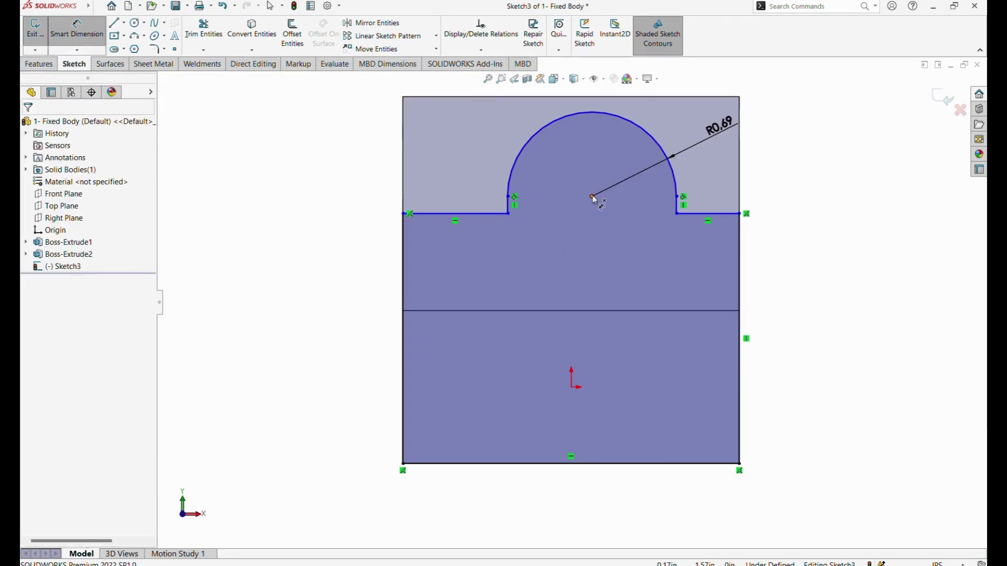
left_click(558, 464)
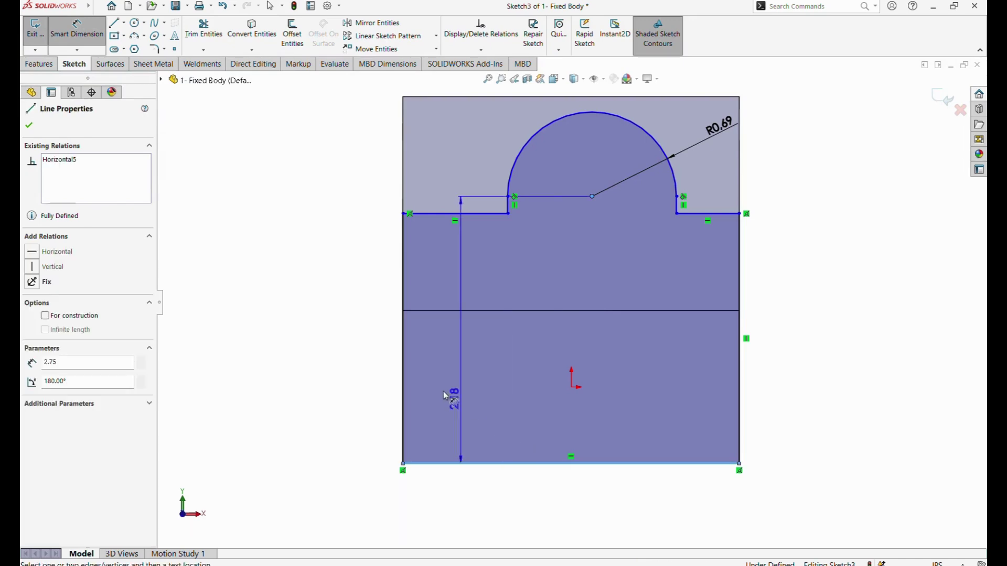
left_click(378, 355)
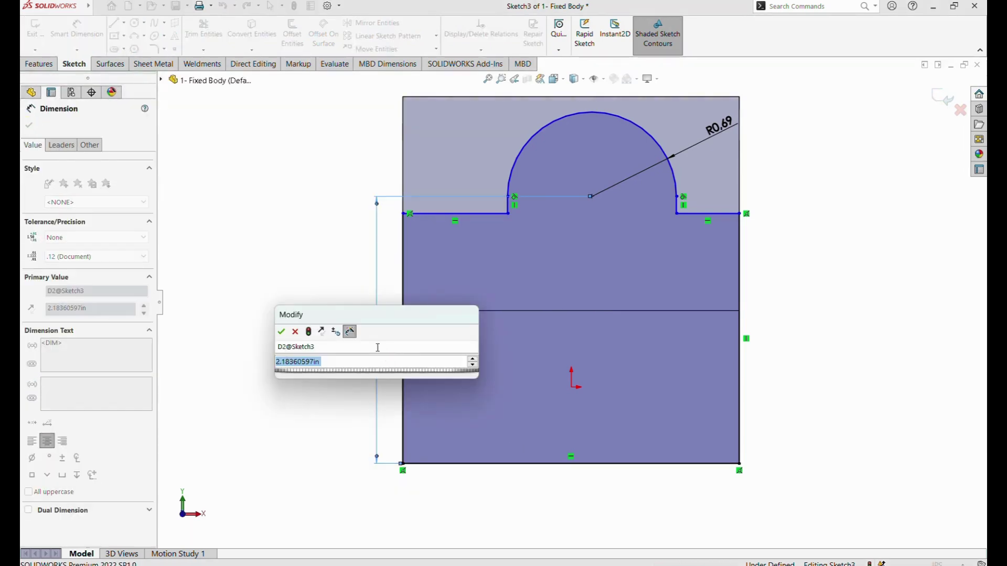
type("2.25")
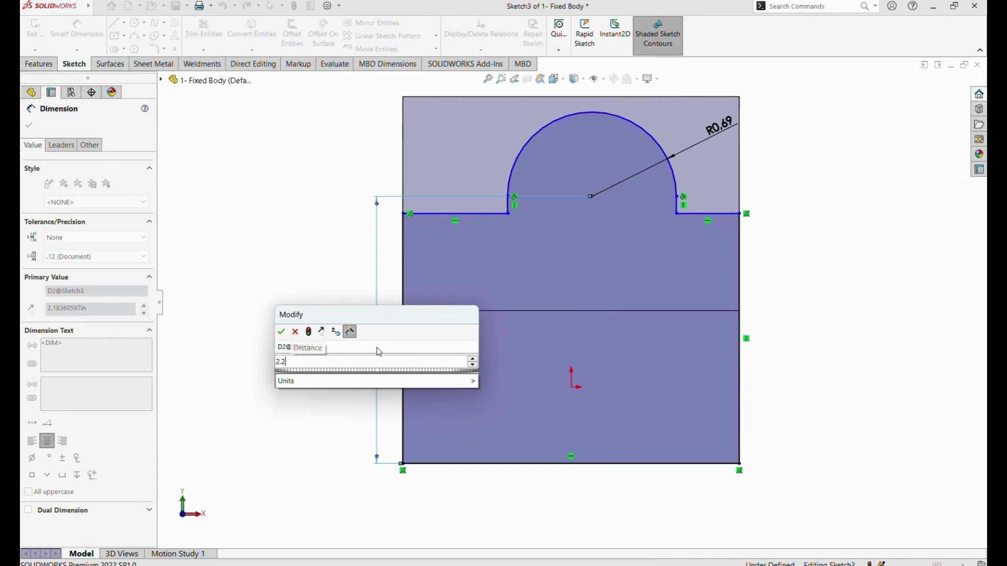
key("Return")
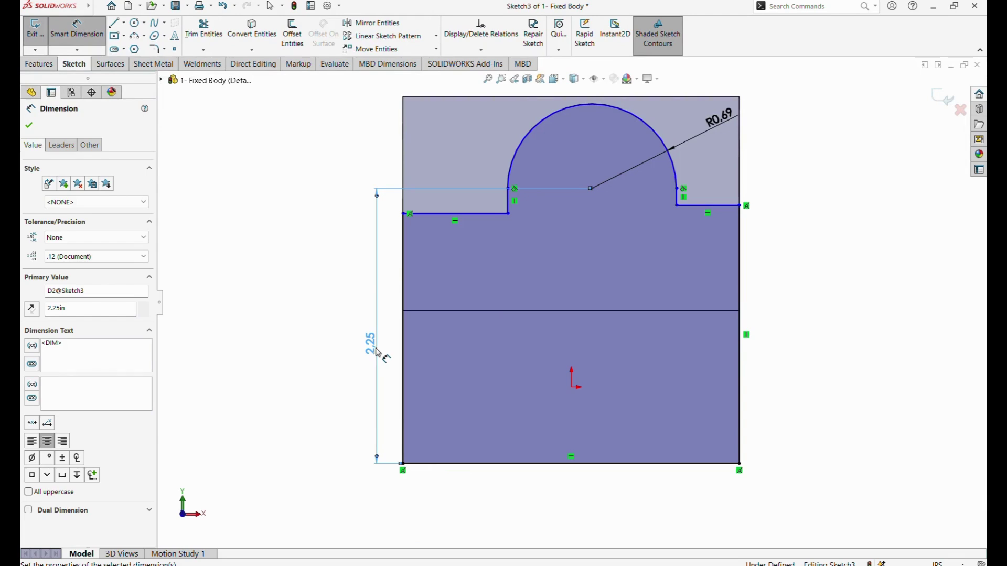
Dimension the right shoulder line 2.19 above the profile's bottom edge
left_click(722, 208)
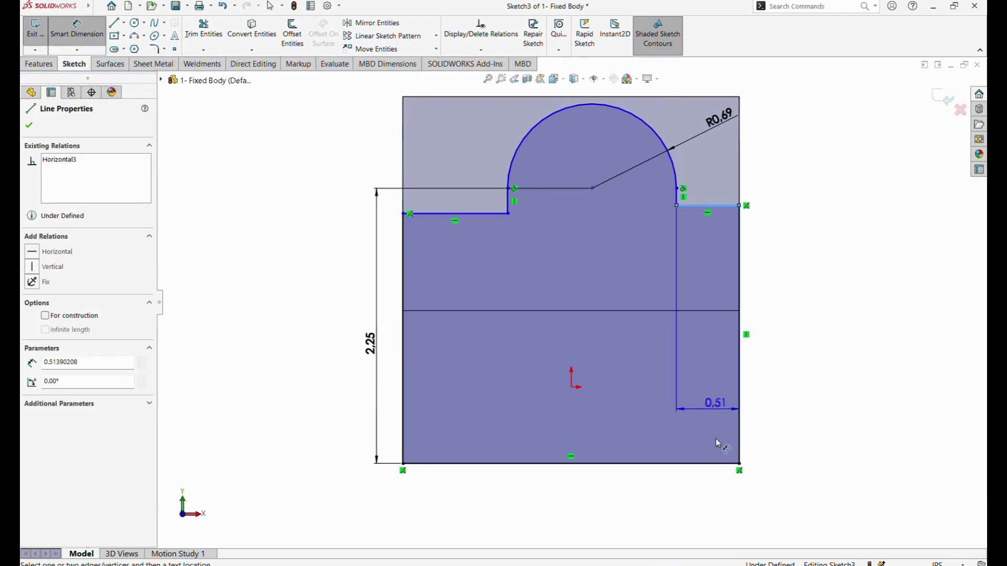
left_click(712, 465)
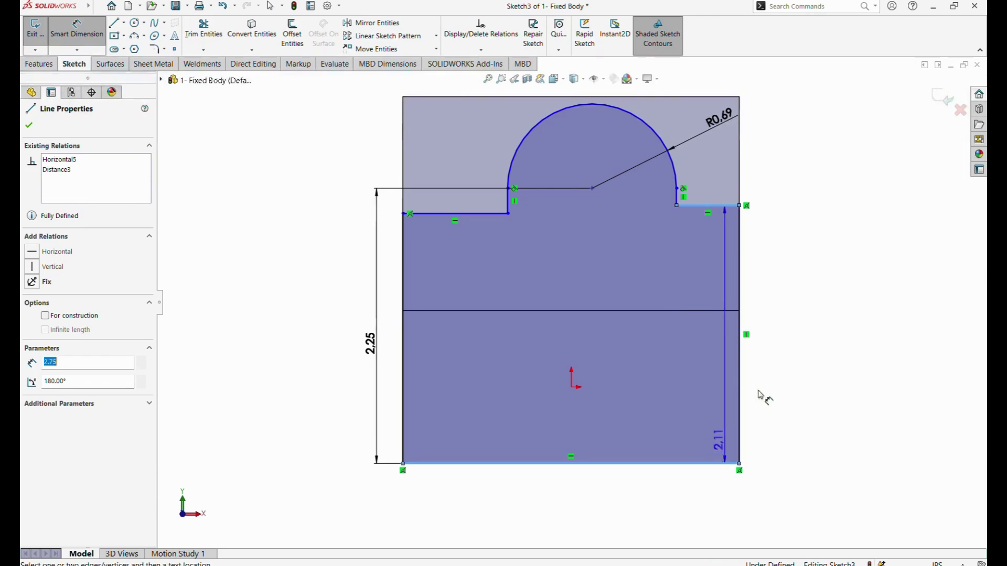
left_click(795, 371)
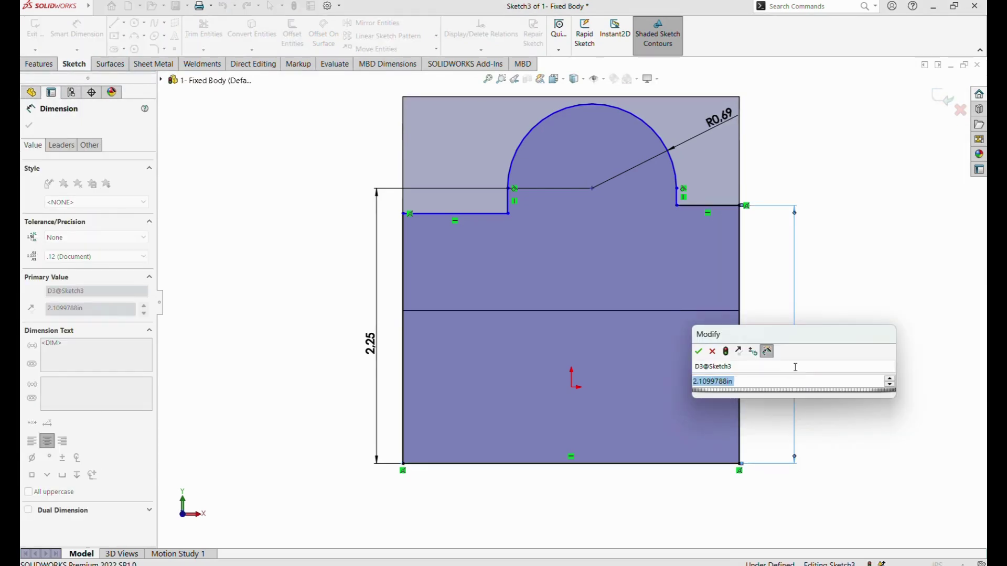
type("2.19")
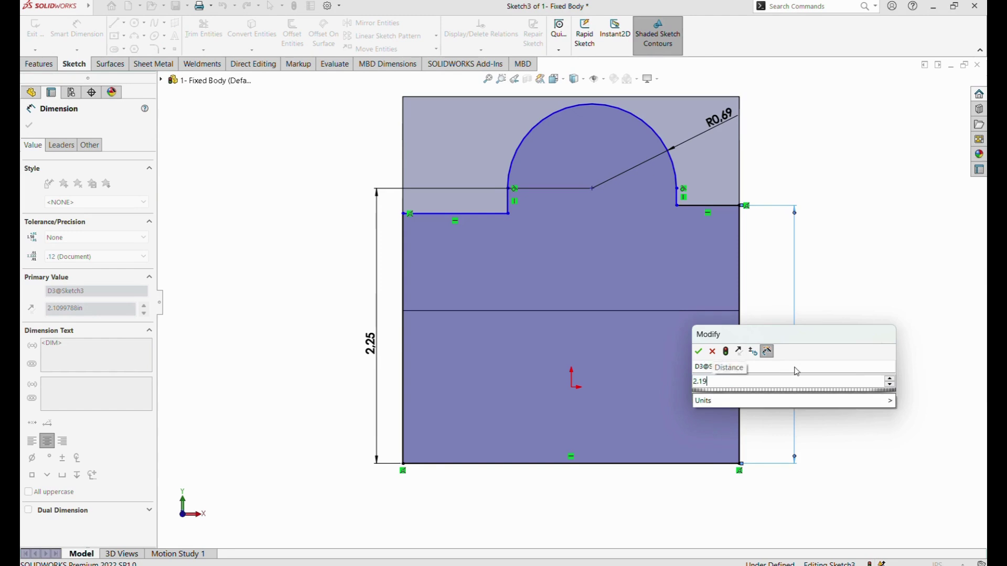
key("Return")
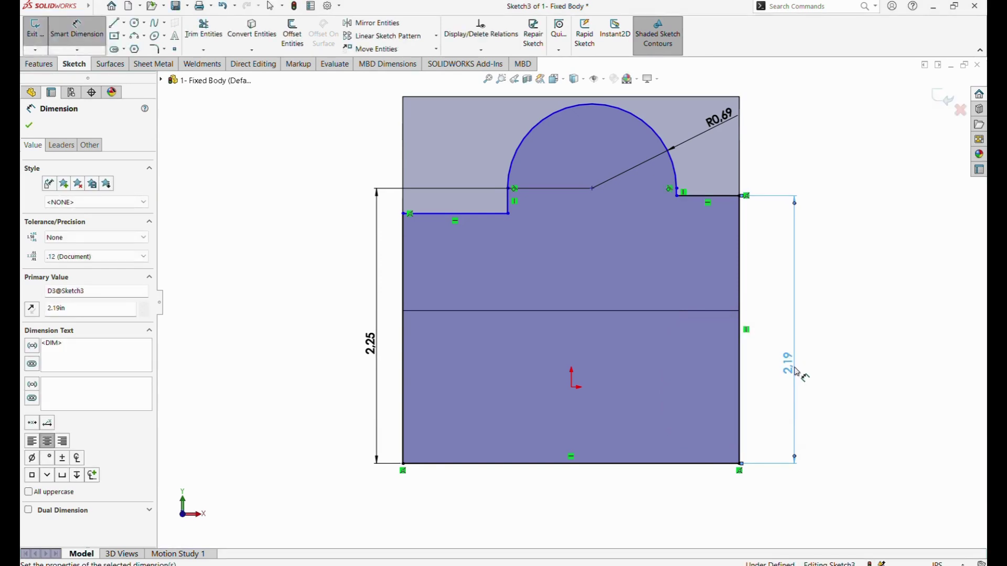
Add a Vertical relation between the arc centre and the origin
key("Escape")
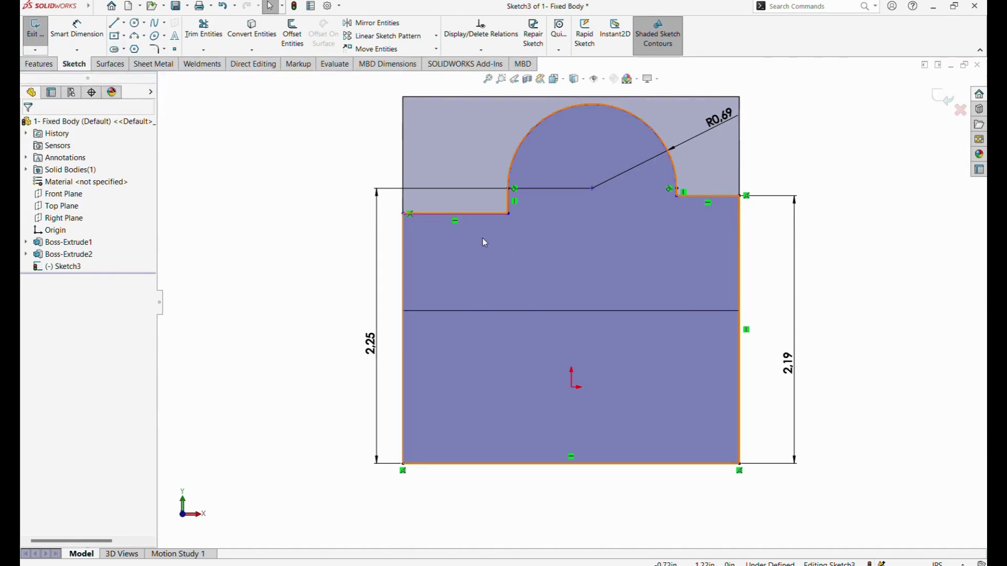
left_click(592, 189)
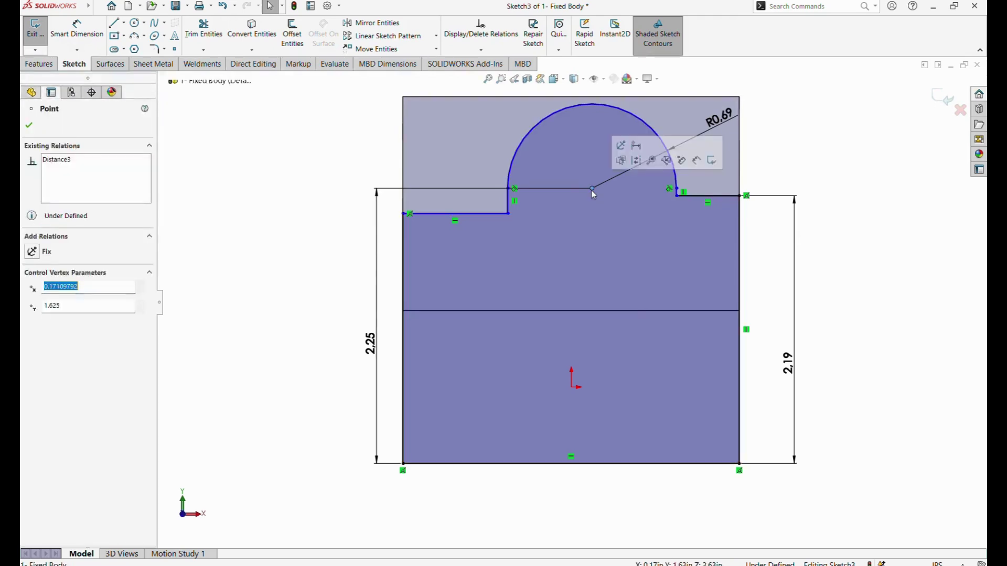
left_click(571, 388, "ctrl")
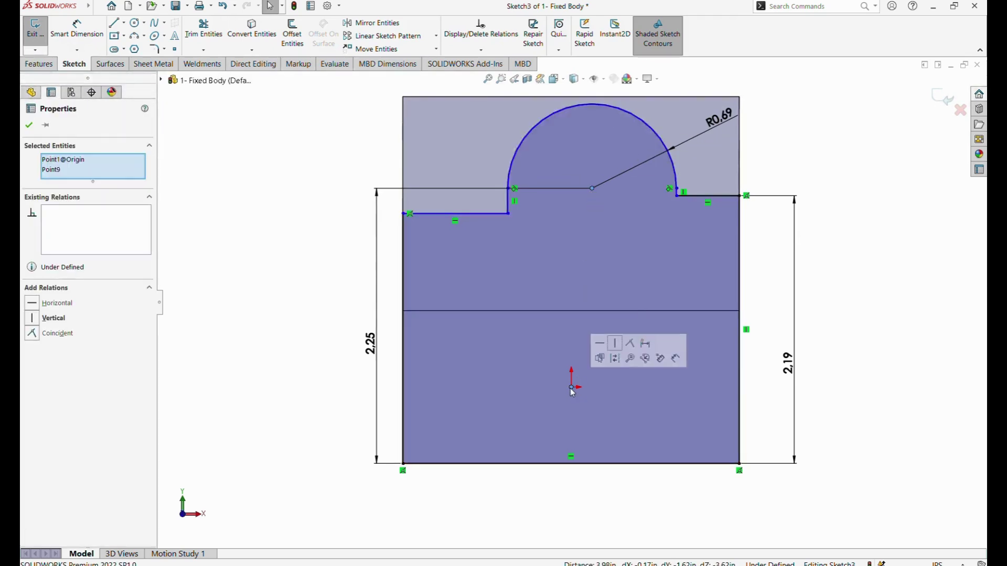
left_click(32, 318)
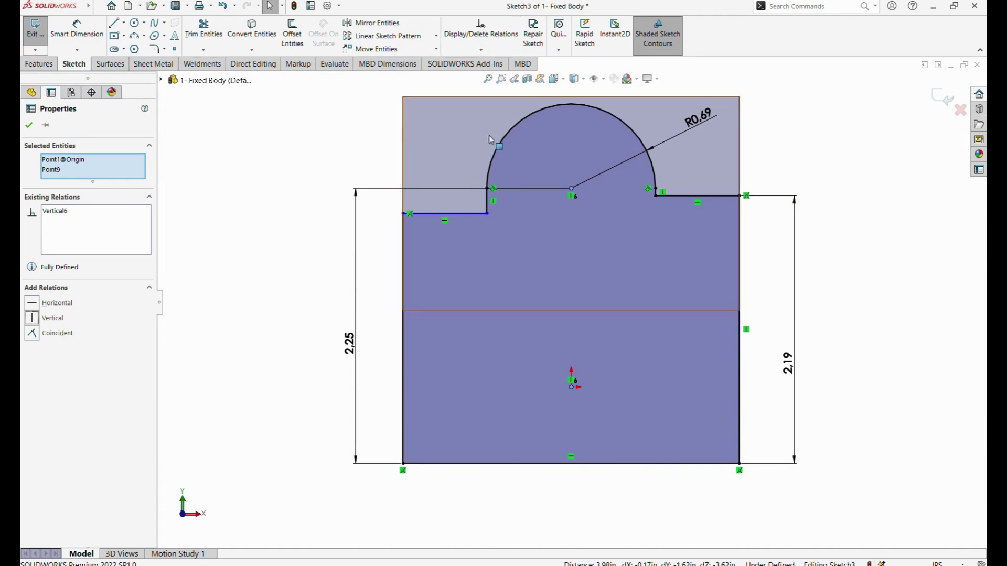
Make the two shoulder lines collinear and view the model in isometric
left_click(454, 220)
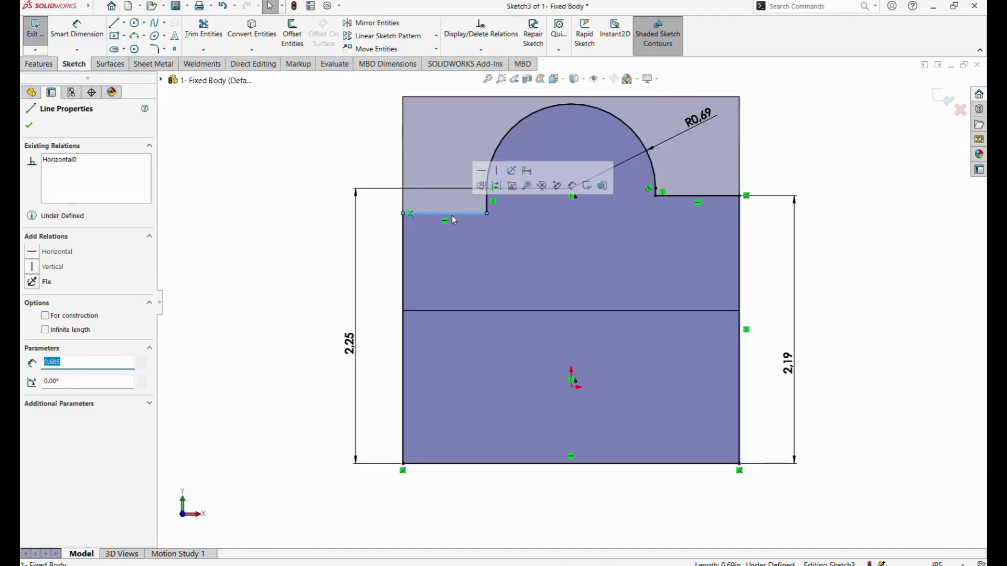
left_click(679, 199, "ctrl")
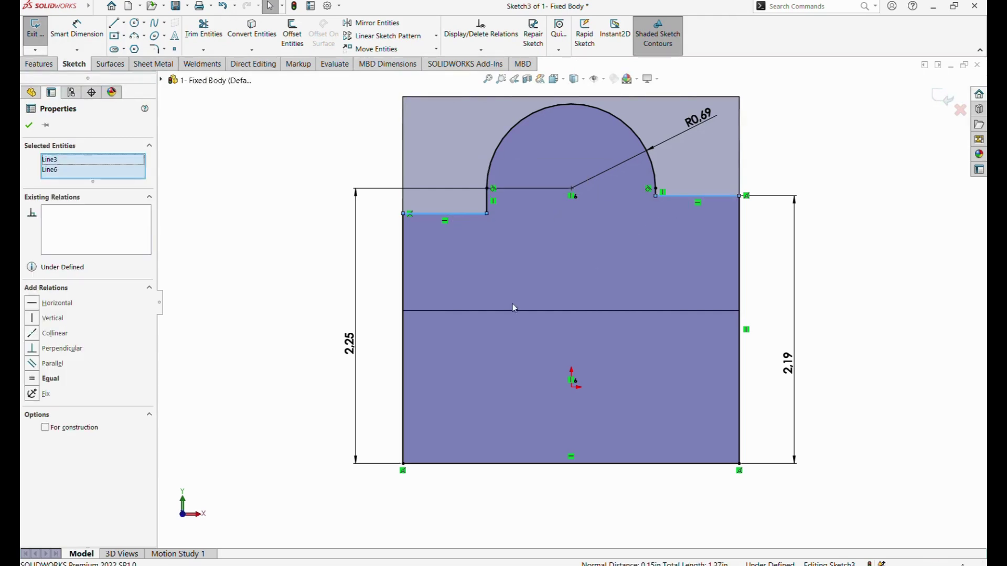
left_click(43, 334)
left_click(257, 327)
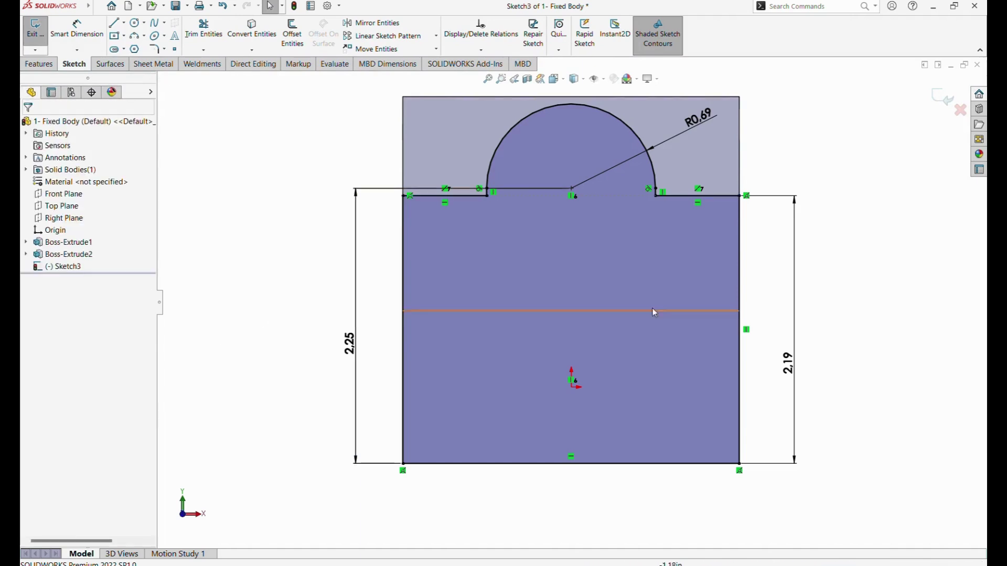
scroll(862, 281, "up", 2)
mouse_move(860, 281)
middle_mouse_down()
mouse_move(799, 334)
mouse_move(815, 314)
middle_mouse_up()
scroll(851, 308, "down", 2)
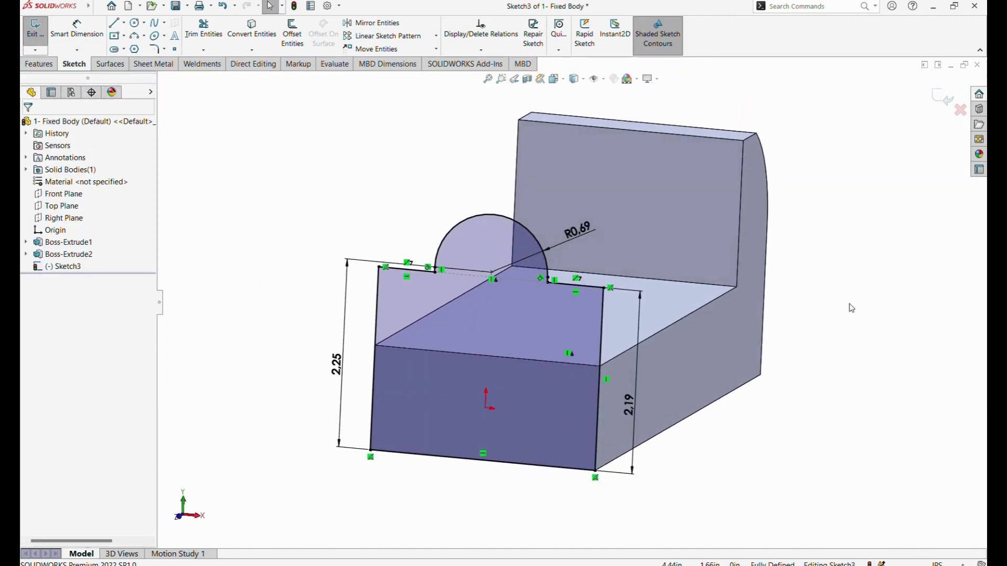
Draw a circle centred on the lug arc's centre point
left_click(137, 25)
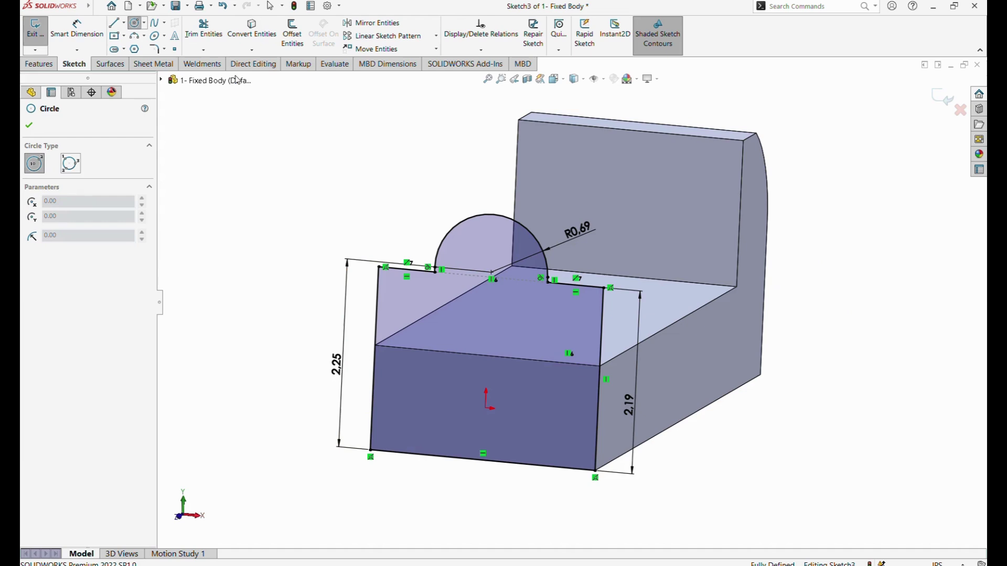
scroll(511, 288, "down", 3)
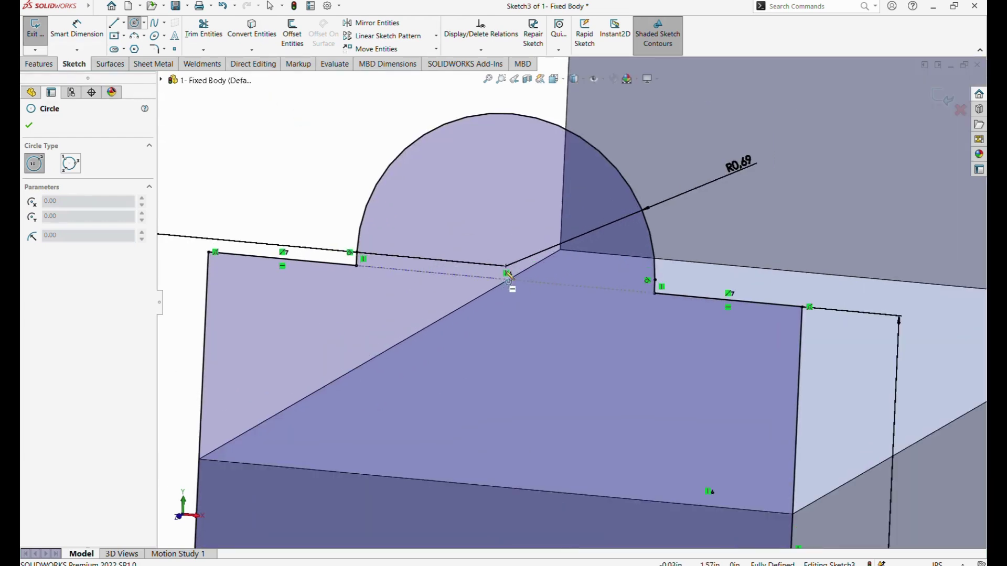
scroll(510, 290, "down", 3)
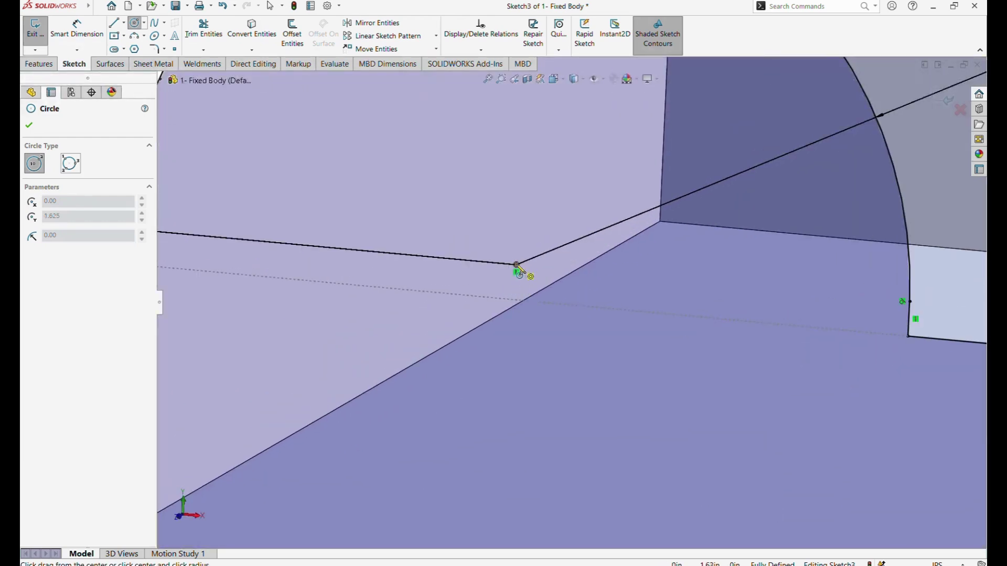
left_click(516, 265)
left_click(543, 176)
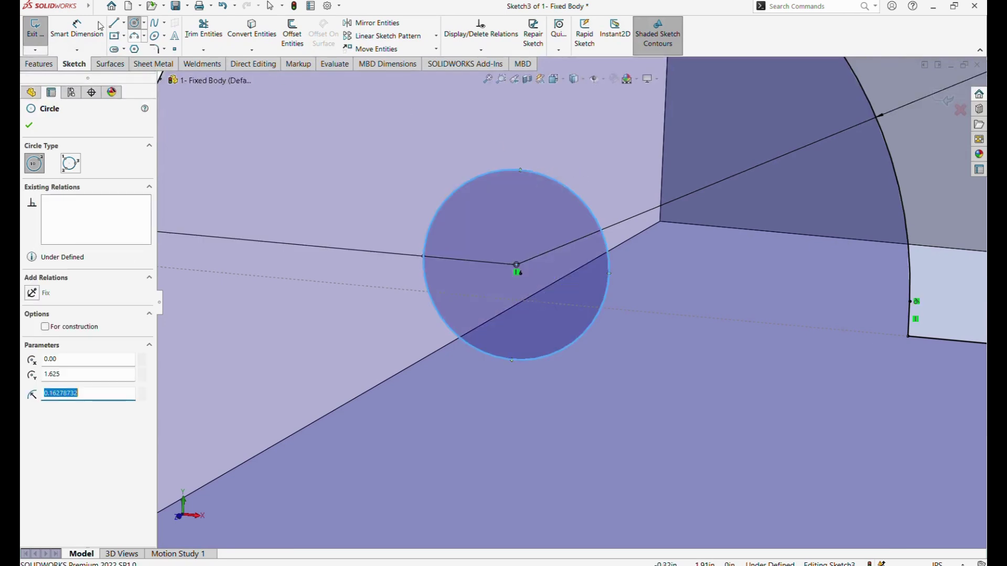
Dimension the hole circle to 0.56 in diameter, leaving the sketch fully defined
left_click(76, 33)
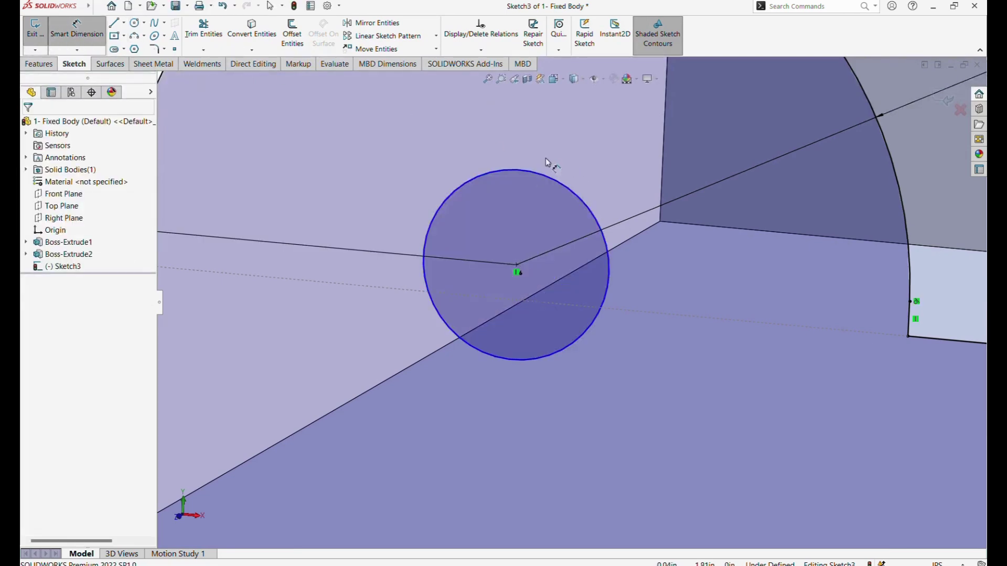
left_click(595, 210)
left_click(634, 177)
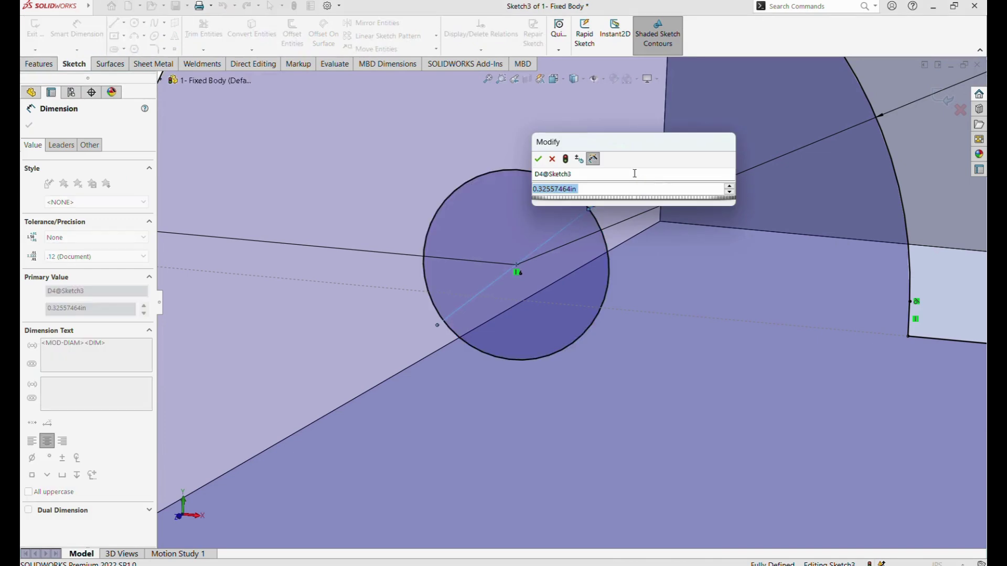
type("0.33")
key("Return")
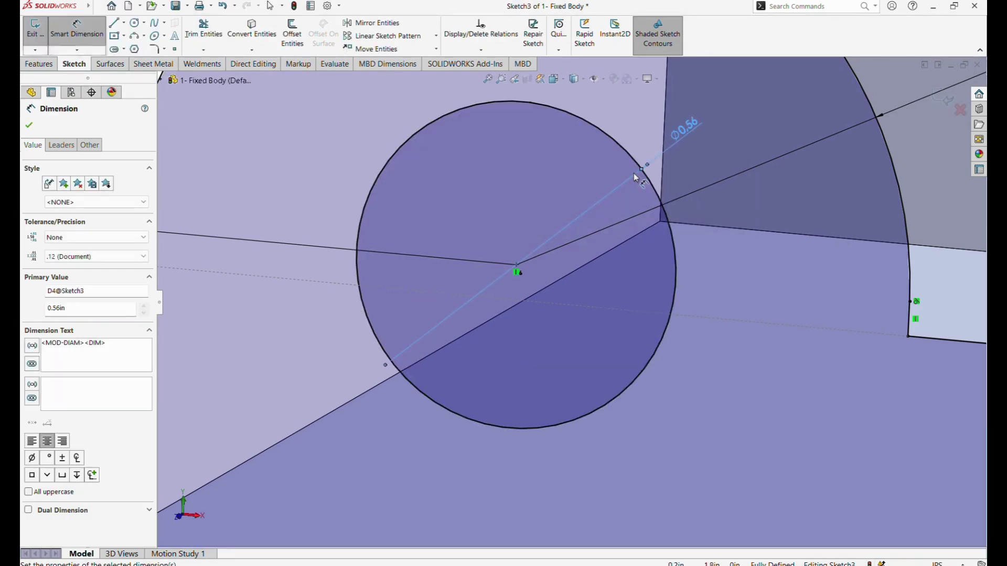
key("z")
key("z")
key("z")
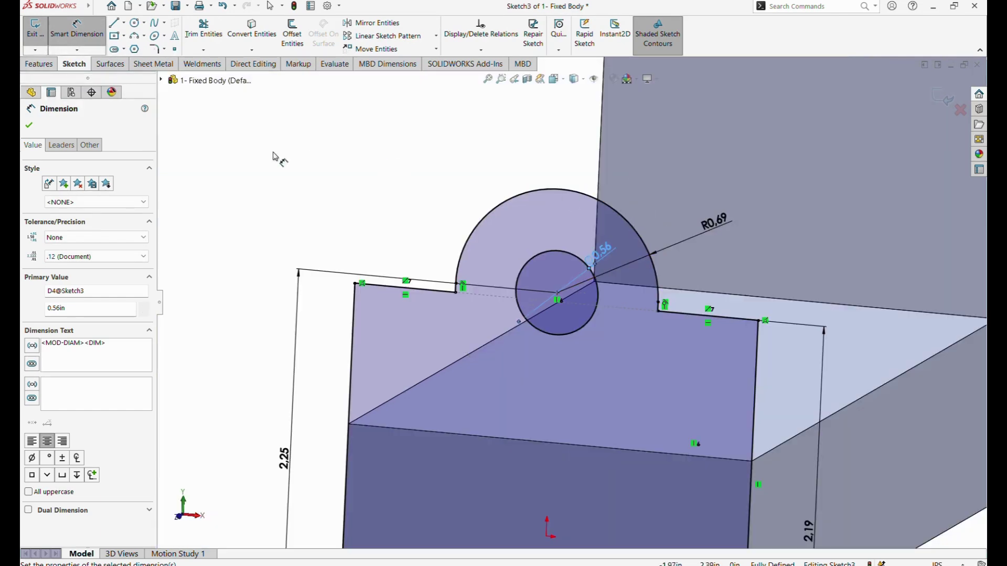
left_click(29, 127)
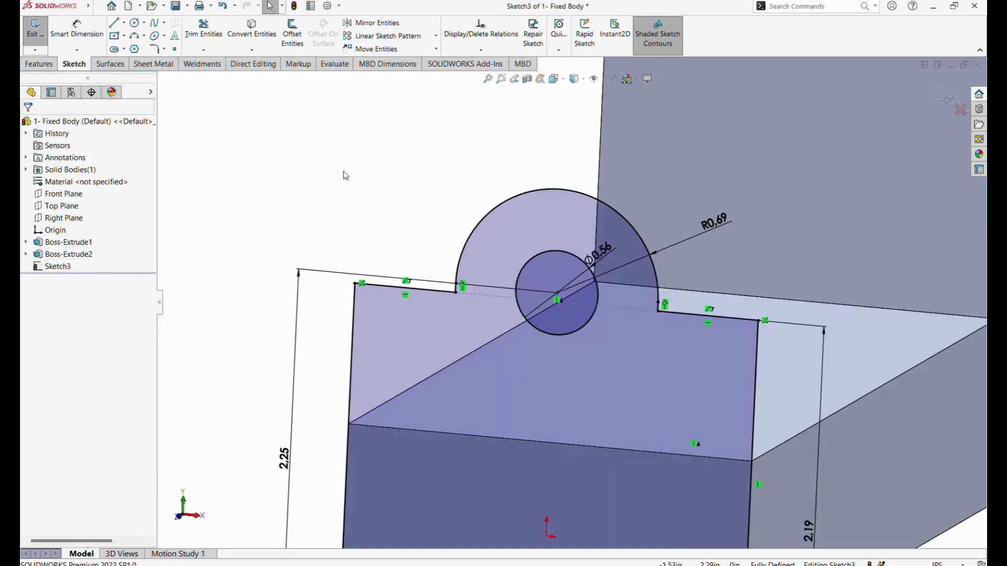
key("z")
key("z")
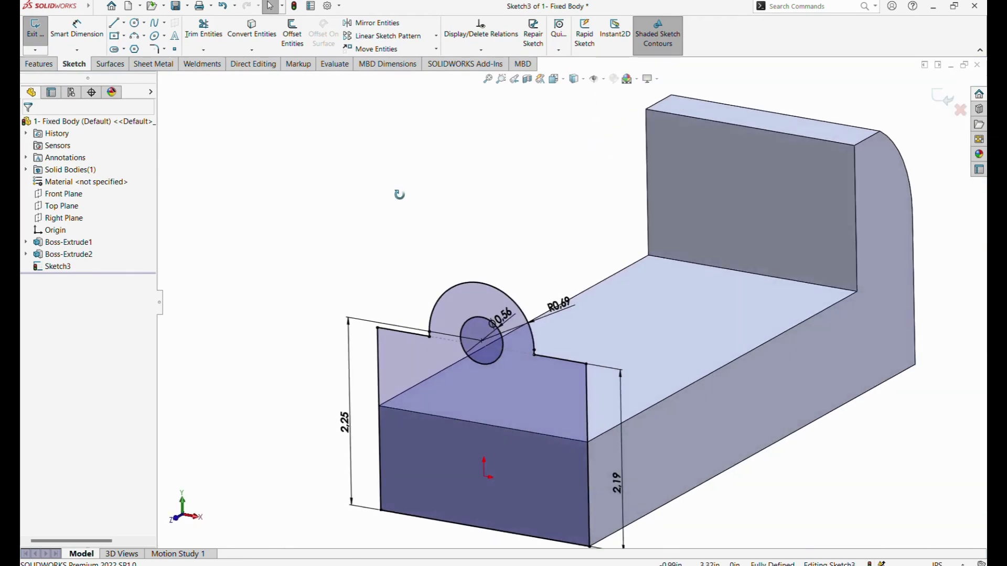
key("z")
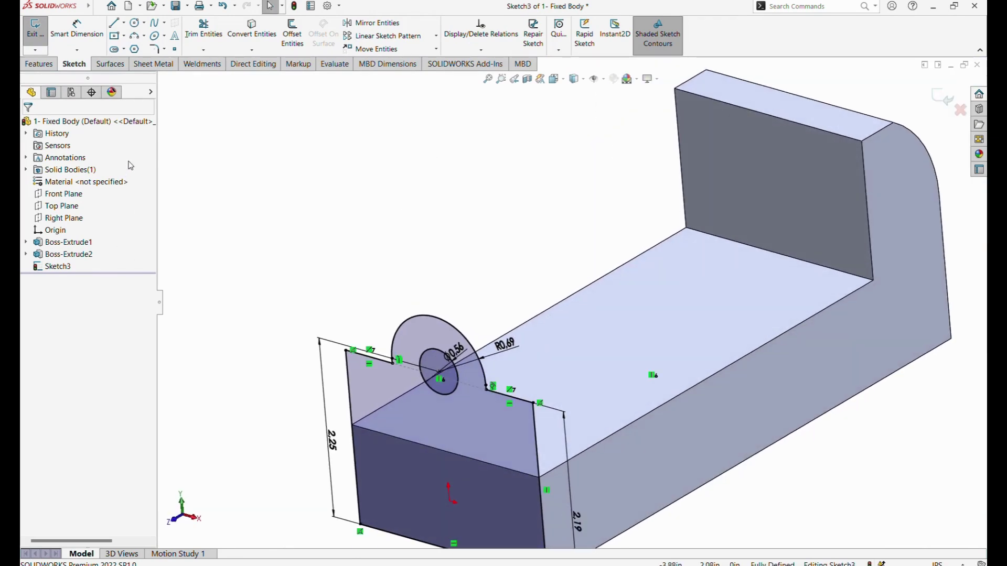
Extrude Sketch3 with Offset From Surface, stopping 5.00 in short of the wall face
left_click(939, 102)
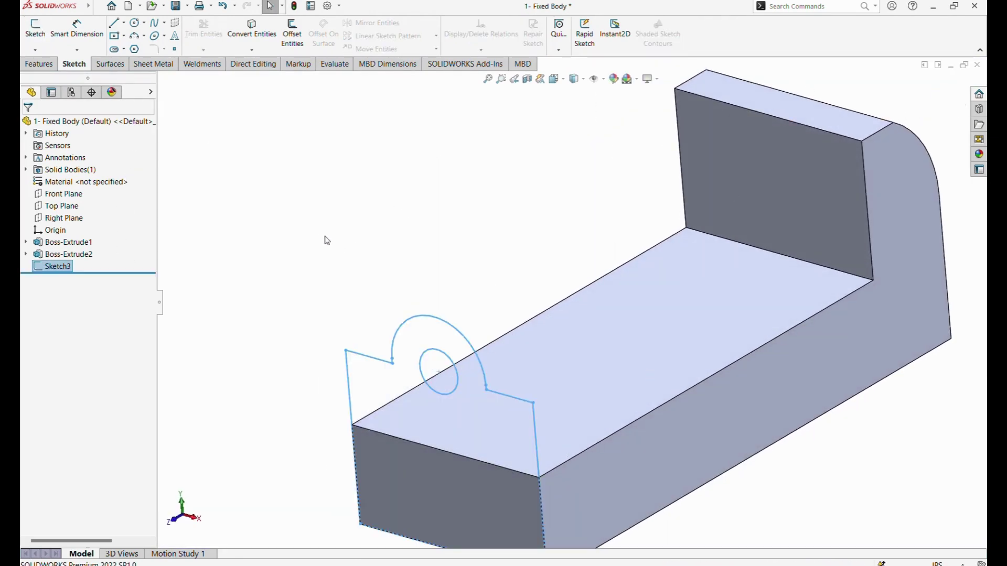
left_click(39, 64)
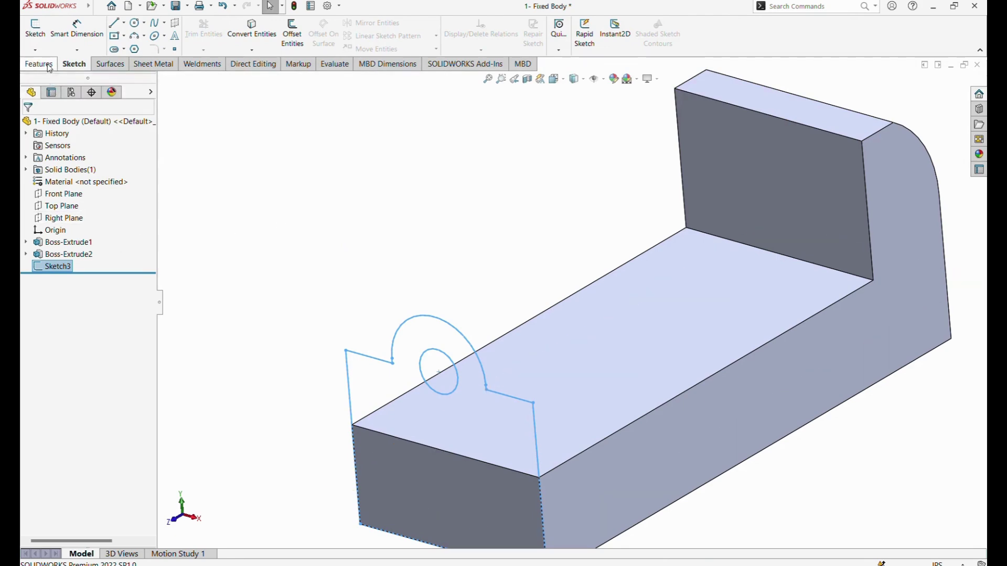
left_click(41, 34)
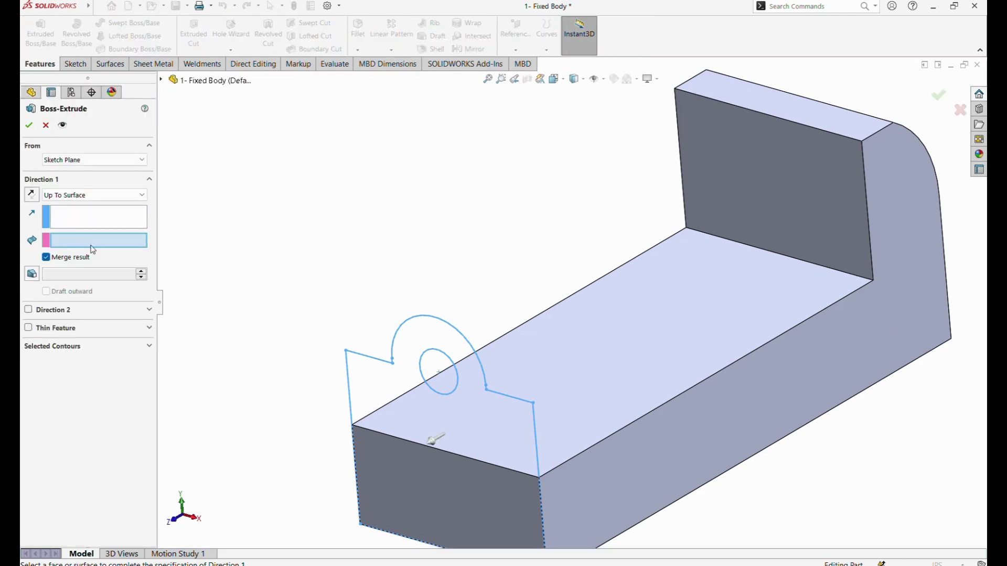
left_click(111, 196)
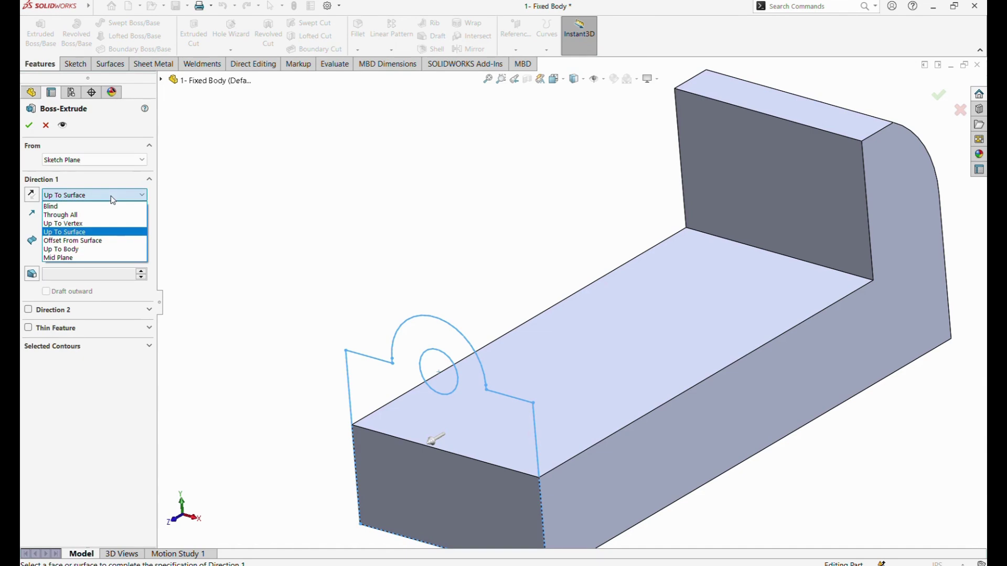
left_click(105, 241)
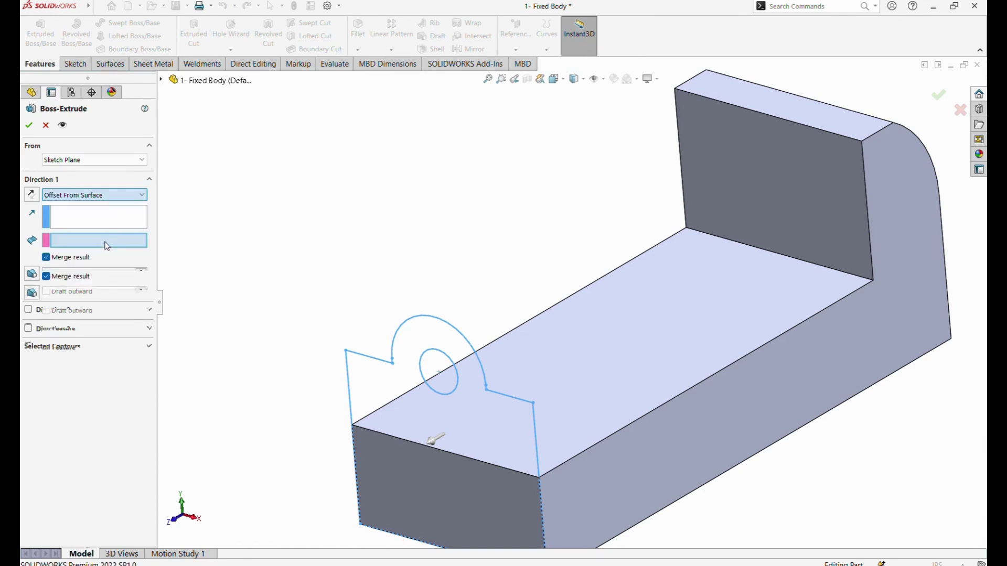
left_click(764, 193)
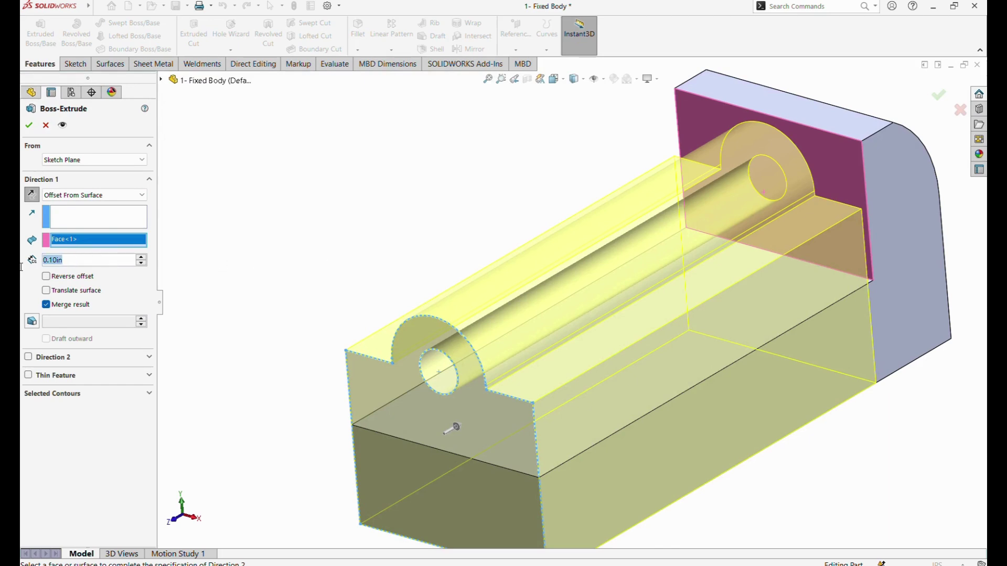
type("5")
key("Return")
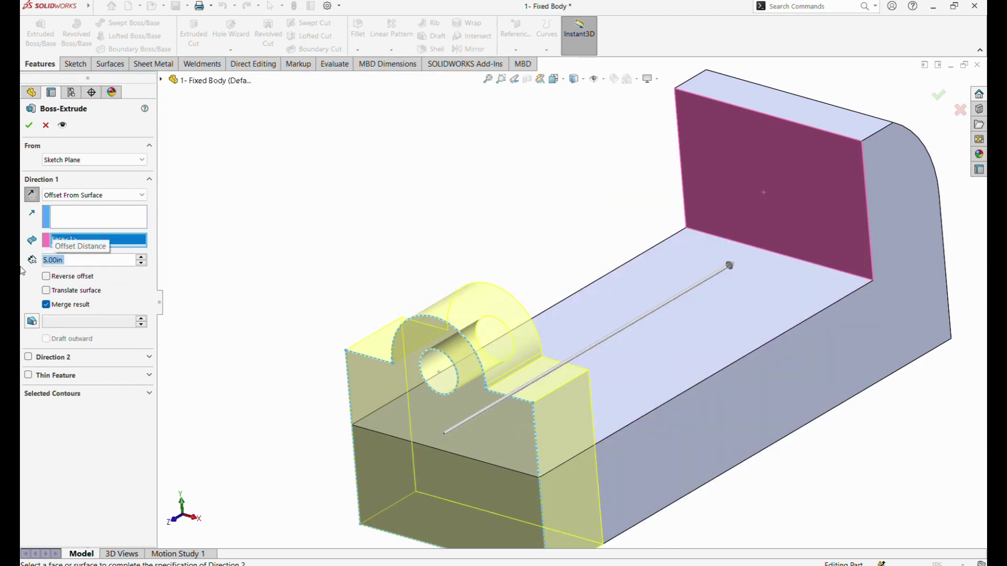
left_click(28, 127)
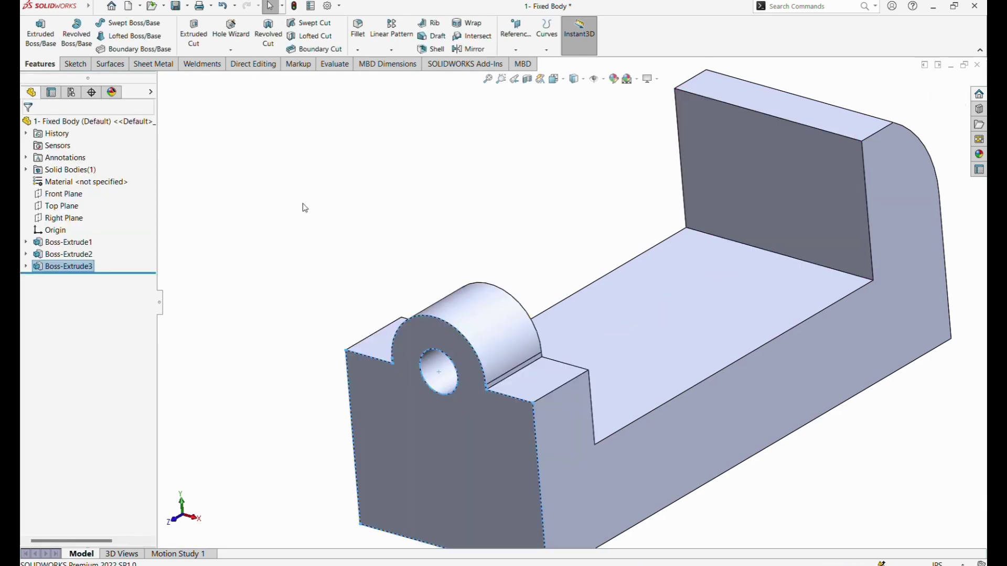
Orbit the model, then return it to the isometric view
mouse_move(303, 207)
middle_mouse_down()
mouse_move(321, 214)
mouse_move(371, 191)
mouse_move(348, 164)
mouse_move(356, 152)
middle_mouse_up()
left_click(554, 79)
left_click(612, 108)
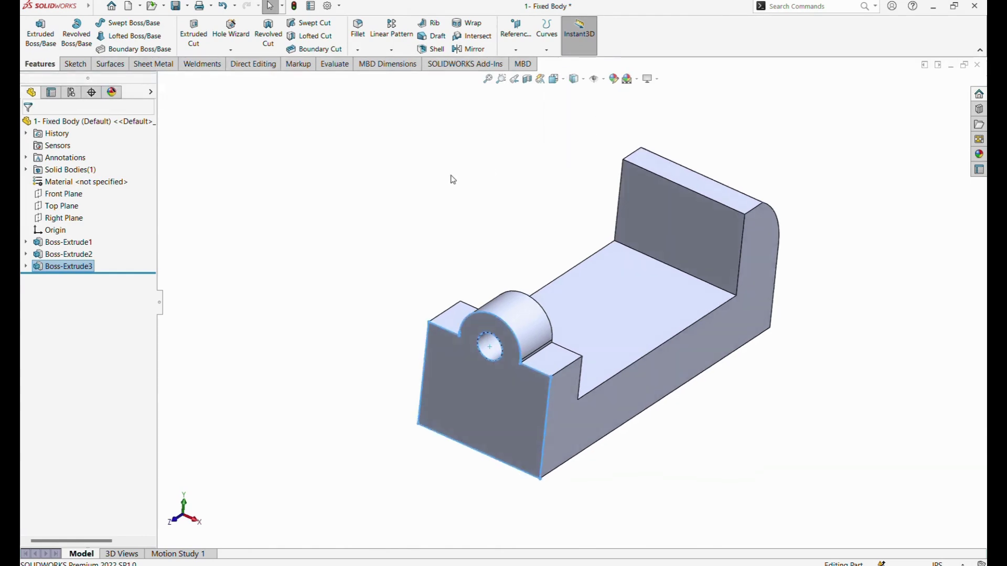
left_click(445, 182)
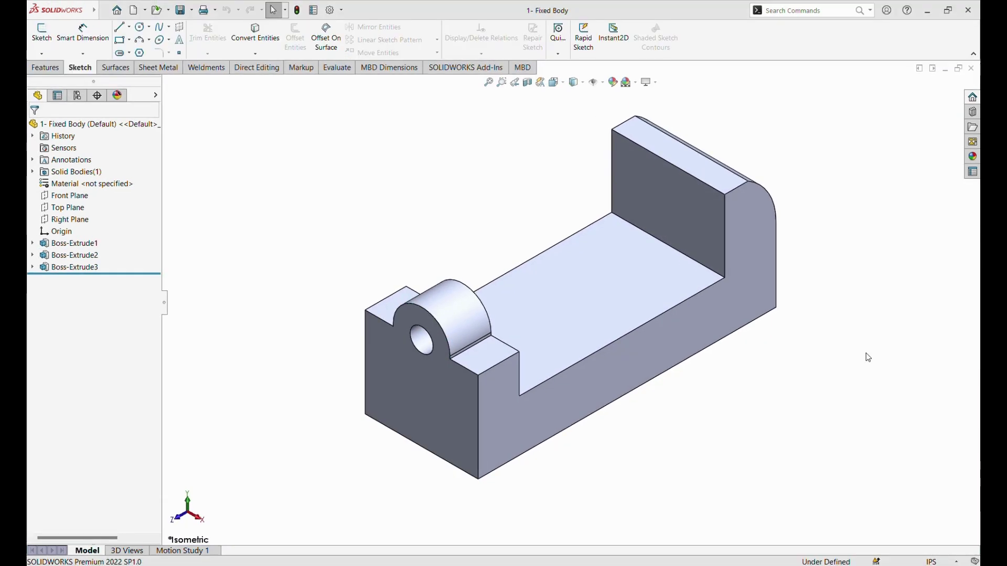
Start a new sketch on the body's long side face
middle_click_drag(827, 348, 782, 207)
left_click(623, 354)
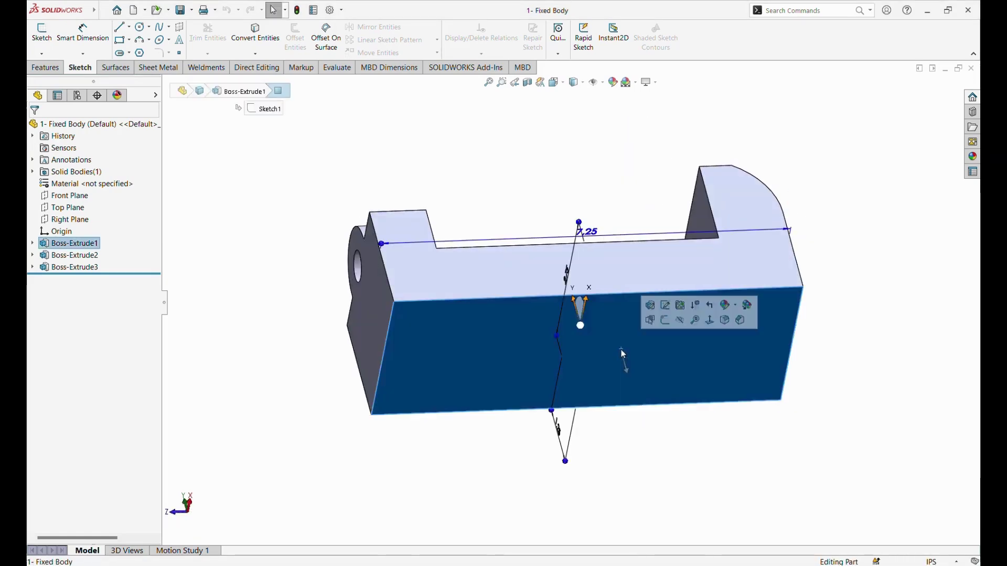
left_click(39, 73)
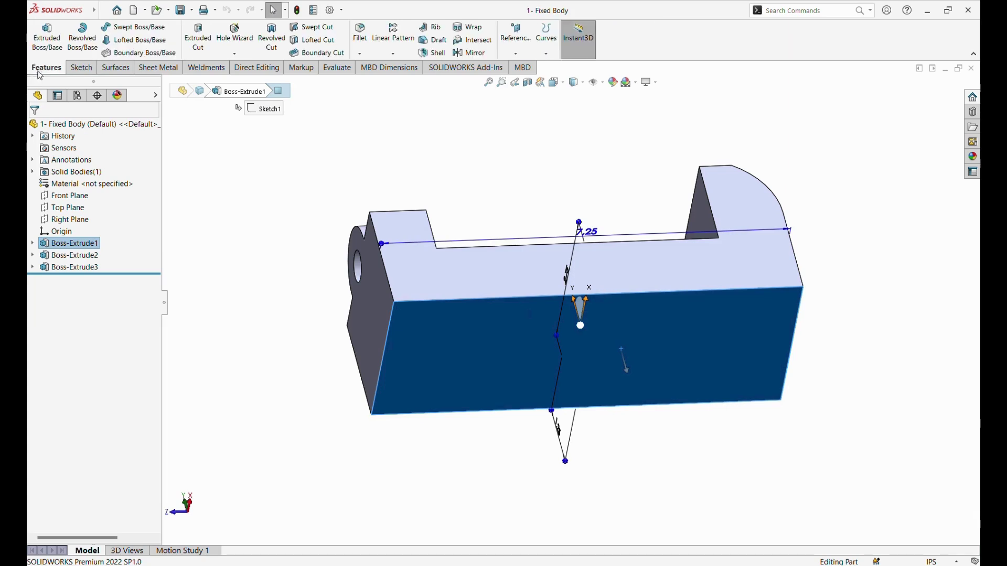
left_click(73, 71)
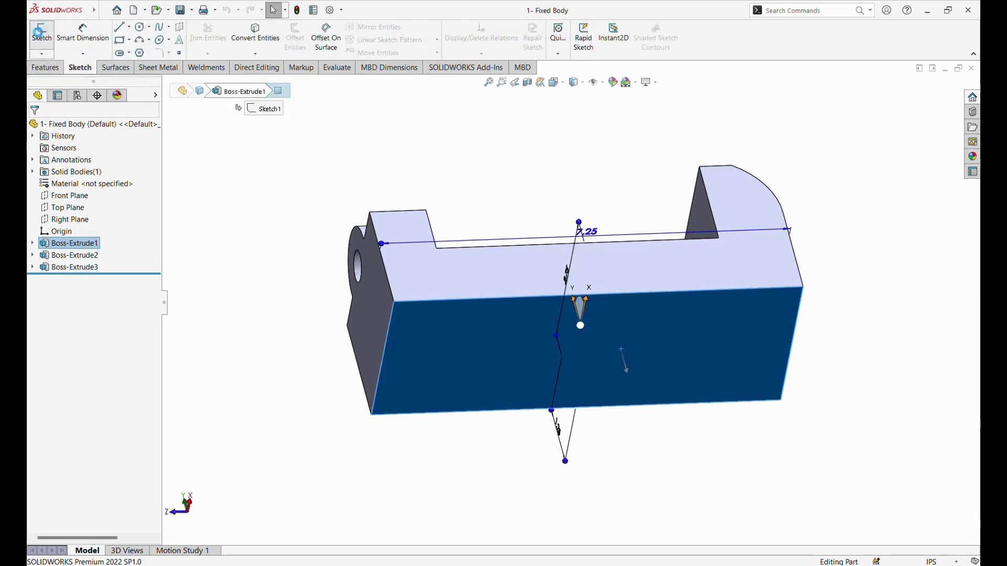
left_click(42, 32)
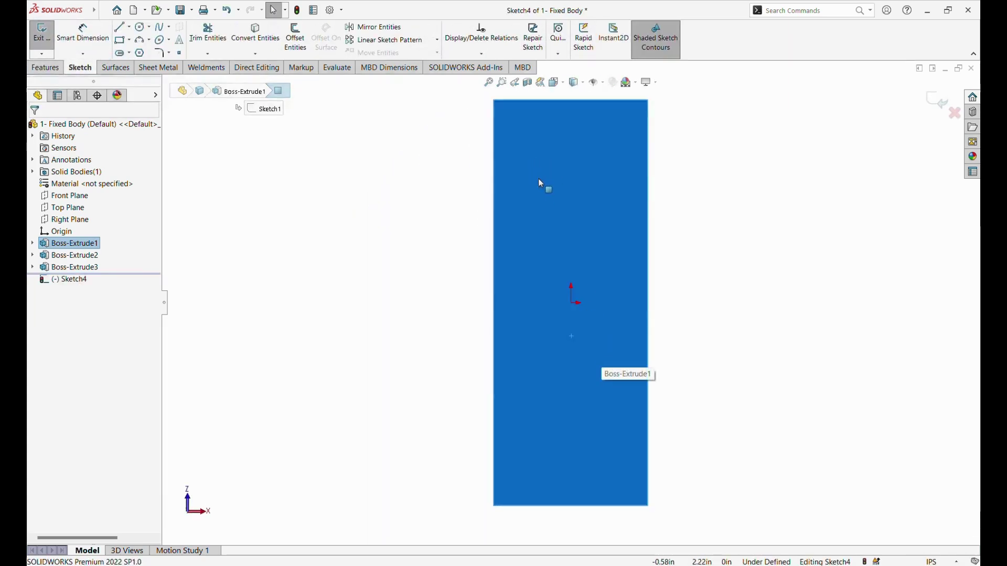
scroll(540, 182, "down", 3)
scroll(569, 325, "up", 3)
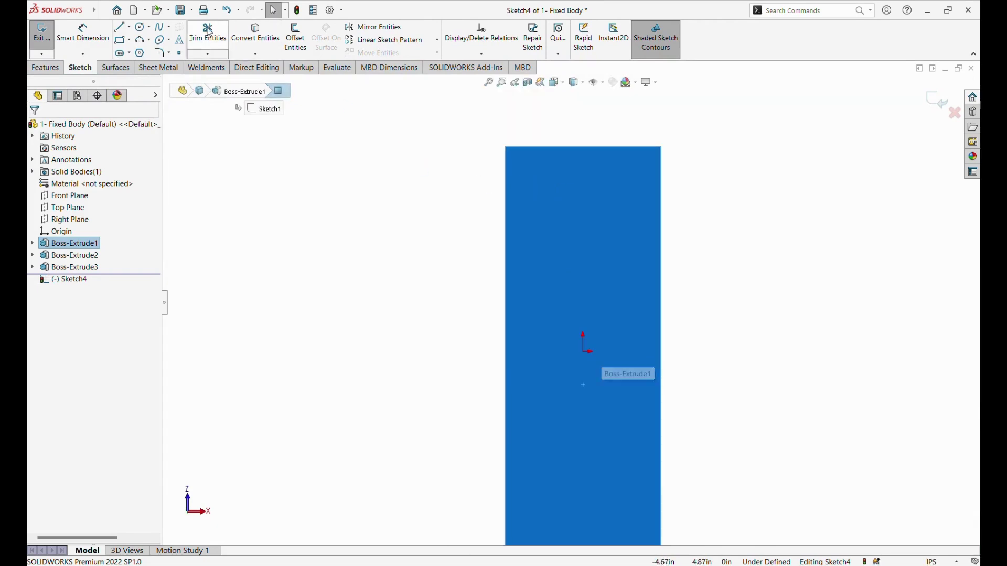
Draw centerlines from the top edge down to the origin, then across to the left edge
left_click(129, 27)
left_click(140, 51)
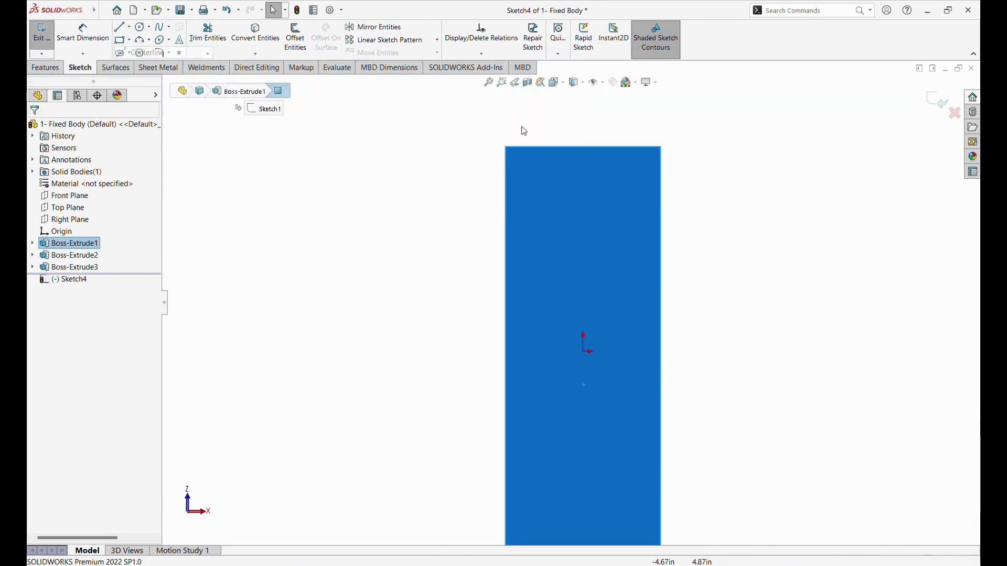
left_click(582, 147)
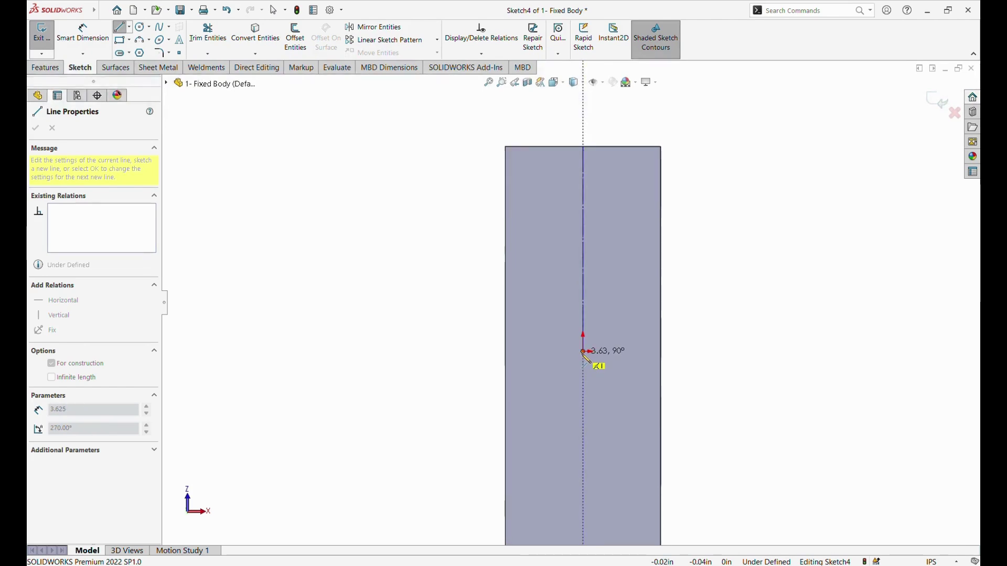
left_click(582, 351)
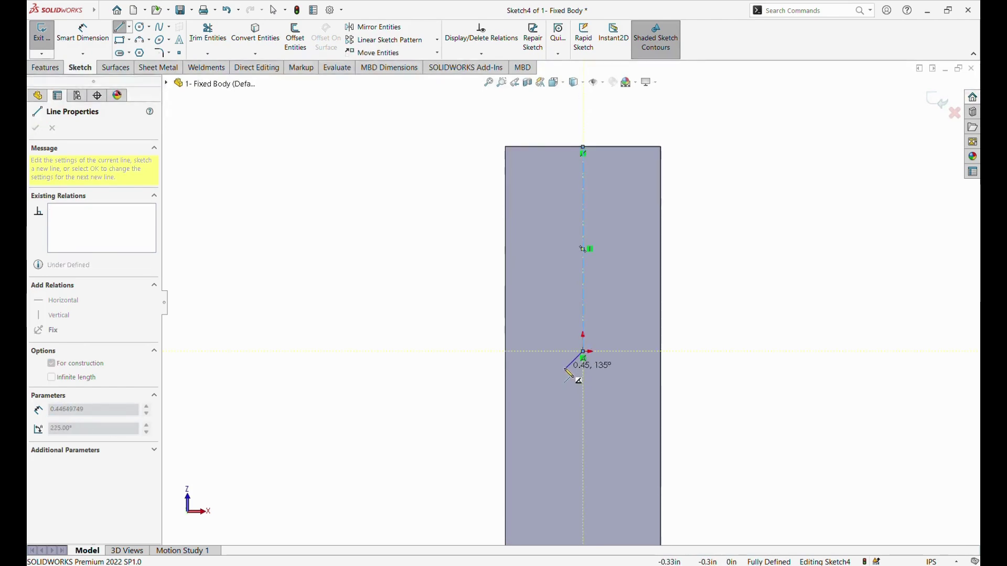
left_click(505, 352)
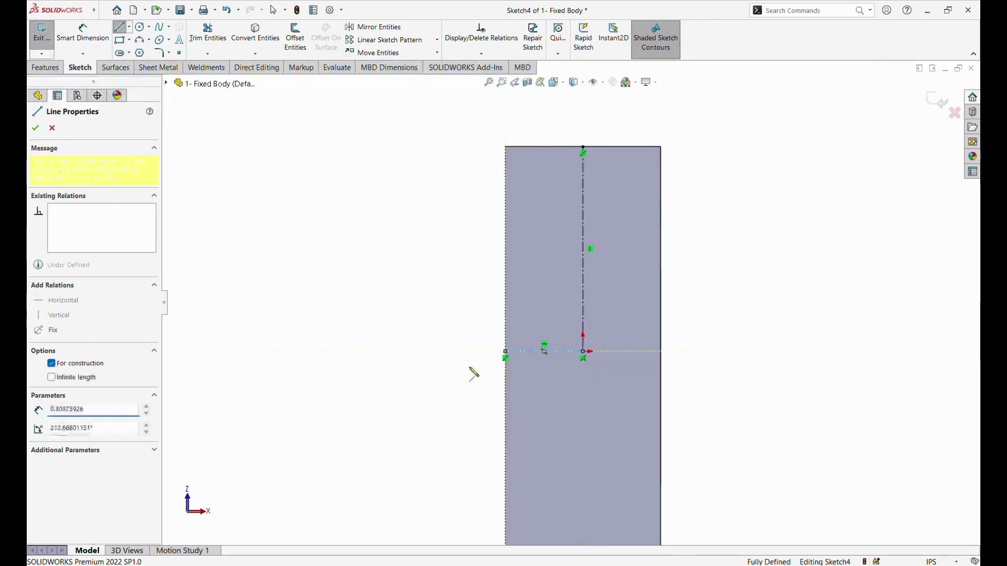
key("Escape")
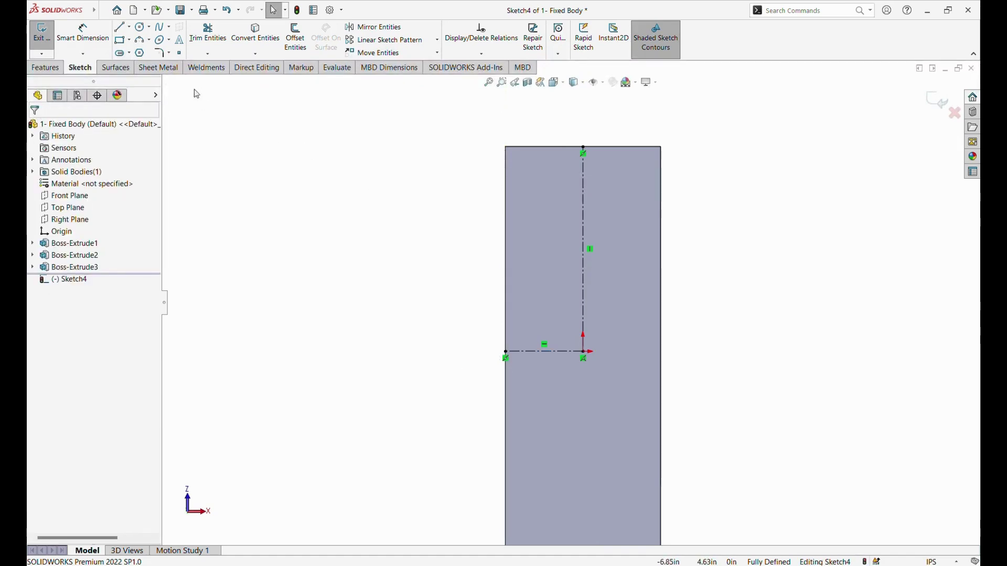
Draw a 3-point semicircular arc bulging out from the face's left edge
left_click(140, 40)
left_click(507, 149)
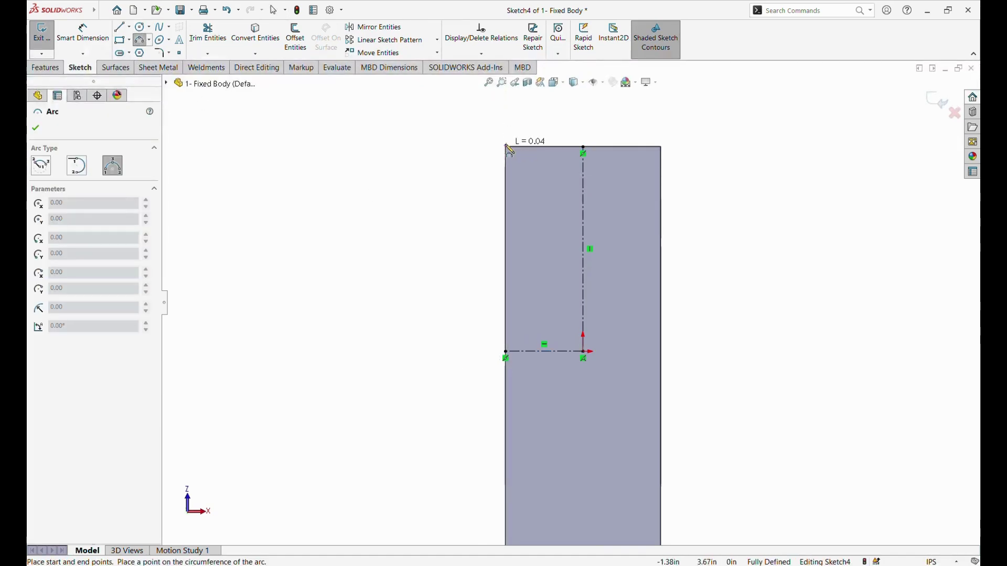
left_click(506, 281)
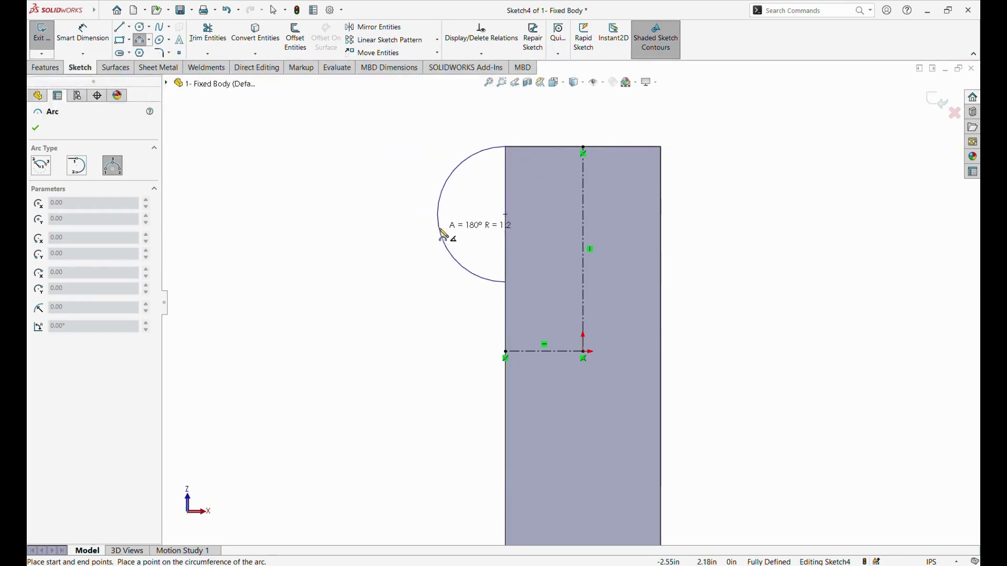
left_click(442, 234)
key("Escape")
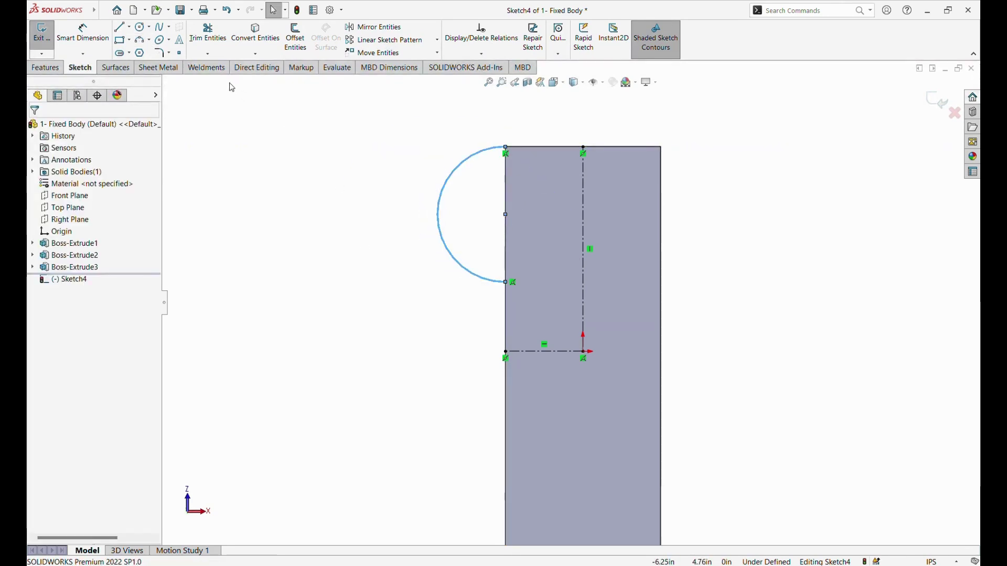
Add a small hole circle inside the arc, its centre horizontal with the arc's centre
left_click(143, 29)
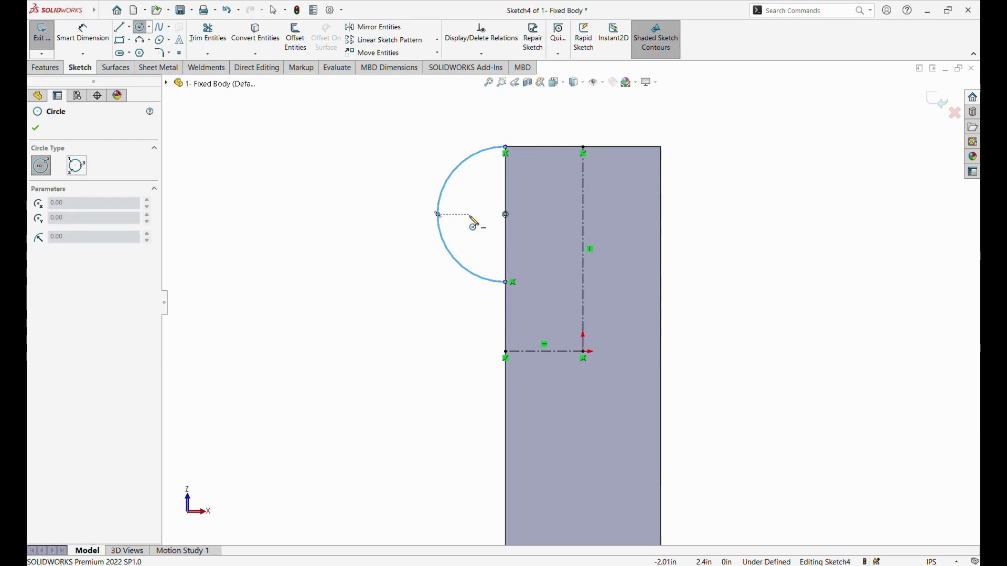
left_click(469, 214)
left_click(461, 215)
key("Escape")
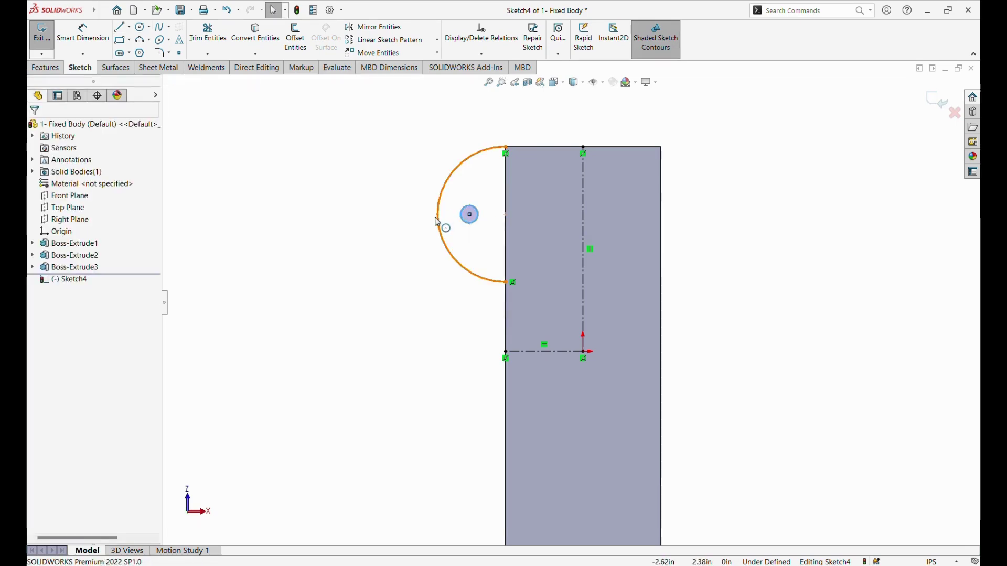
left_click(469, 215)
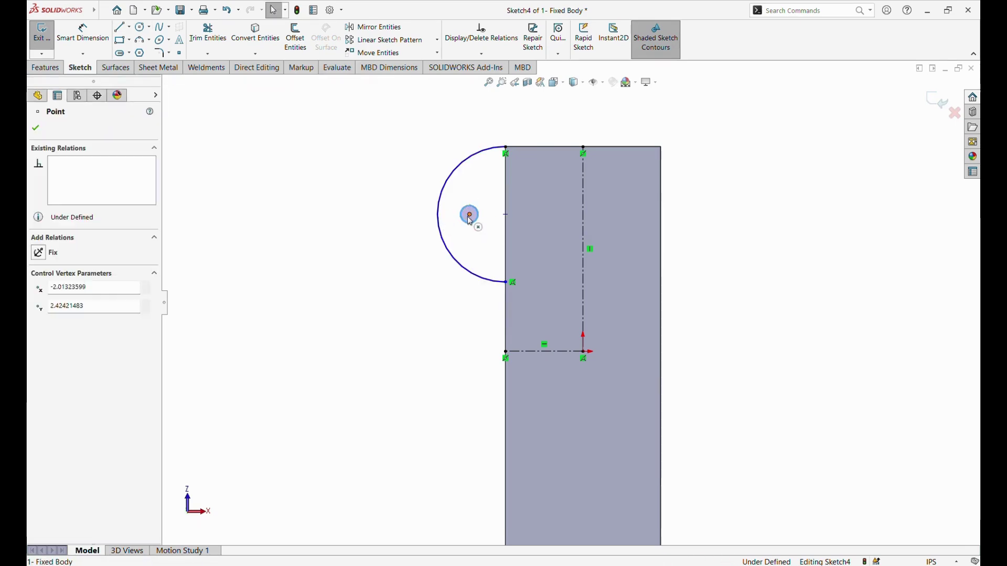
left_click(506, 214, "ctrl")
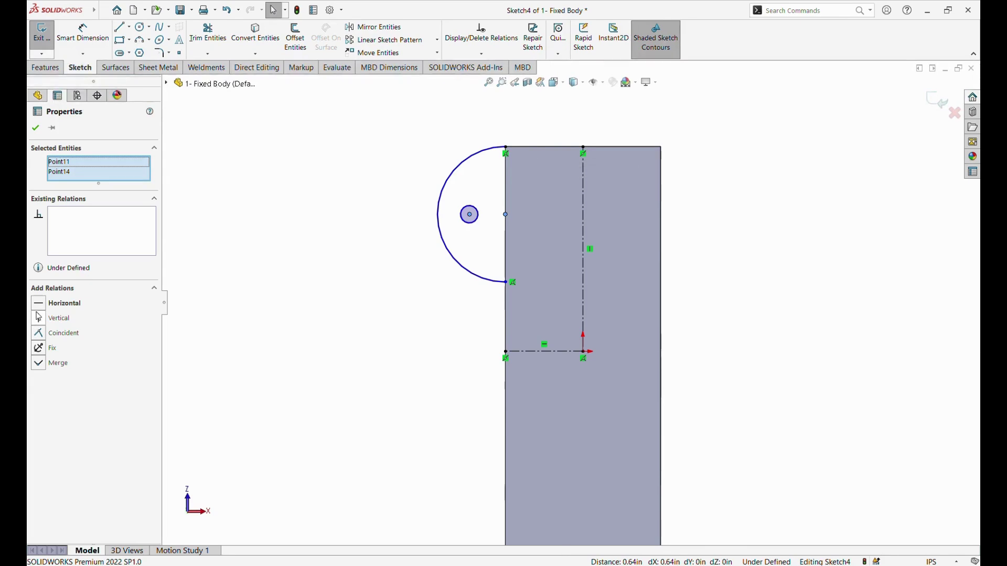
left_click(55, 303)
left_click(273, 272)
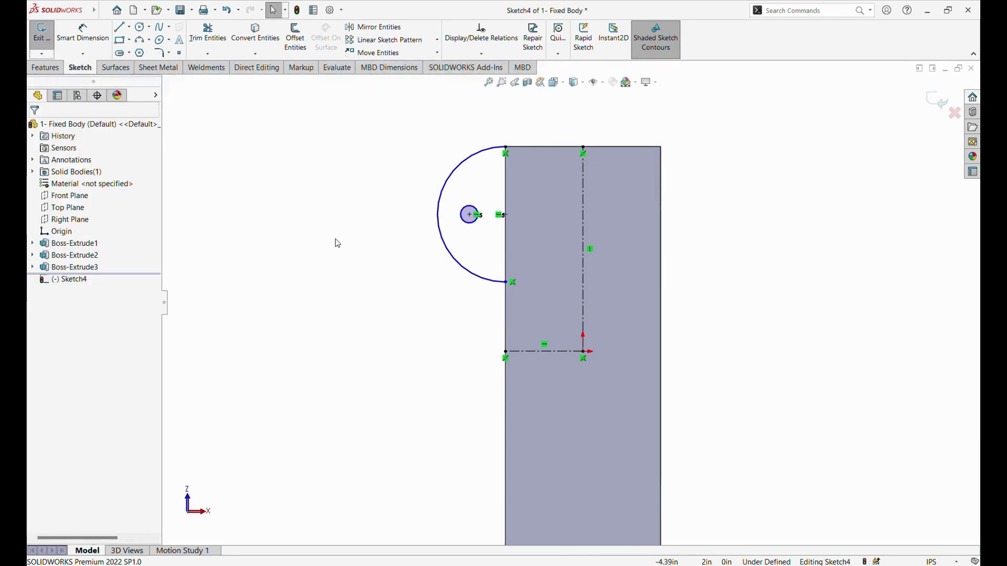
Close the lug with a vertical line between the arc's ends
left_click(119, 27)
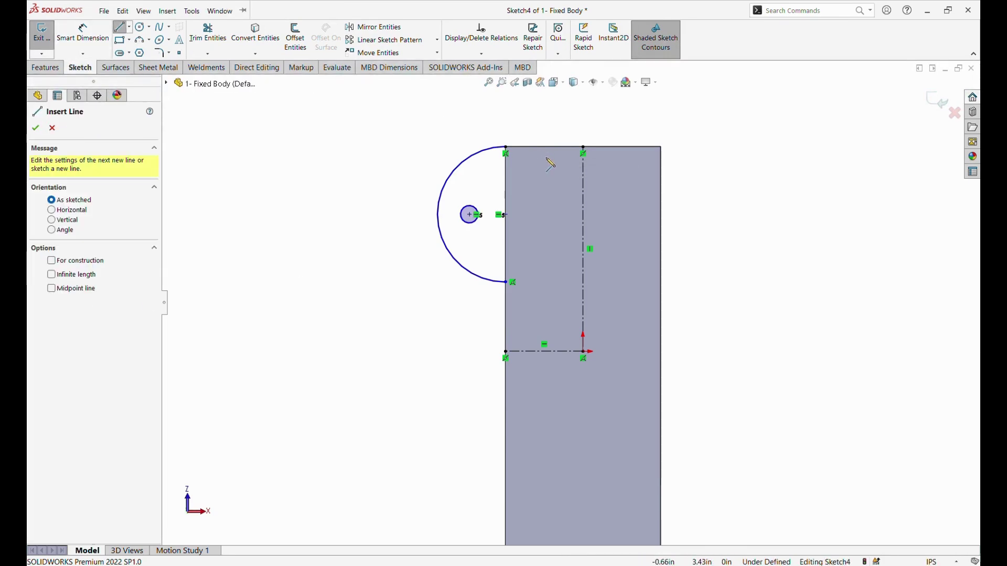
left_click(505, 147)
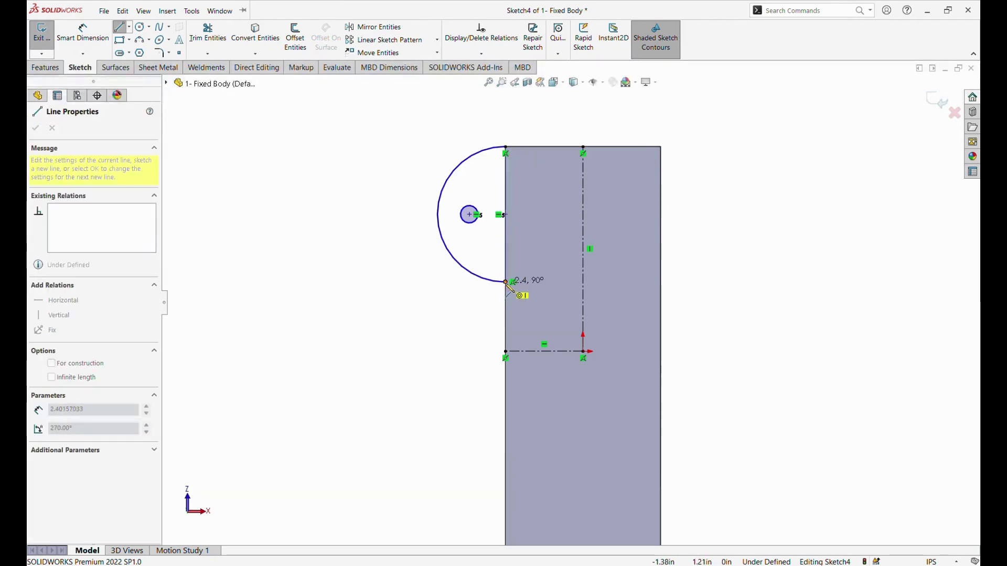
left_click(506, 281)
key("Escape")
Make the semicircular arc tangent to the face's top edge
scroll(463, 200, "down", 2)
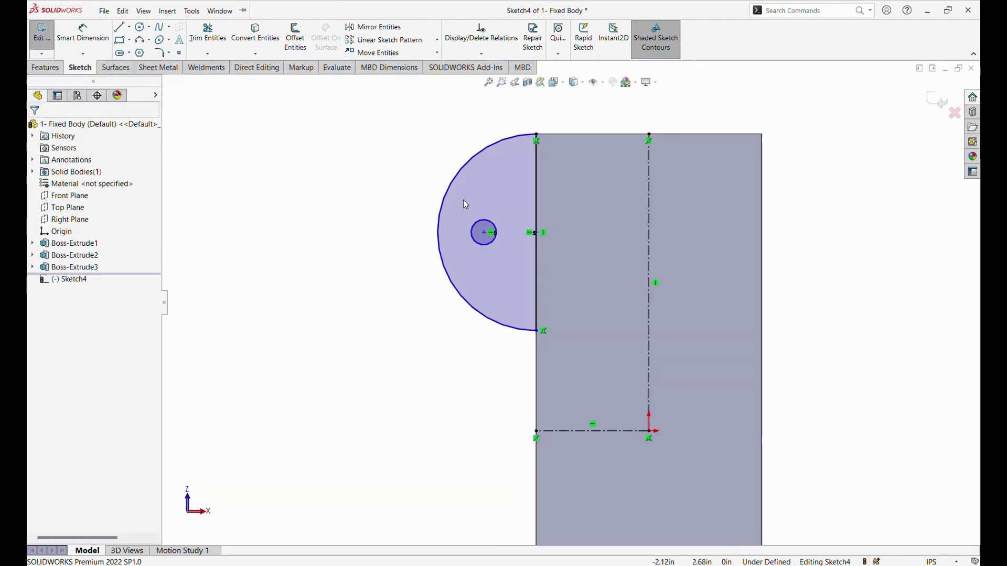
scroll(464, 200, "down", 1)
left_click(542, 131)
key("Escape")
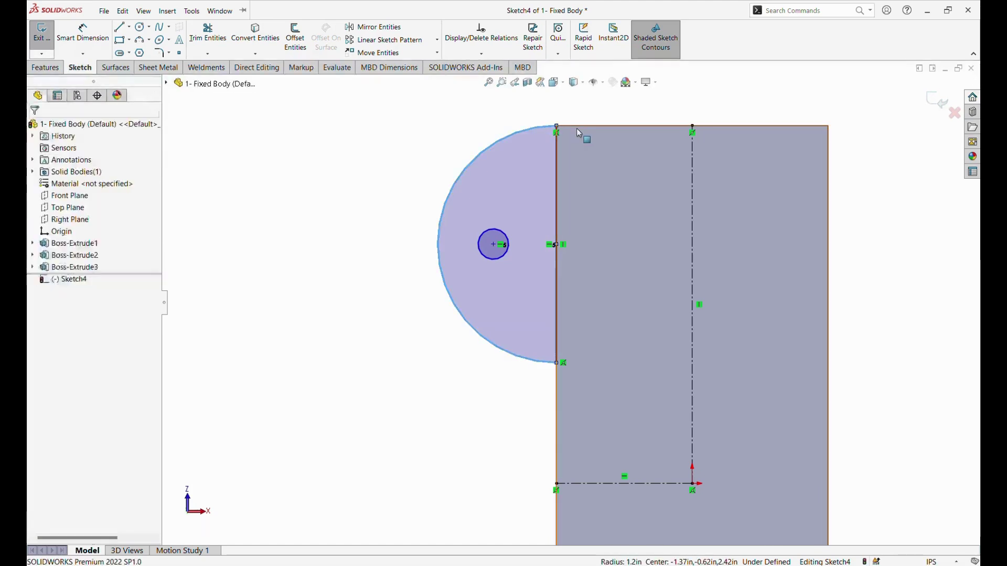
left_click(577, 128)
left_click(363, 183)
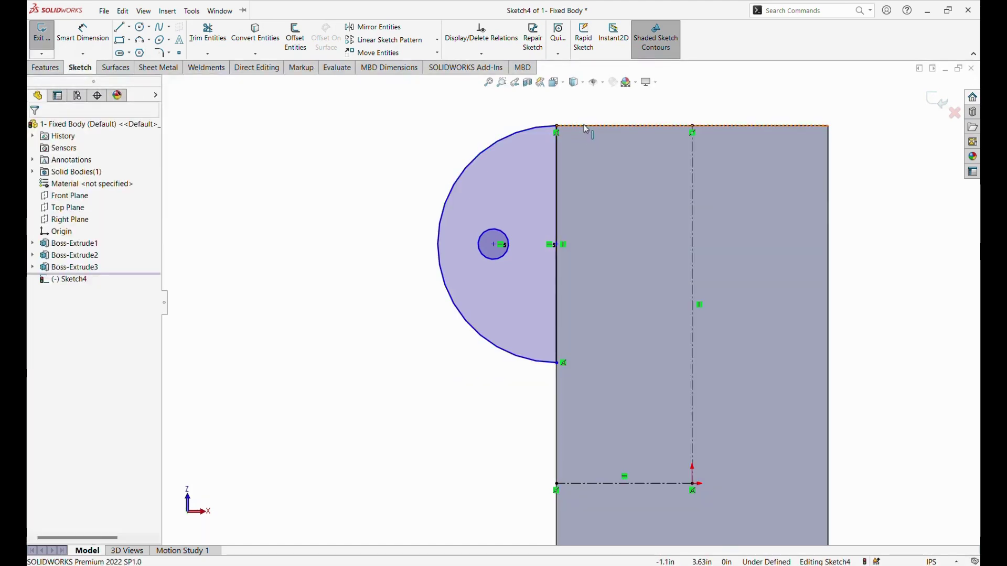
left_click(542, 130, "ctrl")
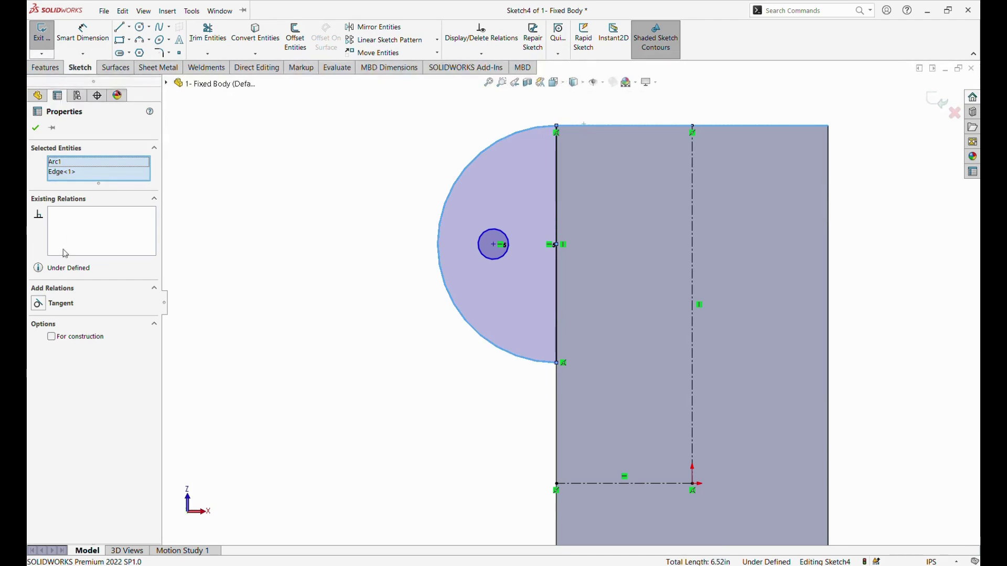
left_click(46, 304)
left_click(290, 239)
Dimension the lug arc to radius 1.13
key("z")
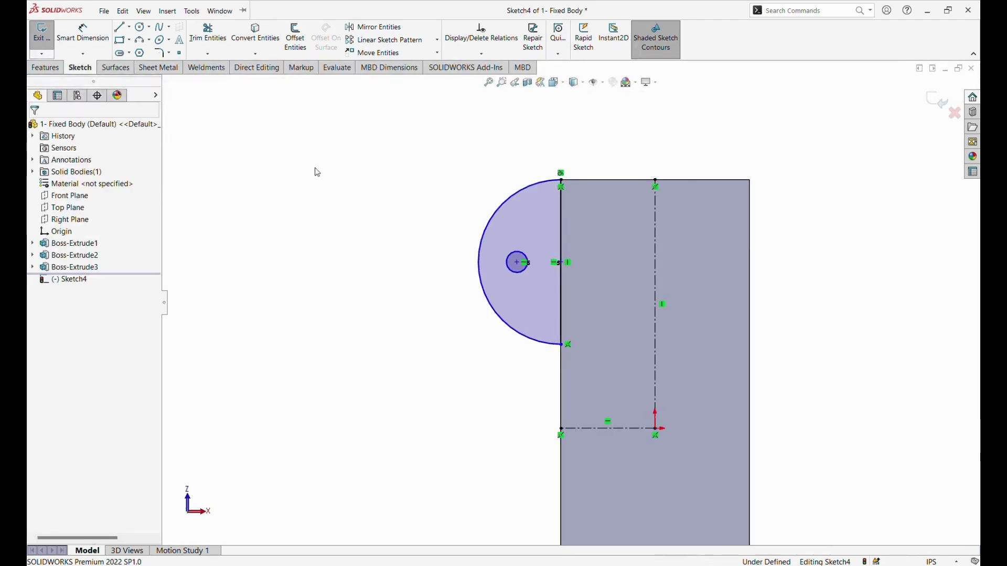
left_click(86, 46)
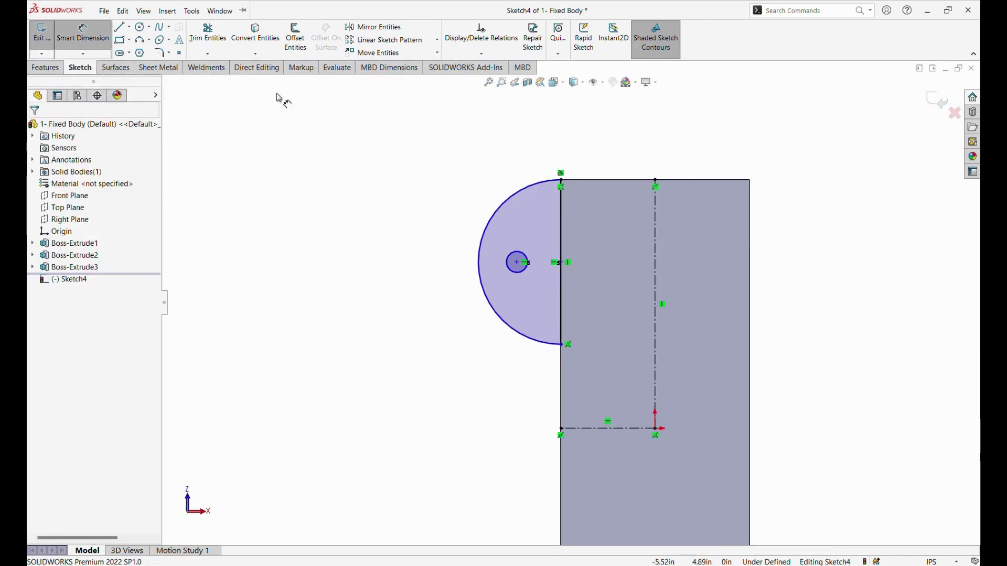
left_click(478, 272)
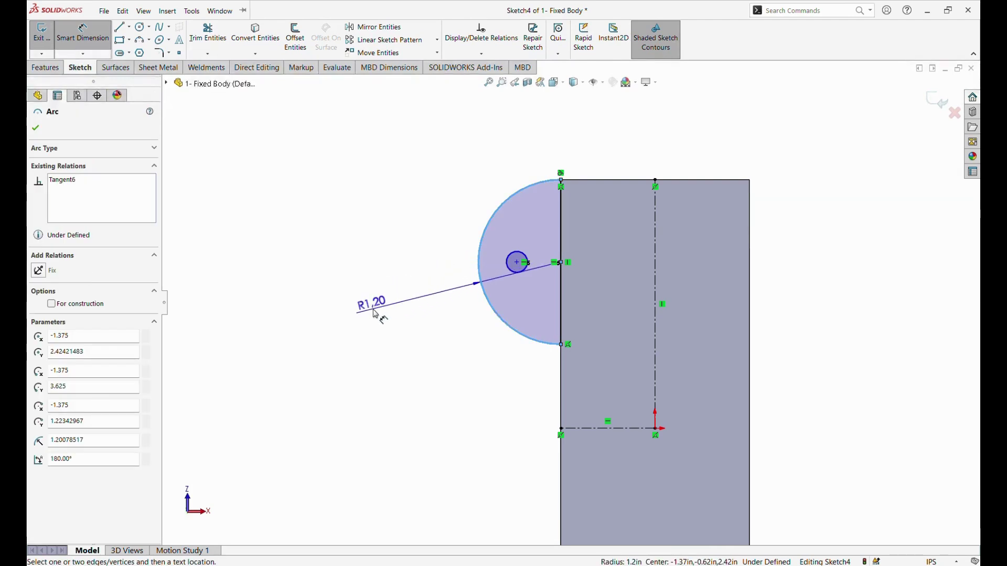
left_click(375, 314)
type("1")
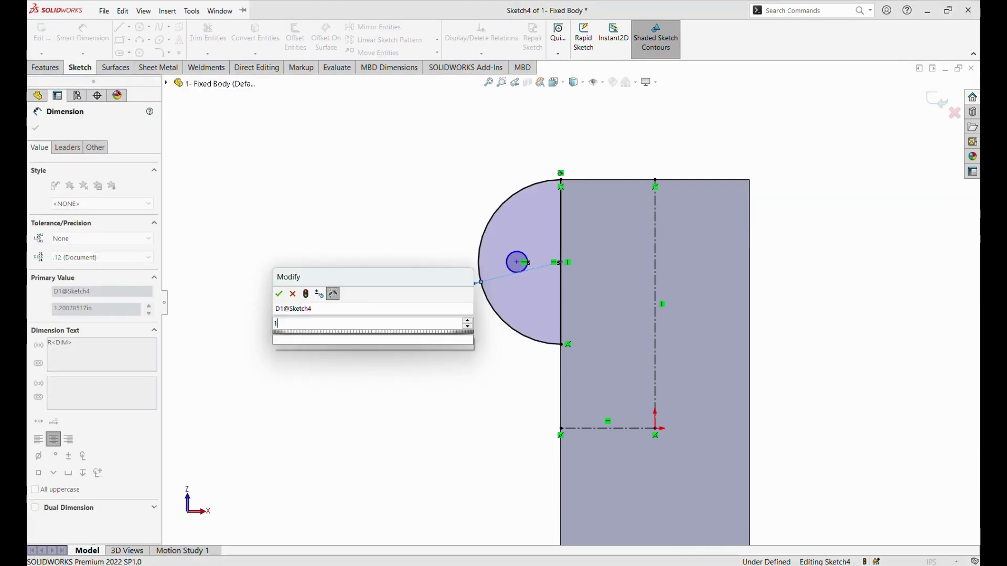
type(".13")
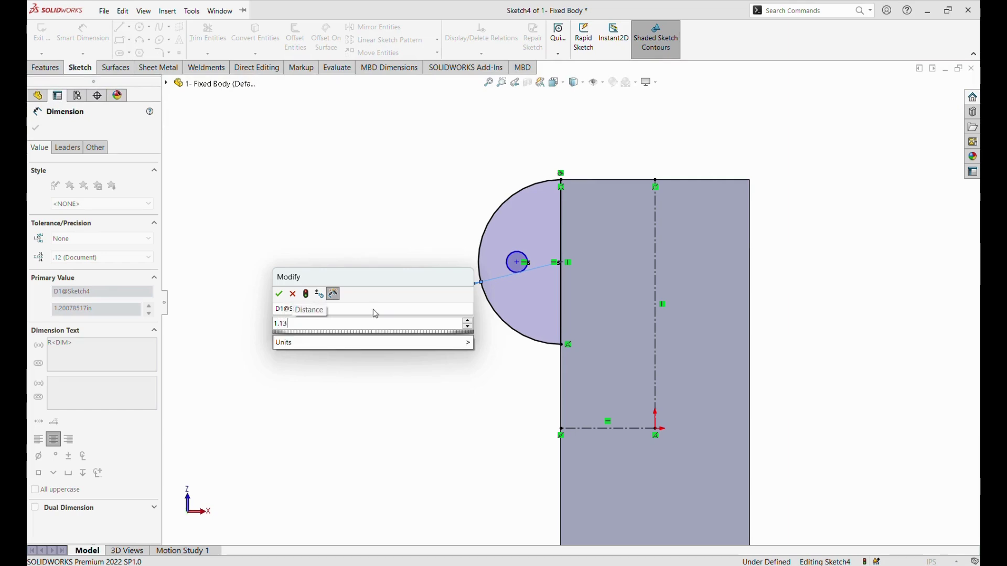
key("Return")
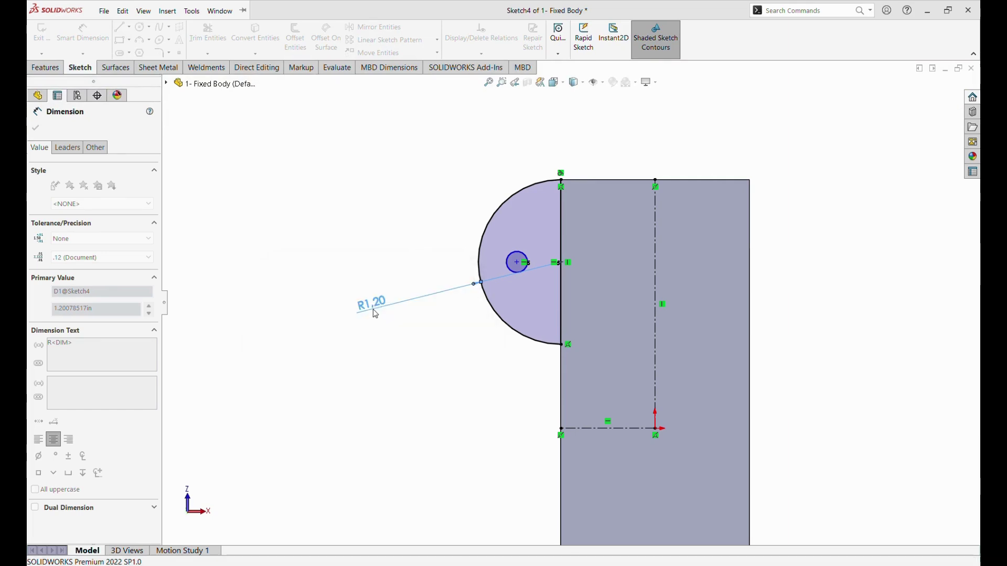
Place the hole centre 2.00 from the vertical centreline, accepting the 2.50 height as driven
left_click(518, 259)
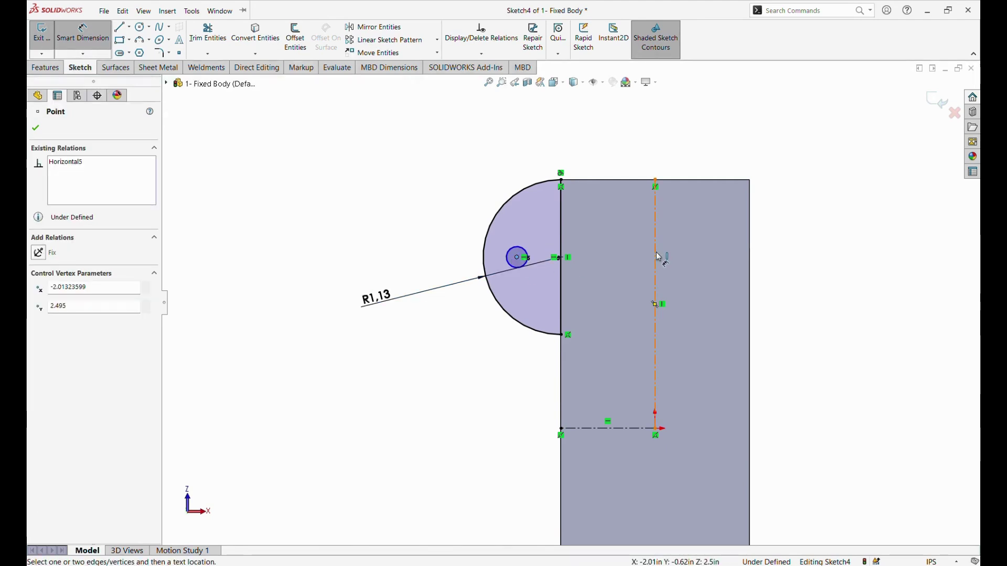
left_click(658, 257)
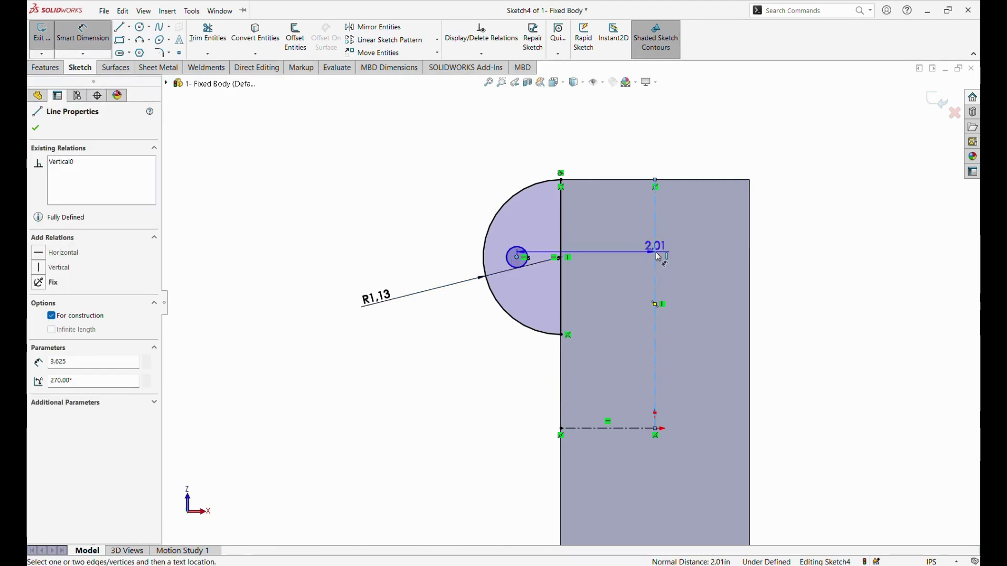
left_click(611, 137)
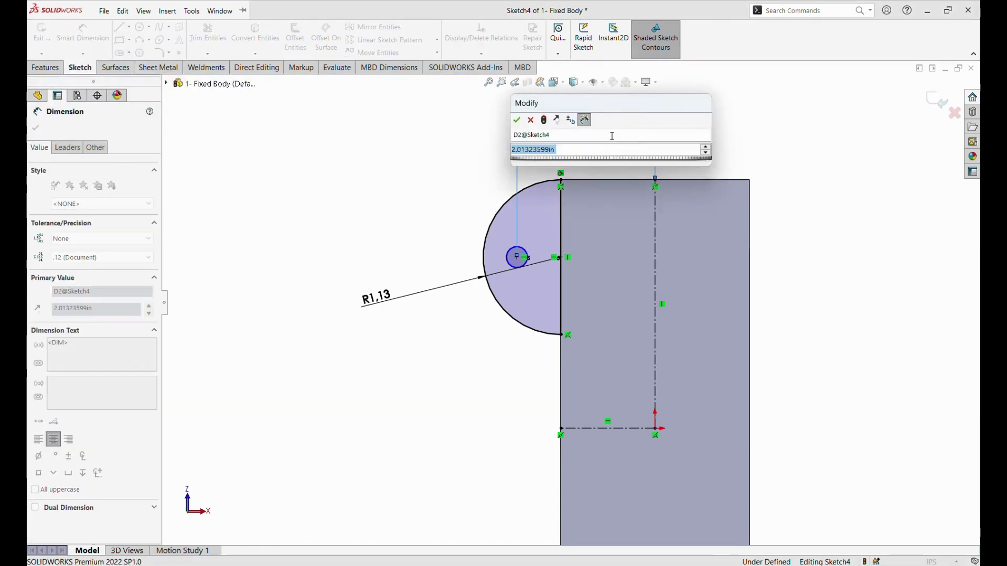
type("2")
key("Return")
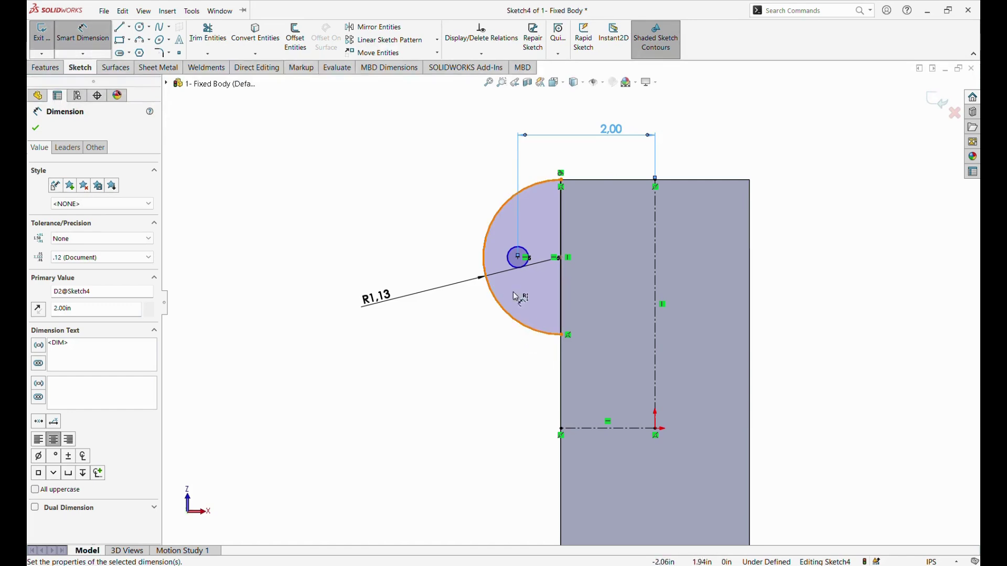
left_click(518, 259)
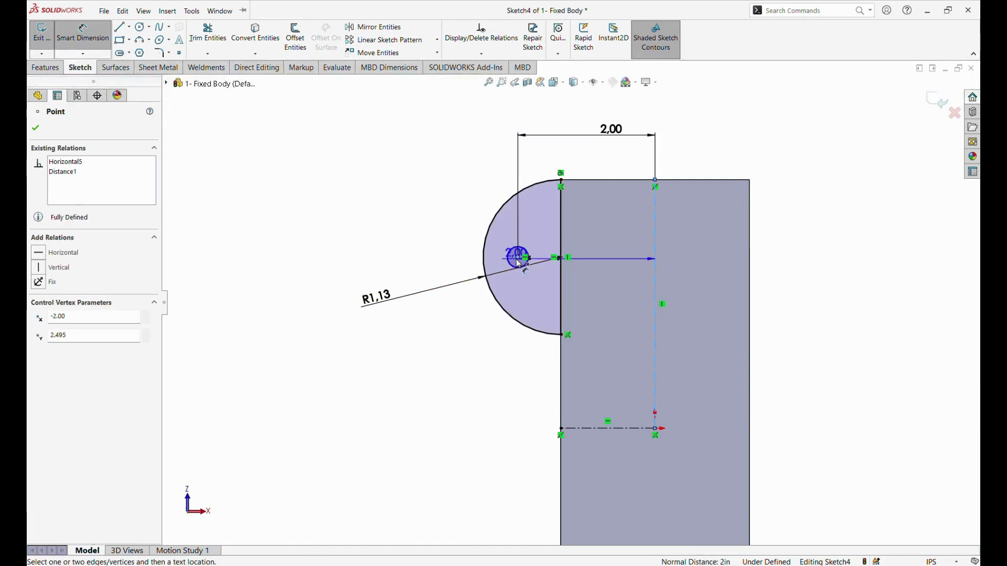
left_click(598, 430)
left_click(304, 314)
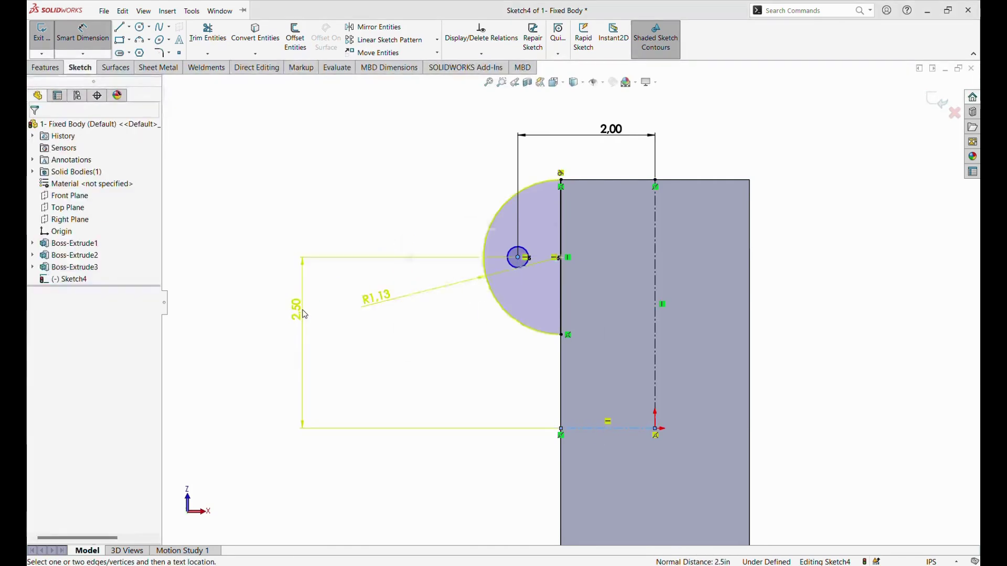
left_click(571, 285)
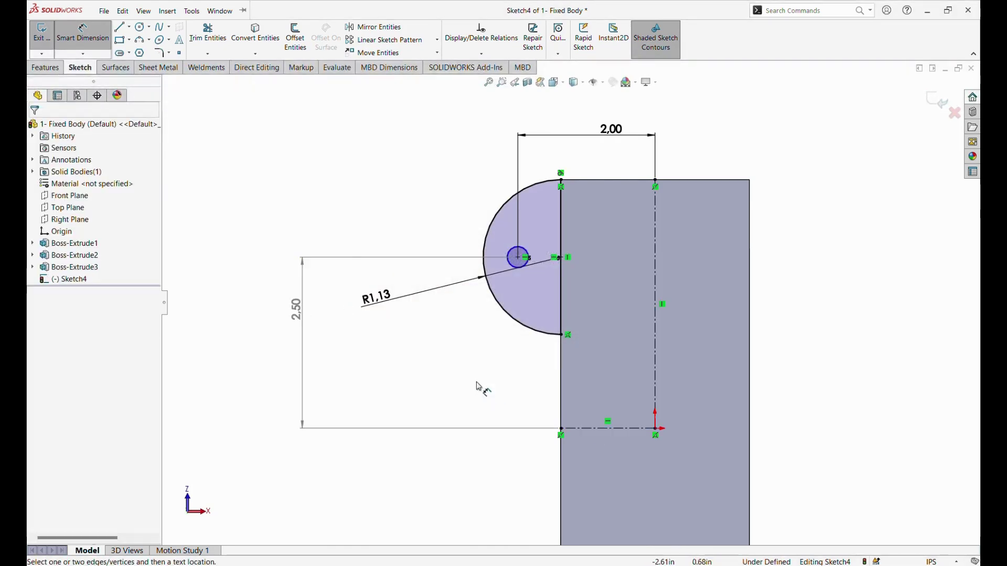
Dimension the hole circle to 0.31 diameter
scroll(511, 260, "down", 3)
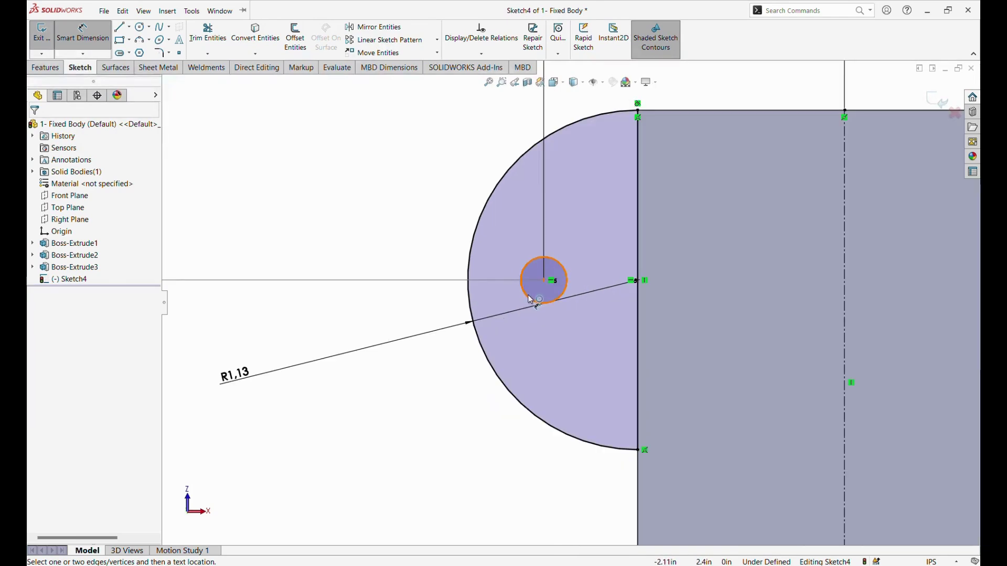
left_click(530, 300)
left_click(455, 225)
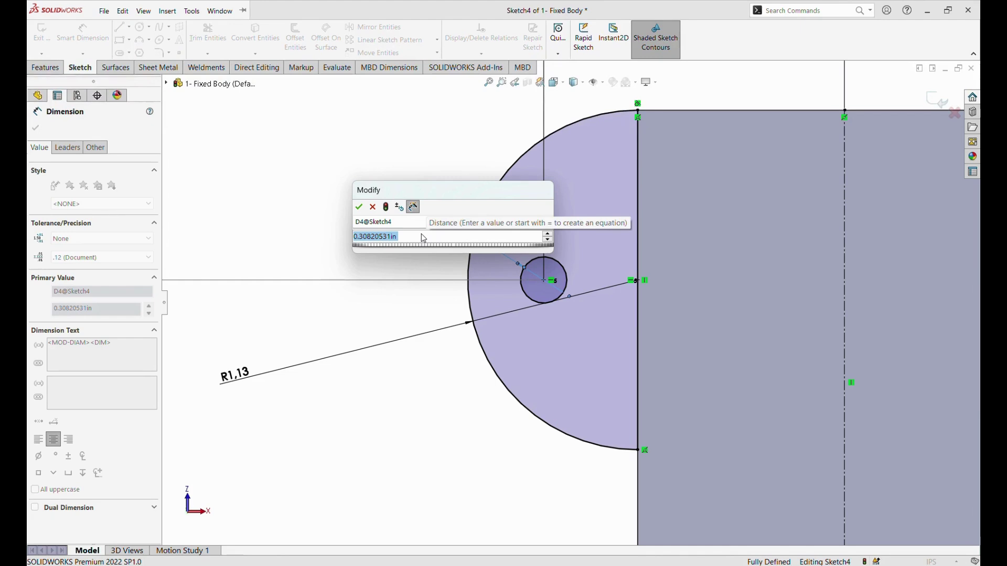
type("0")
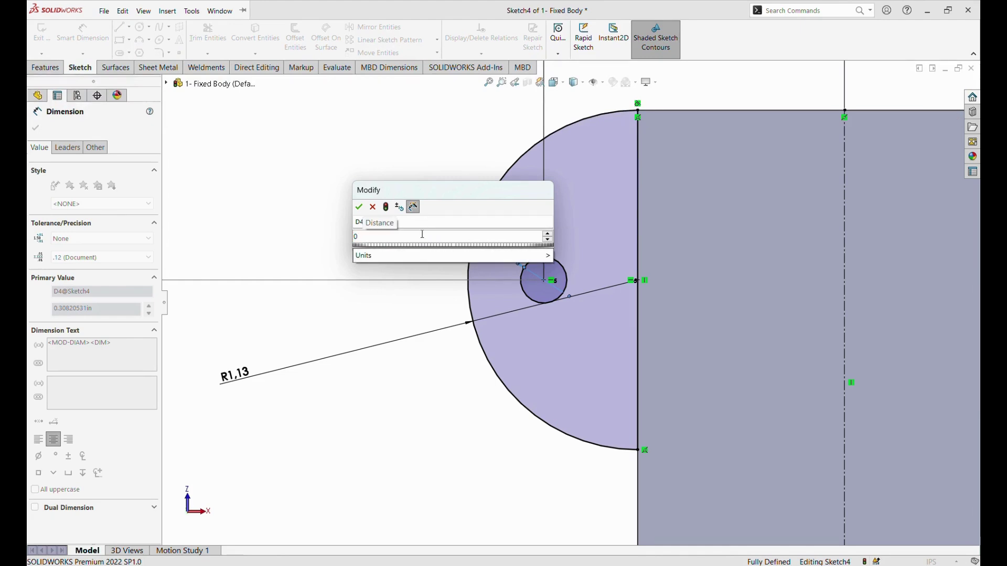
type(".31")
key("Return")
left_click(399, 232)
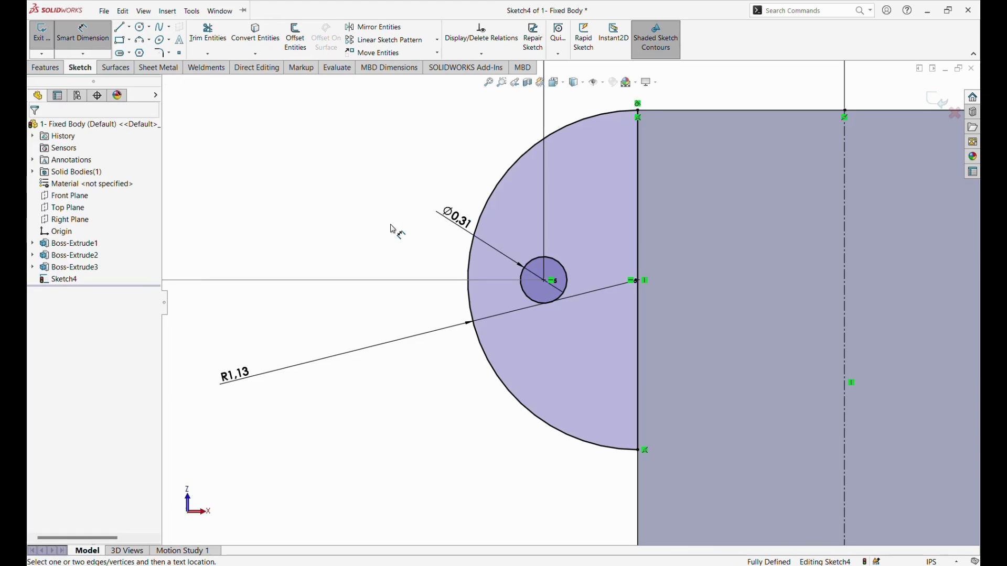
Extrude Sketch4 blind 0.50 in in the reversed direction, then inspect the holed side lug
left_click(938, 103)
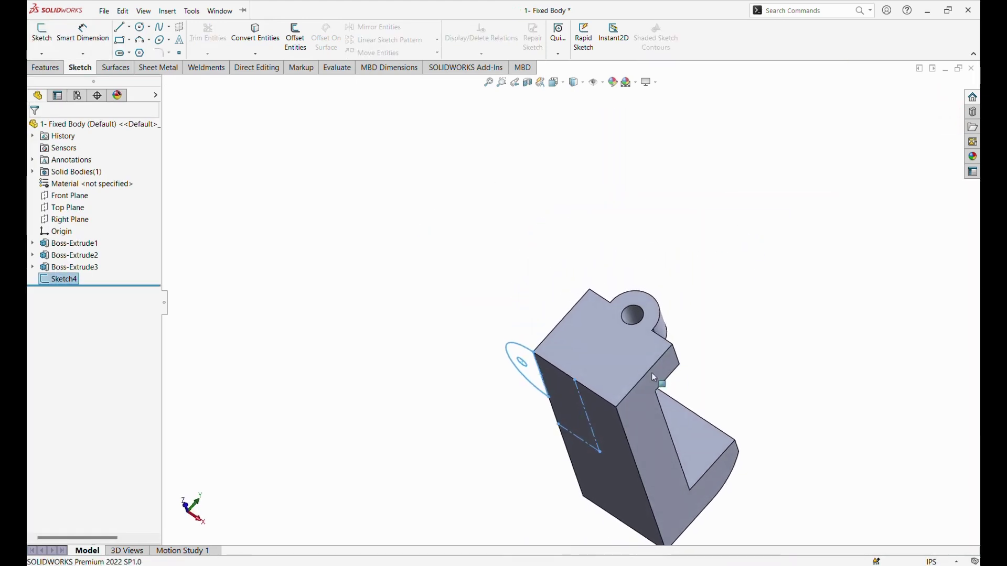
left_click(44, 68)
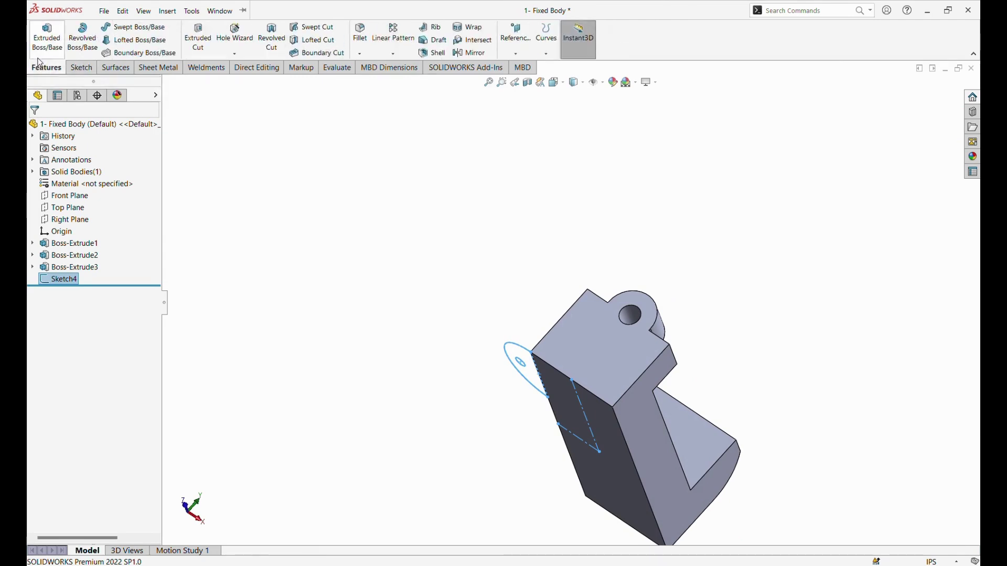
left_click(47, 36)
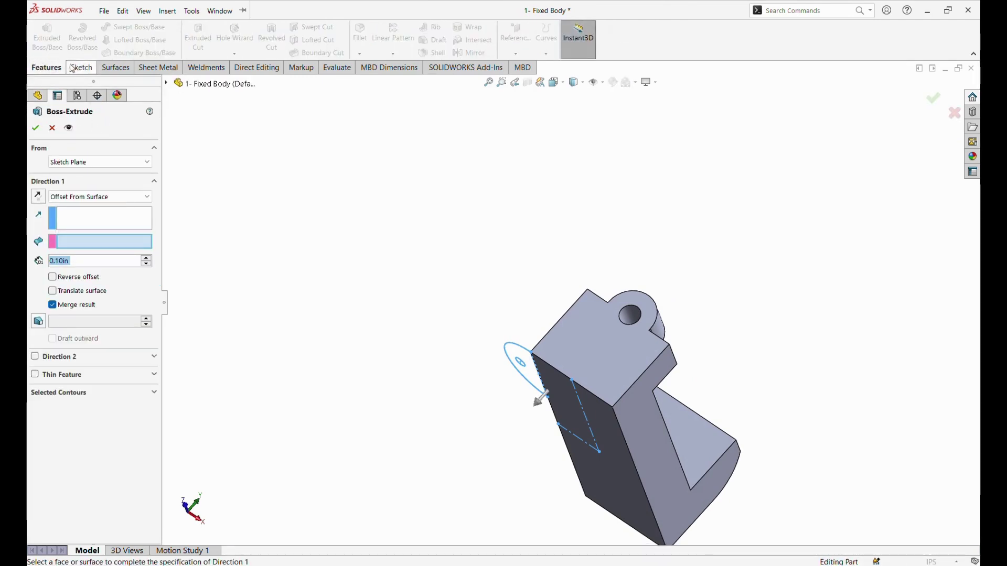
left_click(107, 196)
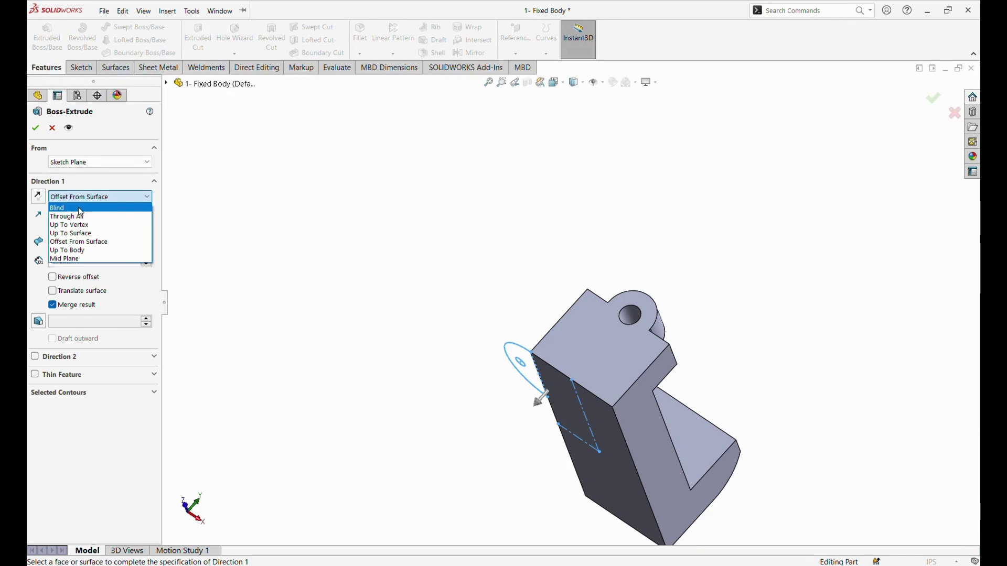
left_click(78, 207)
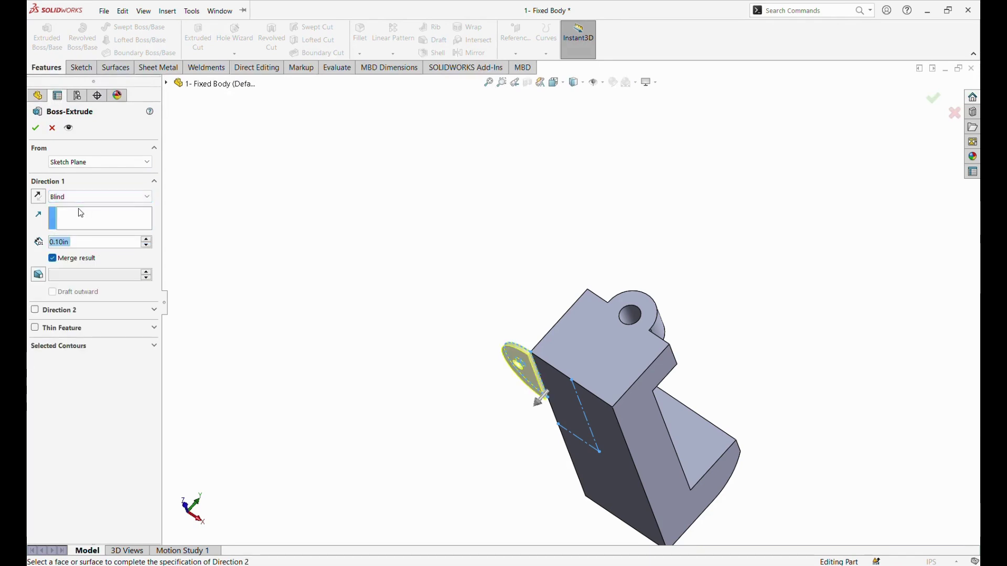
left_click(38, 197)
type("0.5")
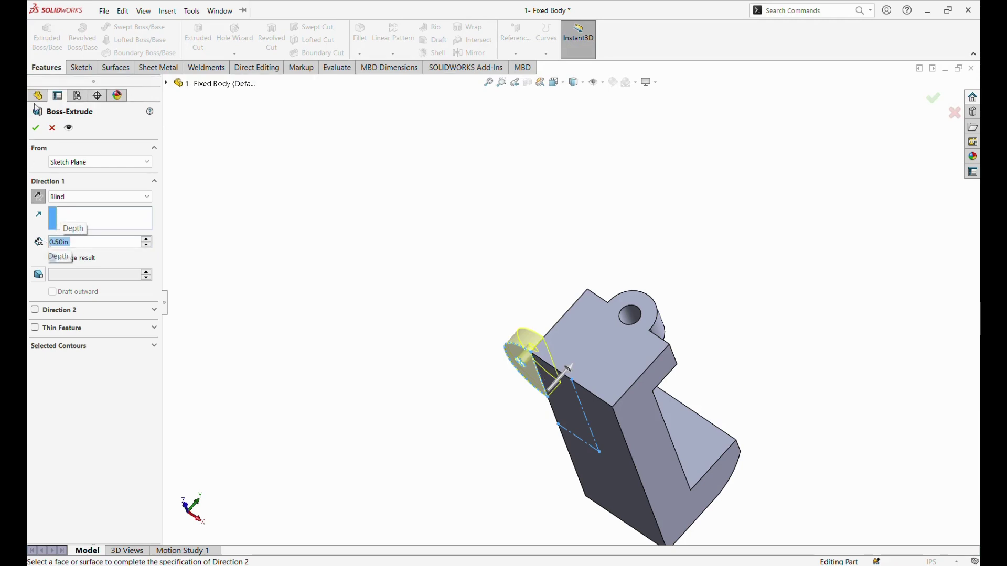
left_click(35, 129)
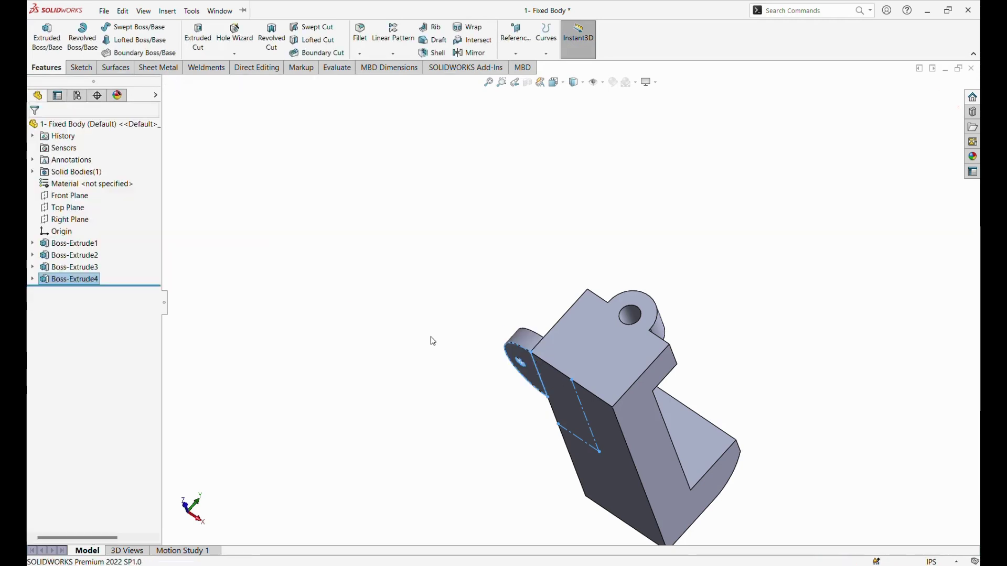
left_click(461, 381)
middle_click_drag(464, 367, 477, 421)
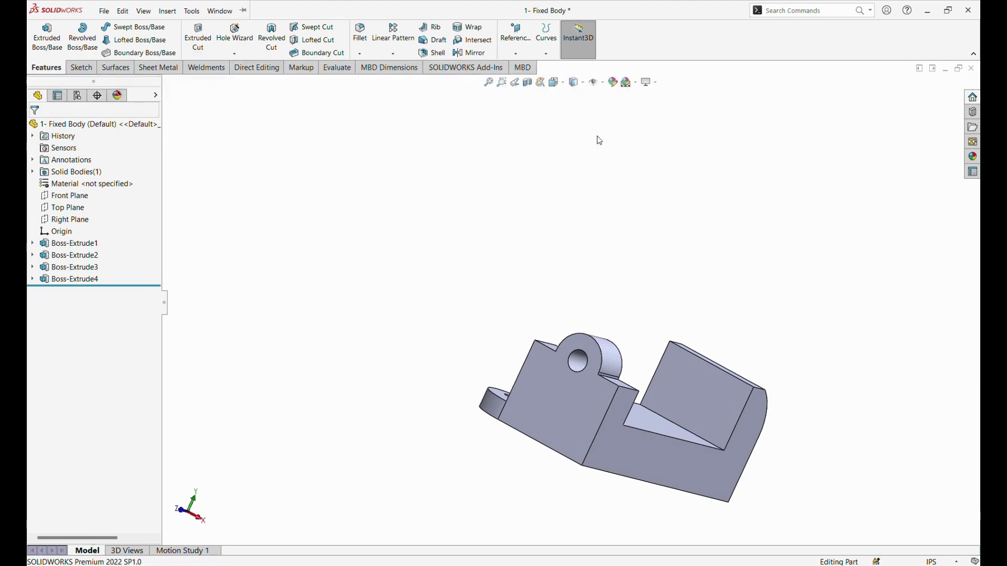
key("ctrl+7")
mouse_move(322, 402)
middle_mouse_down()
mouse_move(349, 405)
mouse_move(362, 434)
mouse_move(332, 406)
middle_mouse_up()
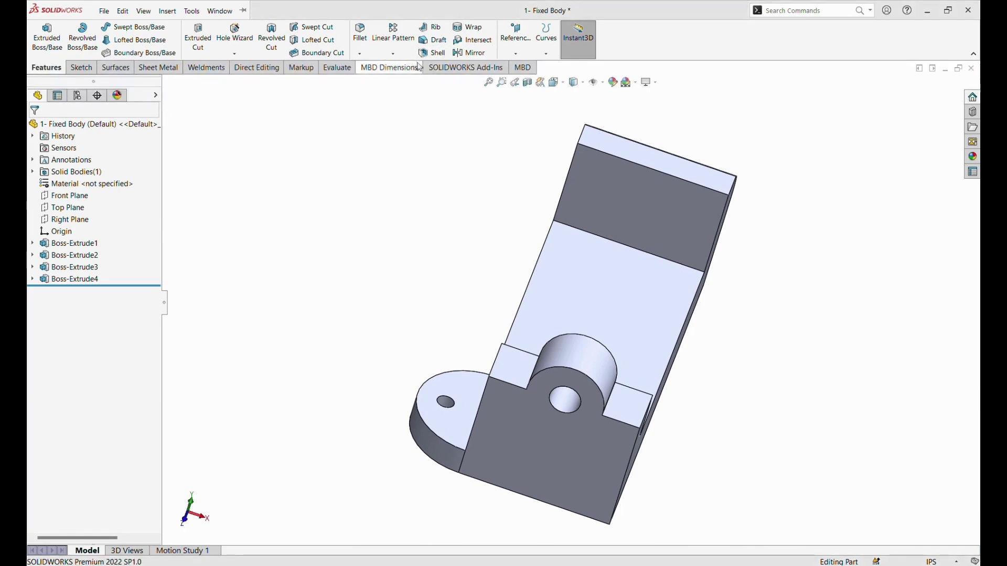
Mirror the Boss-Extrude4 lug across the Right Plane as Mirror1
left_click(467, 53)
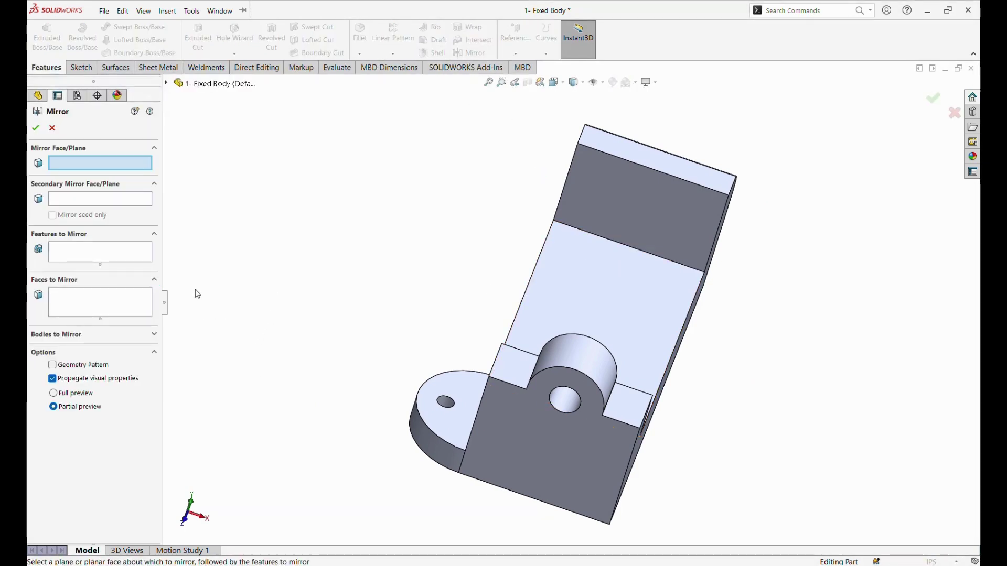
left_click(166, 83)
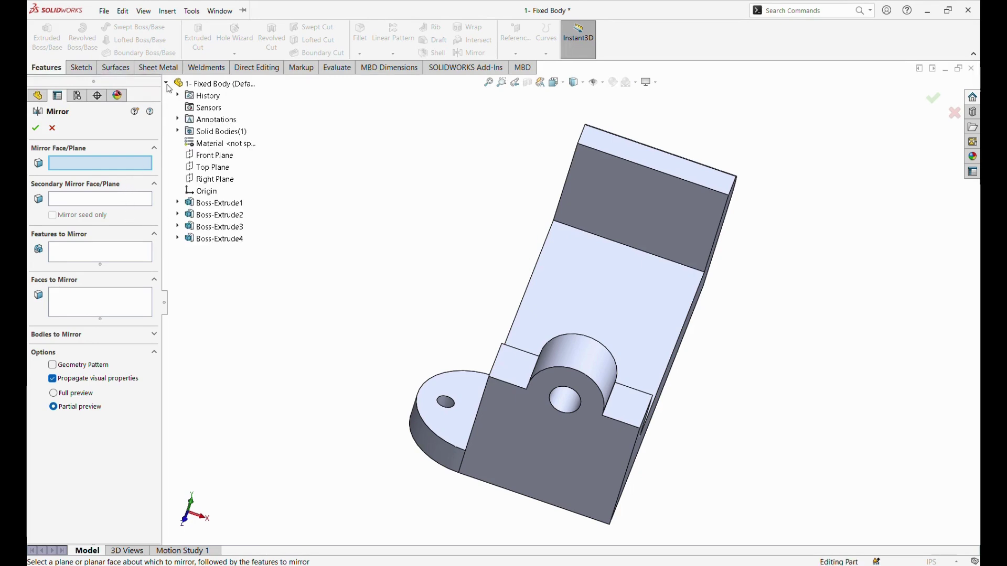
left_click(213, 179)
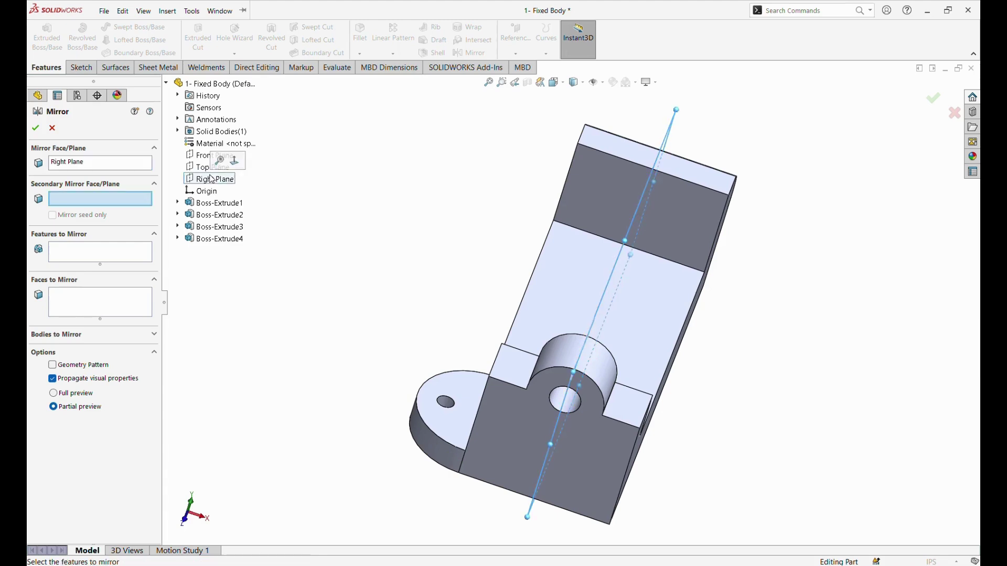
left_click(119, 303)
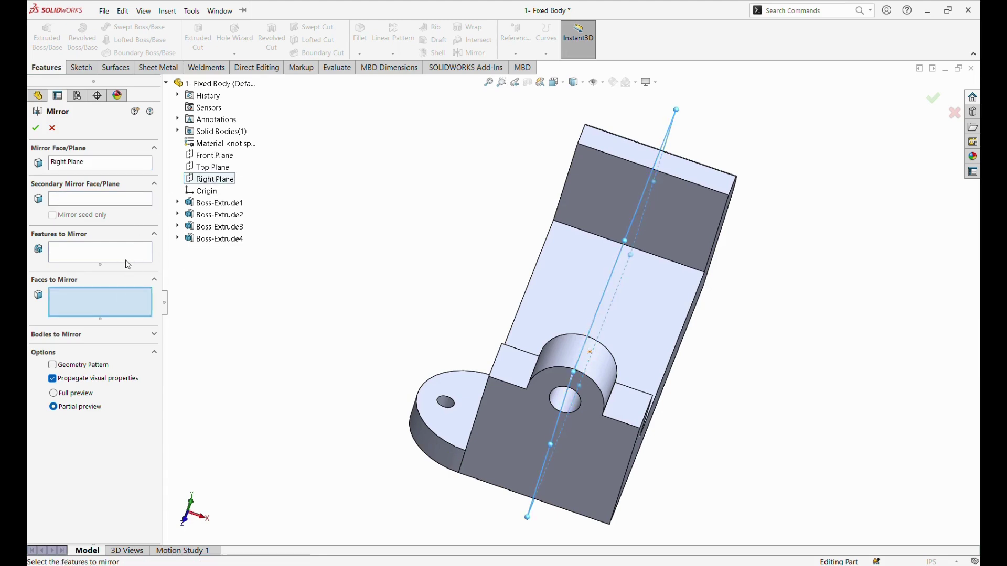
left_click(102, 253)
left_click(212, 239)
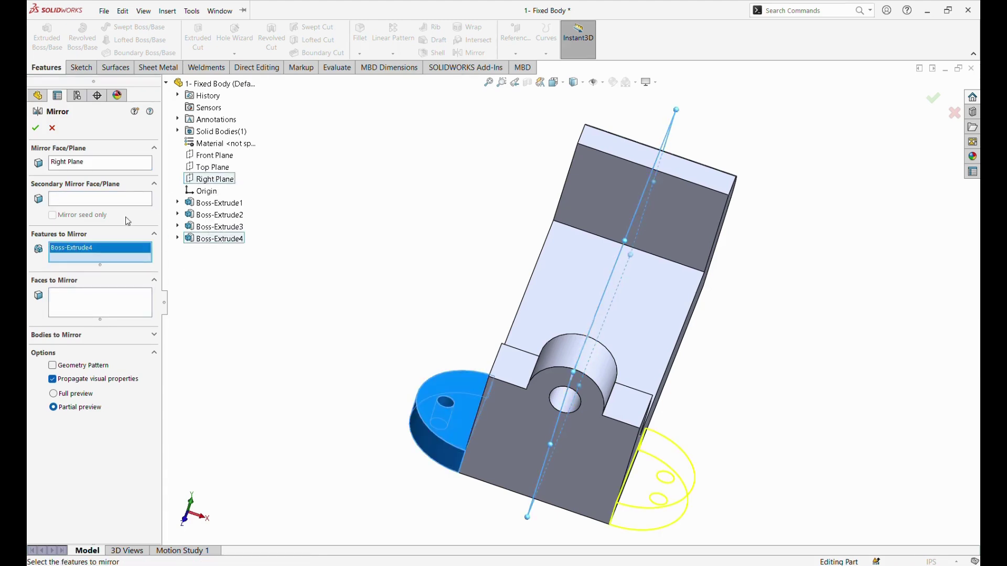
left_click(34, 128)
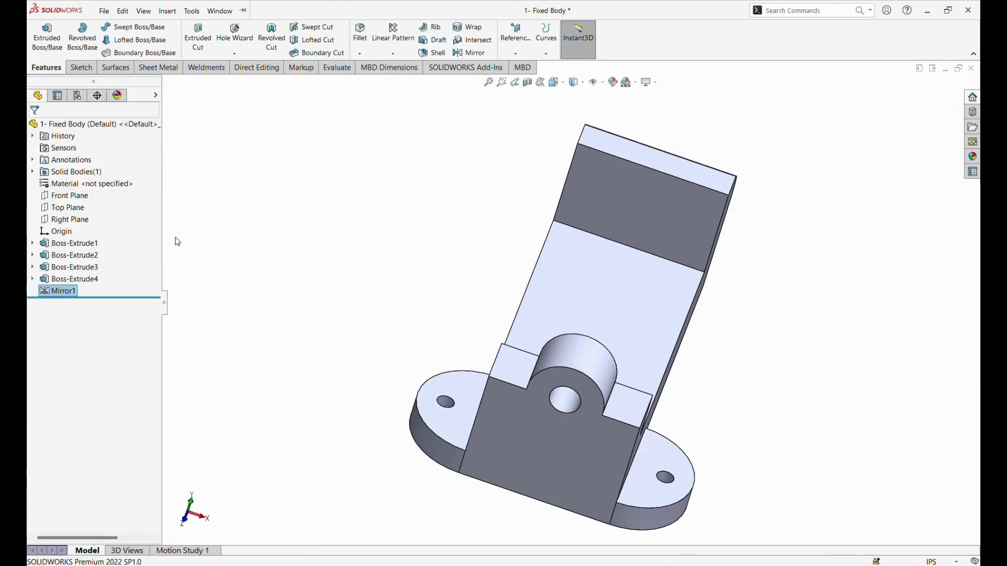
Mirror the lugs about the Front Plane as Mirror2 and return to isometric view
left_click(395, 54)
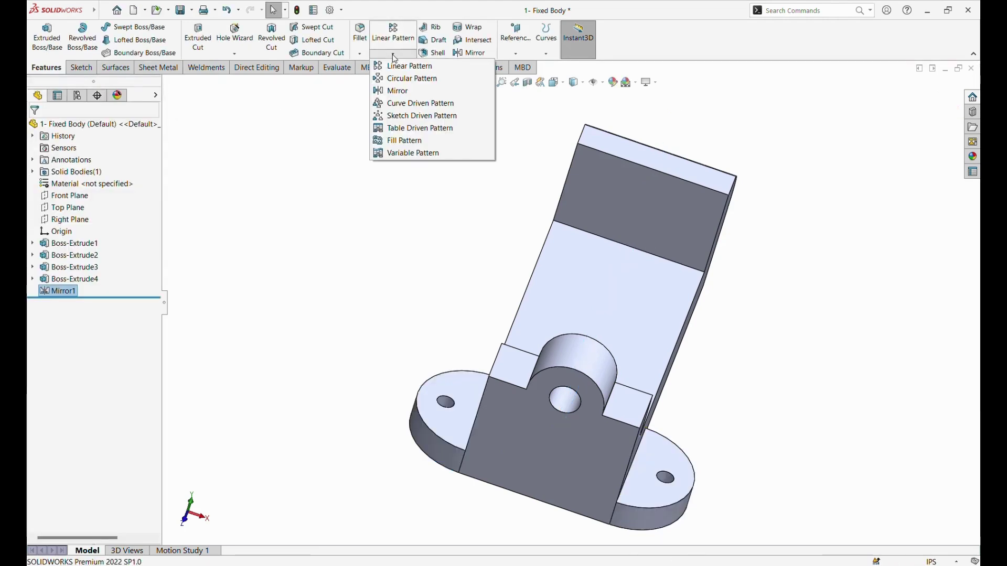
left_click(396, 91)
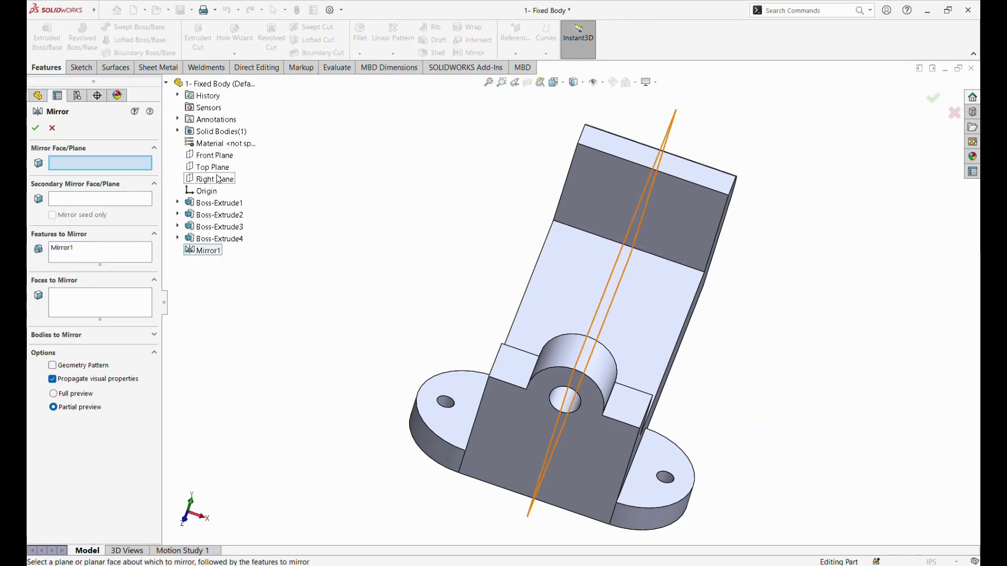
left_click(218, 157)
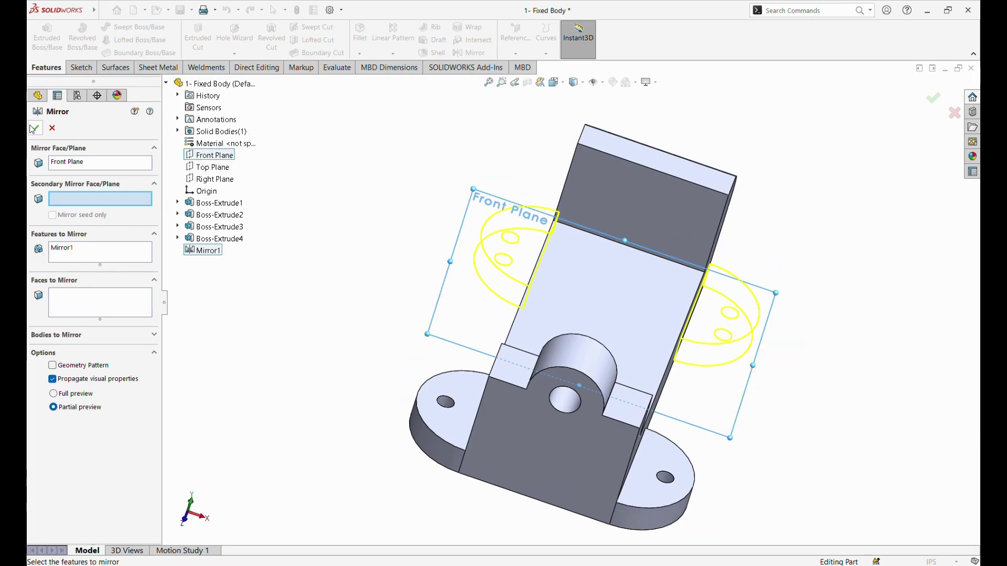
key("Return")
mouse_move(759, 403)
middle_mouse_down()
mouse_move(668, 400)
mouse_move(758, 382)
mouse_move(742, 404)
mouse_move(689, 270)
middle_mouse_up()
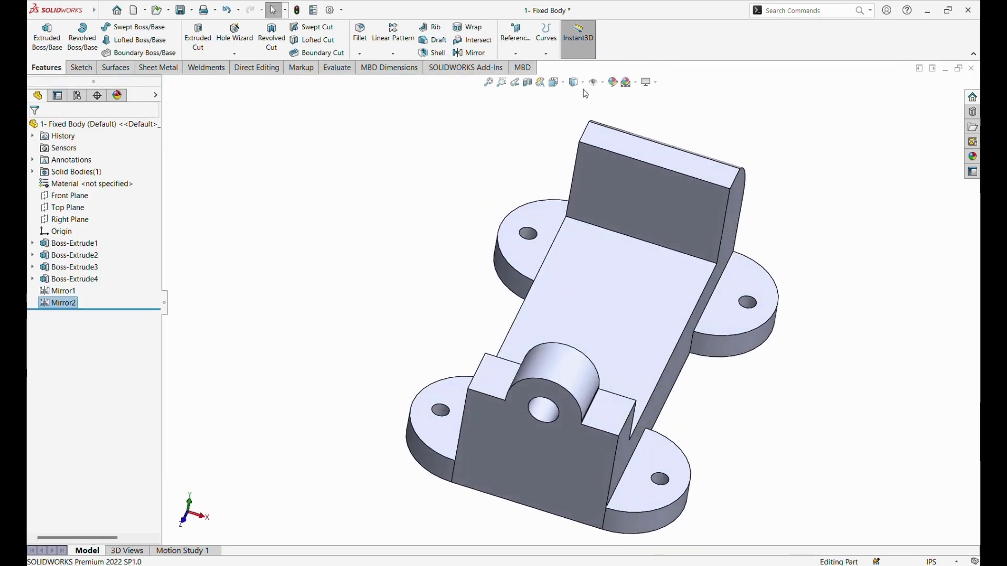
left_click(554, 82)
left_click(610, 111)
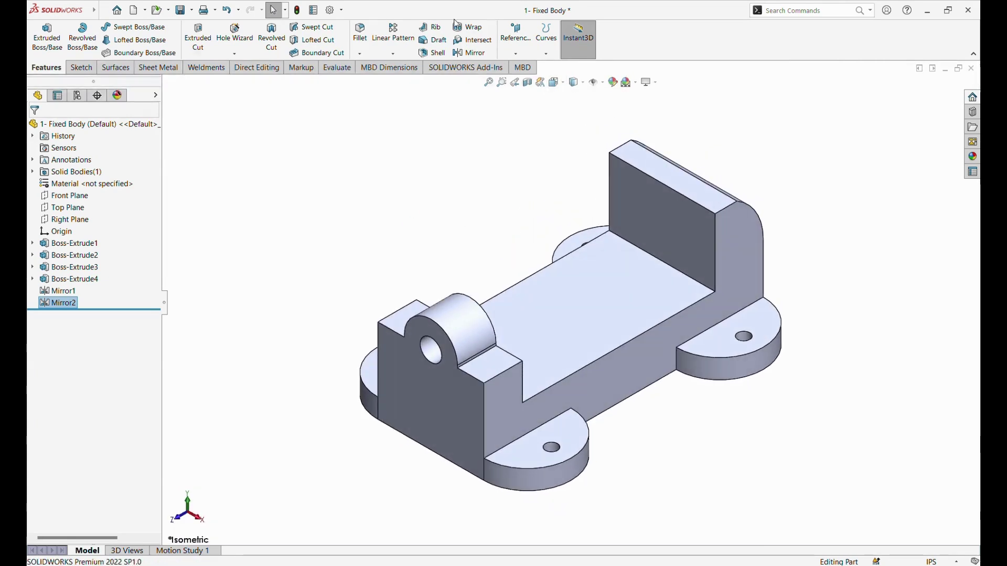
Start a sketch on the front jaw face with a vertical centerline up from the bottom edge
left_click(436, 410)
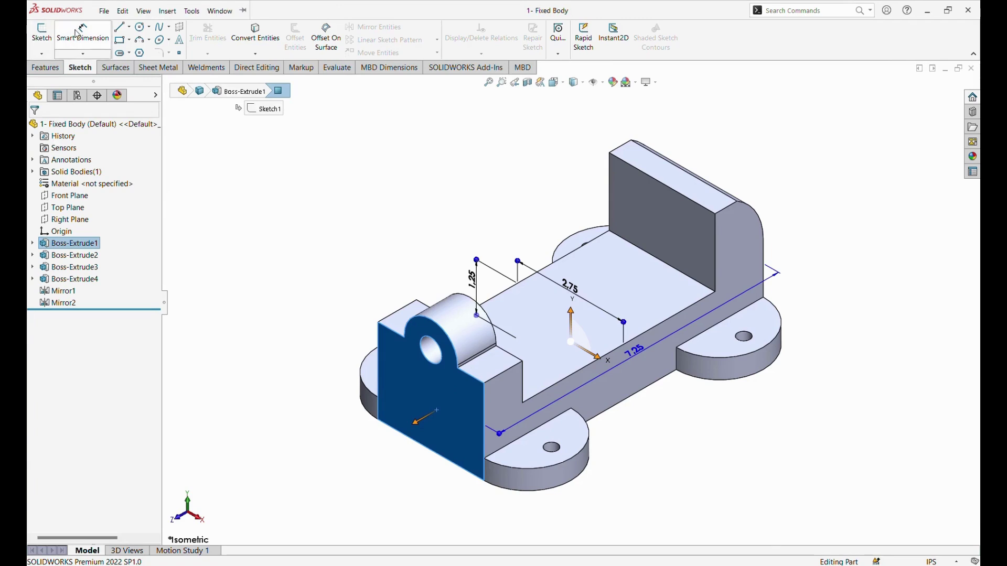
left_click(46, 34)
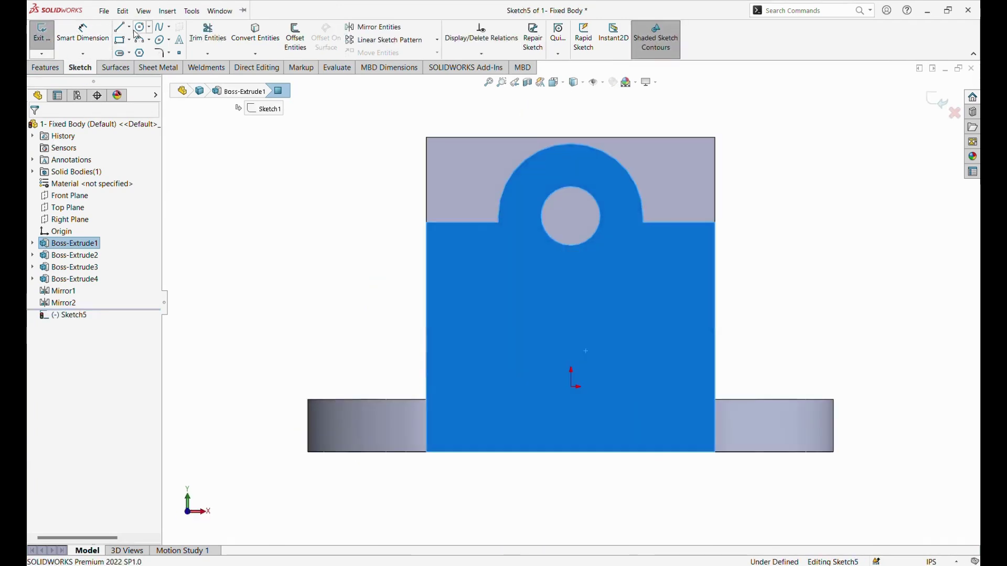
left_click(129, 27)
left_click(140, 52)
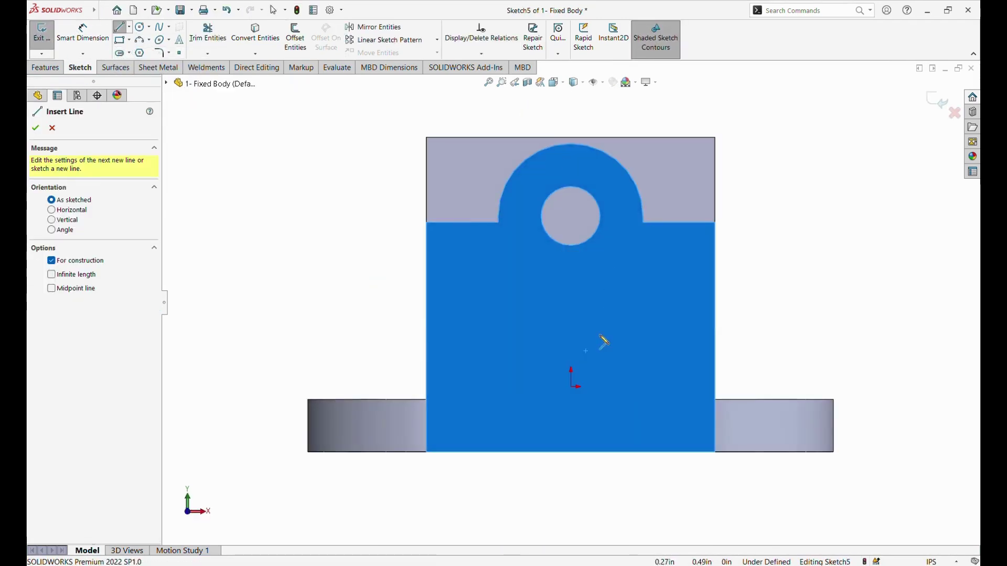
left_click(571, 451)
left_click(571, 303)
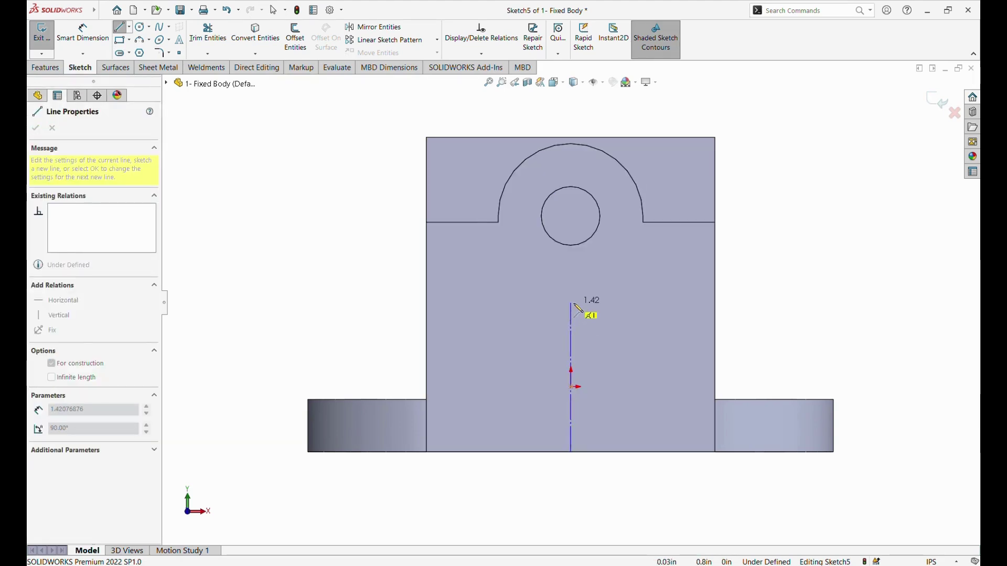
key("Escape")
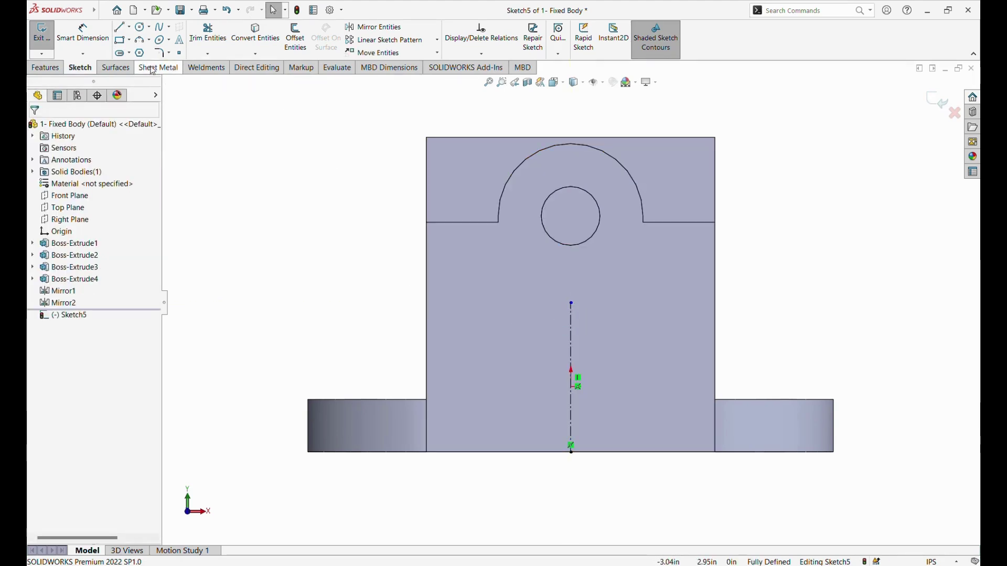
Draw the stepped half T-slot outline beside the centerline, closing back onto it
left_click(118, 28)
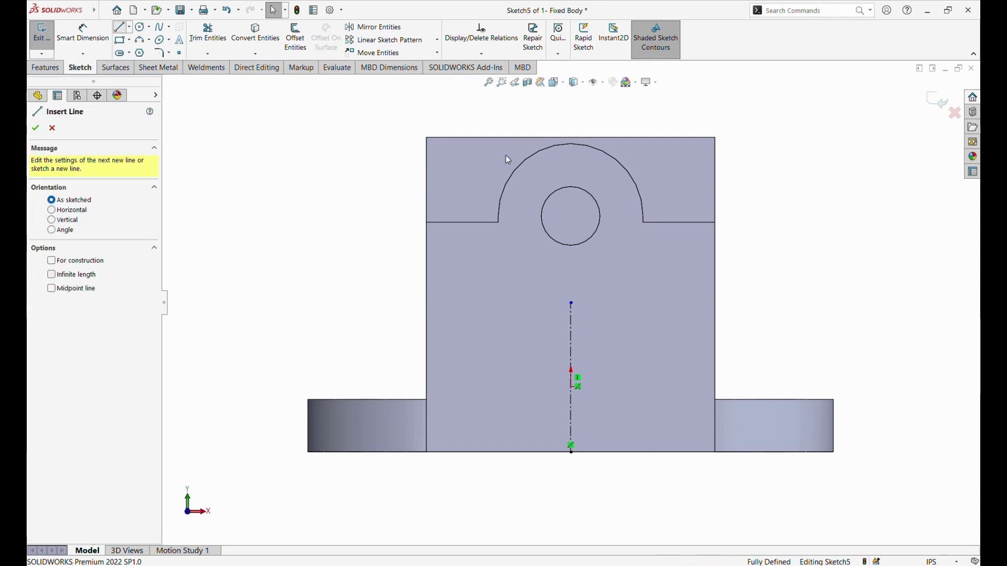
left_click(571, 303)
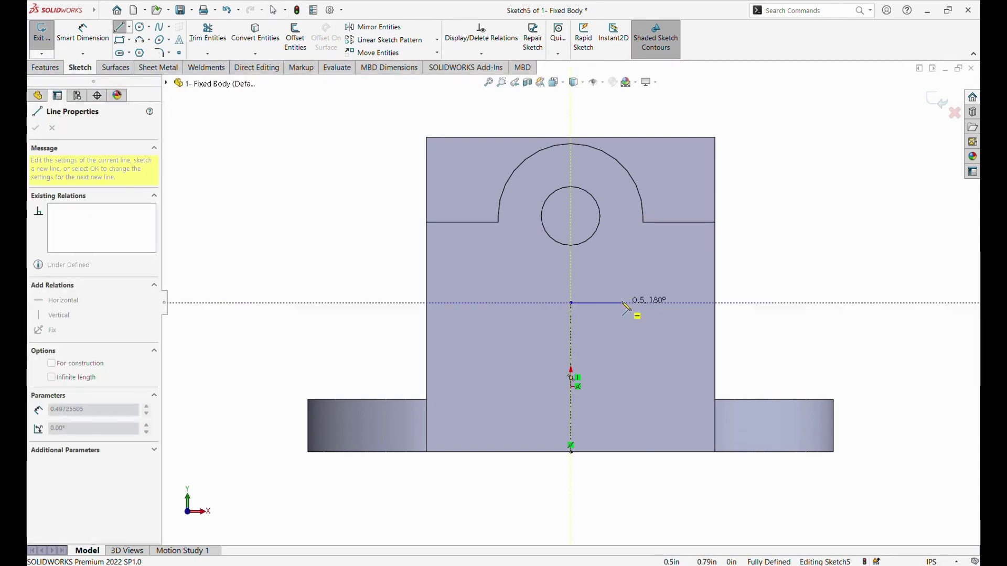
left_click(622, 302)
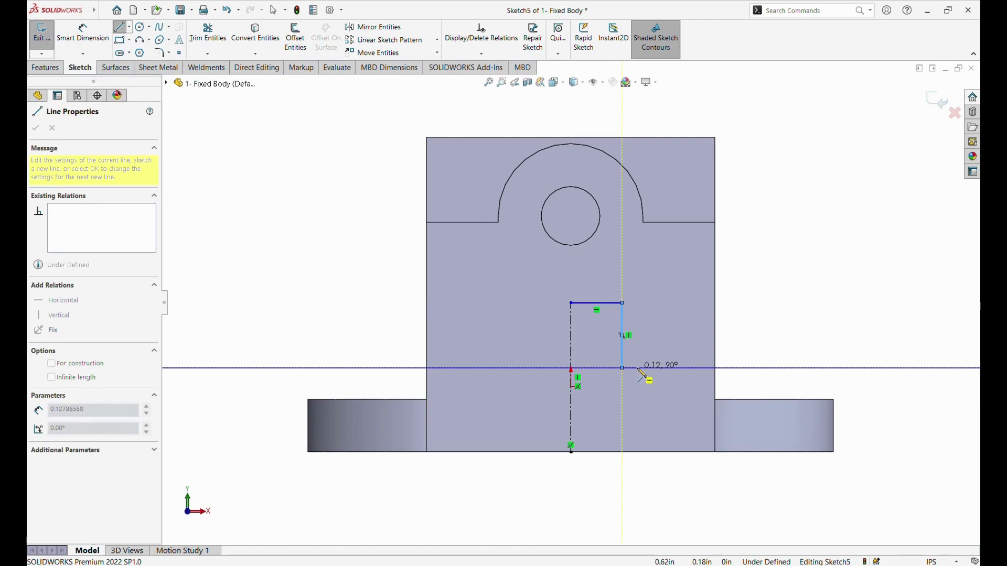
left_click(622, 367)
left_click(637, 452)
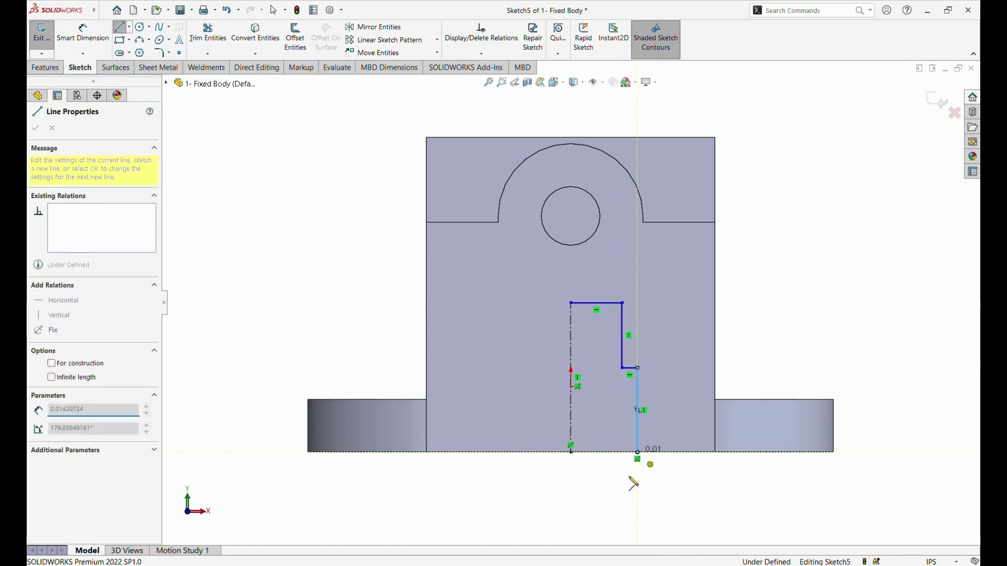
left_click(571, 452)
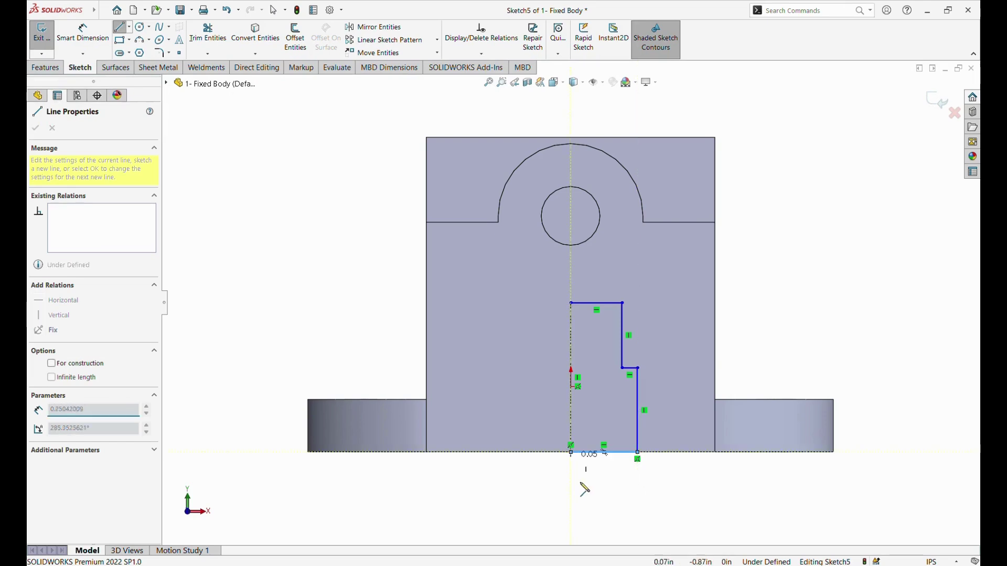
key("Escape")
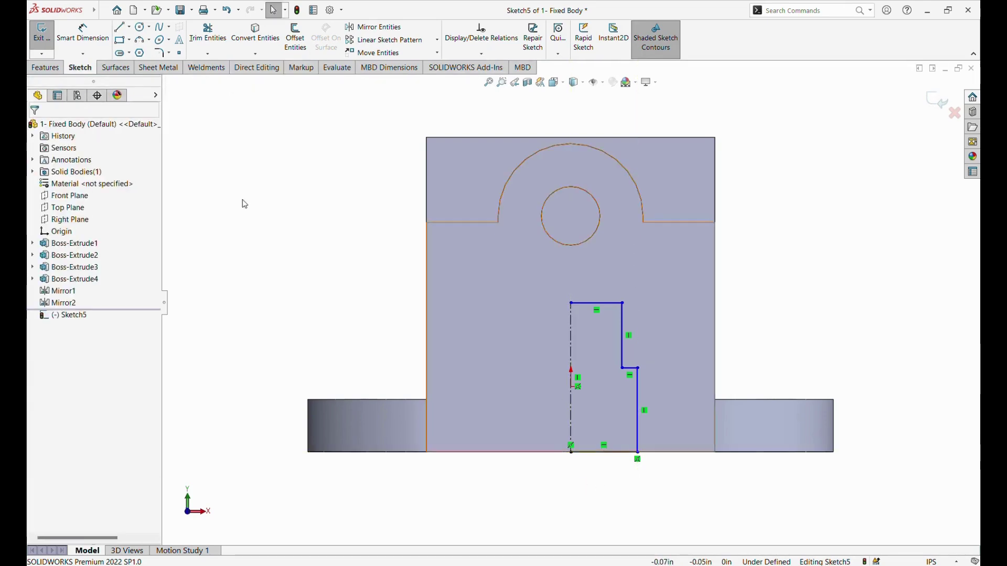
Dimension the half T-slot's step height as 1.06 and overall slot height as 1.69
left_click(95, 33)
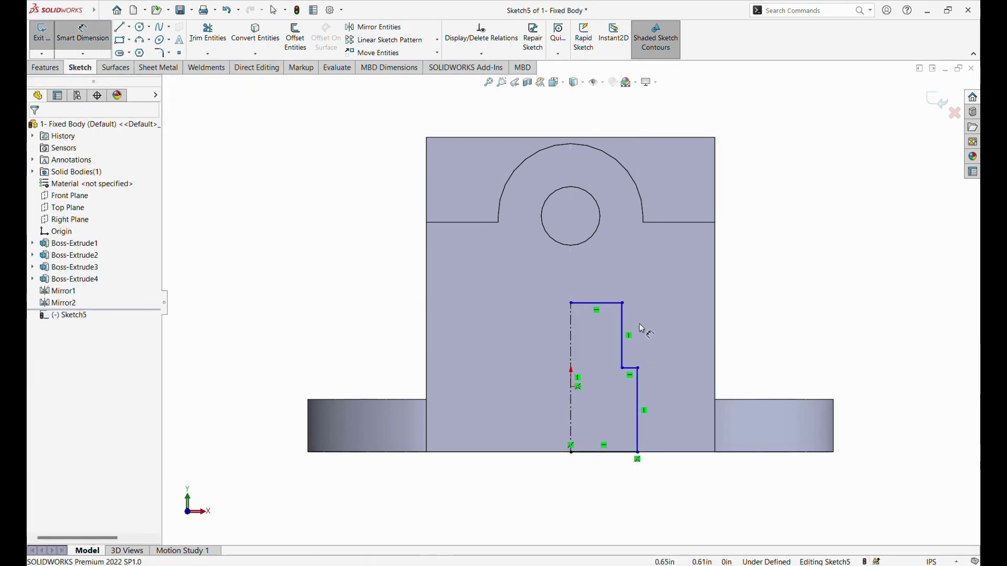
left_click(634, 372)
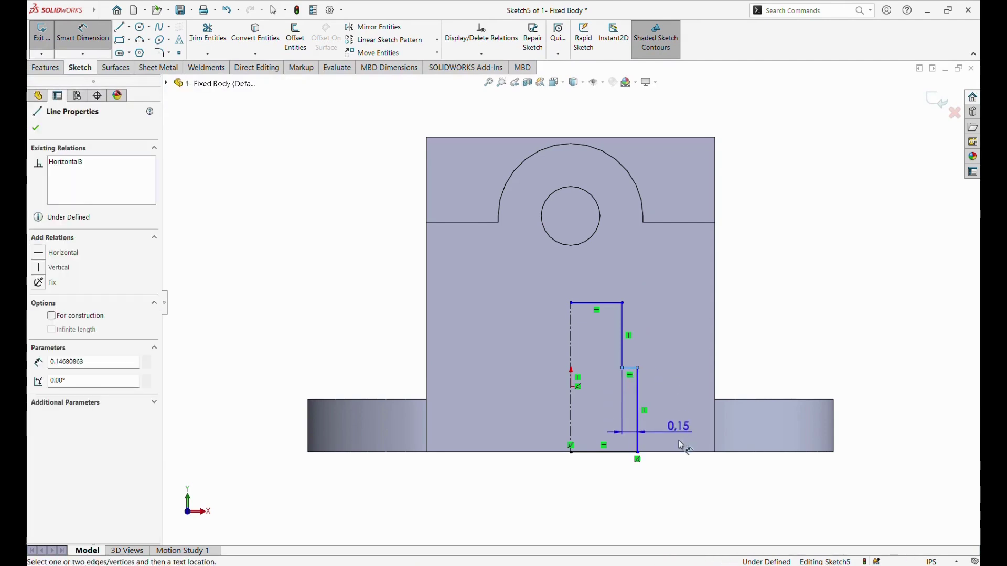
left_click(608, 452)
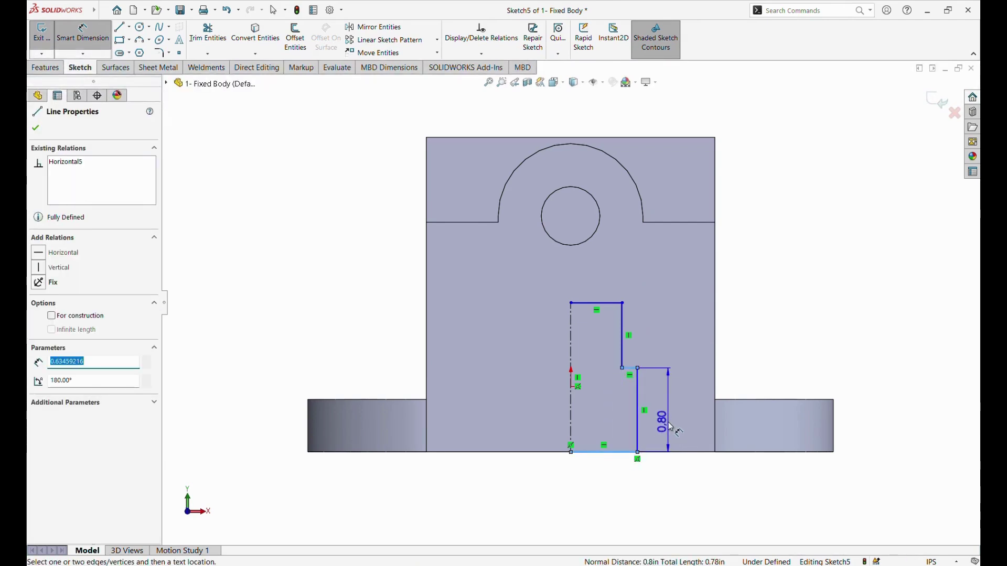
left_click(671, 428)
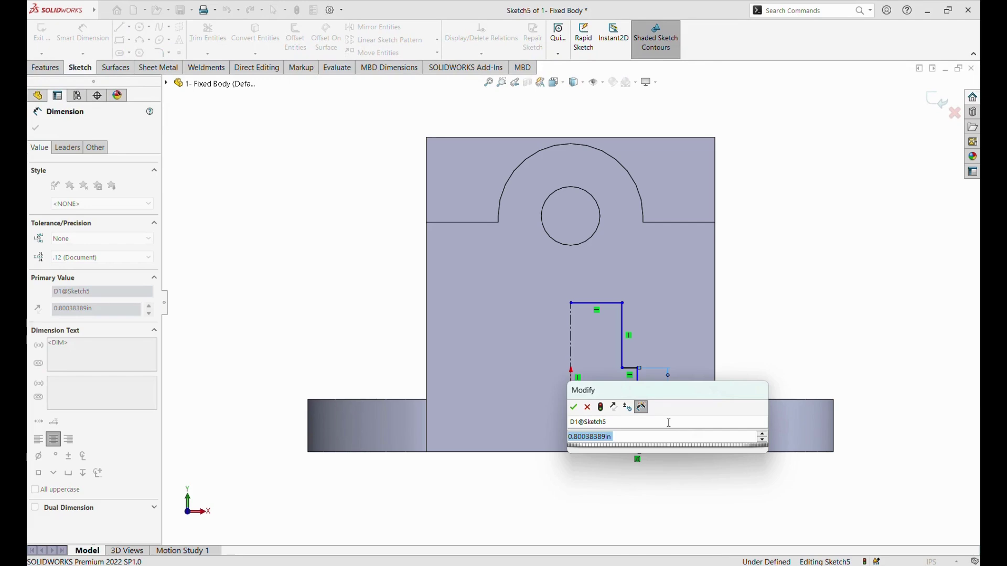
type("1.")
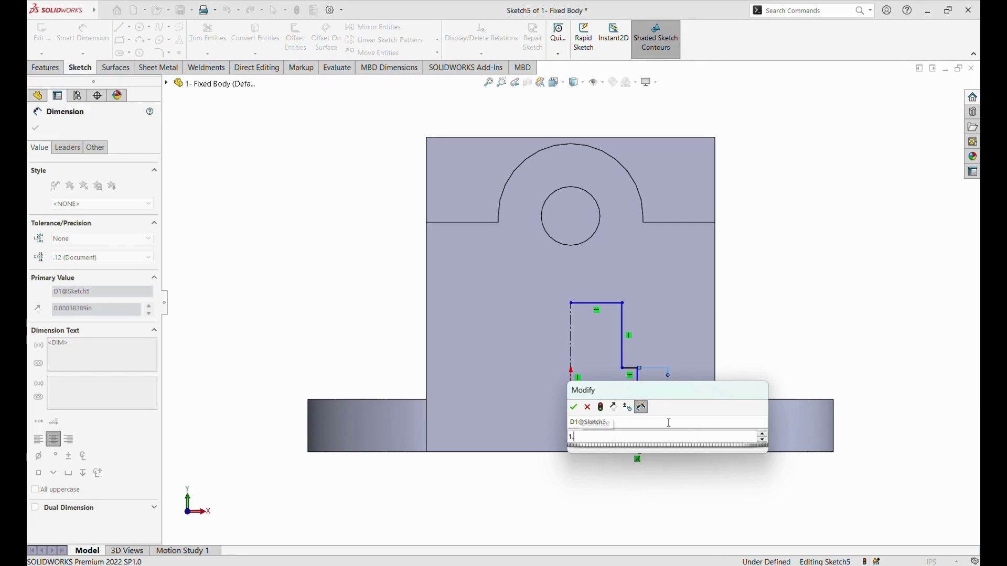
type("0")
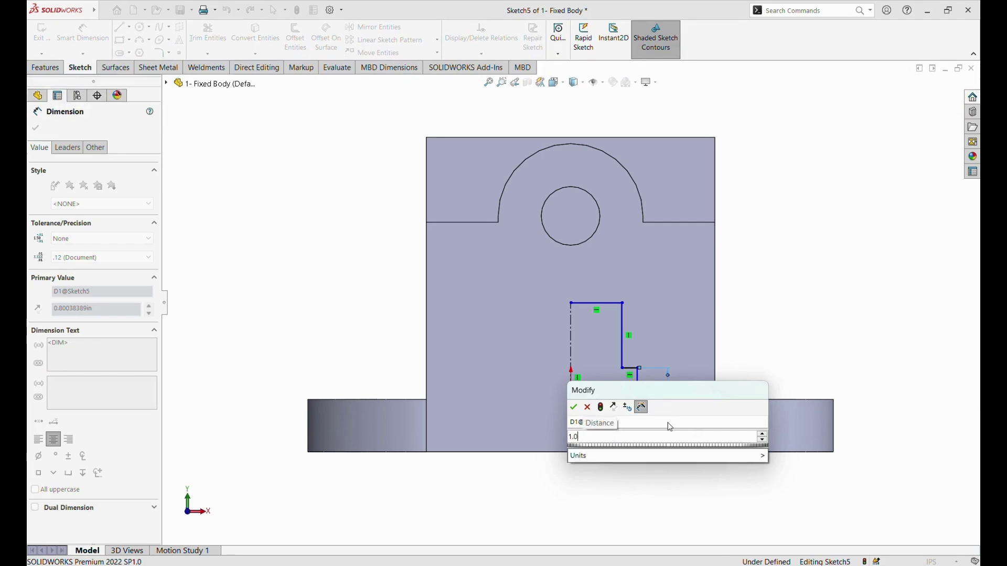
type("6")
key("Return")
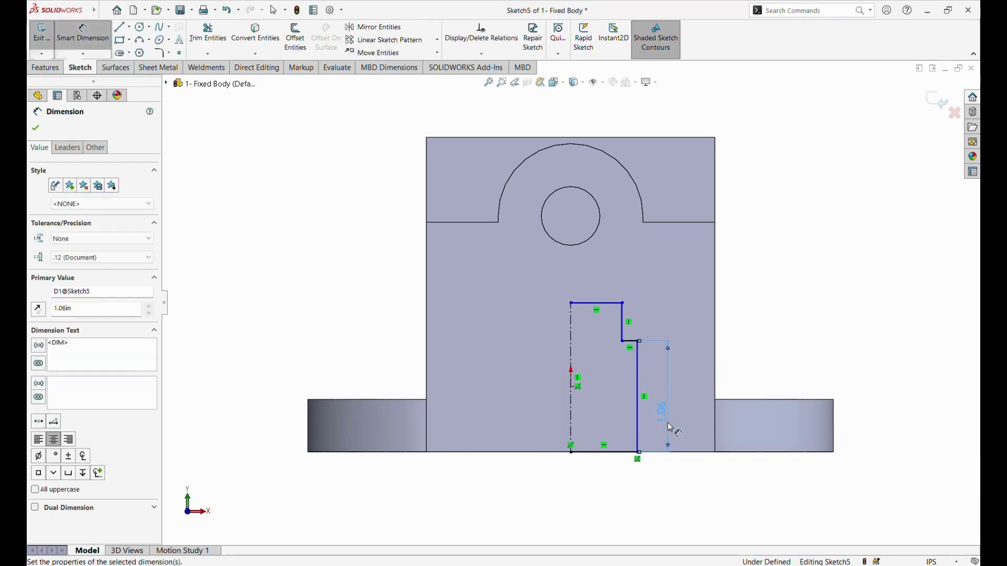
left_click(617, 306)
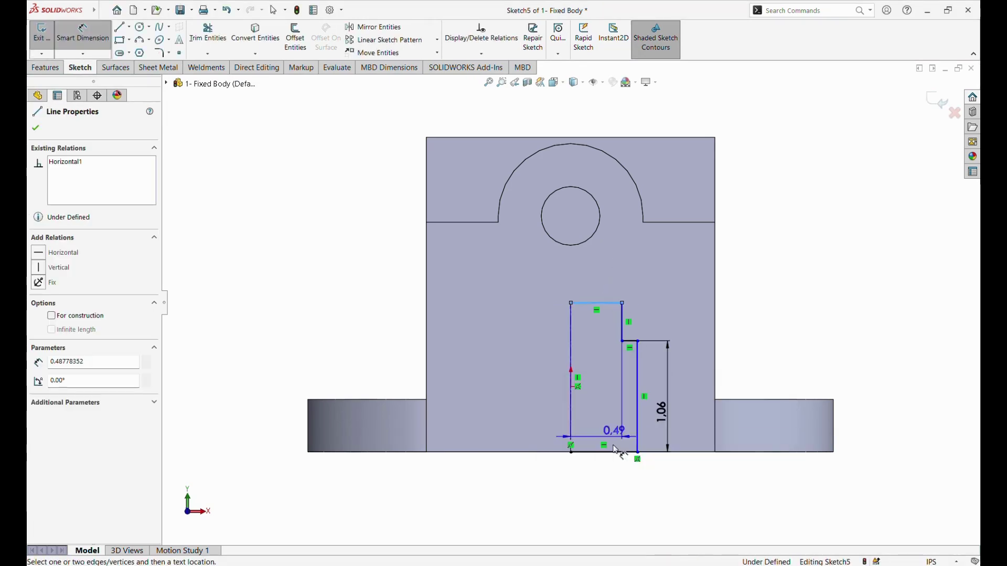
left_click(606, 454)
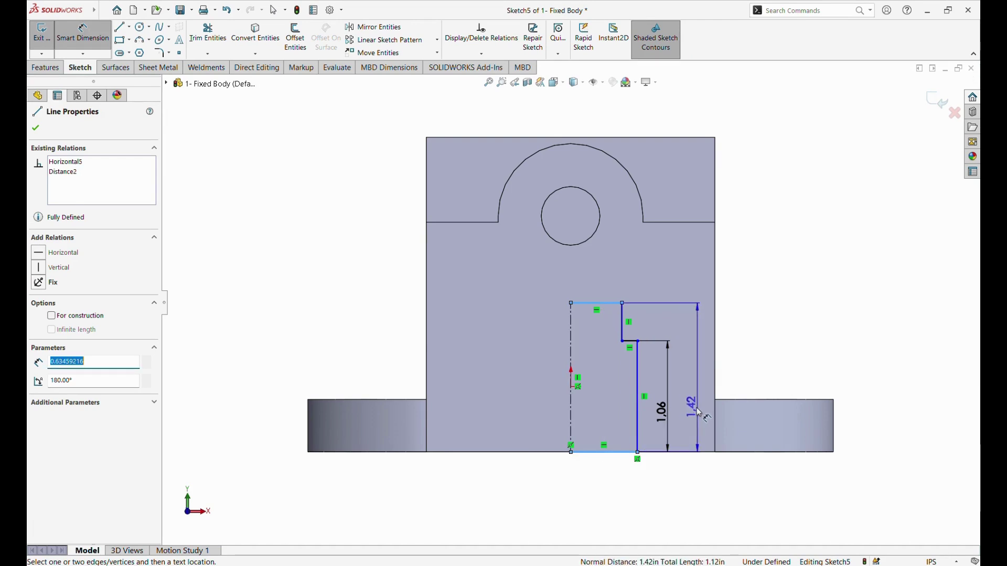
left_click(694, 415)
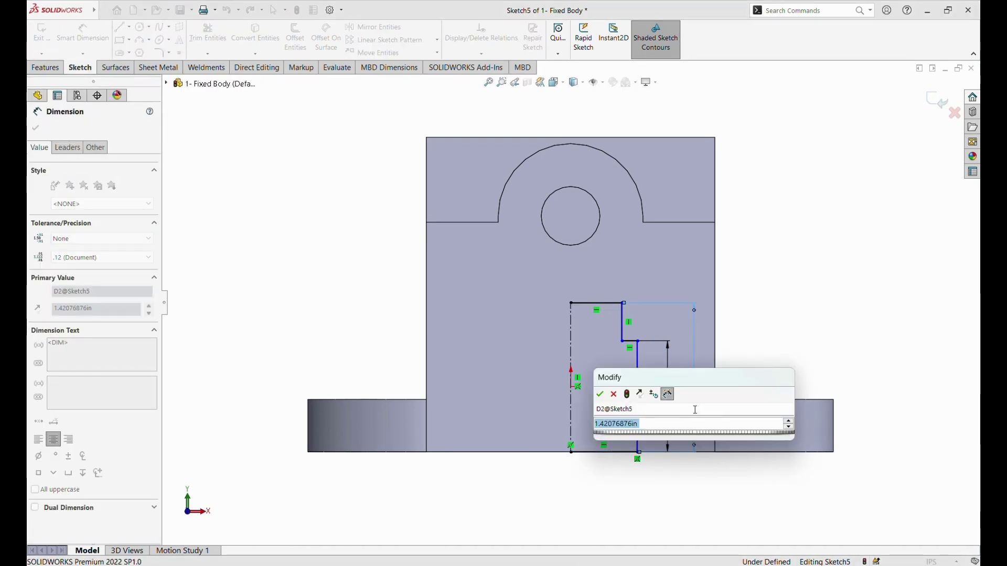
type("1.")
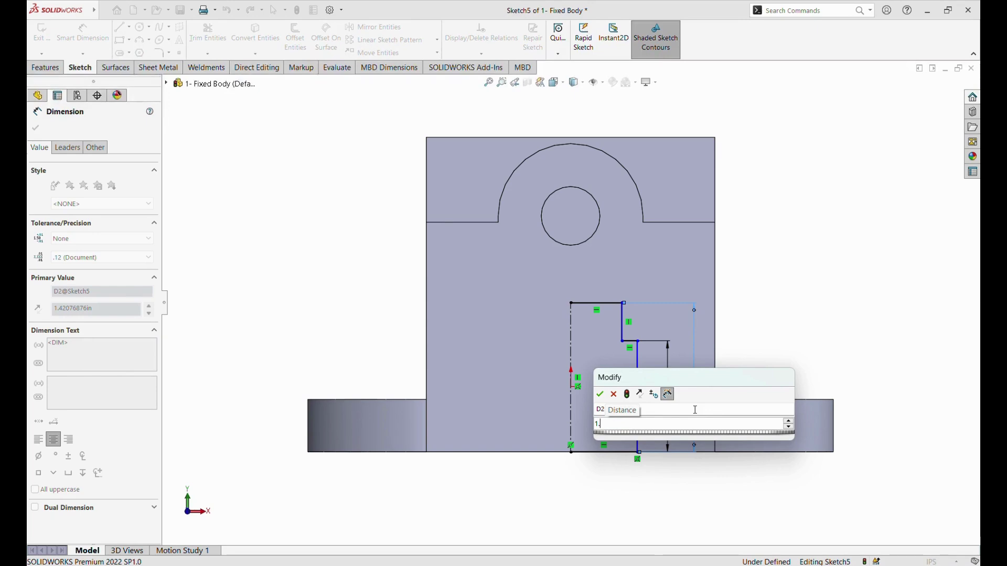
type("69")
key("Return")
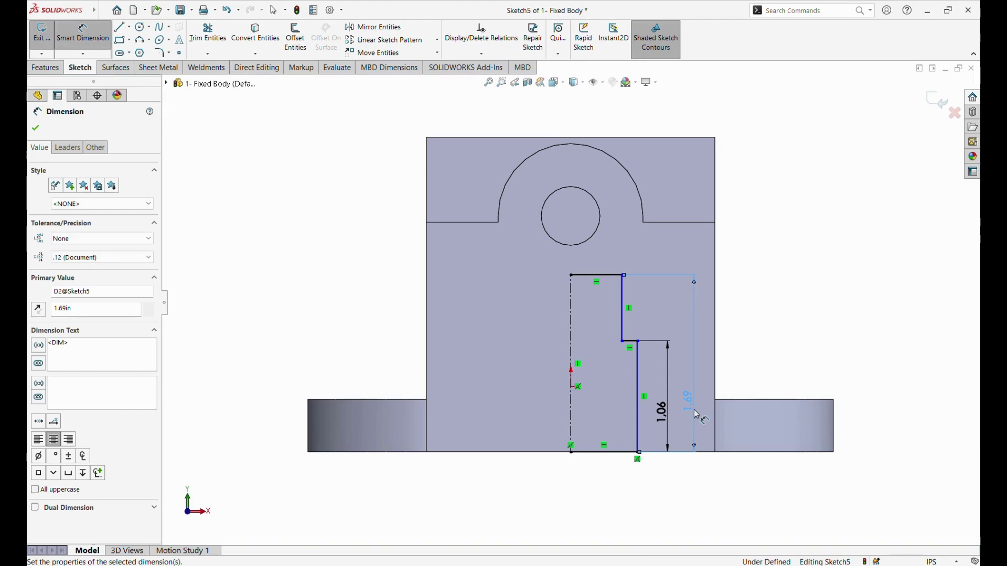
Dimension the top width to the centerline as 1.00 and the bottom width as 1.25
left_click(623, 297)
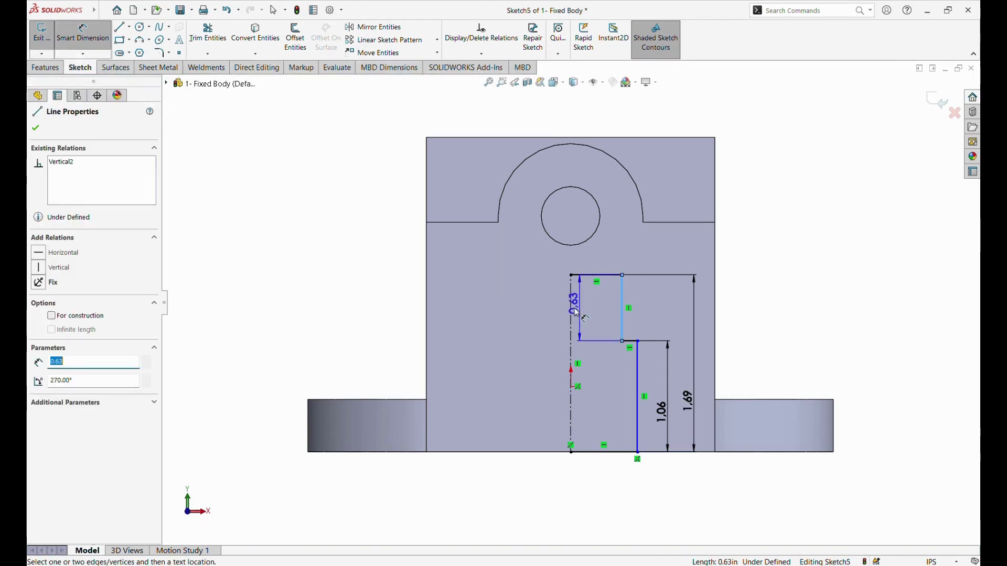
left_click(572, 313)
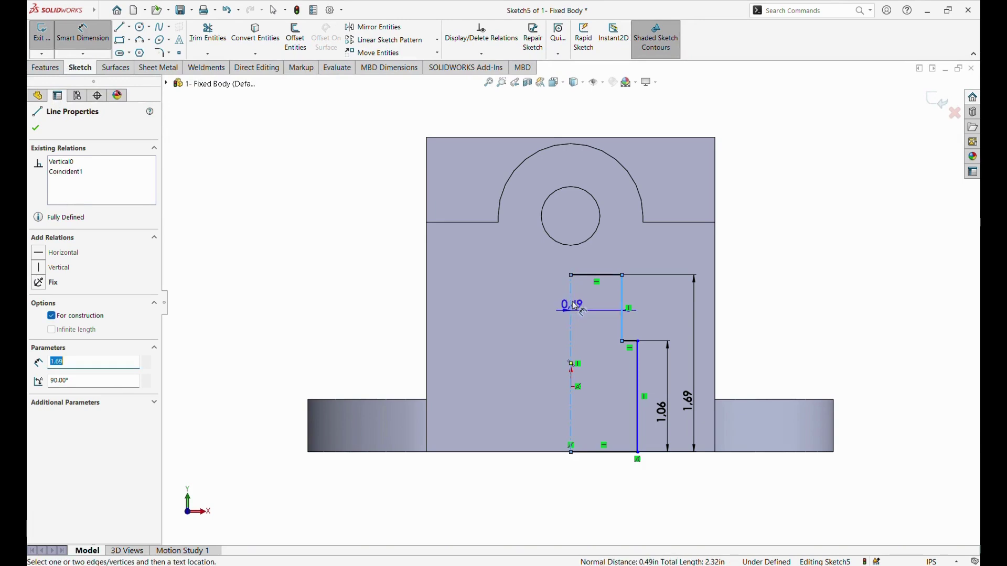
left_click(565, 267)
type("1")
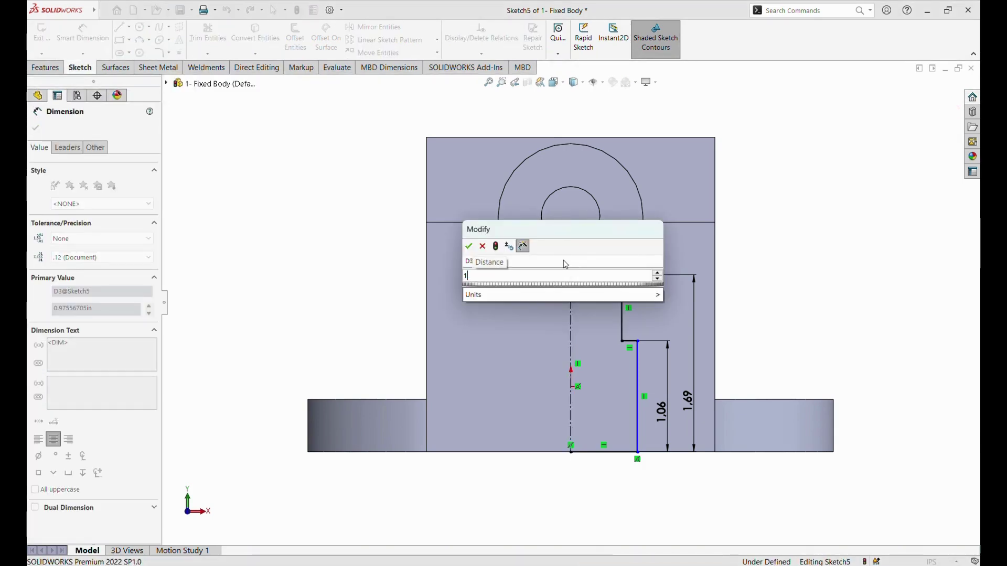
key("Return")
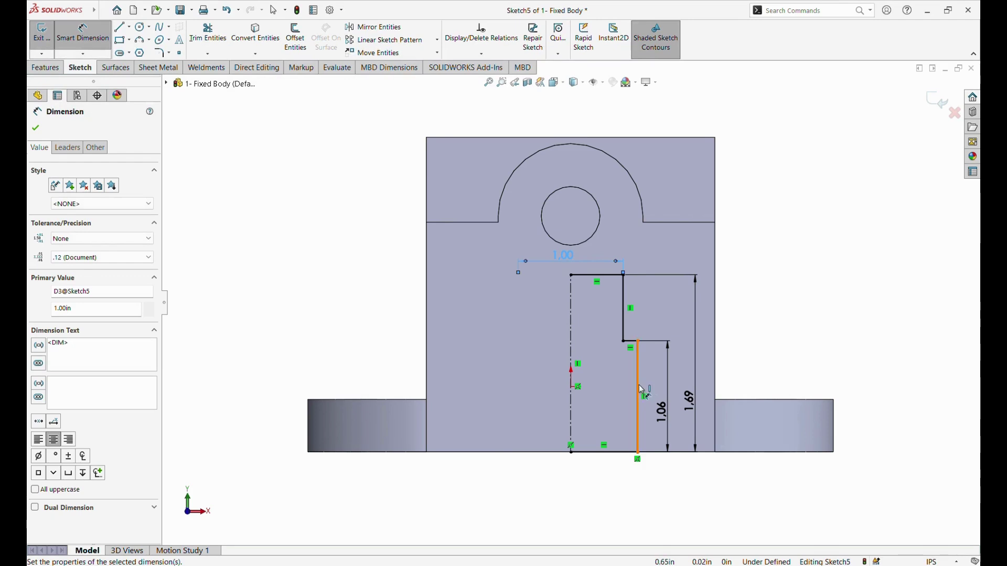
left_click(639, 391)
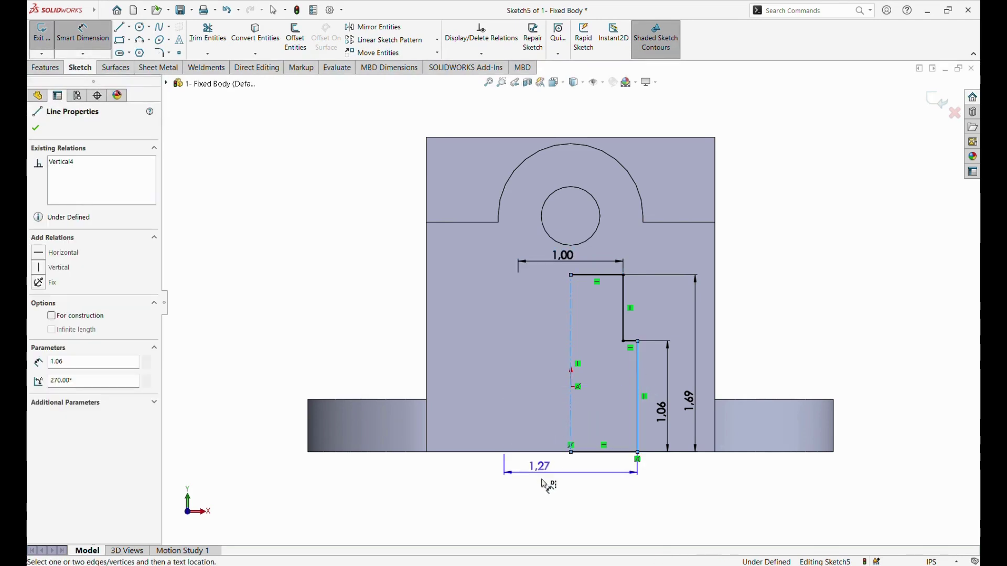
left_click(577, 476)
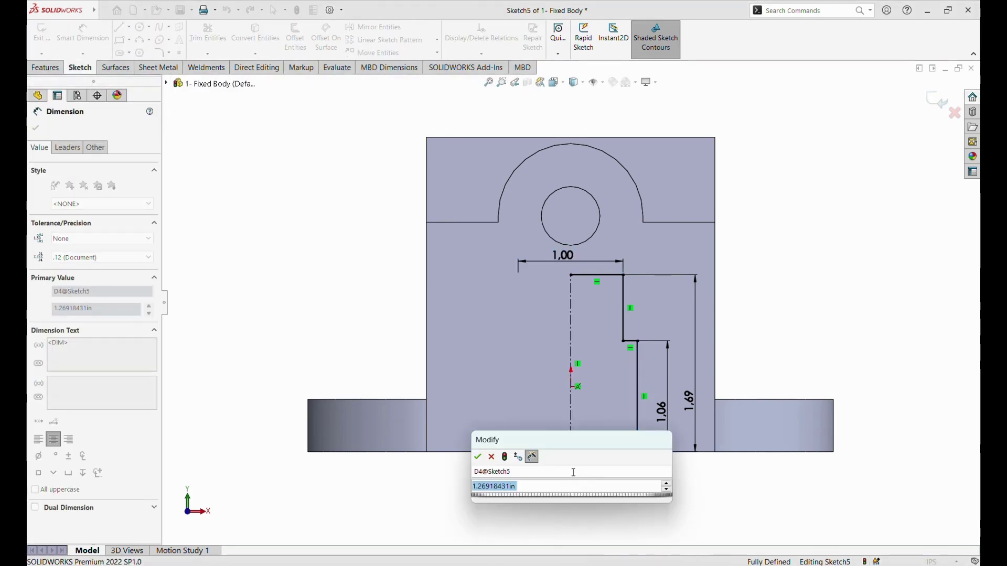
type("1.27")
key("Return")
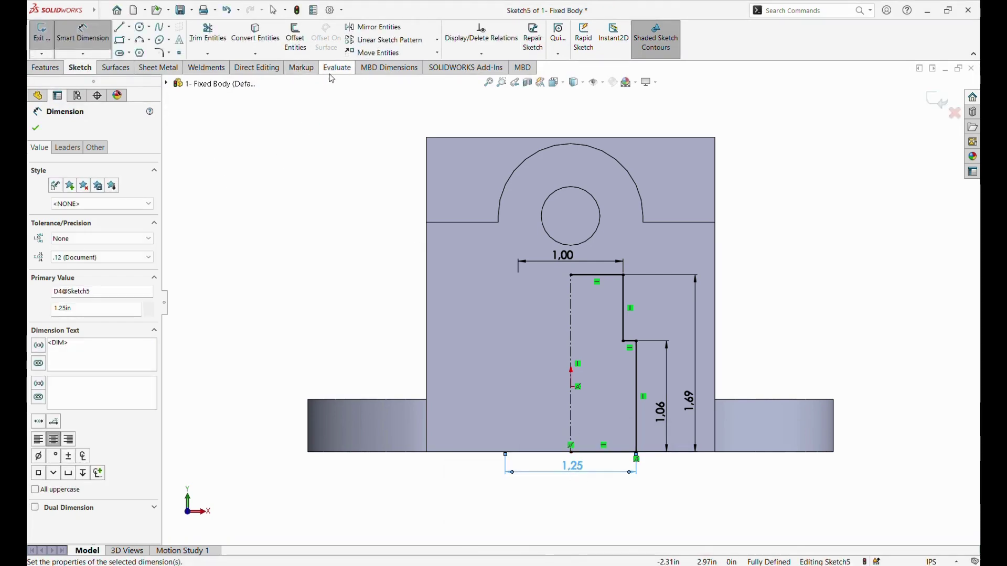
Mirror the five half-slot lines about the vertical centerline, then view the part isometrically
left_click(367, 28)
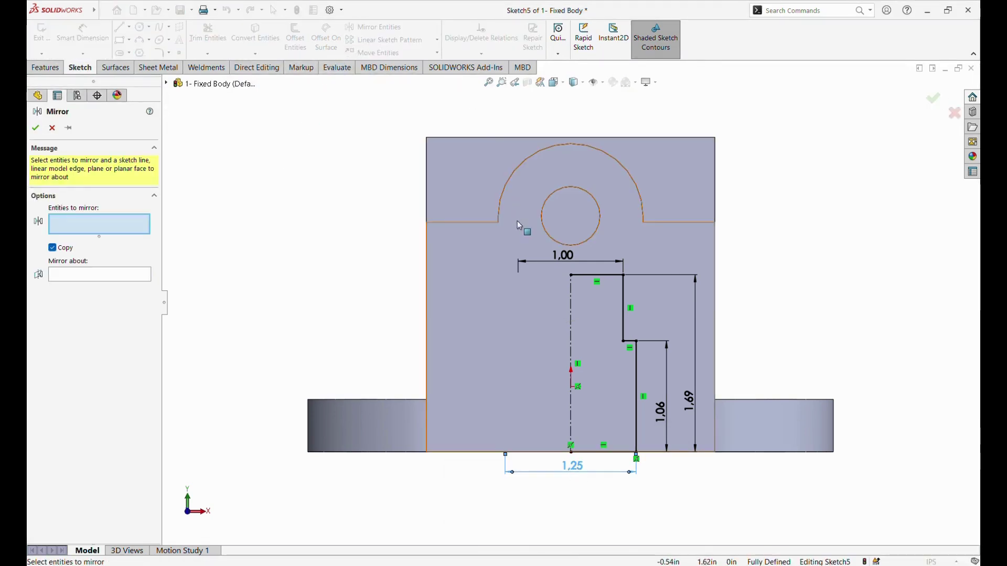
left_click(591, 276)
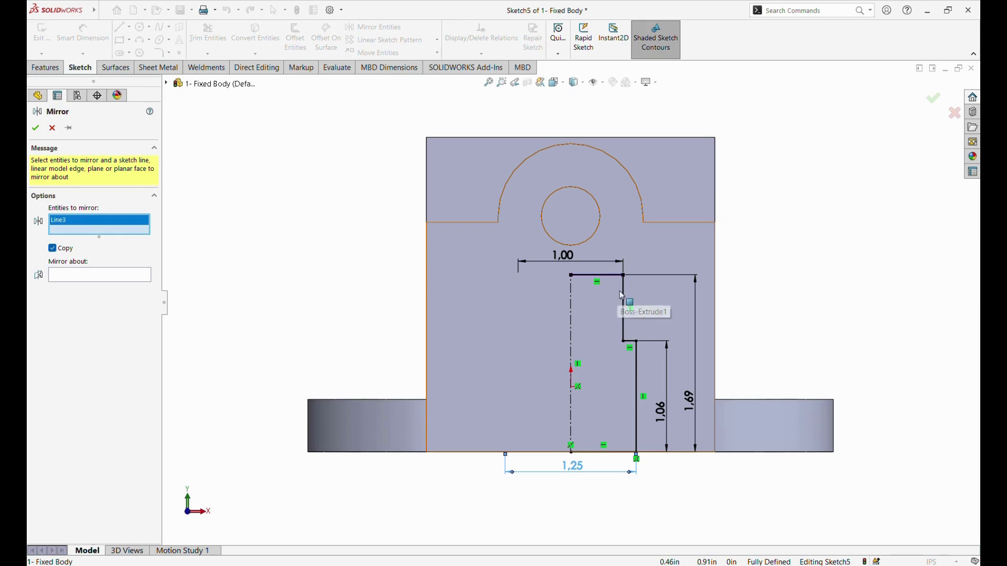
left_click(623, 294)
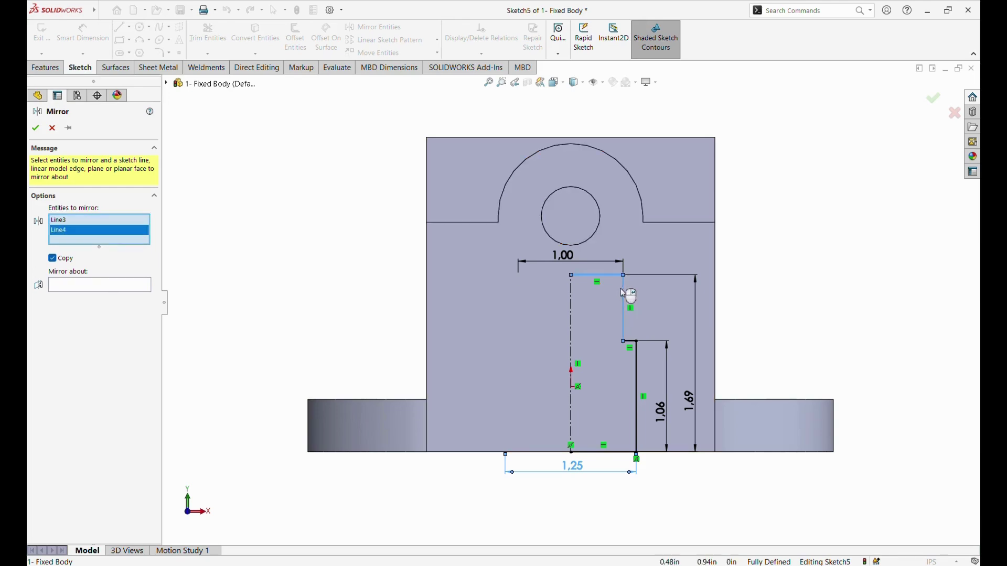
left_click(631, 342)
left_click(638, 370)
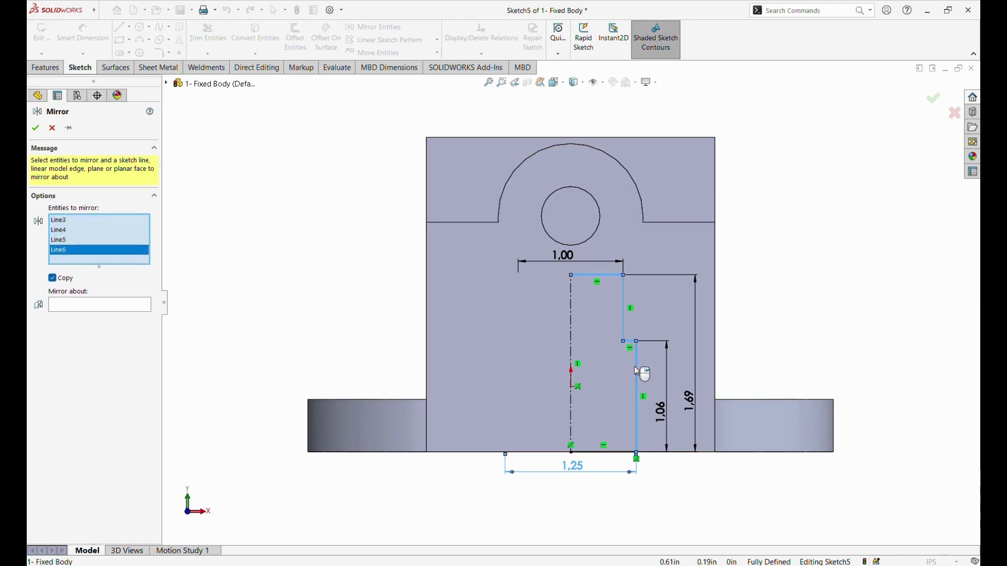
left_click(612, 452)
left_click(138, 316)
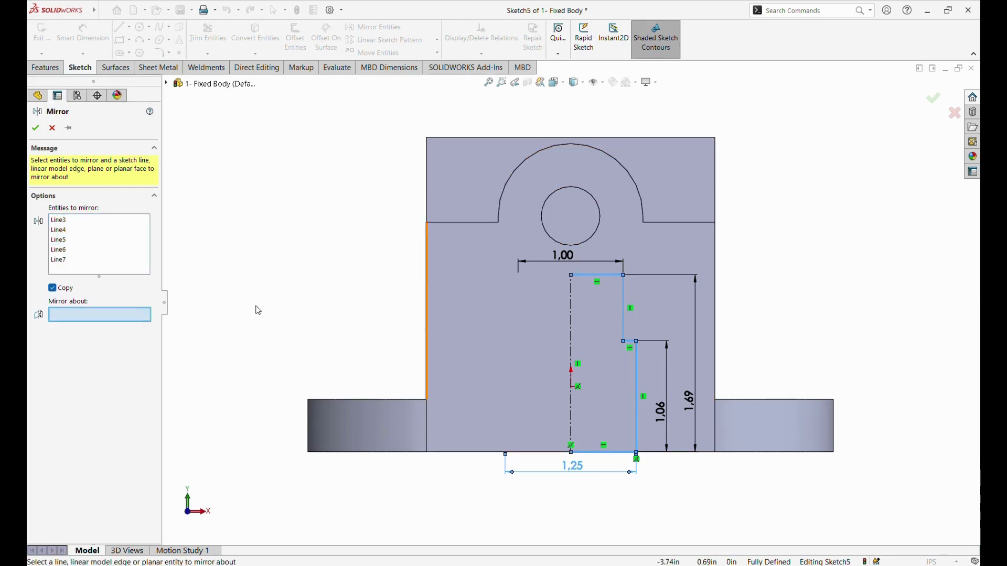
left_click(570, 303)
left_click(35, 129)
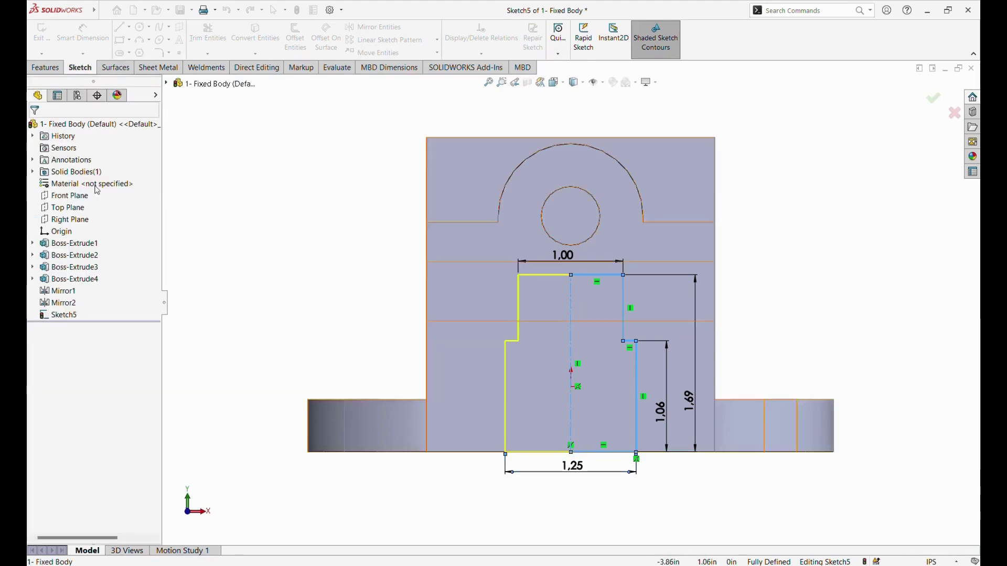
key("ctrl+7")
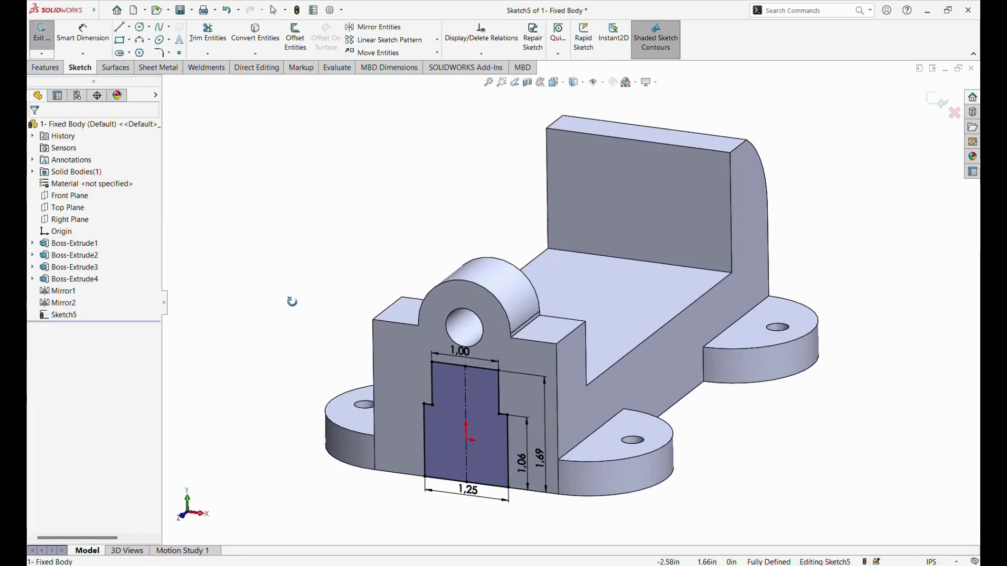
Extrude-cut the T-slot sketch Through All along the vise body, then inspect it and return to isometric
left_click(940, 102)
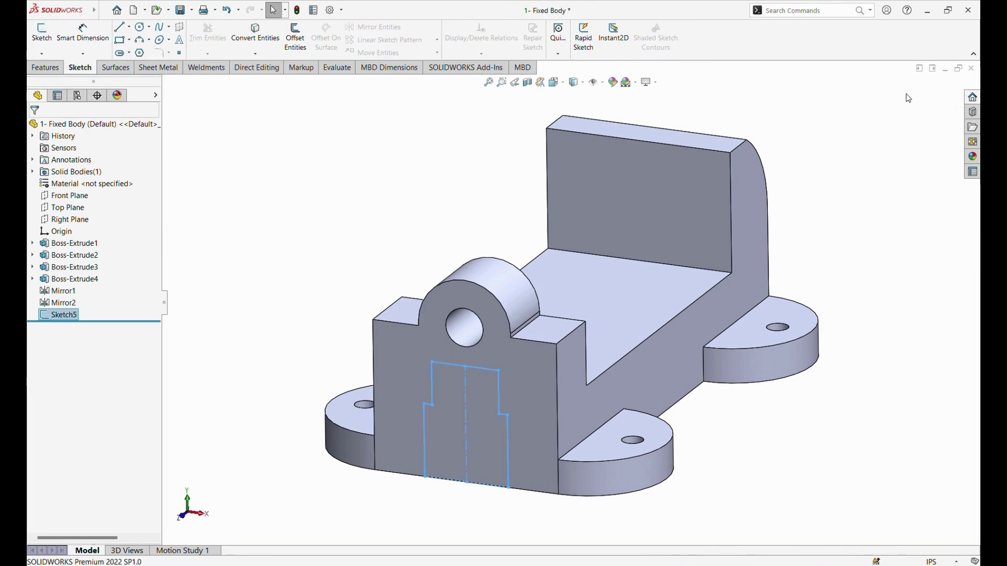
left_click(44, 68)
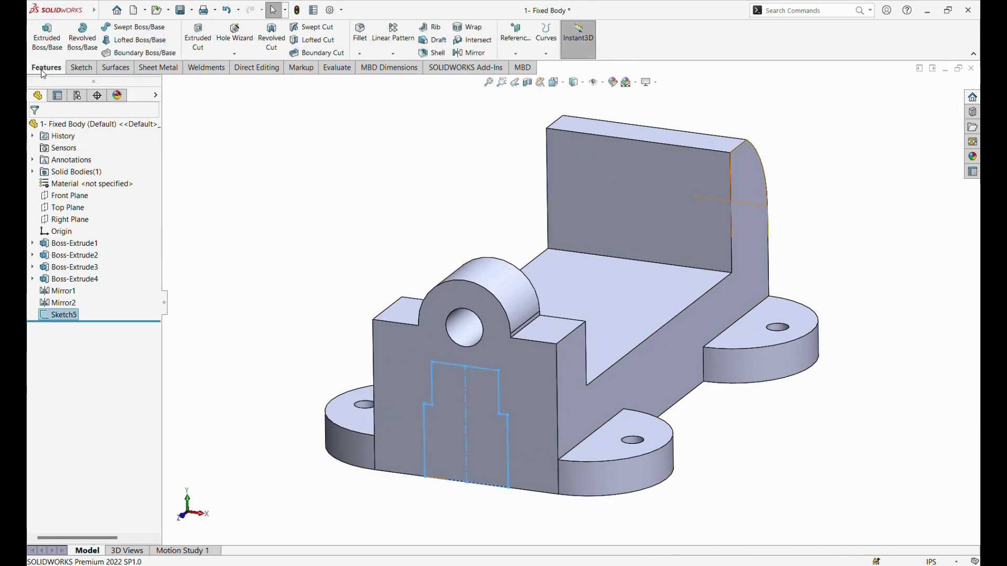
left_click(194, 39)
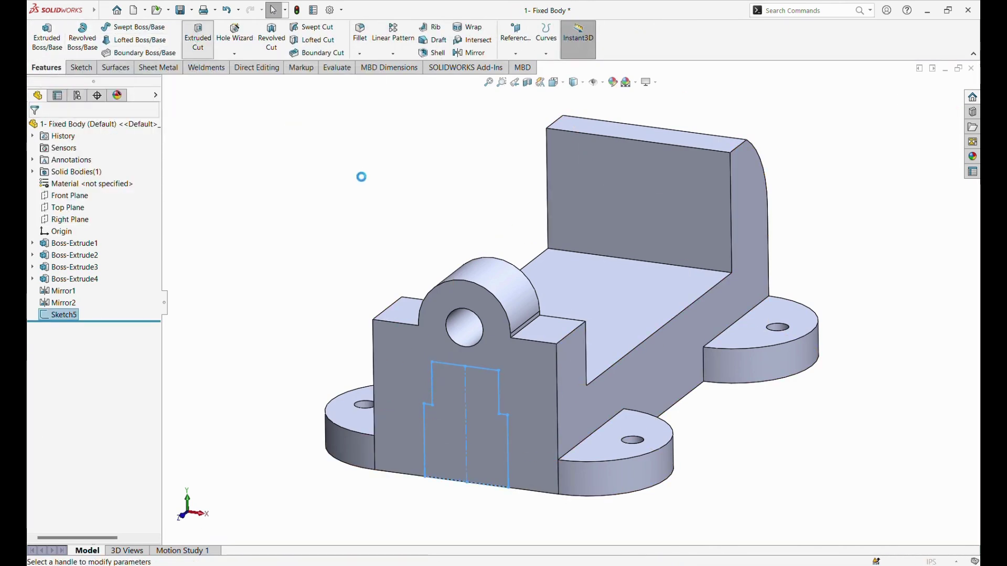
left_click(96, 197)
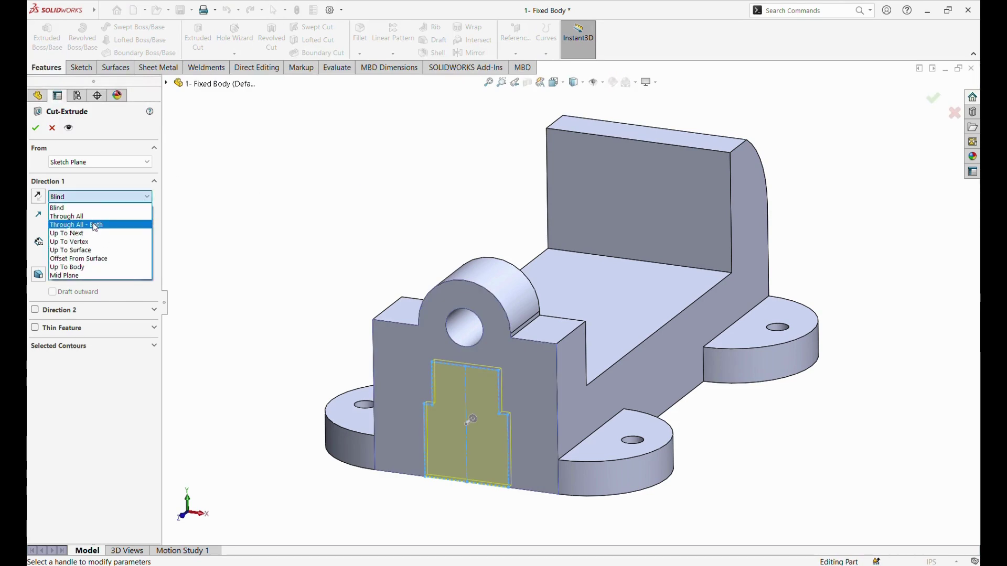
left_click(89, 217)
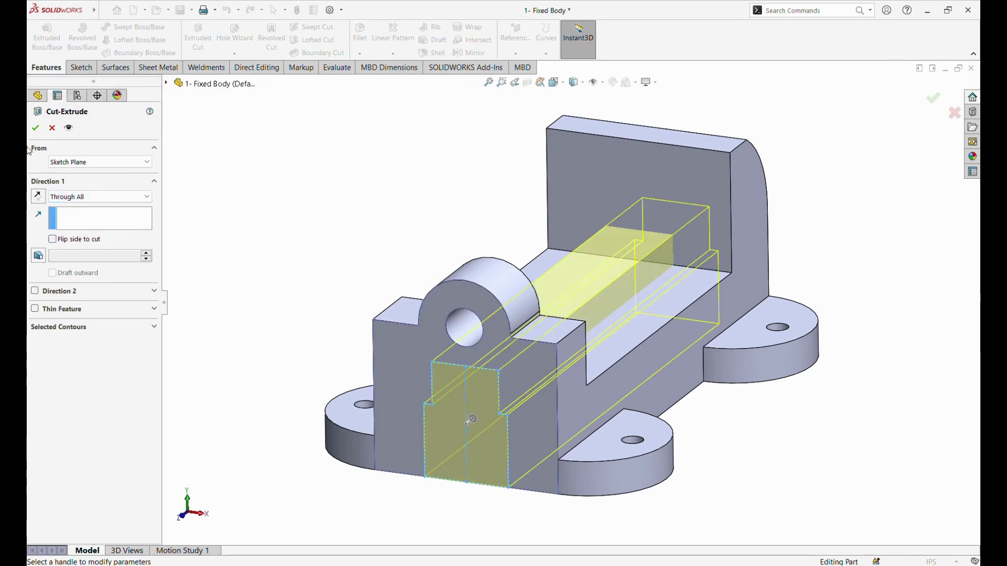
left_click(36, 128)
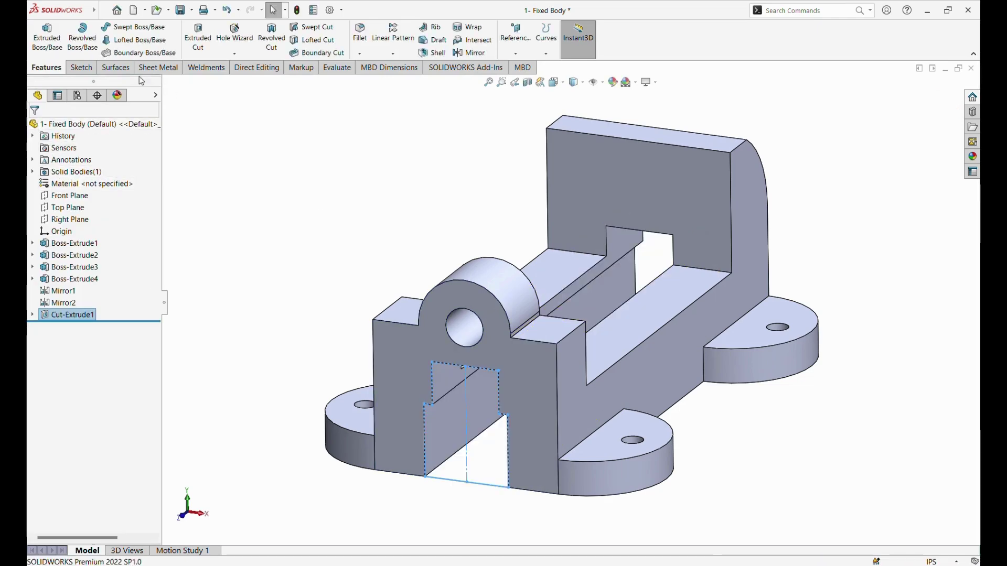
scroll(379, 156, "up", 3)
middle_click_drag(378, 184, 341, 352)
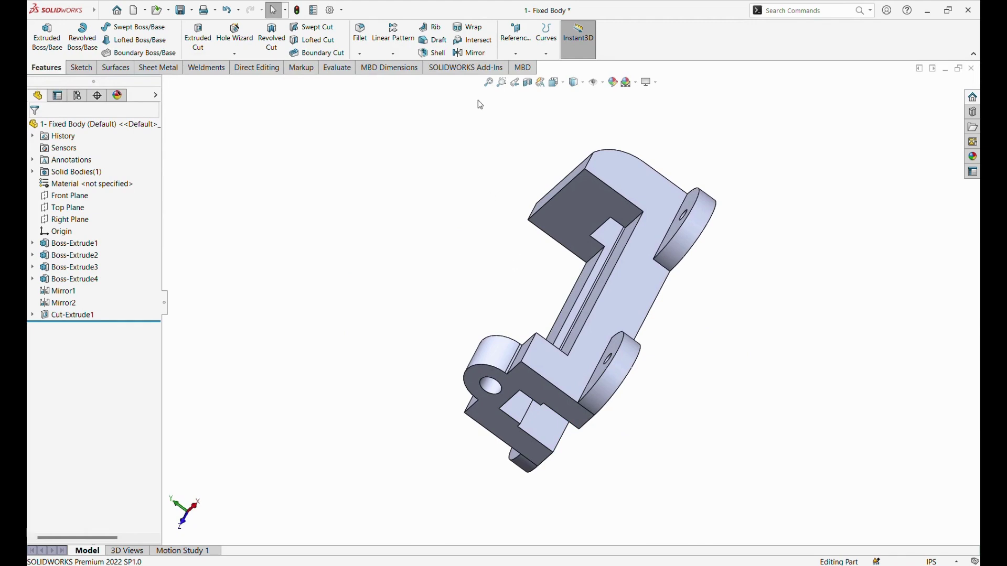
left_click(558, 83)
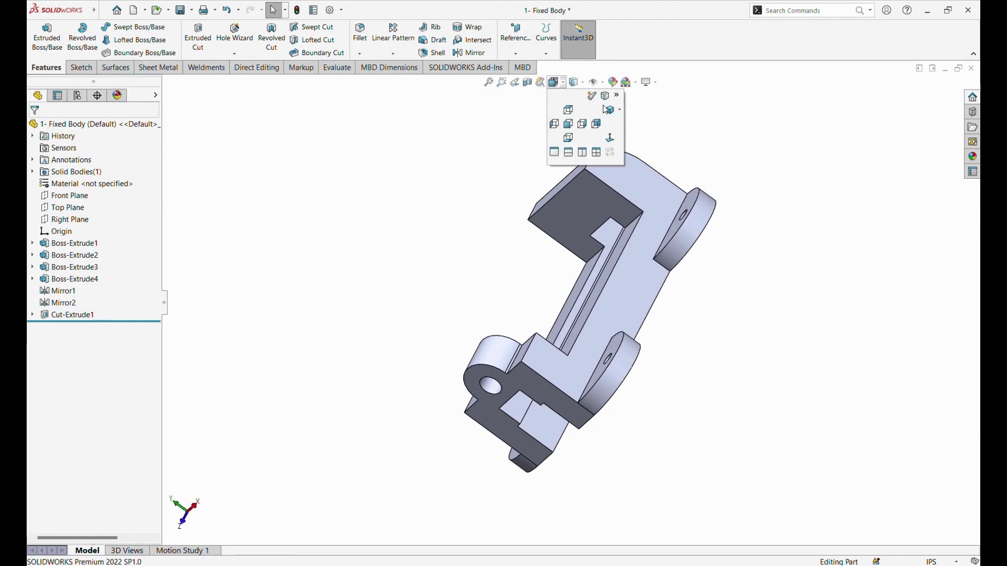
left_click(607, 109)
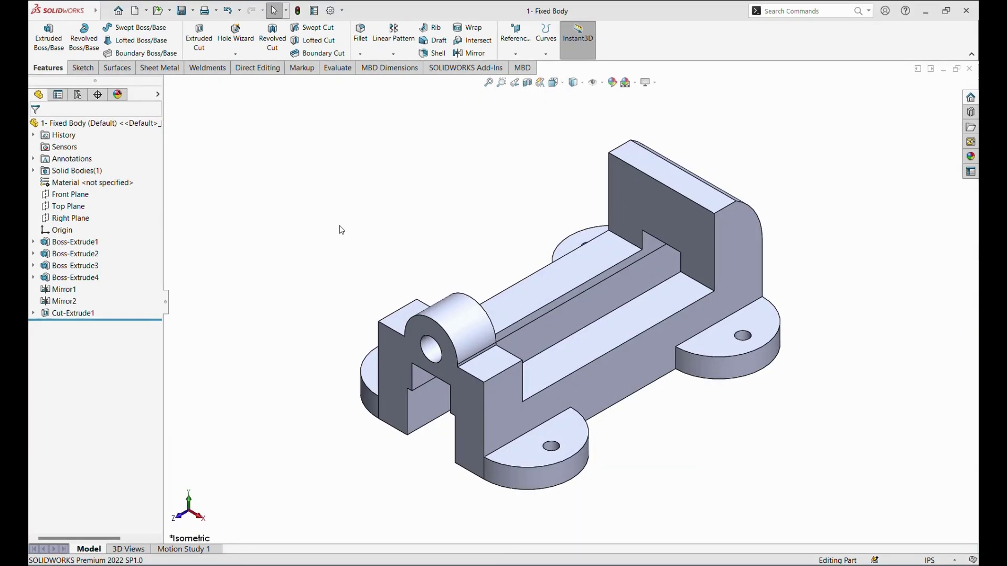
Define an M2.5x0.45 bottoming tapped hole on the jaw face with 0.63in blind depth
left_click(668, 216)
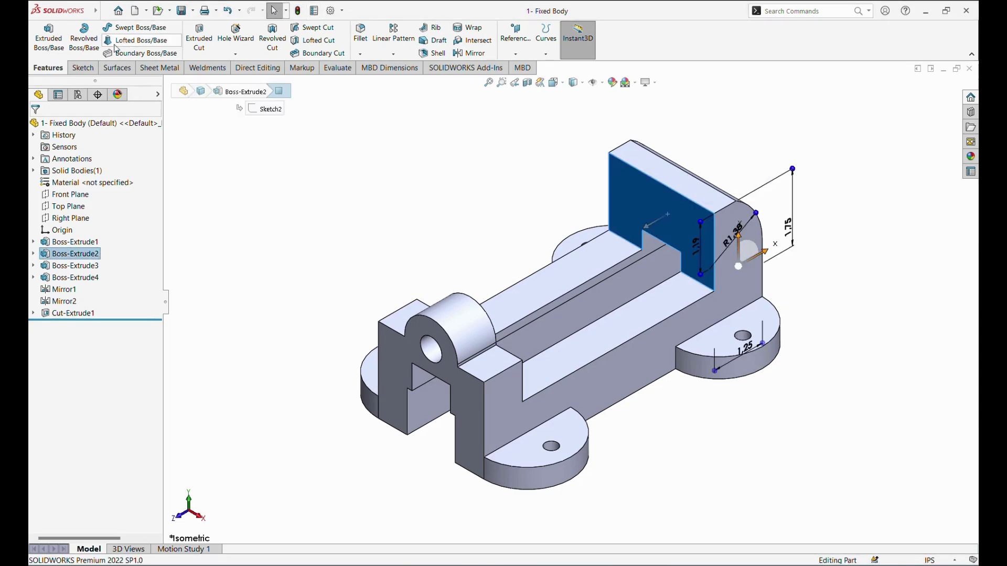
left_click(235, 33)
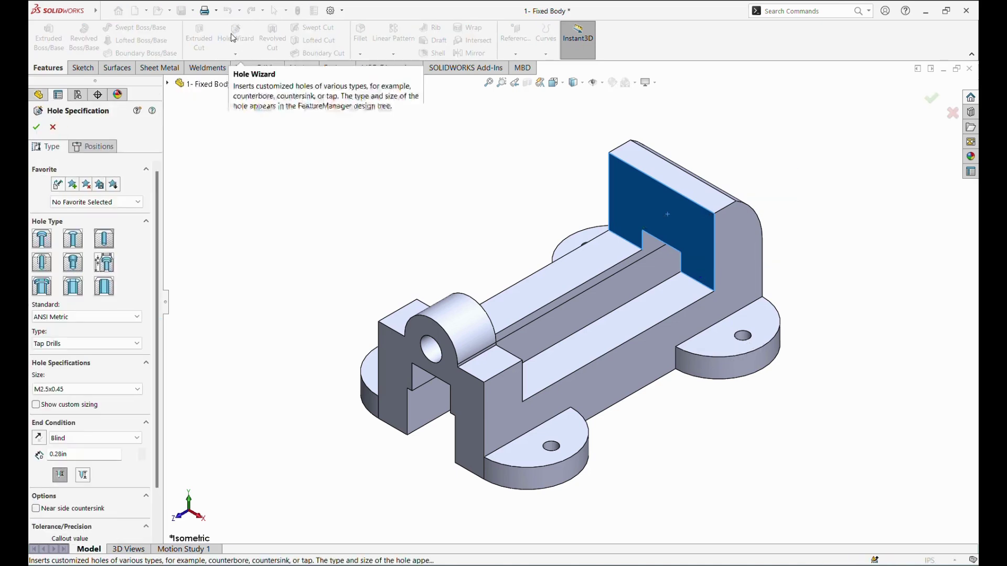
left_click(49, 271)
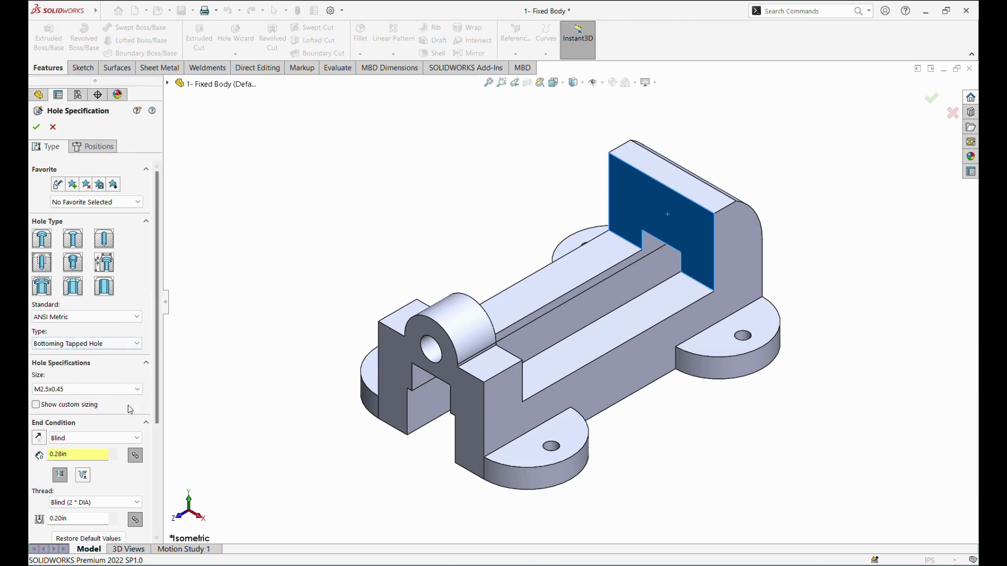
left_click_drag(158, 417, 148, 534)
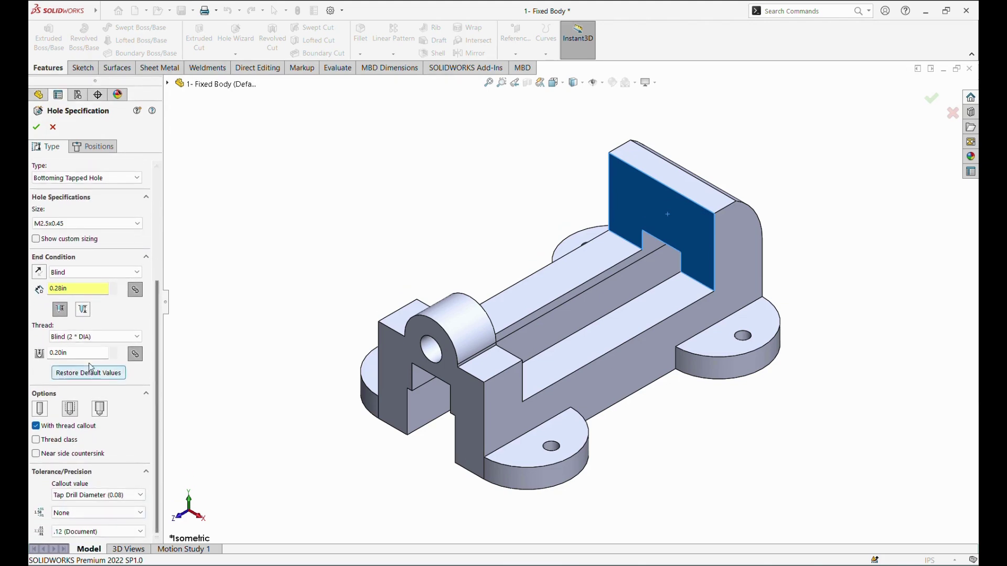
left_click(66, 352)
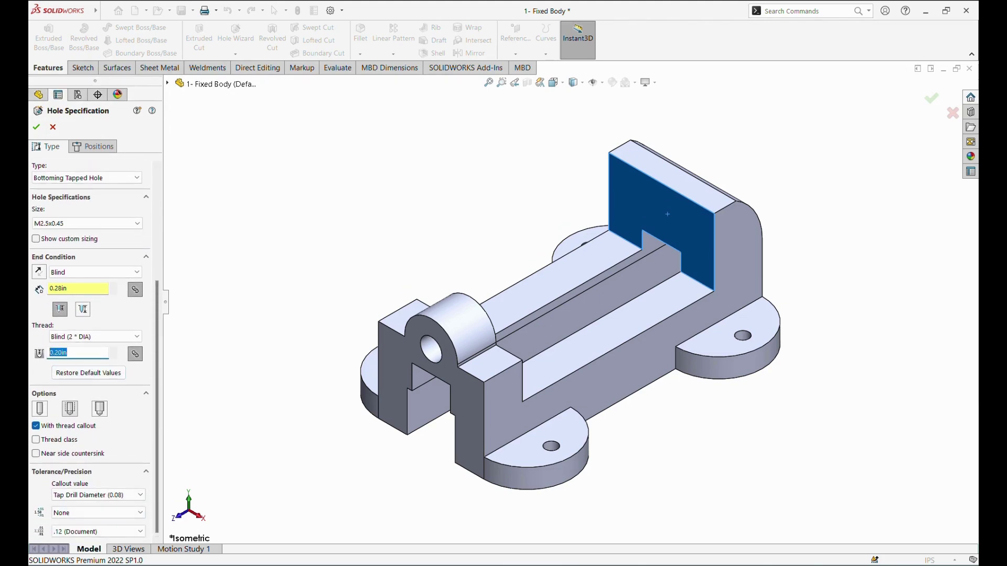
type(".")
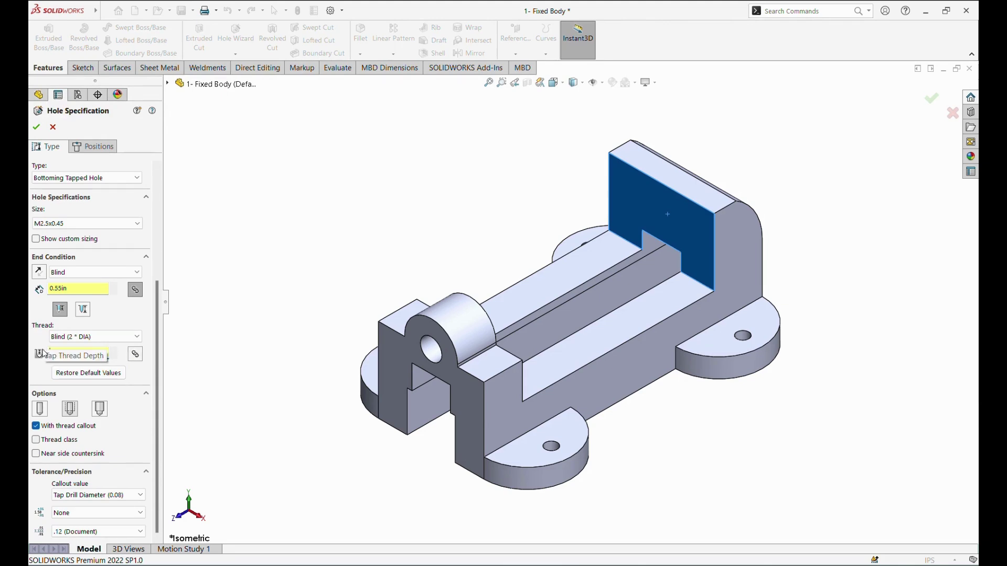
key("Return")
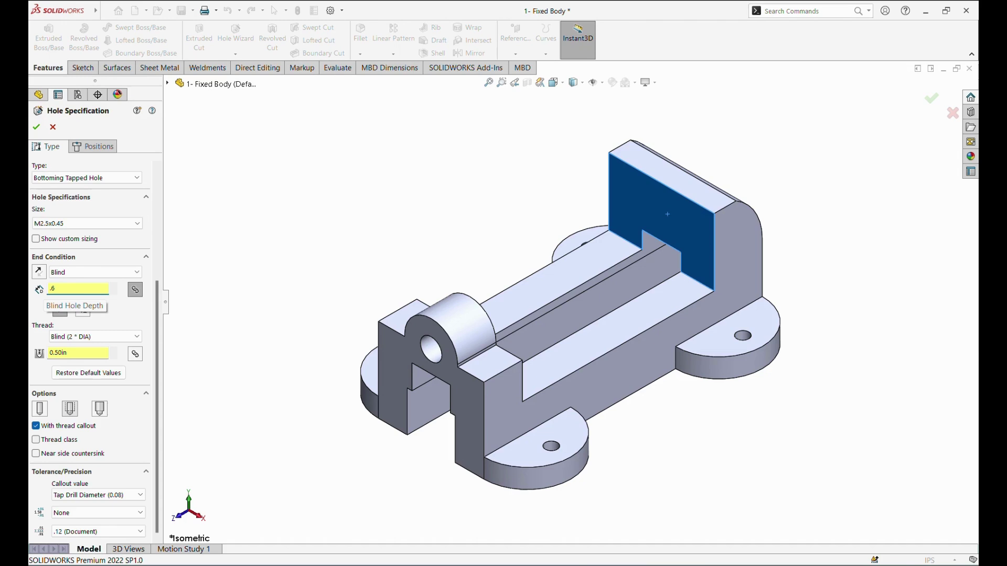
key("Return")
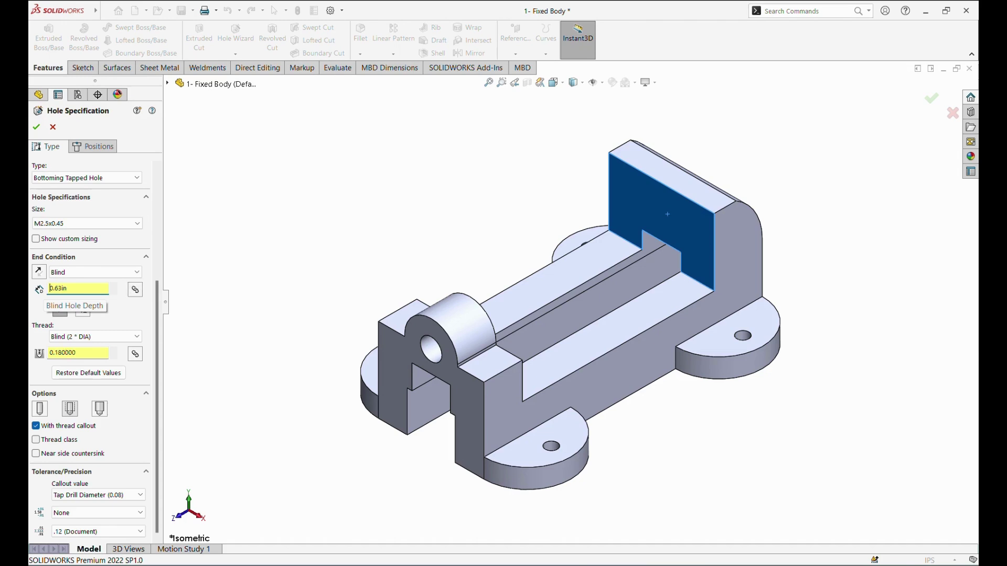
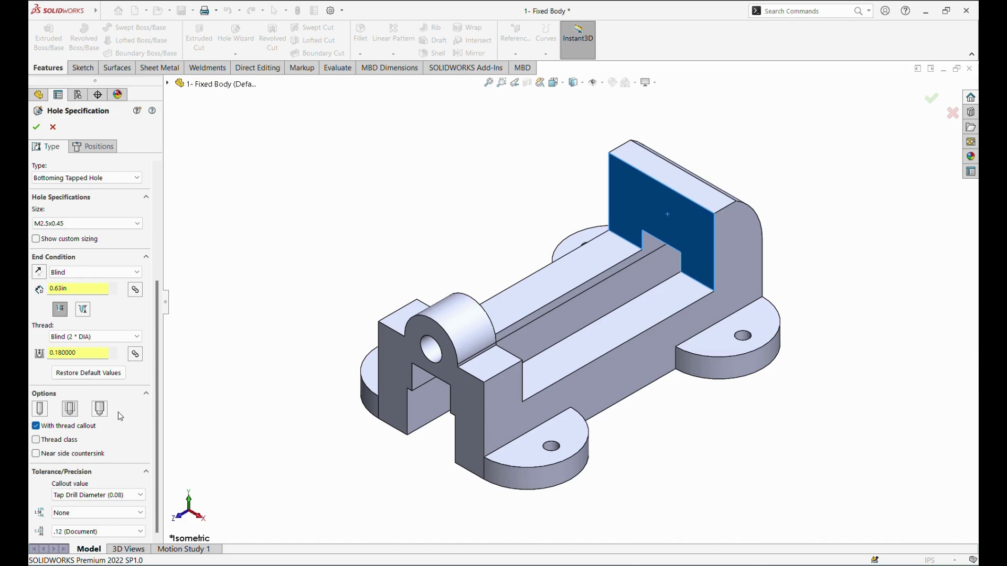
Set the tapped hole's standard to ANSI Inch with a 1/4-20 thread size
left_click_drag(160, 301, 152, 259)
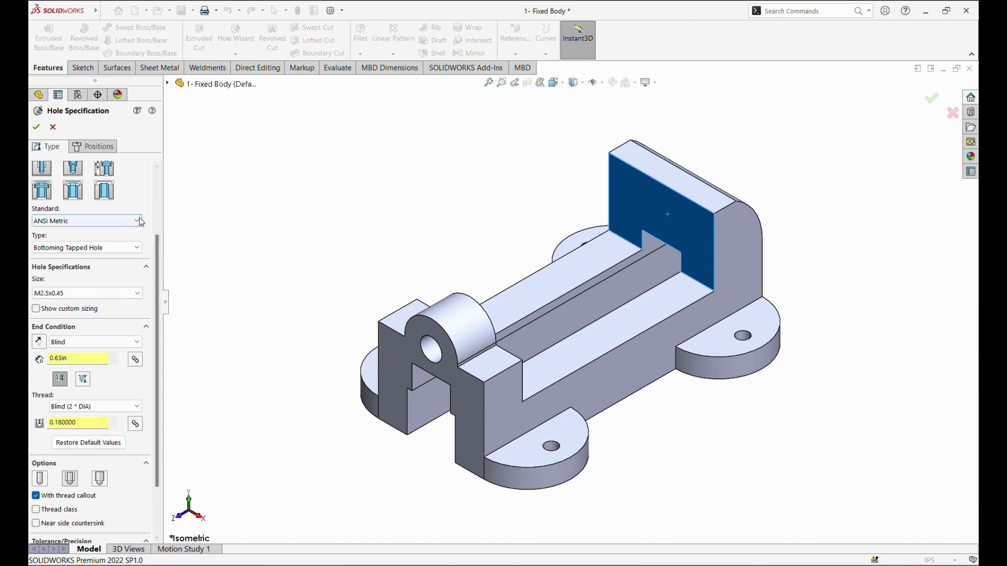
left_click(63, 221)
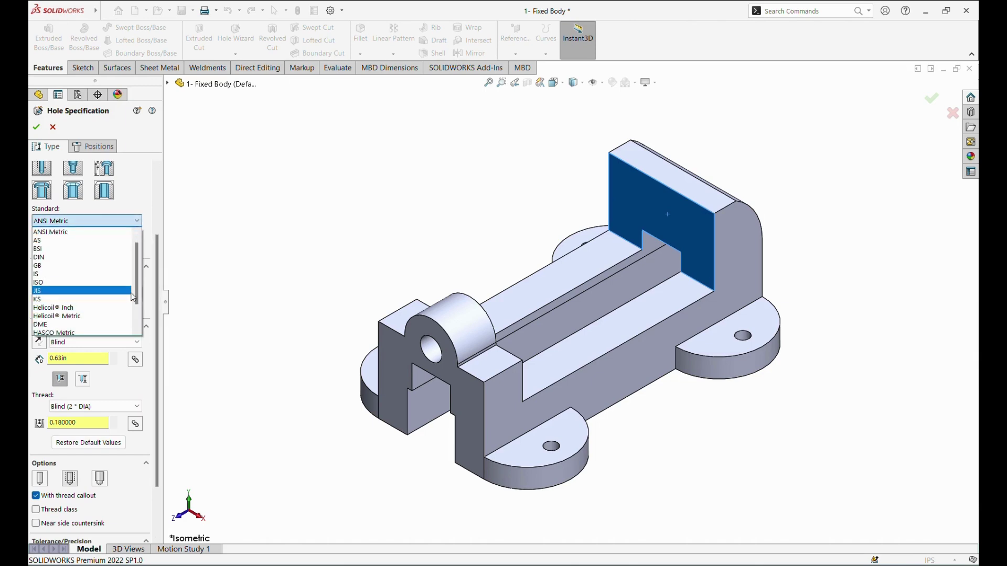
mouse_move(136, 291)
left_mouse_down()
mouse_move(138, 329)
mouse_move(140, 266)
left_mouse_up()
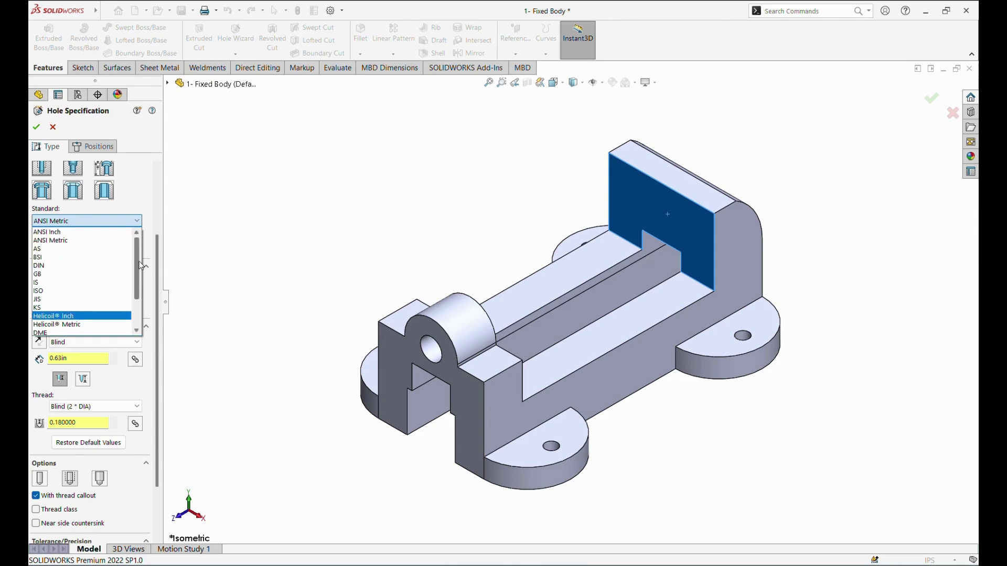
left_click(50, 232)
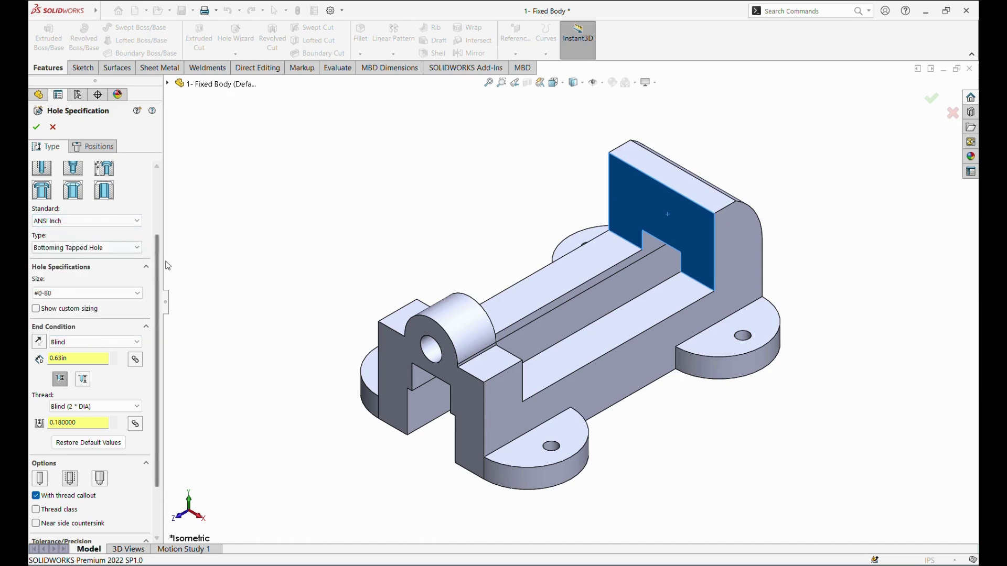
left_click_drag(160, 267, 135, 334)
left_click(135, 265)
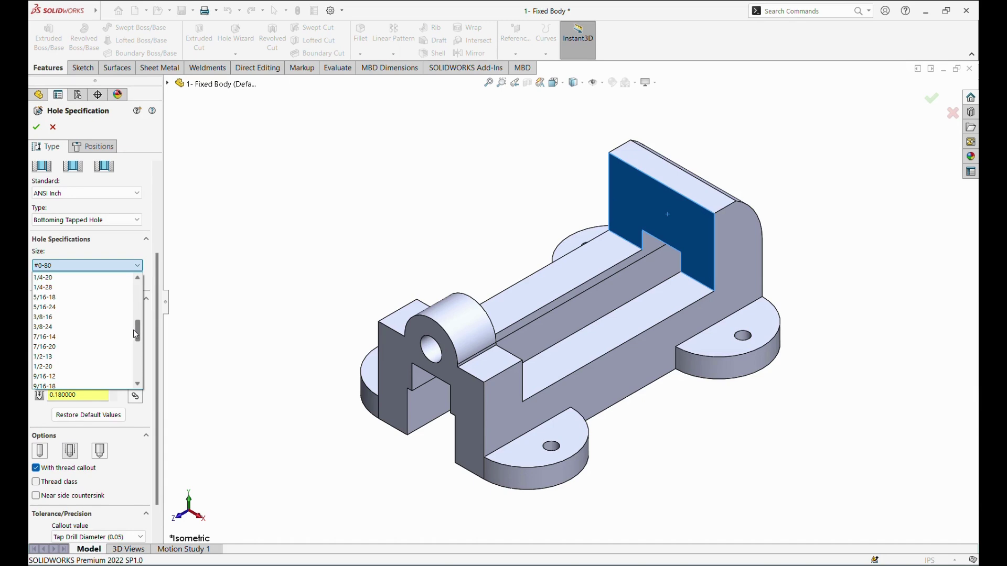
left_click_drag(134, 331, 135, 319)
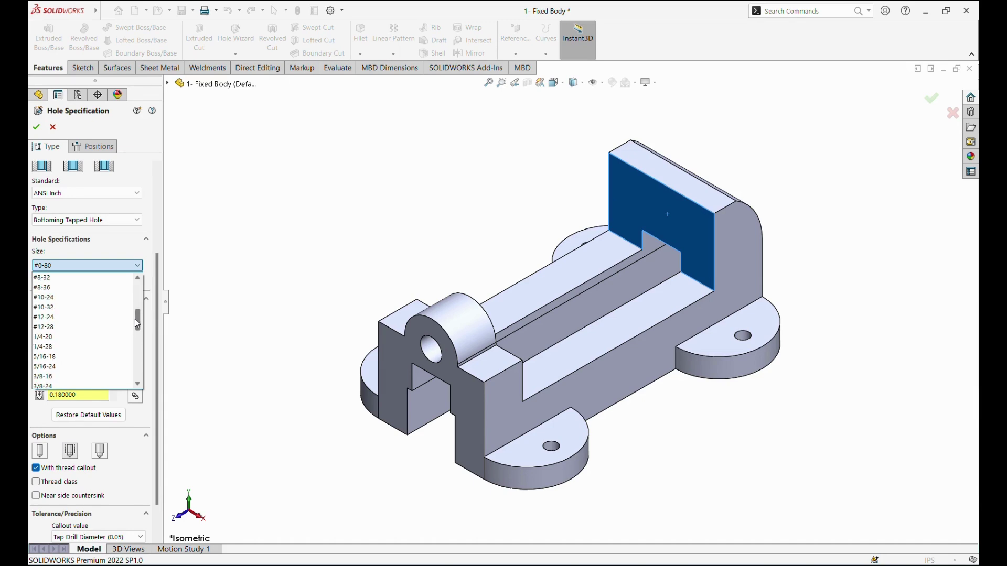
left_click(54, 342)
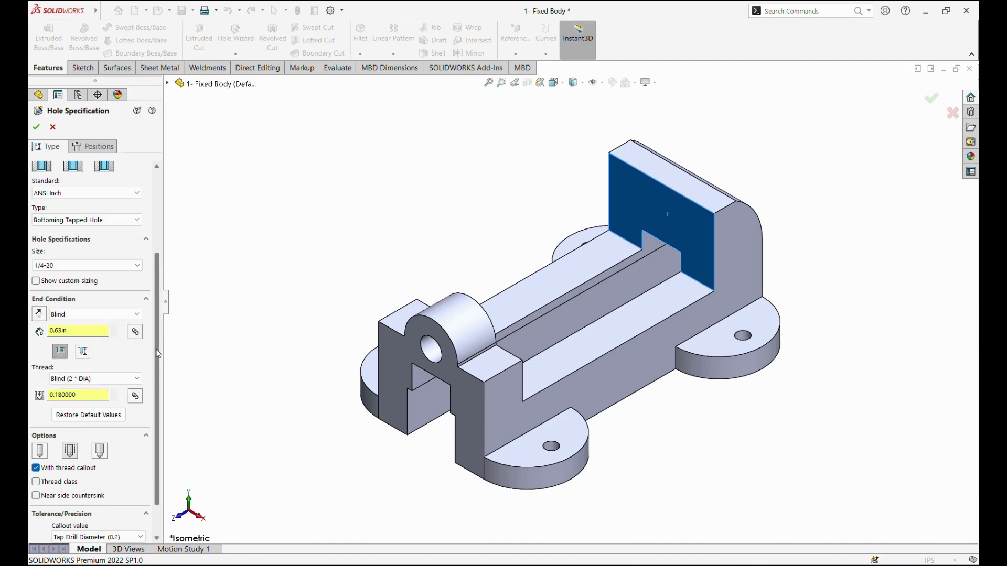
scroll(159, 354, "down", 1)
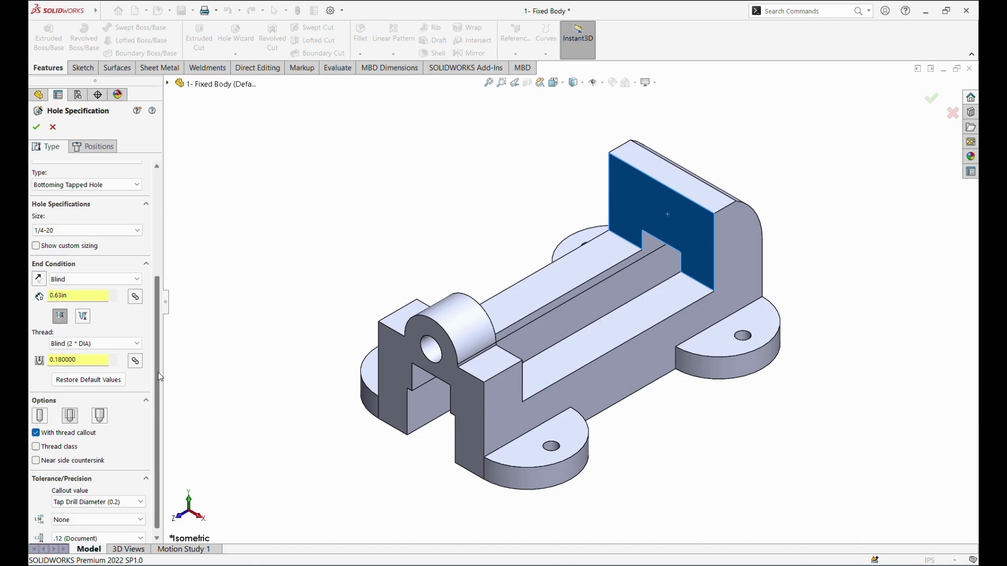
scroll(159, 392, "down", 1)
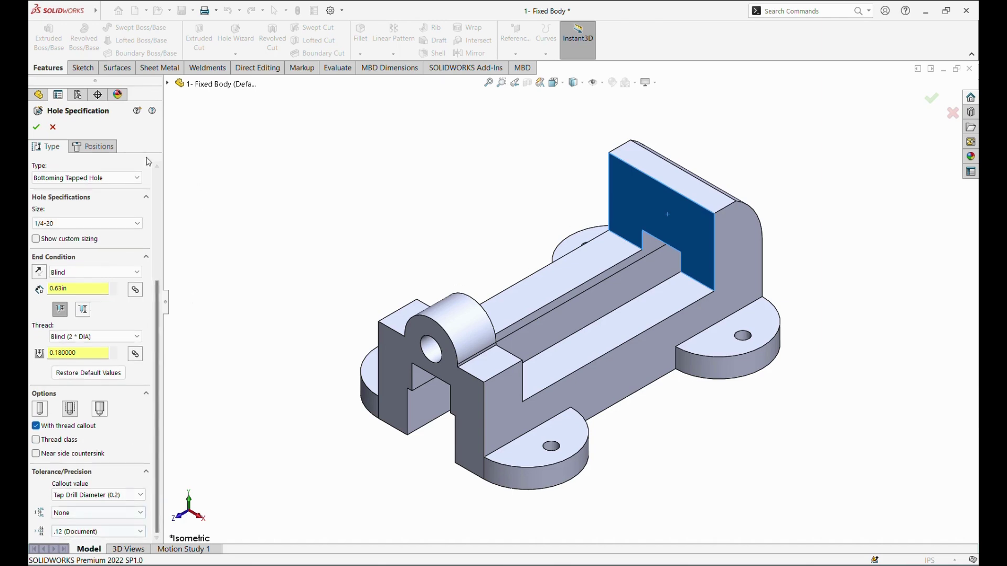
left_click(69, 148)
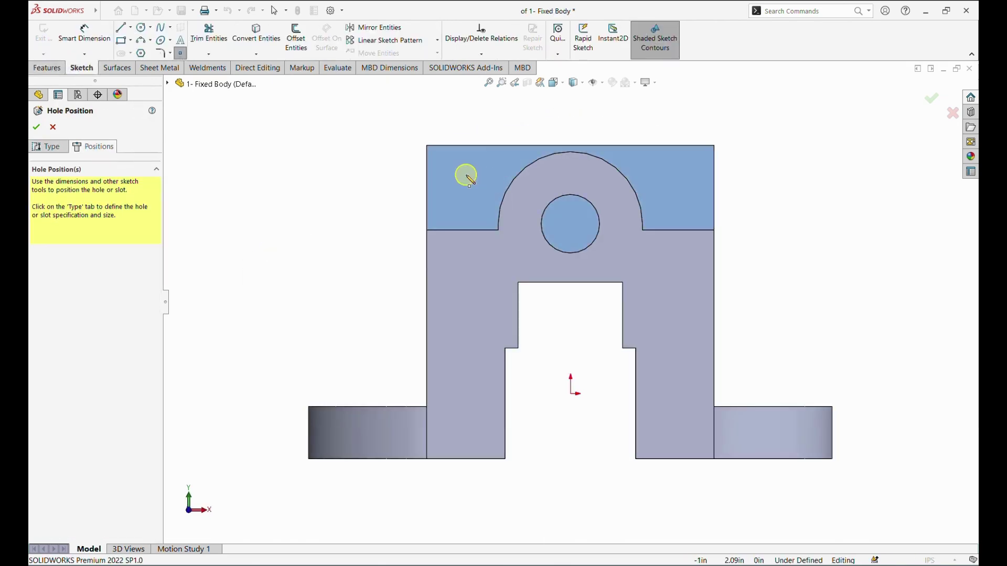
Place two tapped-hole centres side by side across the upper back jaw face
scroll(467, 176, "down", 3)
middle_click_drag(479, 188, 483, 227)
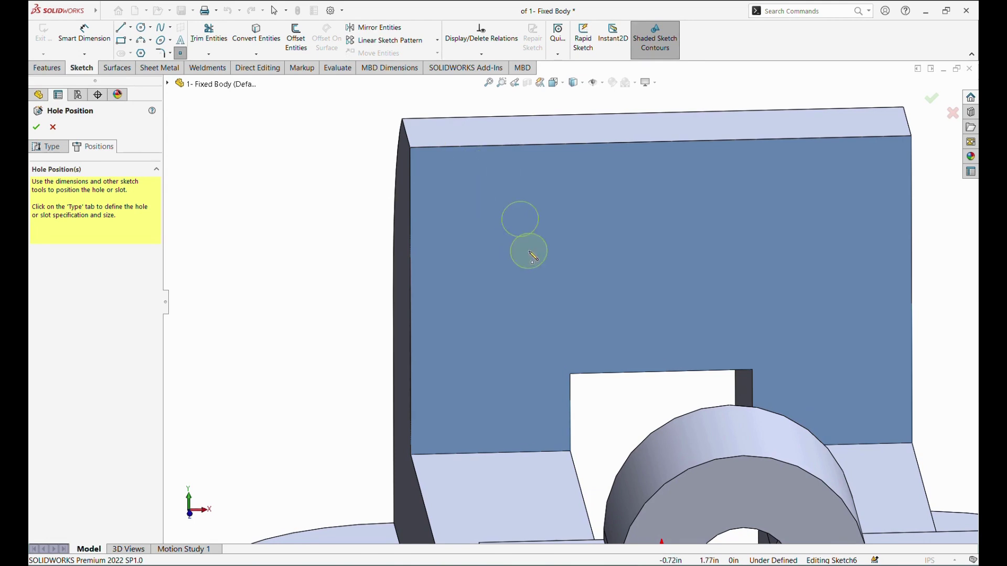
left_click(527, 251)
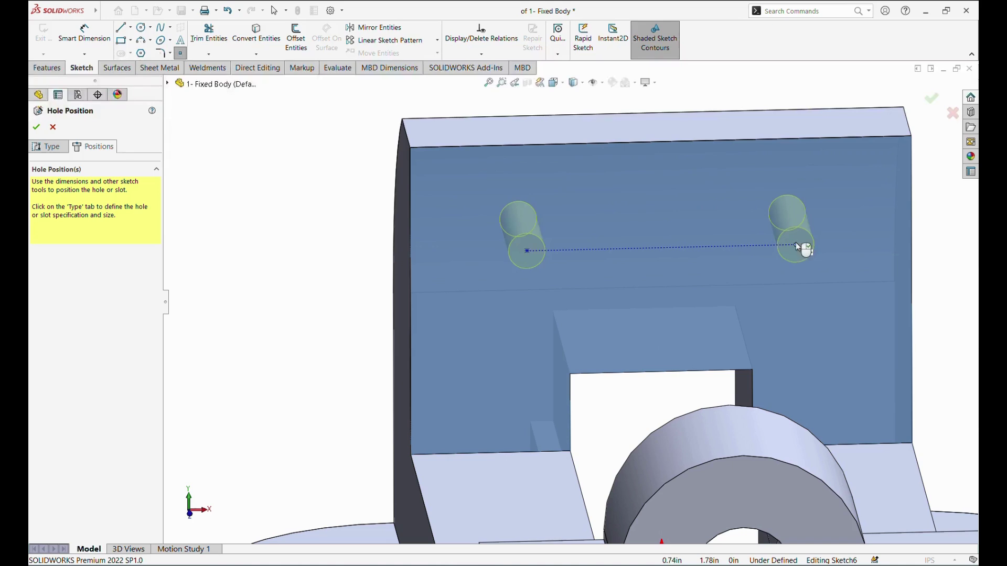
left_click(795, 244)
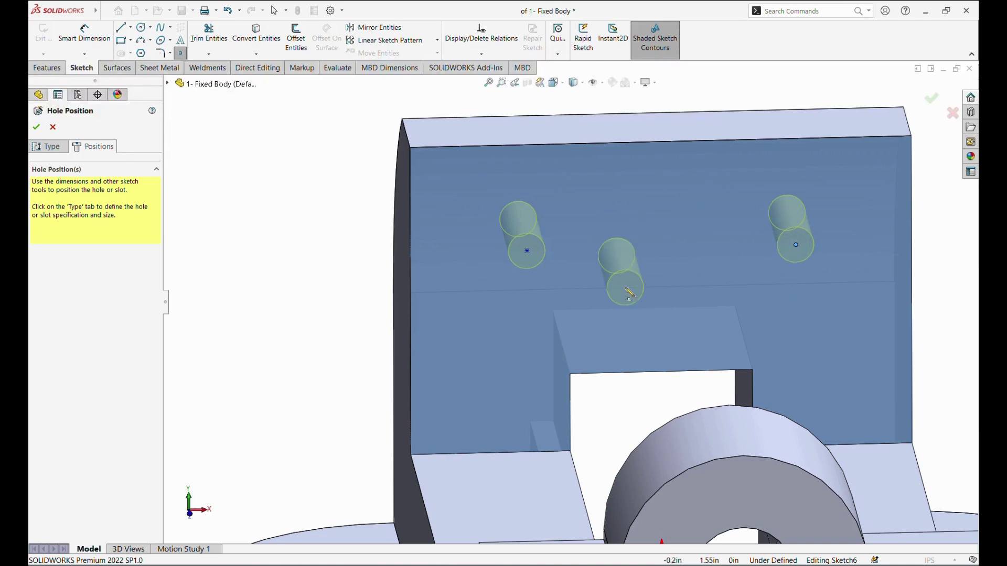
left_click(130, 27)
left_click(127, 53)
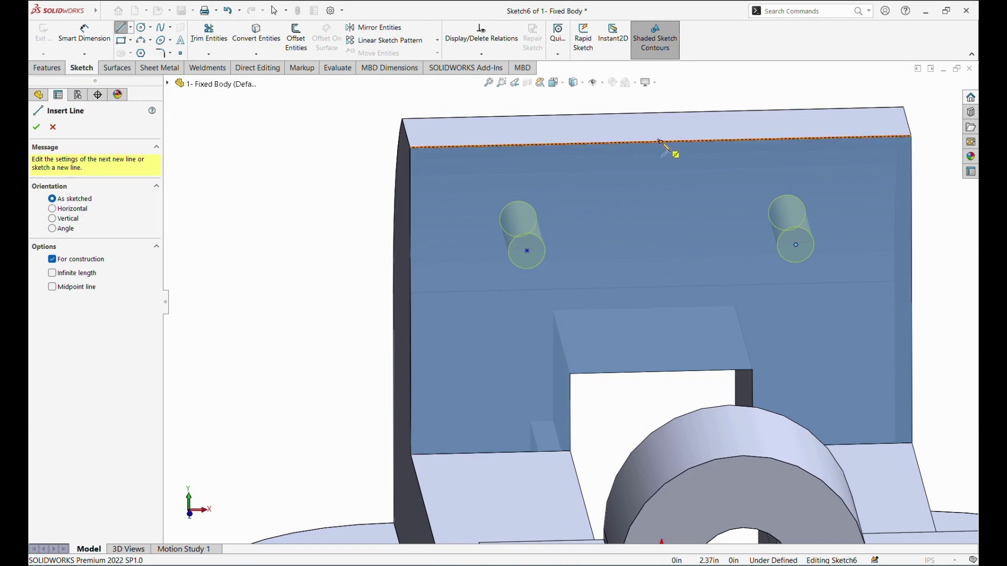
Draw a vertical centreline on the face and dimension the hole spacing to 1.5
left_click(660, 143)
left_click(661, 370)
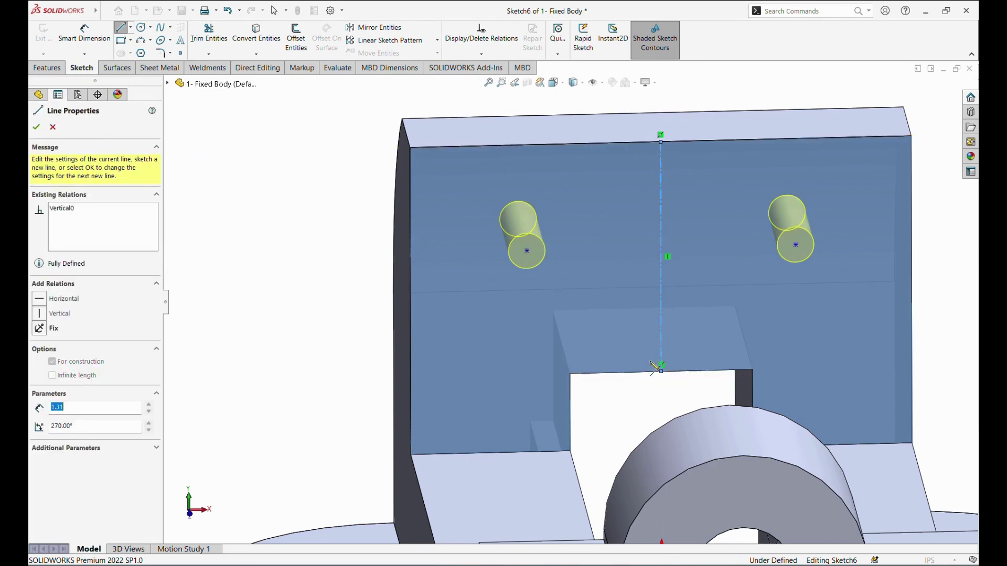
key("Escape")
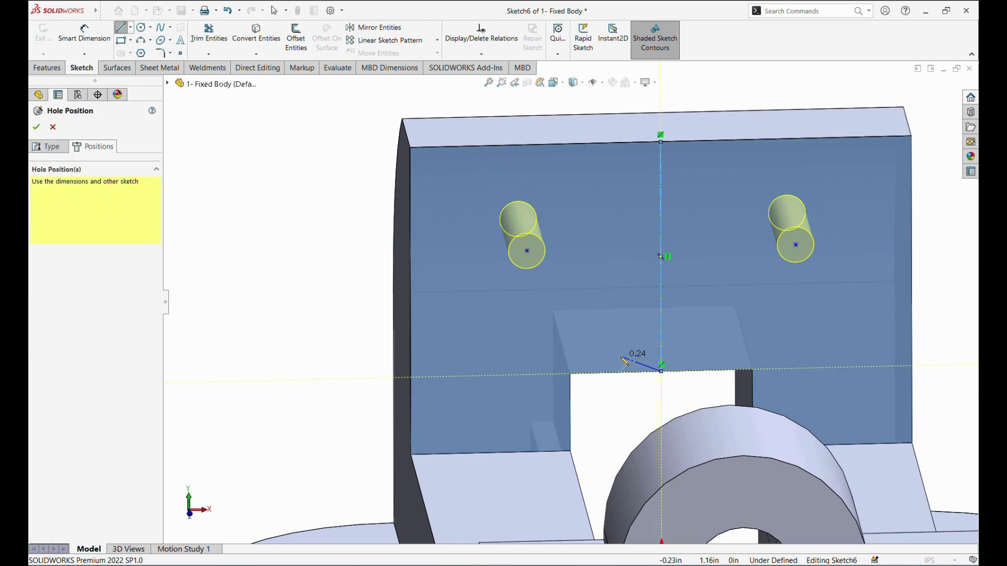
left_click(83, 32)
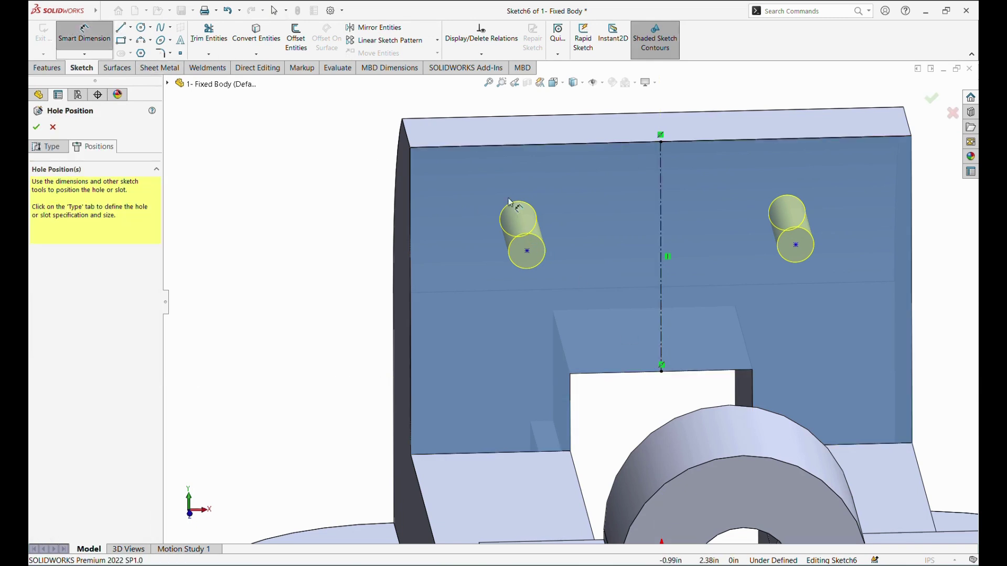
left_click(527, 251)
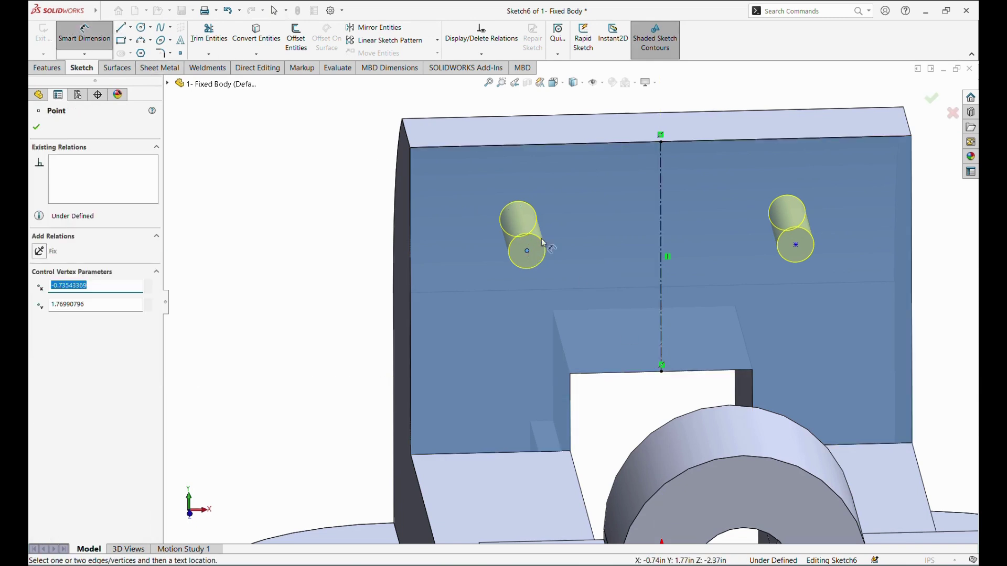
left_click(796, 247)
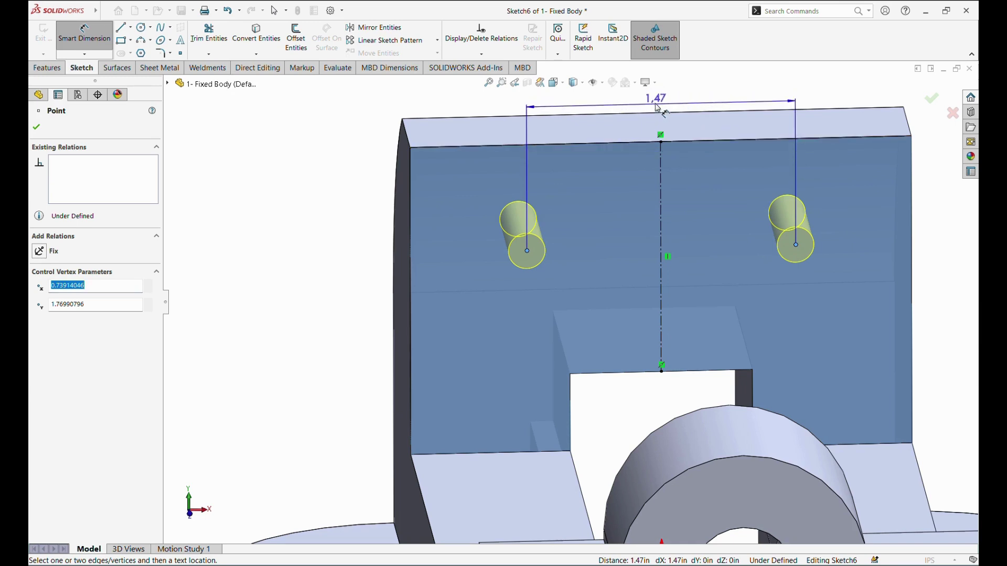
left_click(658, 108)
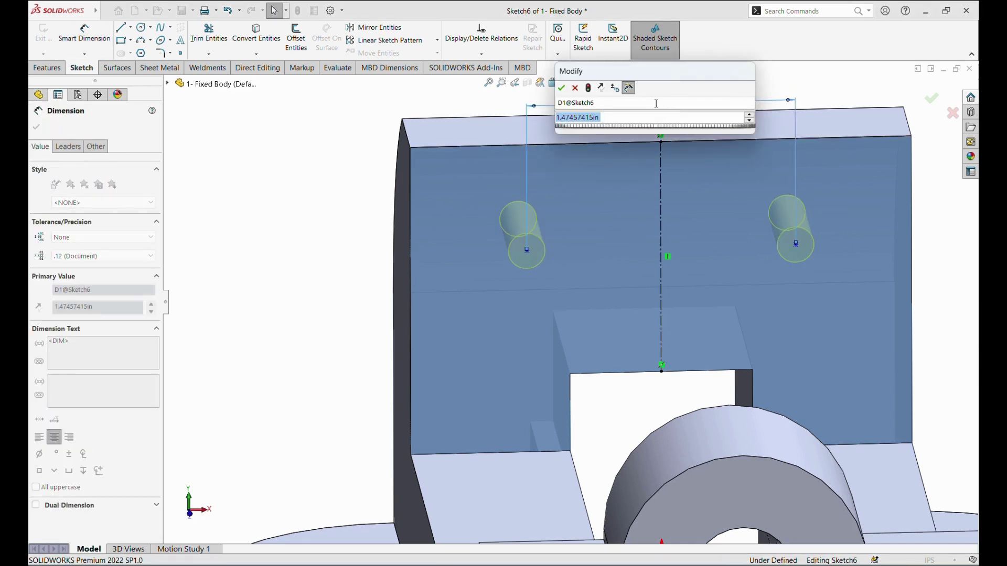
type("1.5")
key("Return")
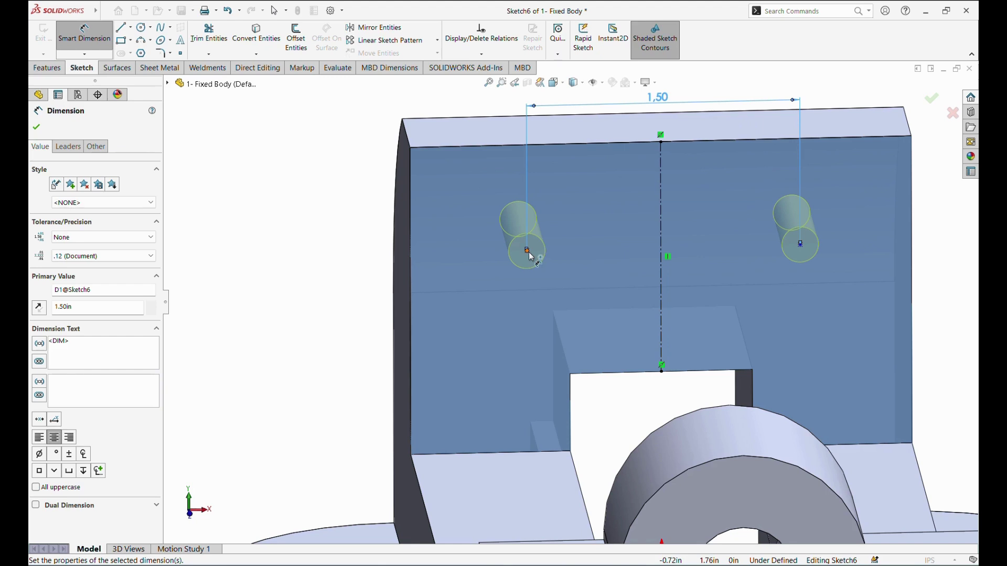
Dimension the left hole centre 1.00 above the face's bottom edge
left_click(529, 253)
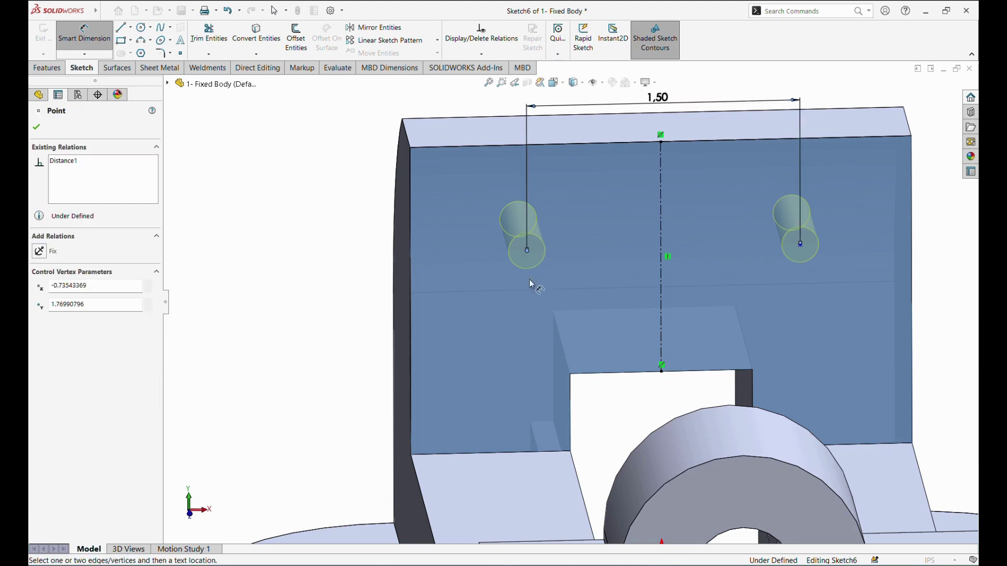
left_click(505, 454)
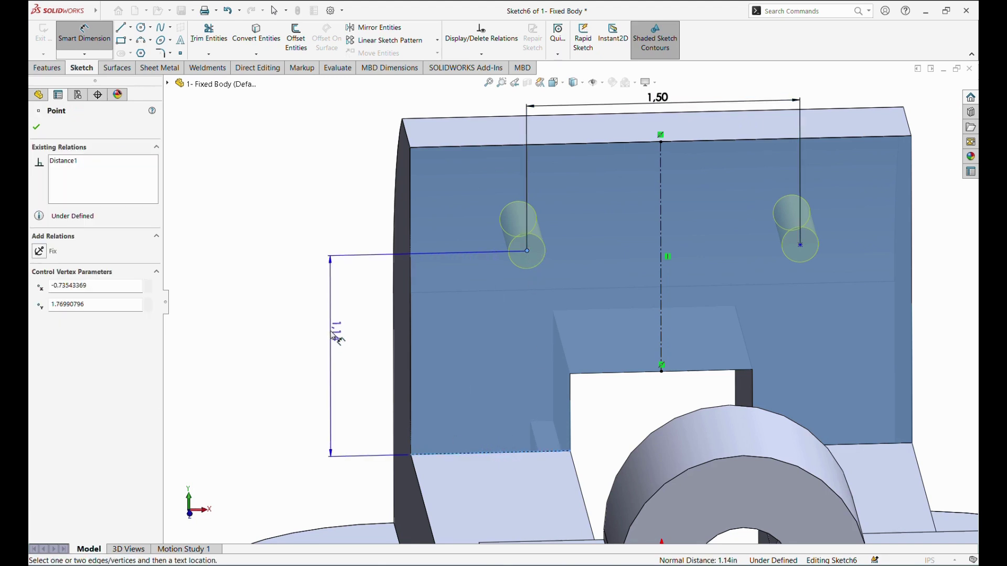
left_click(336, 336)
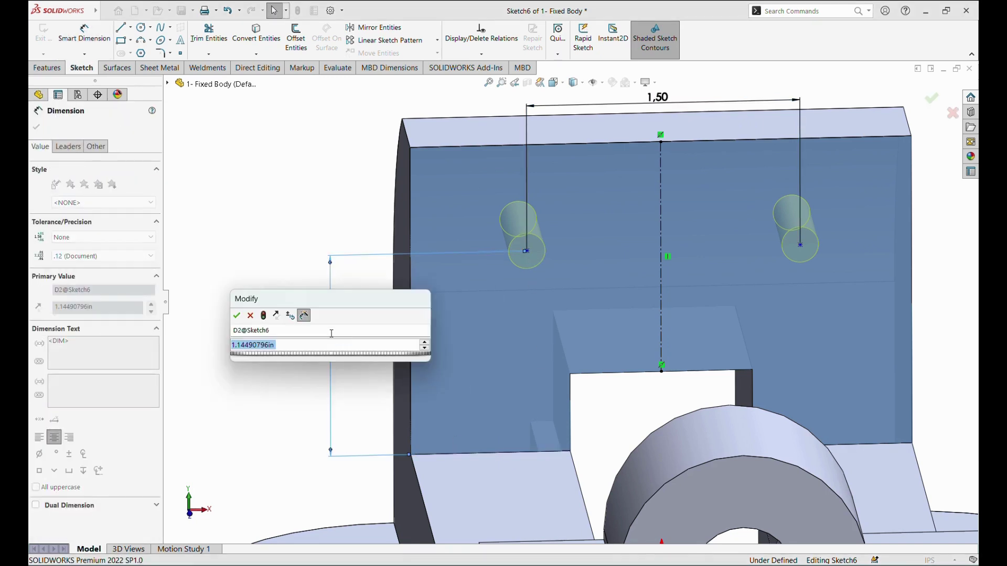
type("1")
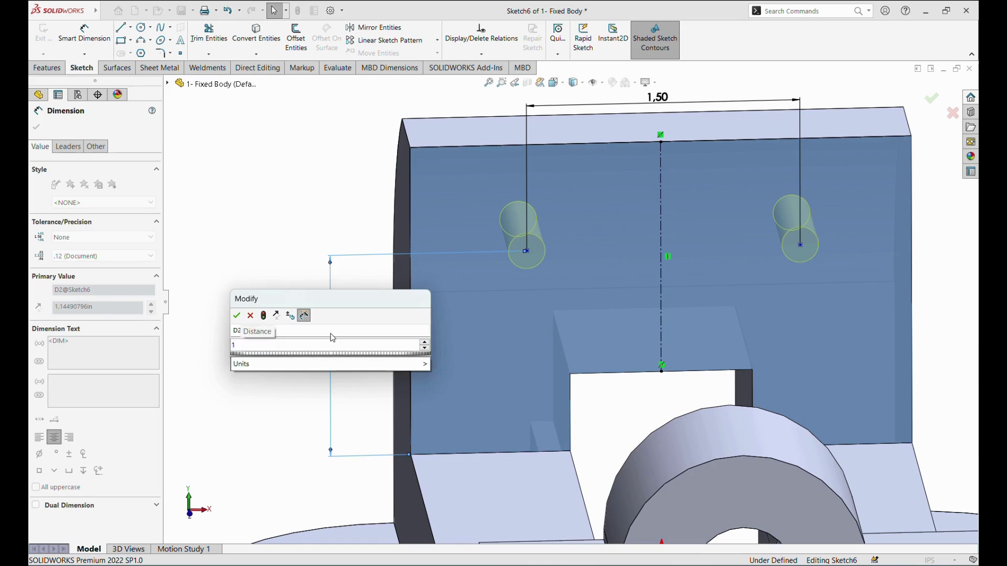
key("Return")
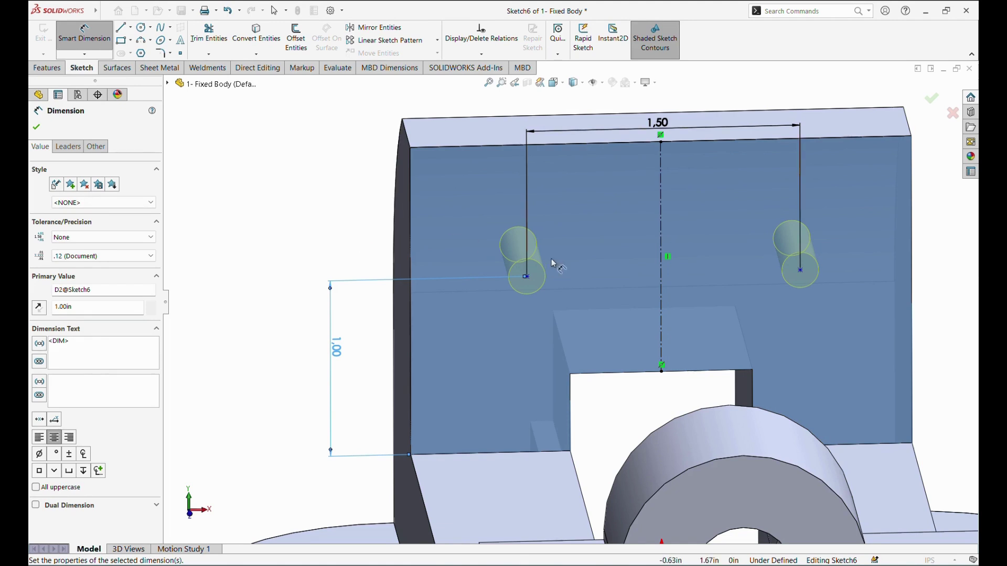
left_click(84, 32)
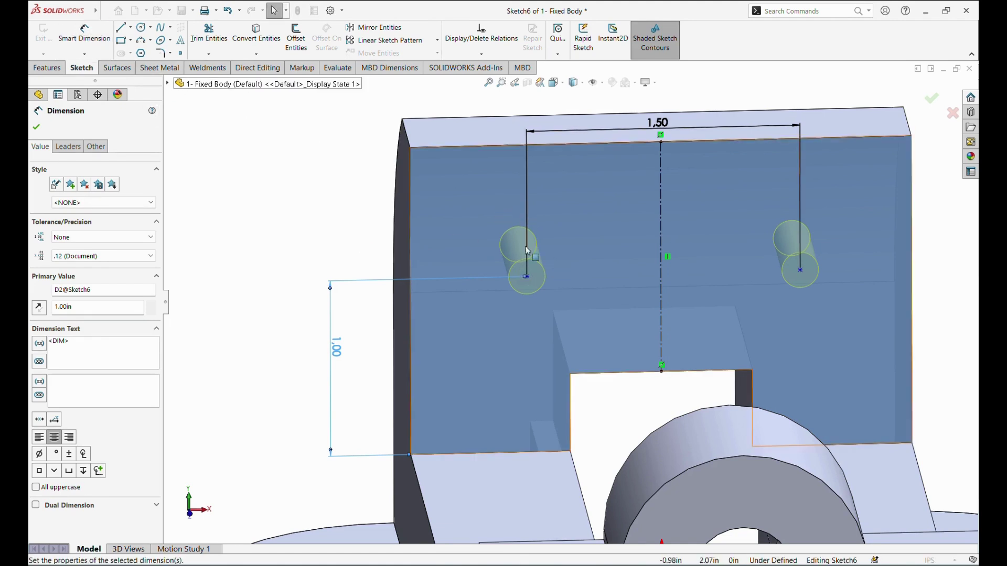
left_click(527, 283)
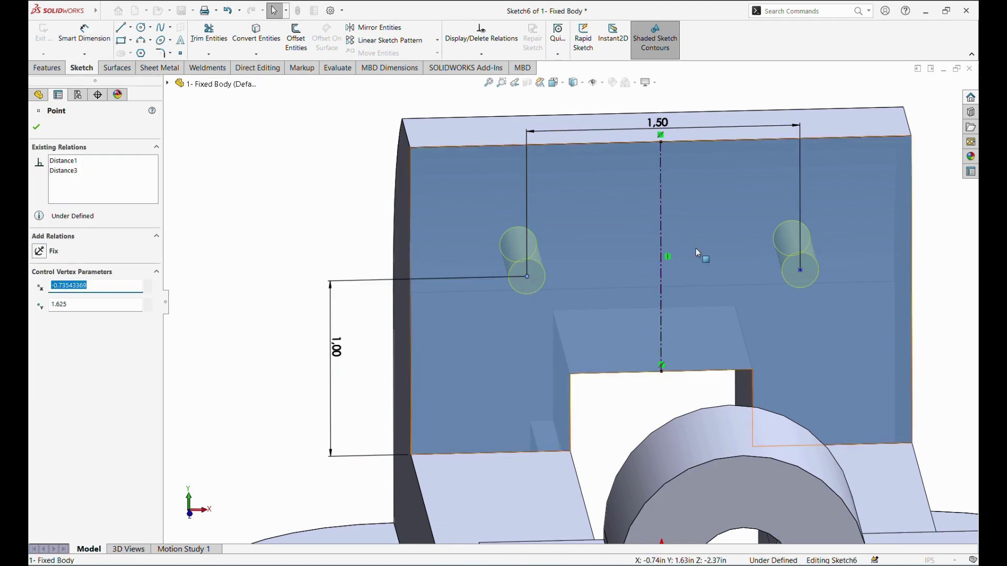
Make the two hole centres level with a Horizontal relation
left_click(801, 271, "ctrl")
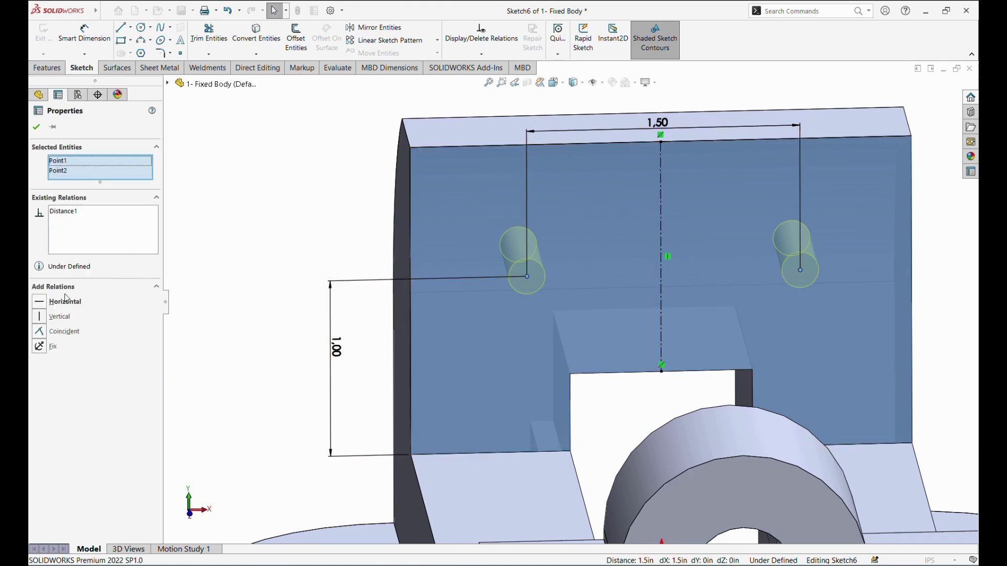
left_click(45, 306)
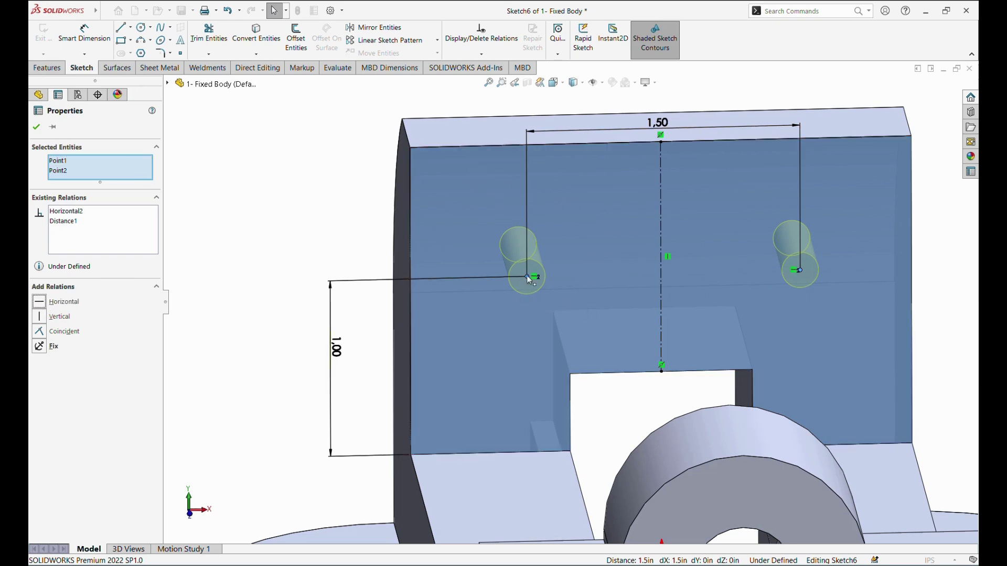
left_click(526, 275)
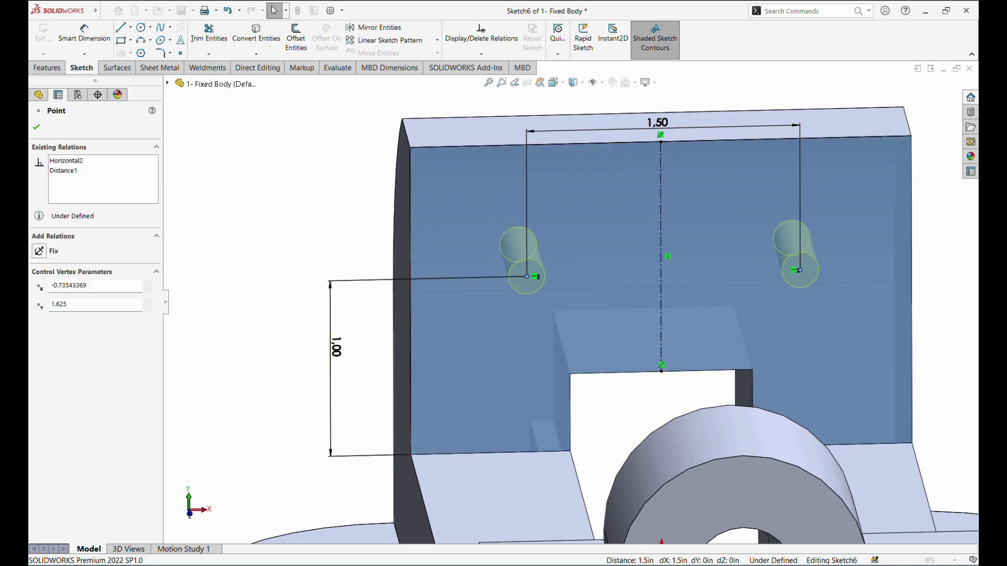
left_click(800, 270)
left_click(662, 234, "ctrl")
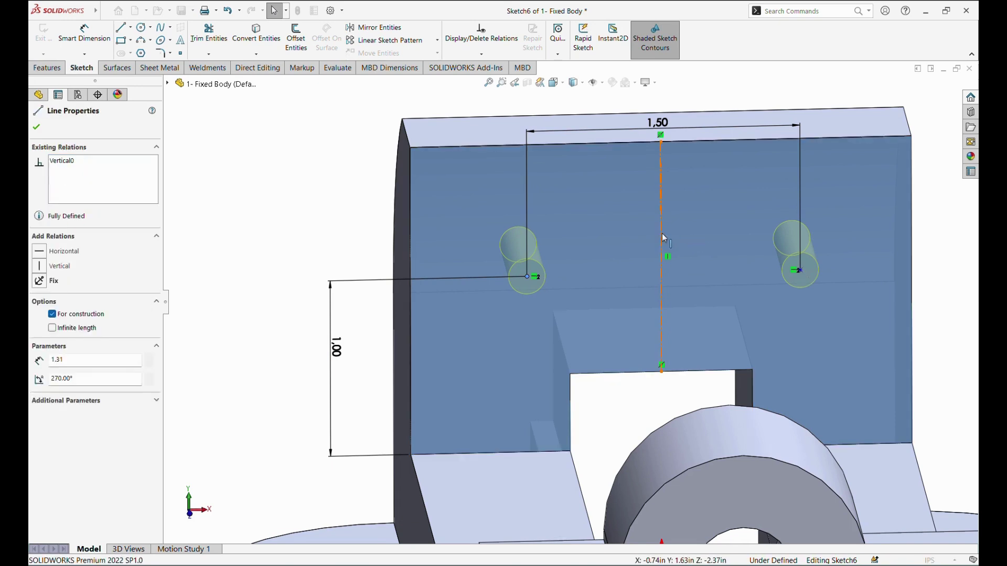
left_click(212, 237)
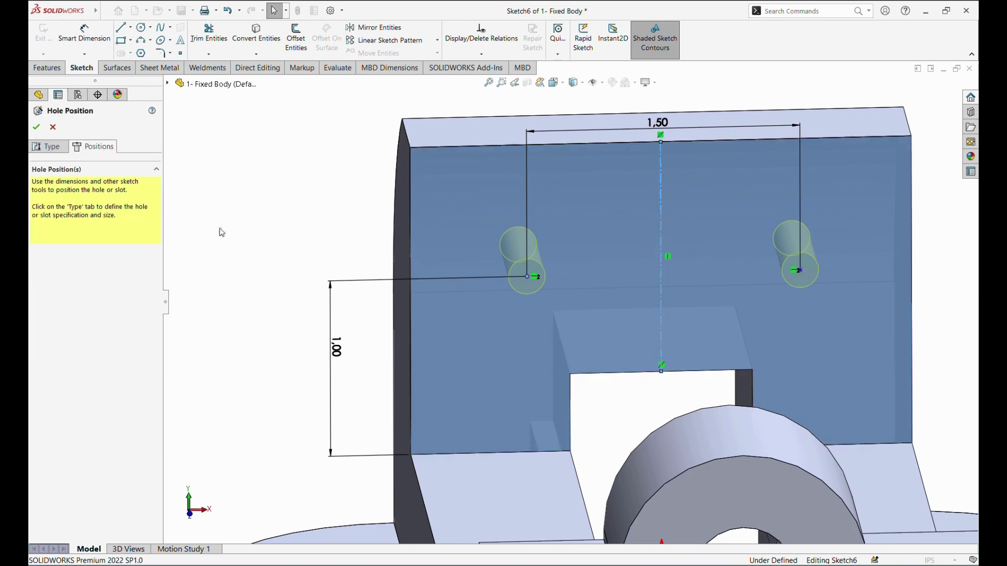
Make both hole centres symmetric about the centreline and create the 1/4-20 tapped holes
left_click(527, 276)
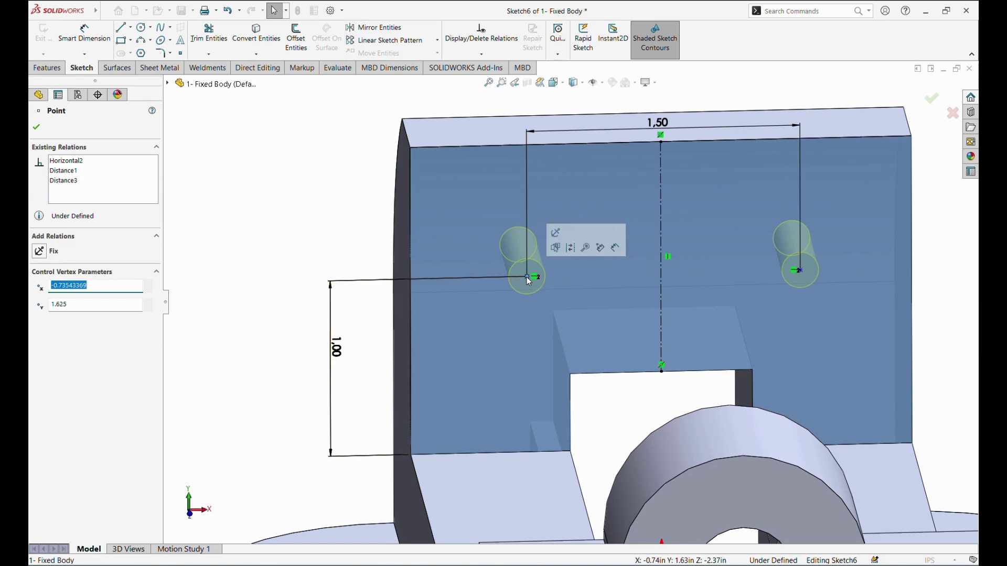
left_click(661, 233, "ctrl")
left_click(270, 215)
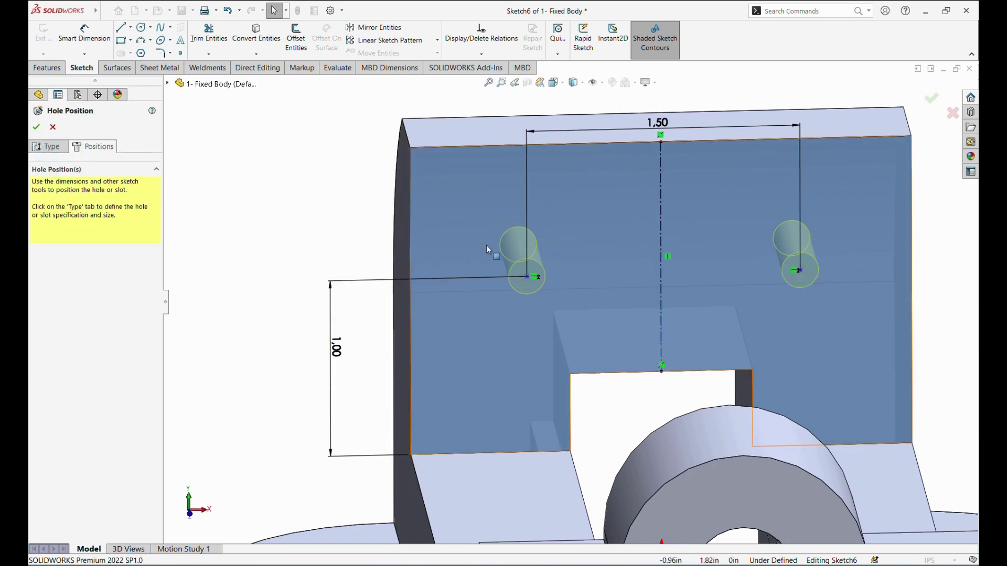
left_click(527, 277)
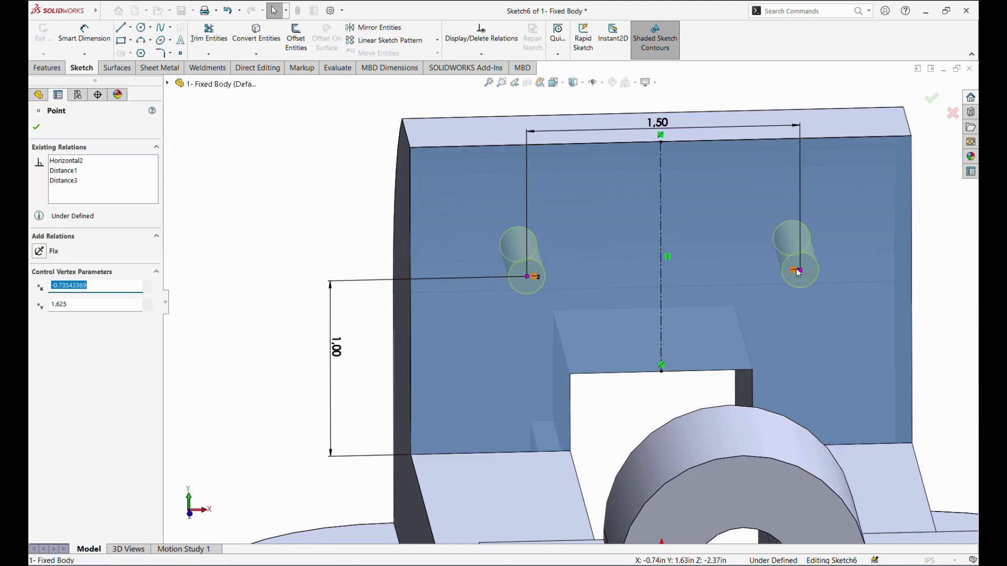
left_click(801, 271, "ctrl")
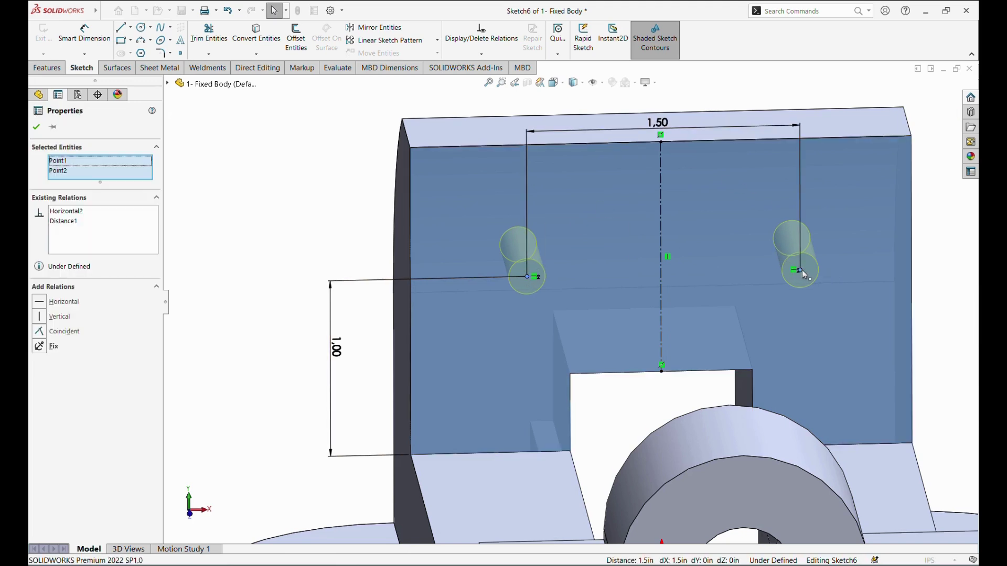
left_click(661, 225, "ctrl")
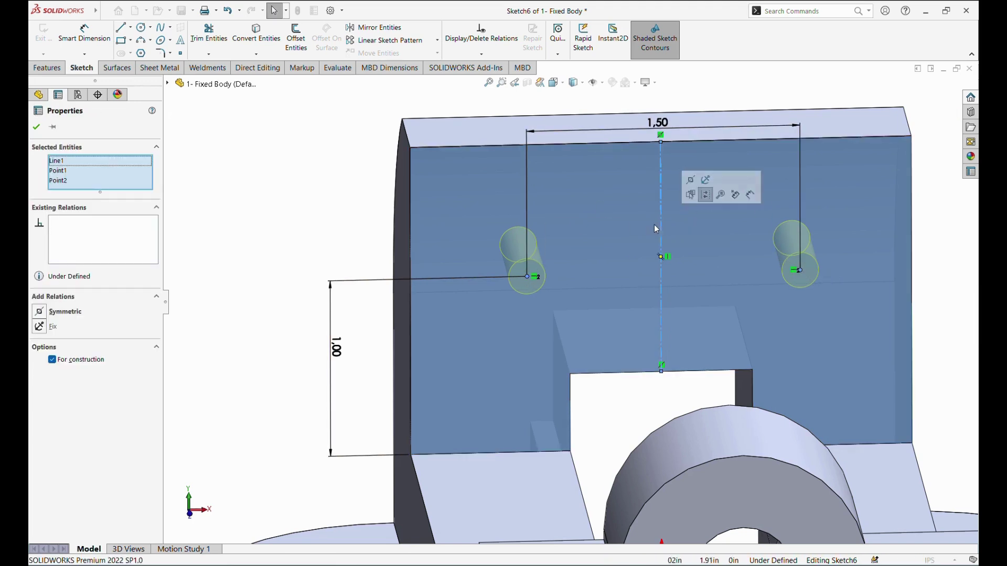
left_click(42, 314)
left_click(198, 202)
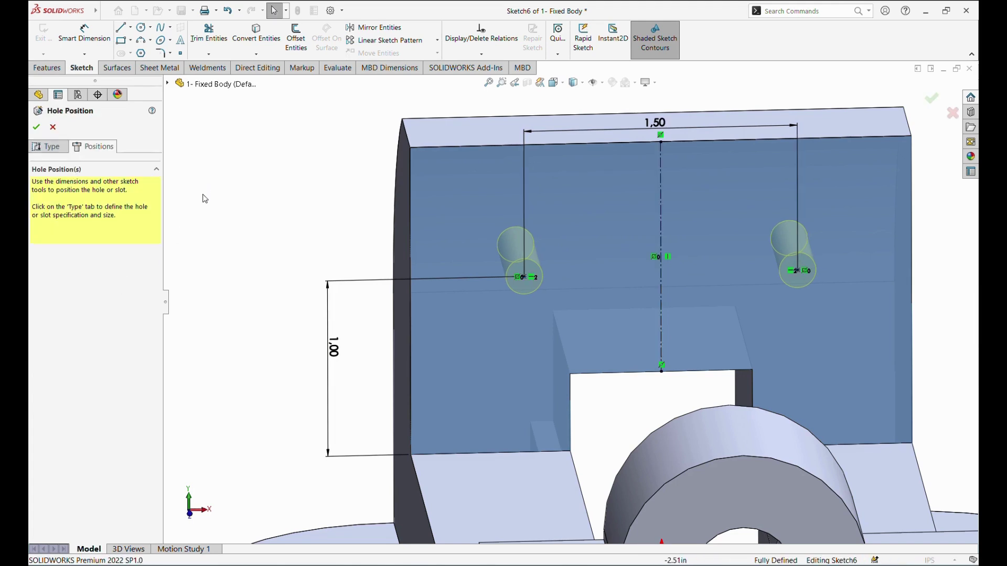
left_click(931, 100)
mouse_move(911, 111)
middle_mouse_down()
mouse_move(900, 202)
mouse_move(659, 106)
middle_mouse_up()
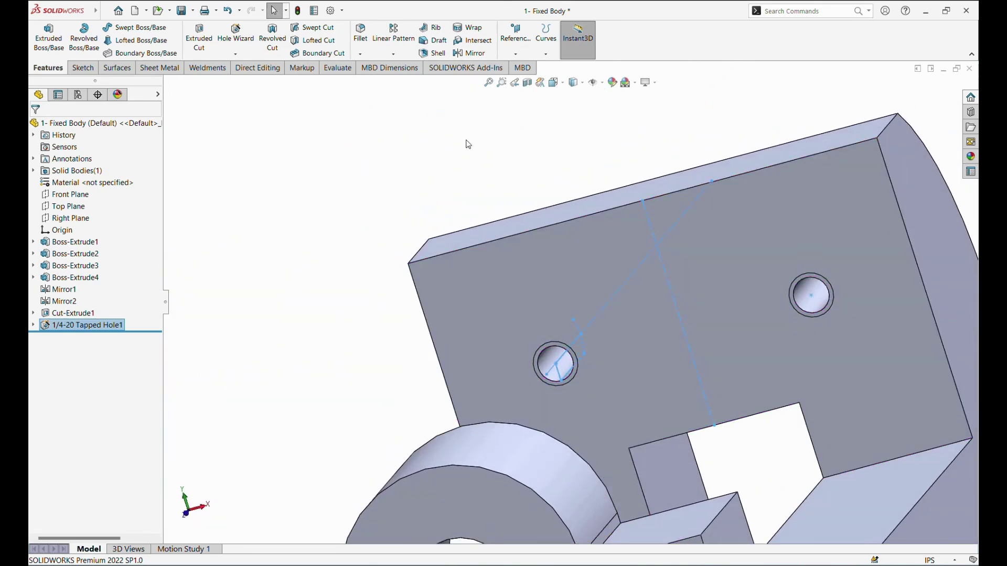
Enable shaded cosmetic threads in the document's Detailing properties
left_click(333, 11)
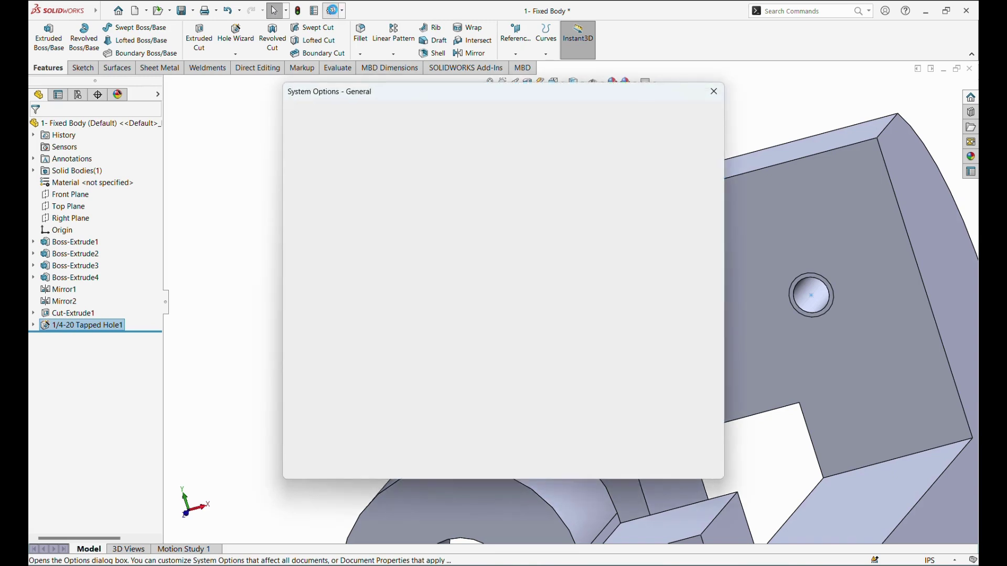
left_click(376, 115)
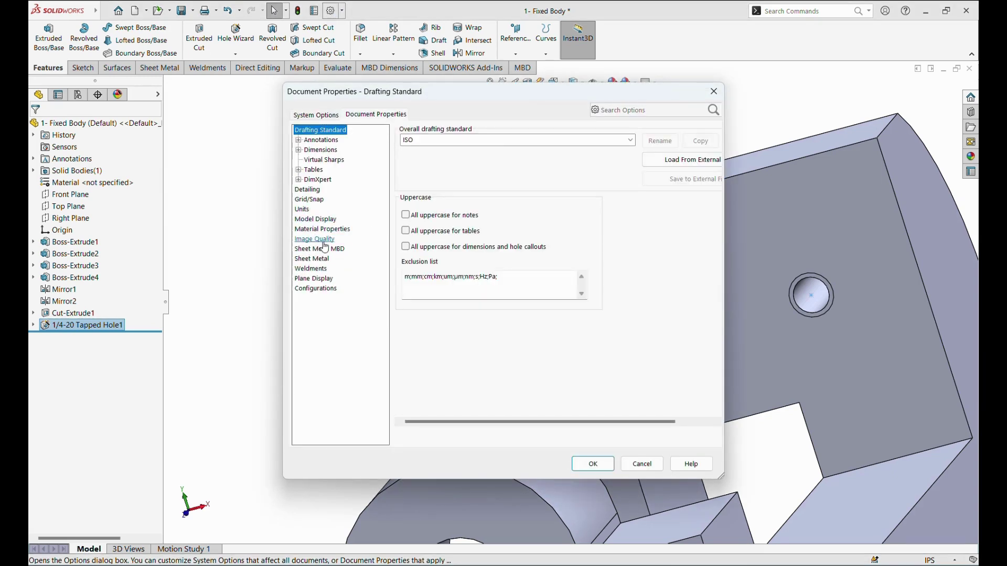
left_click(308, 190)
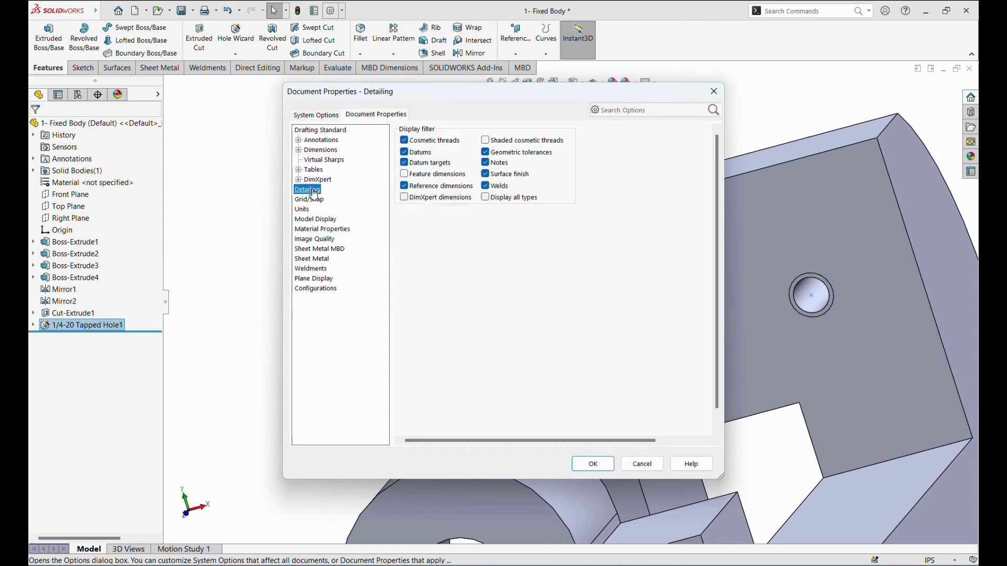
left_click(485, 142)
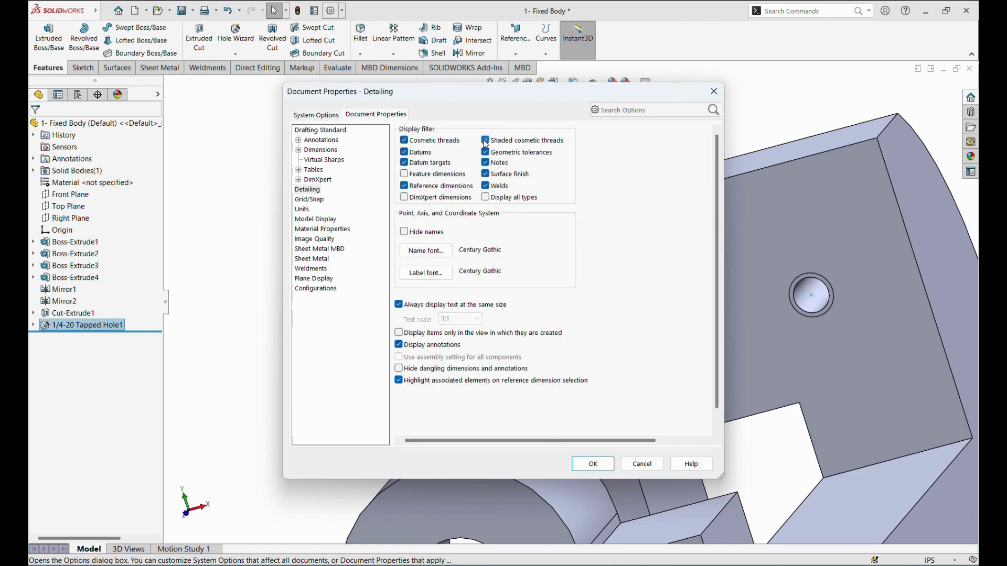
left_click(592, 464)
Inspect the threaded hole, then show the whole vise body in isometric view
scroll(514, 367, "down", 2)
mouse_move(506, 379)
middle_mouse_down()
mouse_move(552, 347)
mouse_move(682, 294)
mouse_move(827, 255)
middle_mouse_up()
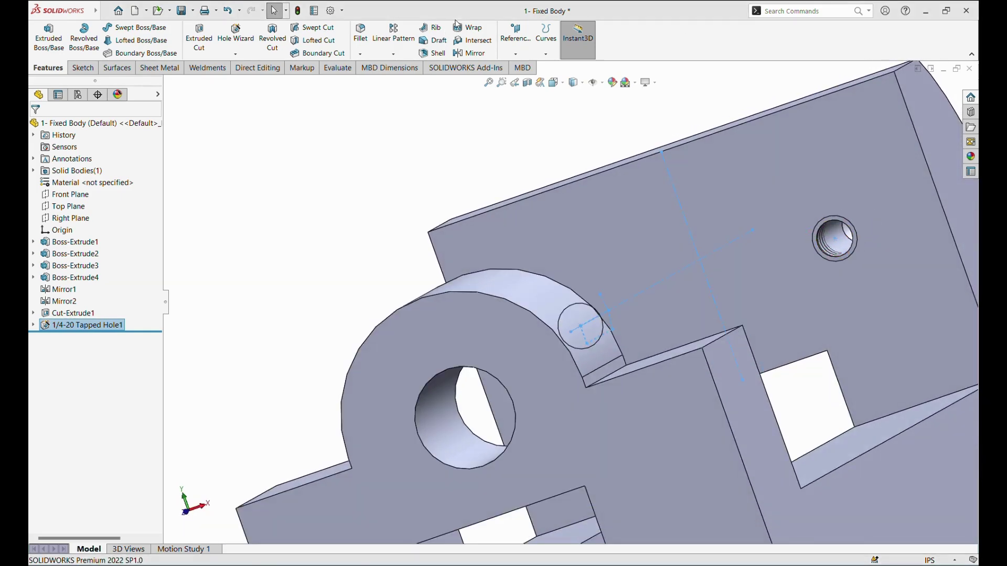
left_click(555, 83)
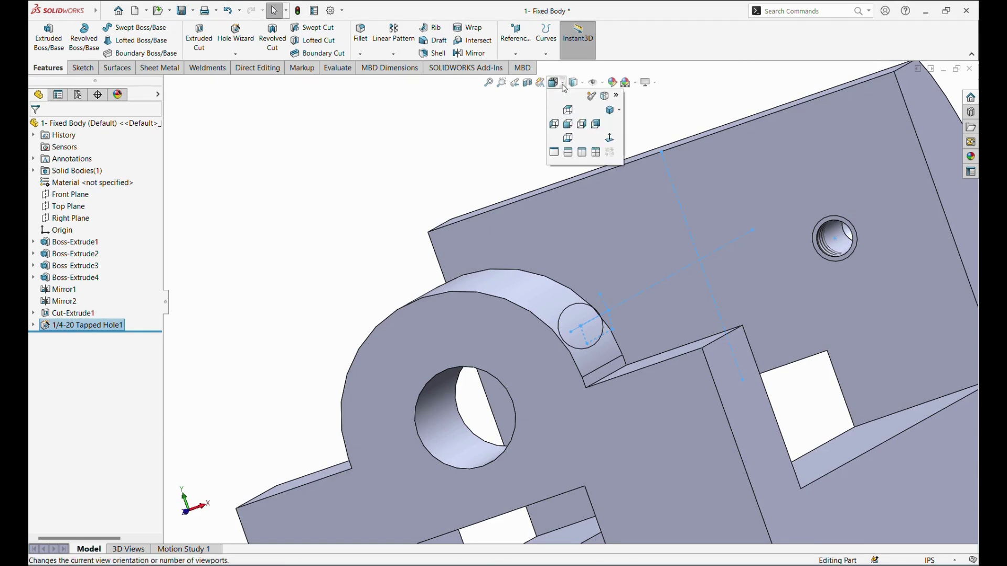
left_click(608, 113)
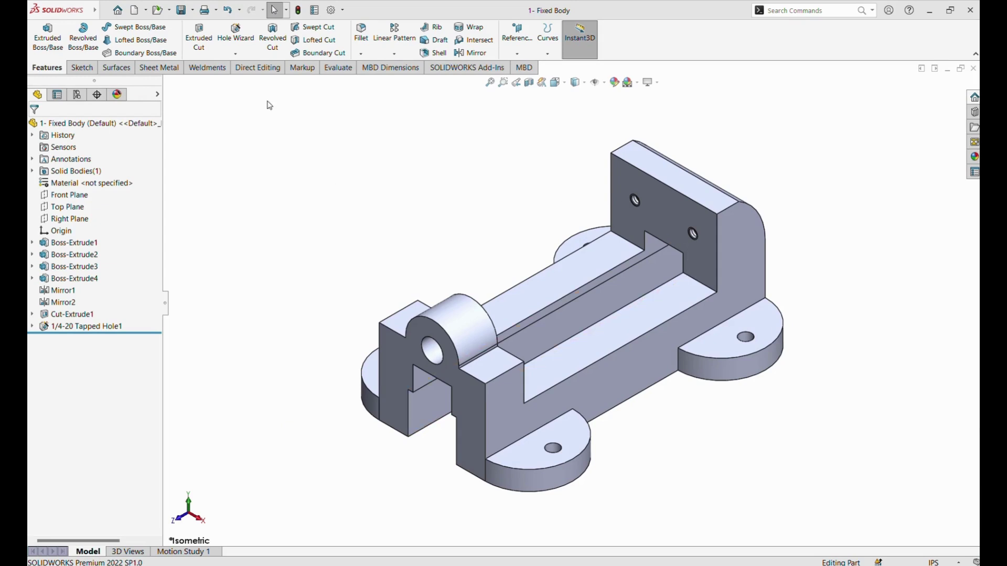
left_click(362, 54)
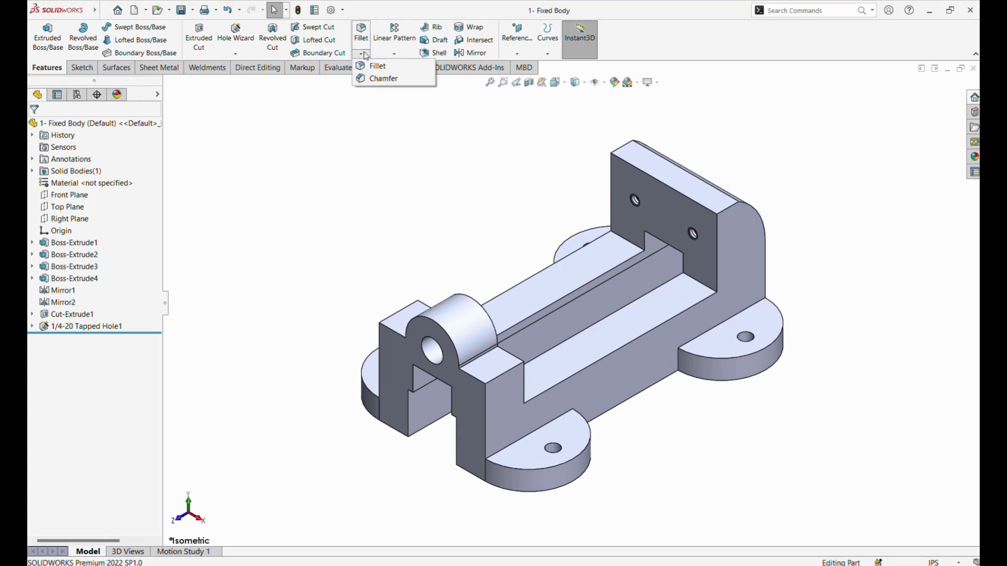
Chamfer the front bore's circular edge by 0.075in
left_click(380, 79)
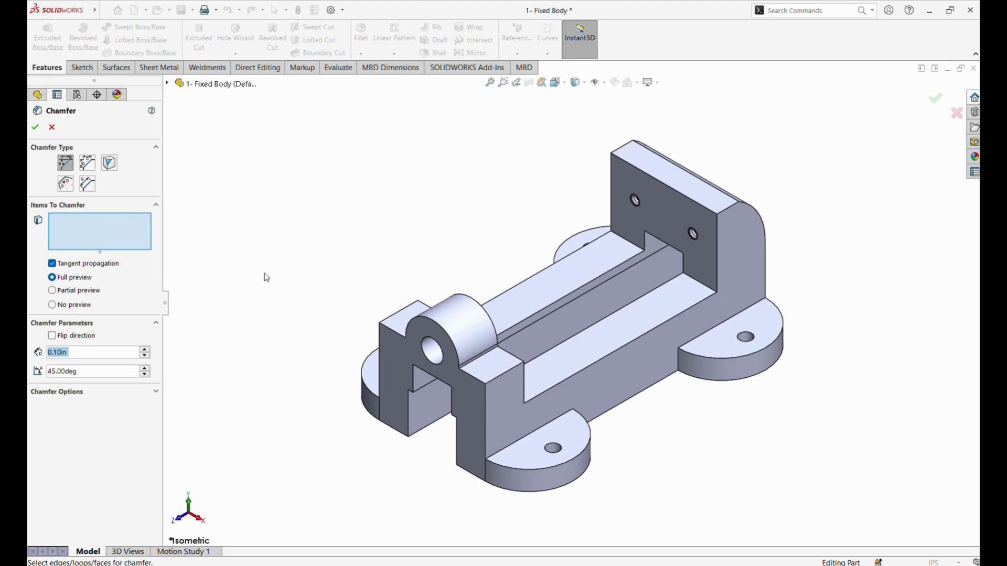
left_click(421, 364)
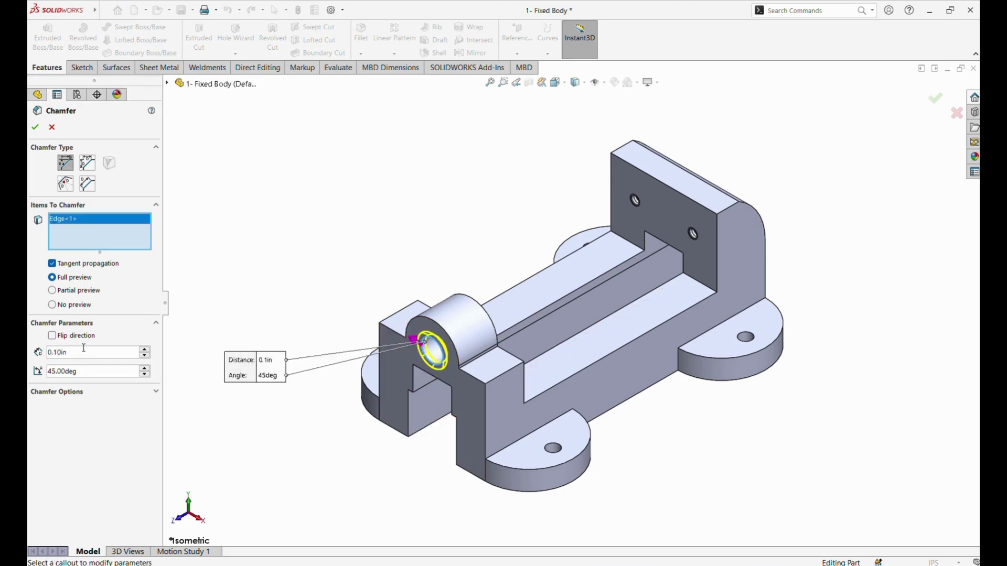
left_click_drag(82, 355, 39, 355)
type(".0")
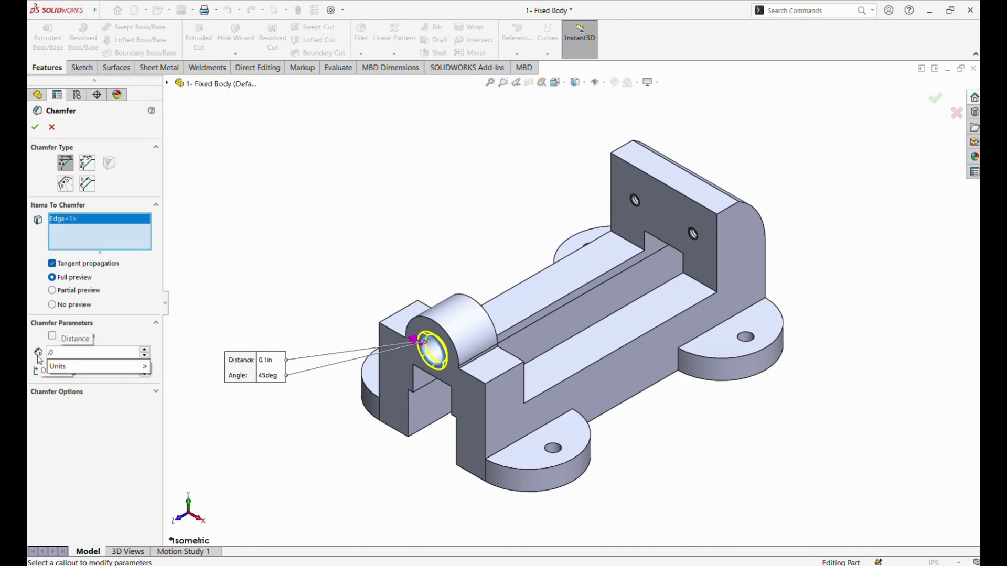
type("75")
key("Return")
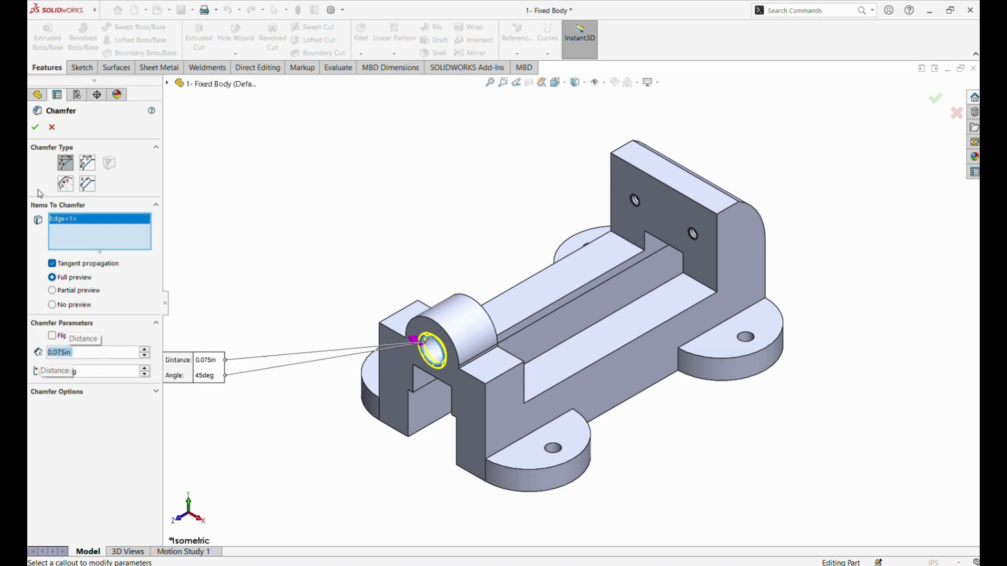
left_click(35, 127)
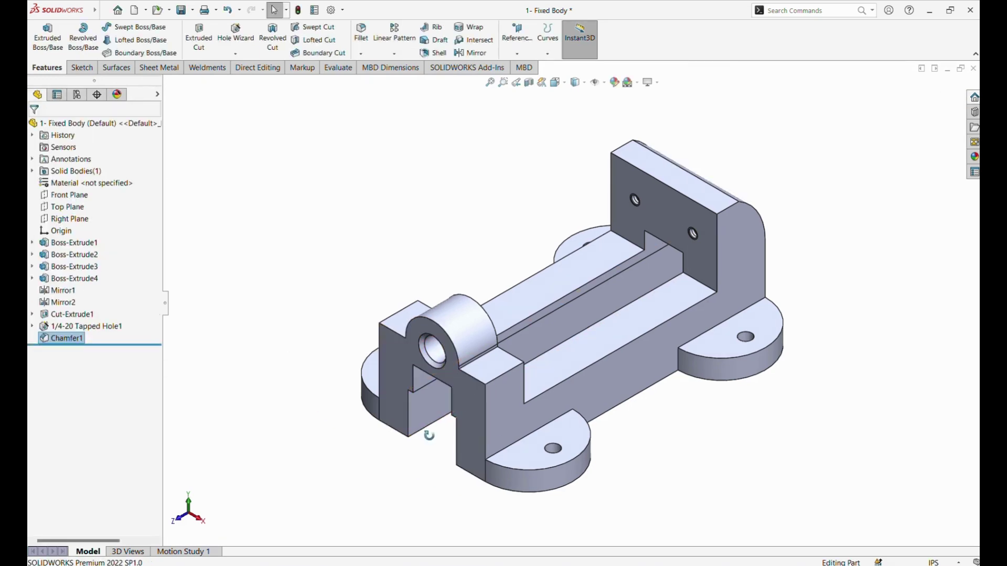
Sketch a circle on the boss front face converted from the bore edge, creating Sketch8
middle_click_drag(429, 435, 435, 399)
left_click(425, 332)
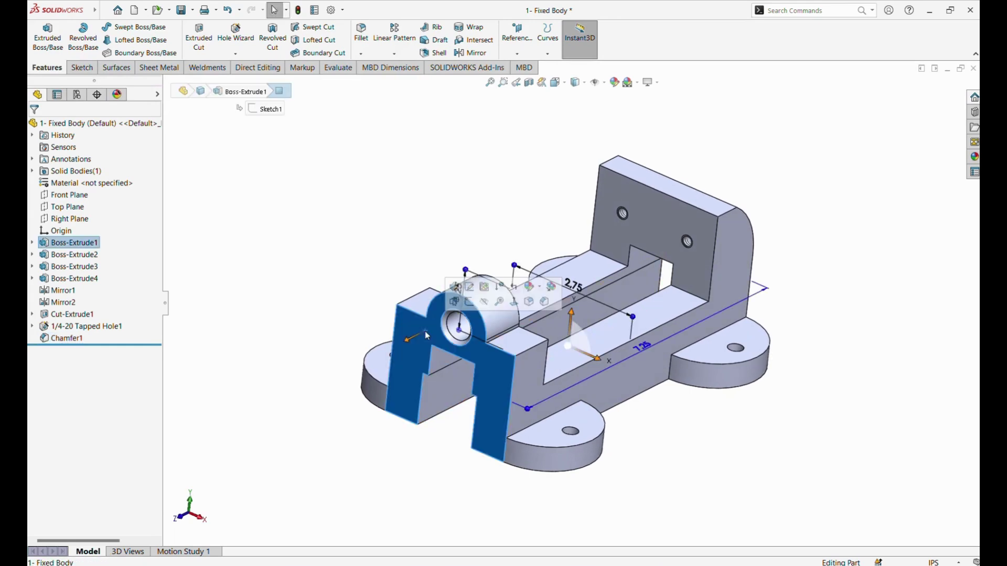
left_click(42, 32)
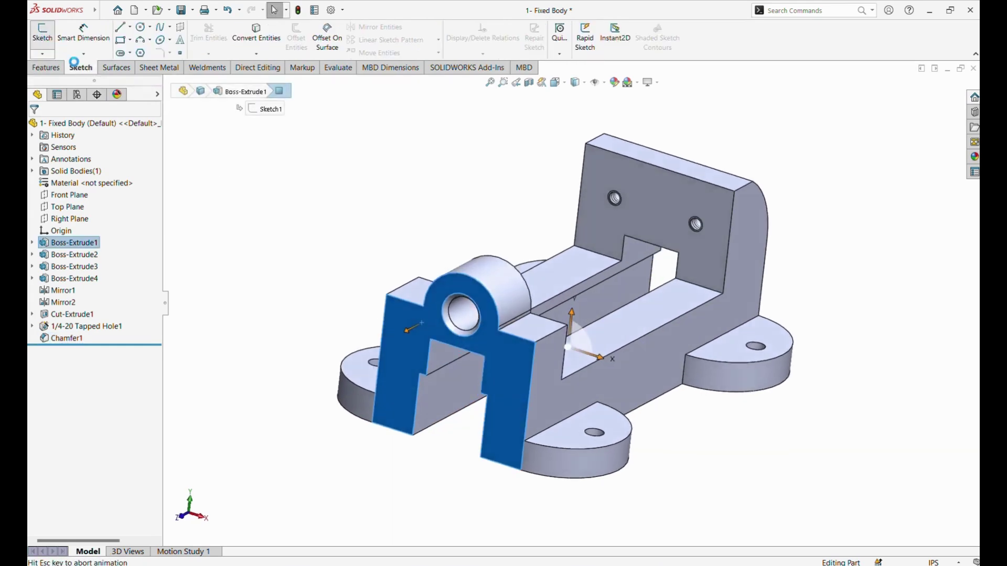
middle_click_drag(740, 254, 676, 283)
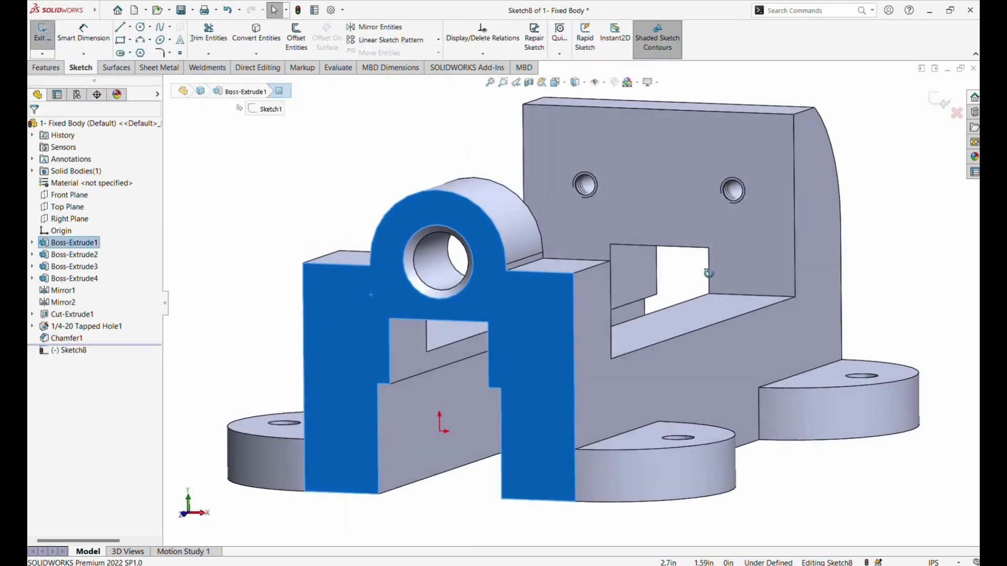
left_click(438, 309)
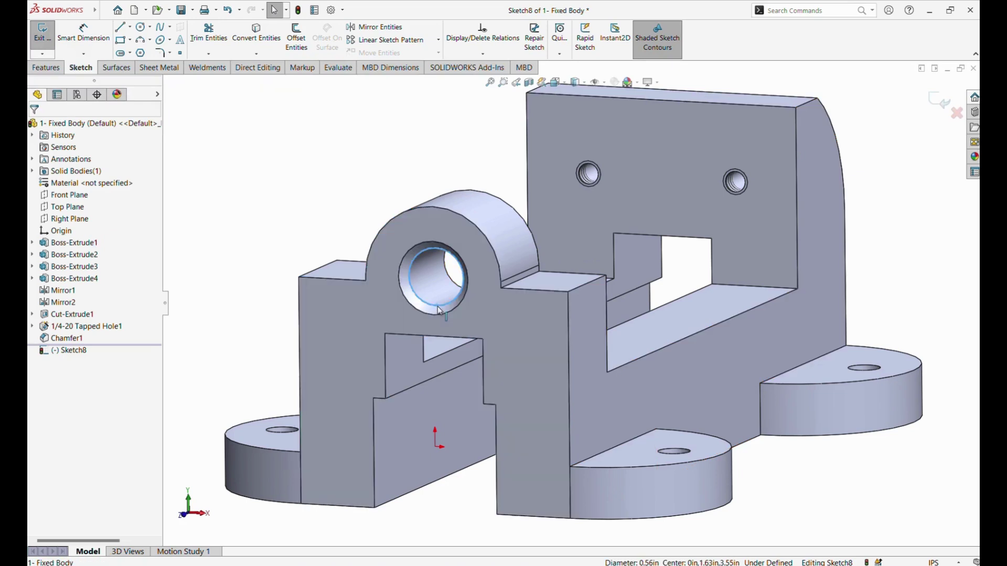
left_click(256, 36)
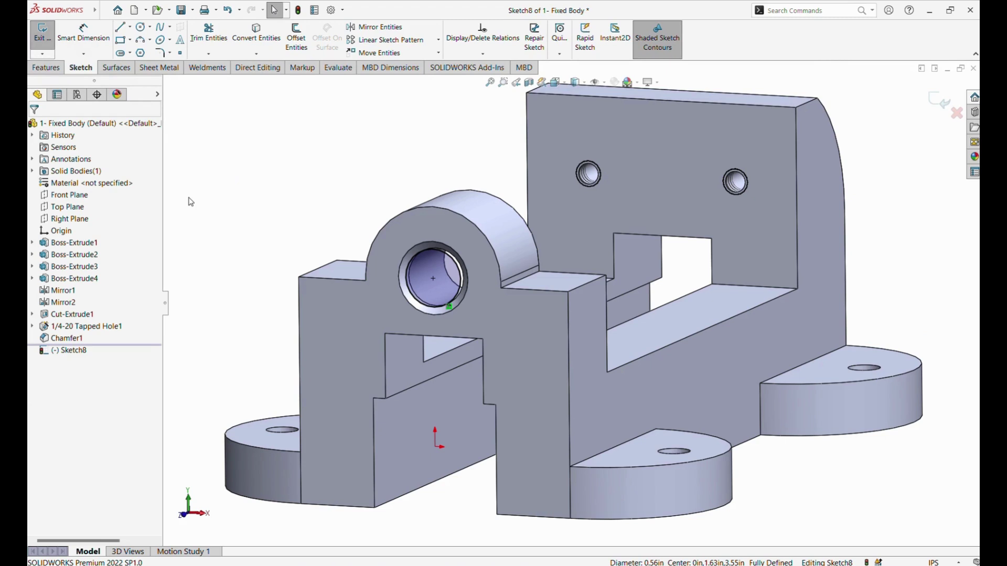
left_click(934, 107)
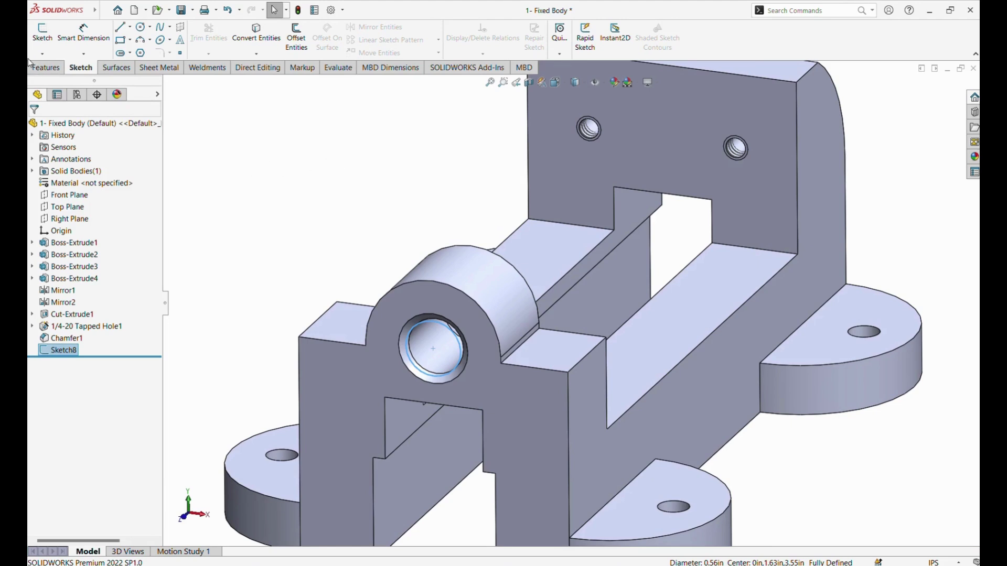
left_click(45, 67)
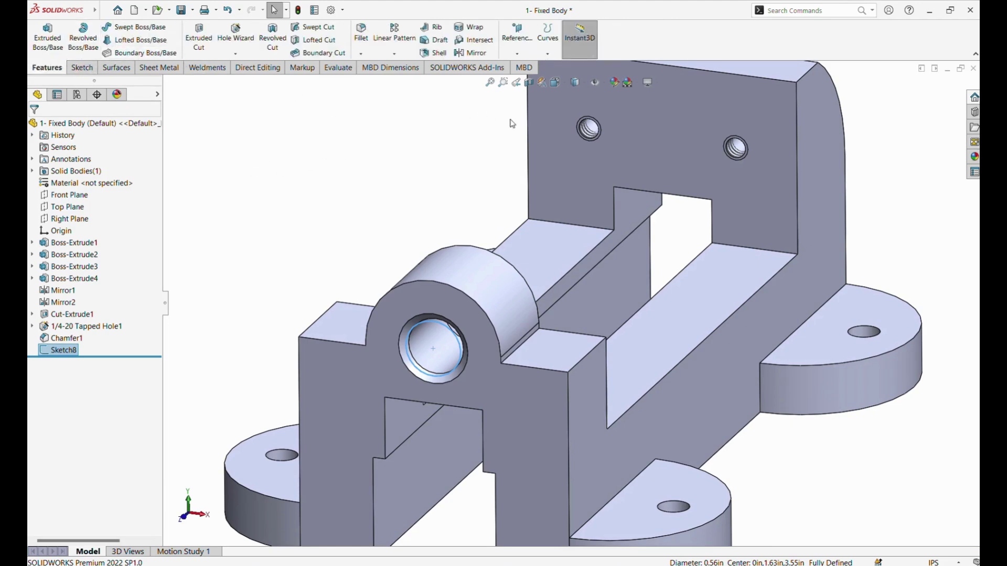
Start a helix on the bore circle, defined by height and revolution
left_click(548, 54)
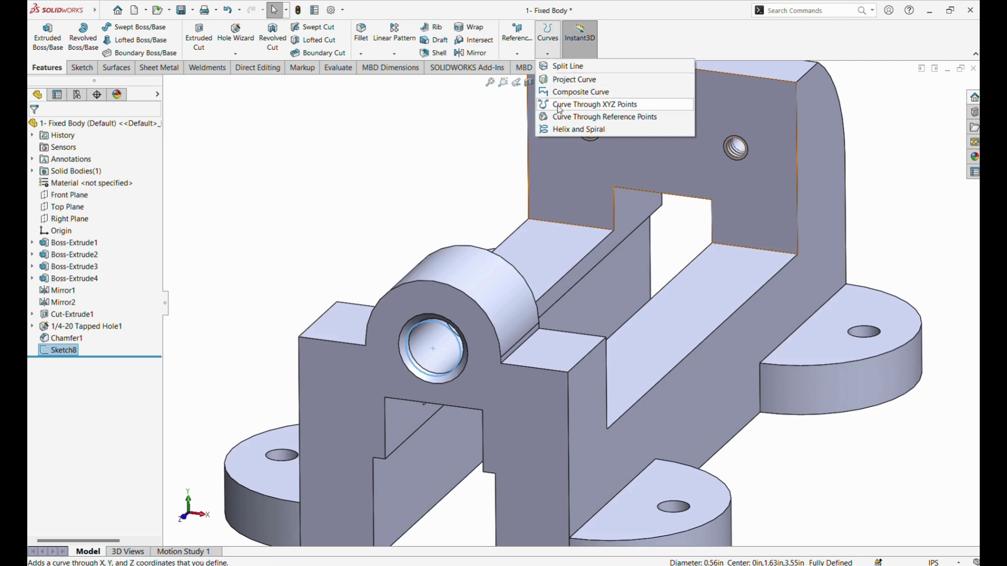
left_click(564, 129)
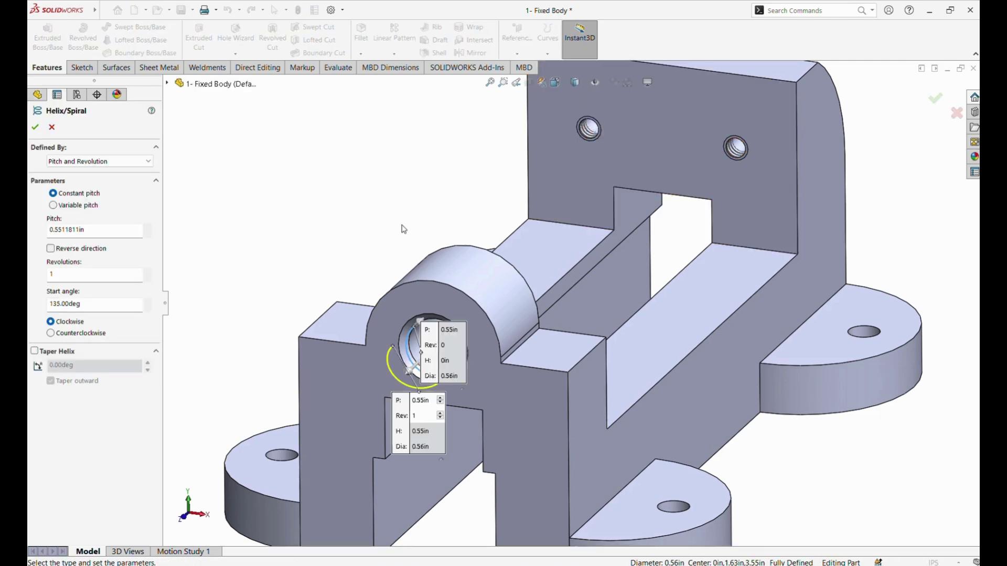
scroll(404, 226, "down", 3)
middle_click_drag(387, 218, 330, 247)
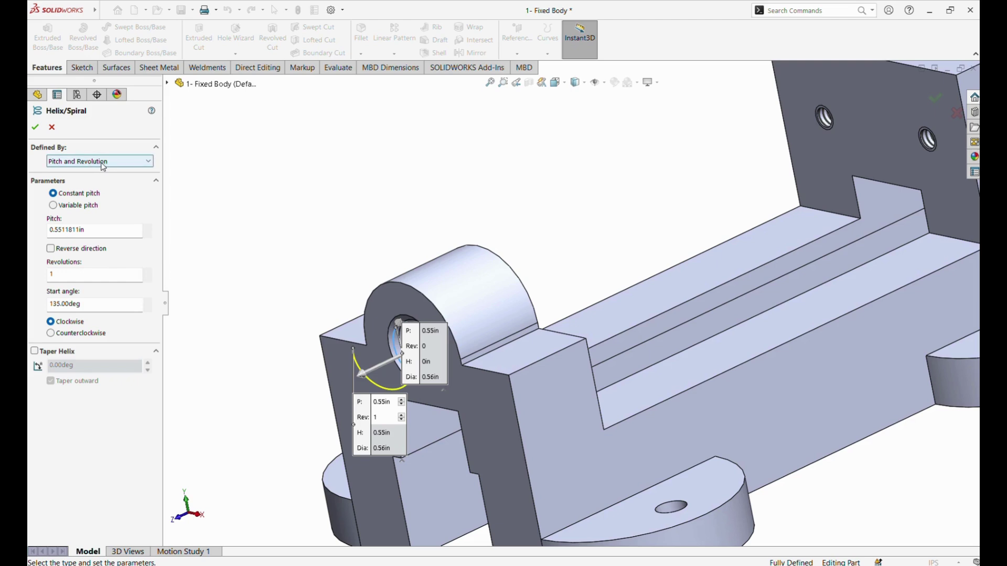
left_click(142, 162)
left_click(129, 182)
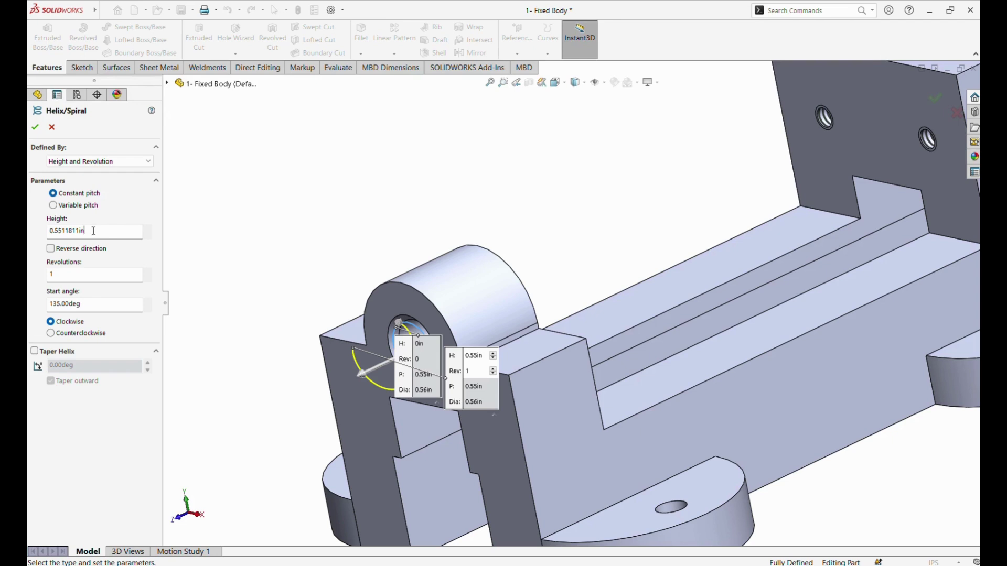
Set the helix height to 4.025in and its start angle to 90°
left_click_drag(93, 230, 45, 233)
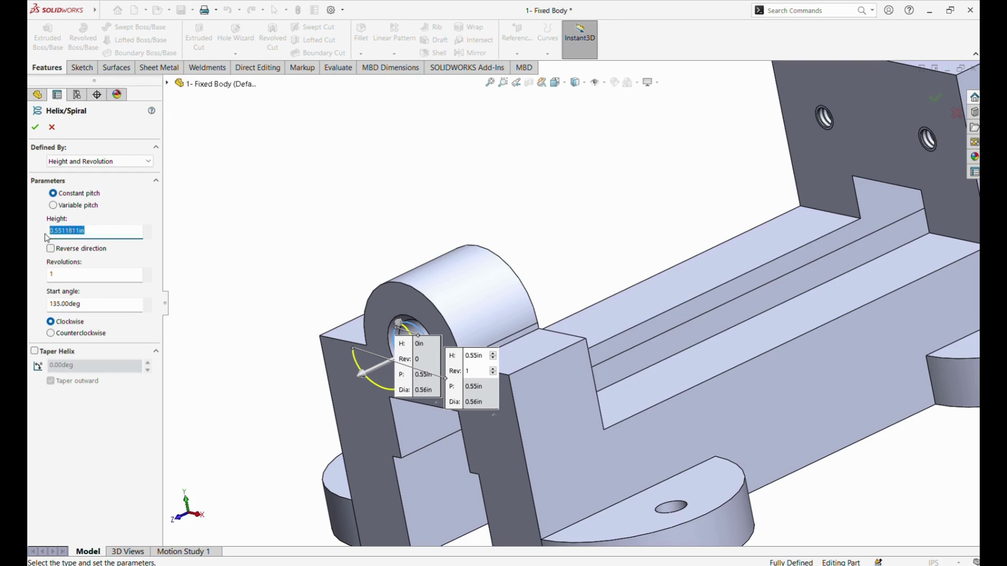
type("4.025")
key("Return")
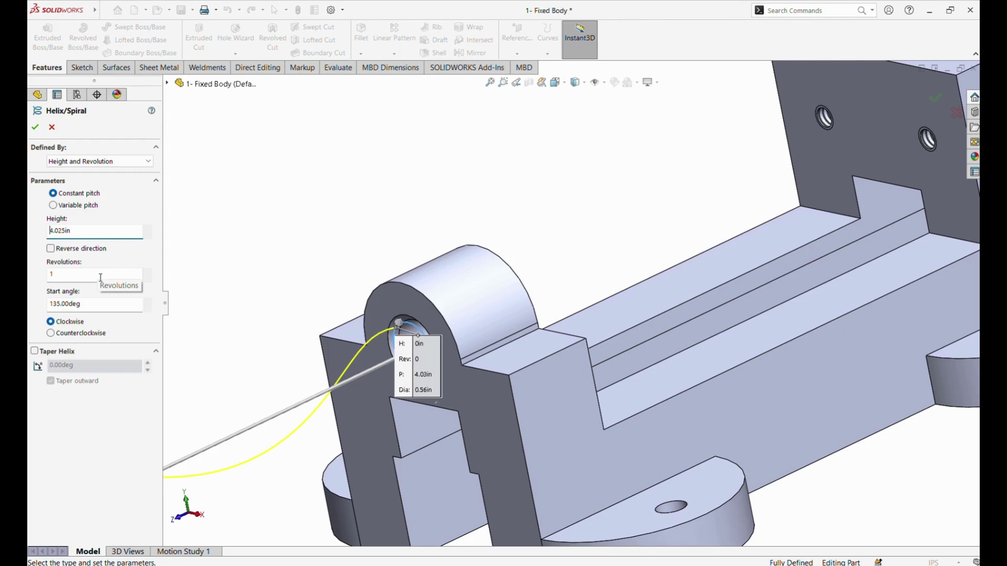
double_click(105, 310)
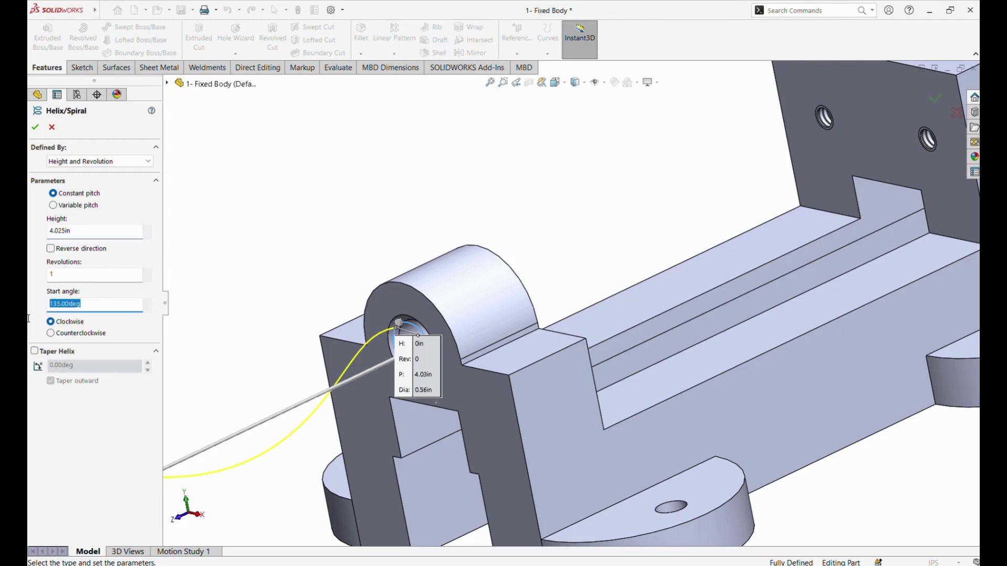
type("90")
key("Return")
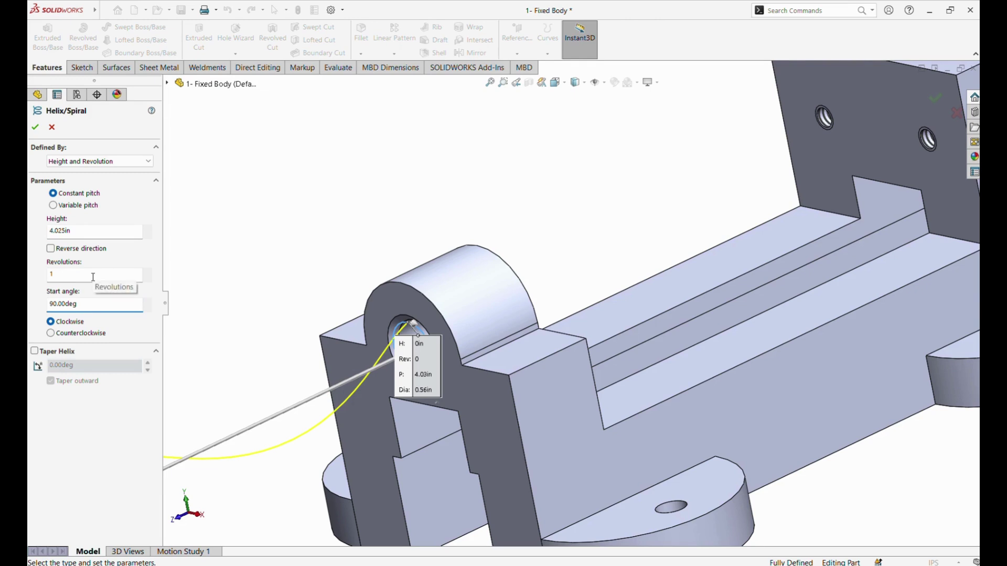
left_click(124, 162)
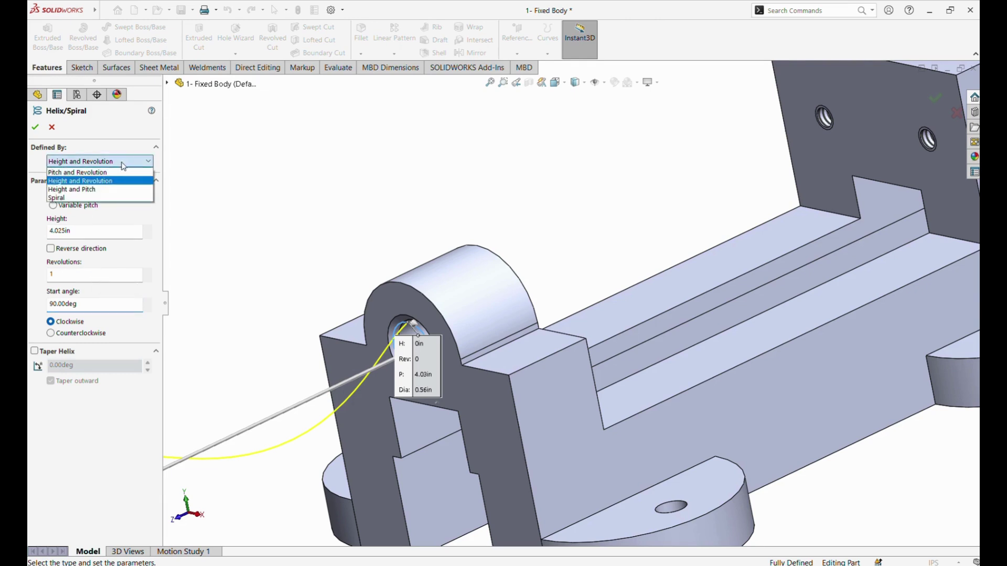
Redefine the helix by height and pitch, 0.125in pitch, reversed, and accept it
left_click(111, 191)
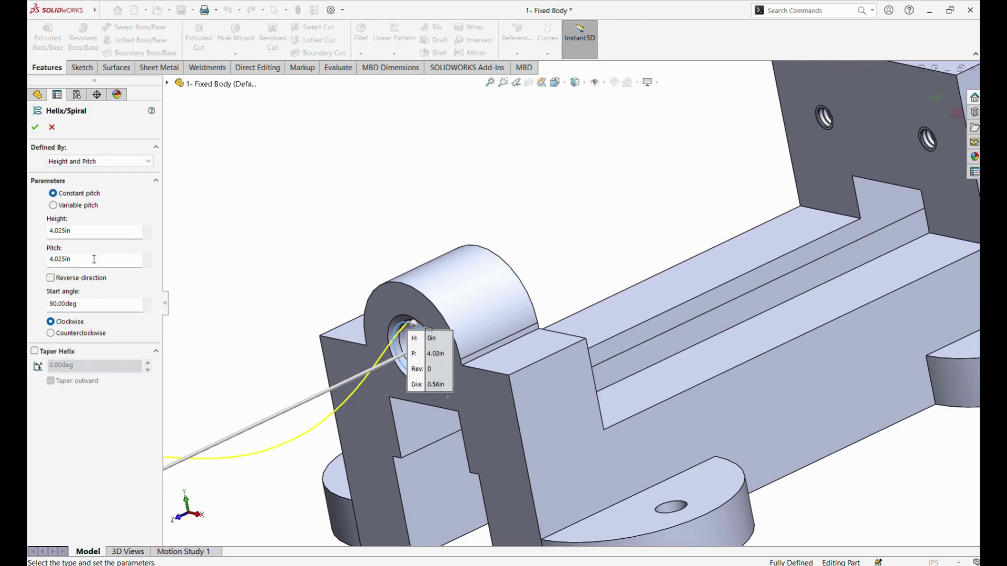
left_click_drag(86, 261, 34, 263)
type("125")
key("Return")
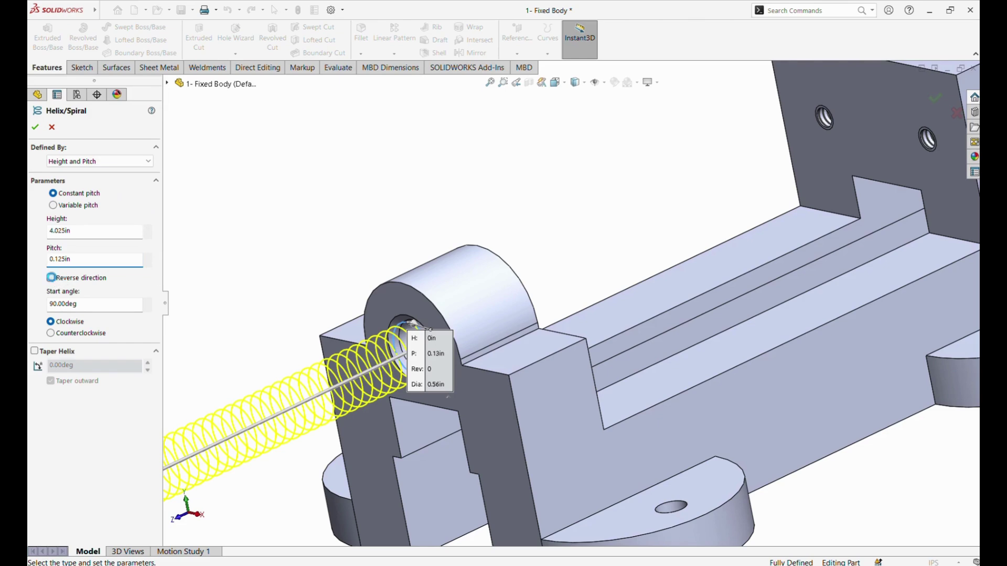
left_click(50, 278)
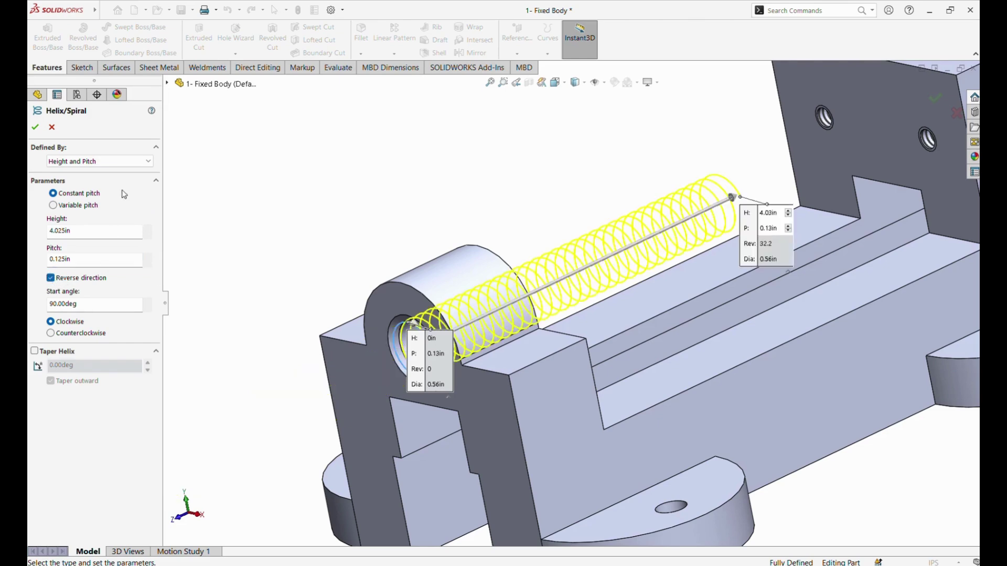
left_click(35, 128)
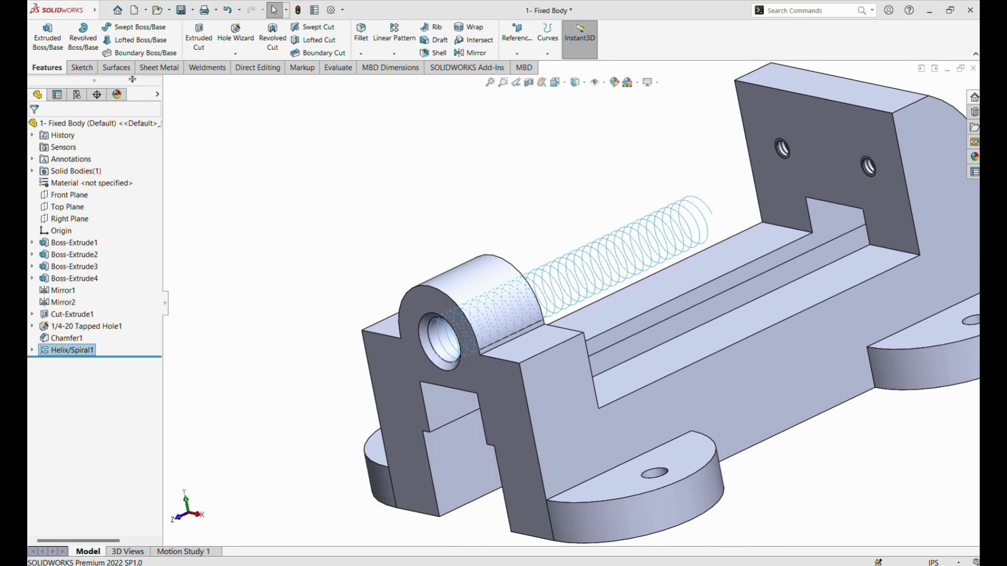
Start a sketch on the Right Plane and draw a closed trapezoid with lines
left_click(73, 218)
left_click(81, 68)
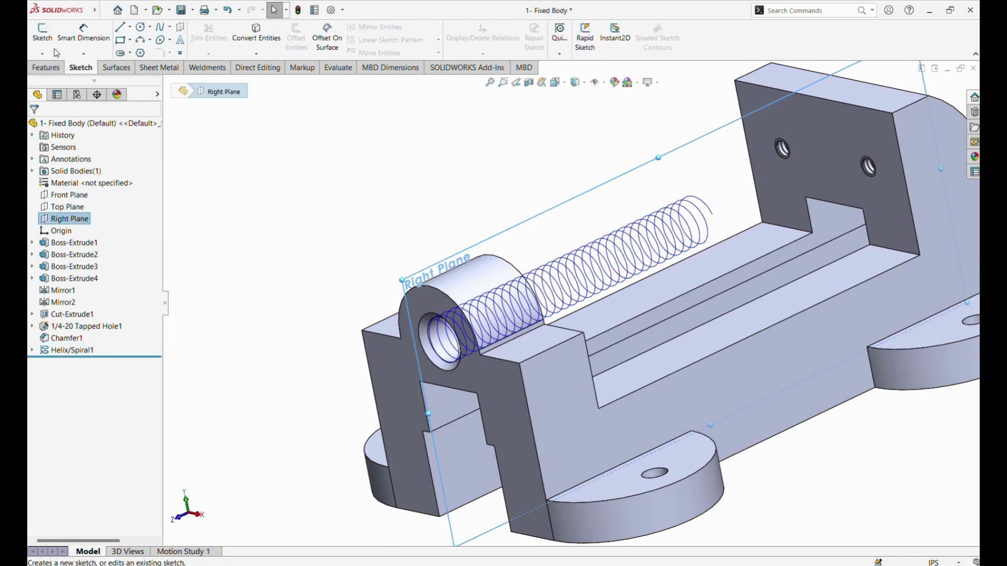
left_click(46, 35)
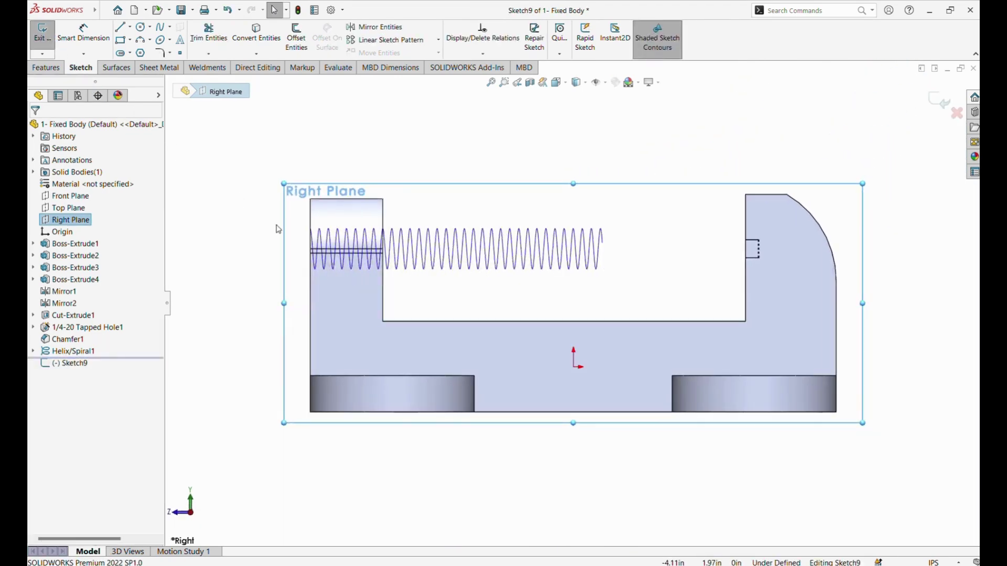
scroll(332, 242, "down", 5)
scroll(337, 246, "down", 2)
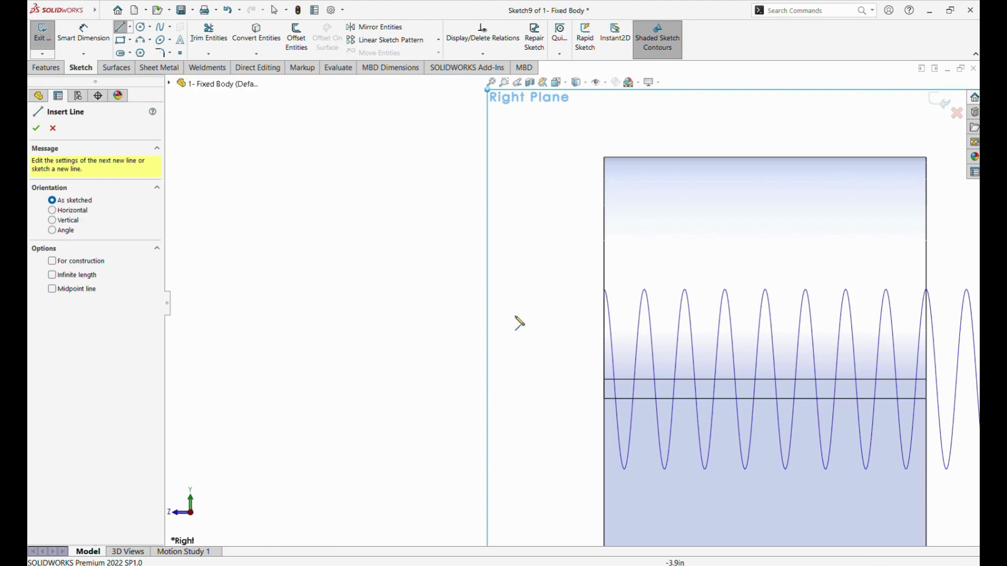
left_click(120, 26)
left_click(500, 296)
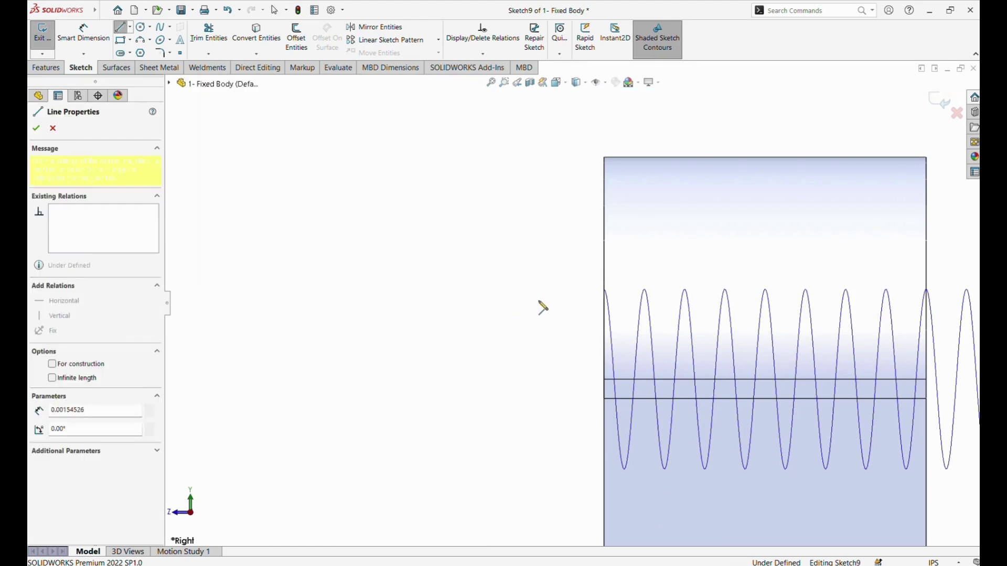
left_click(570, 296)
left_click(553, 254)
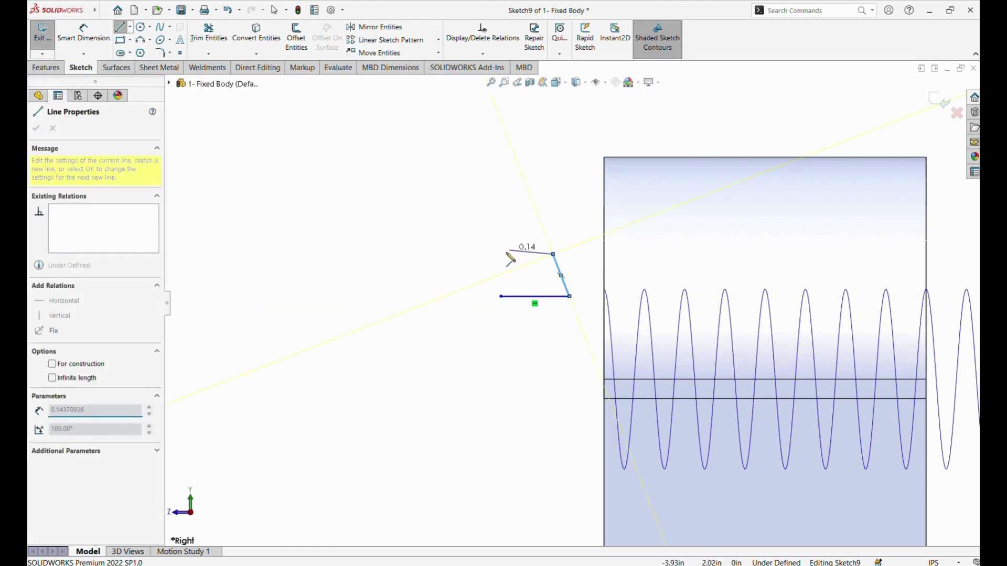
left_click(505, 253)
left_click(500, 297)
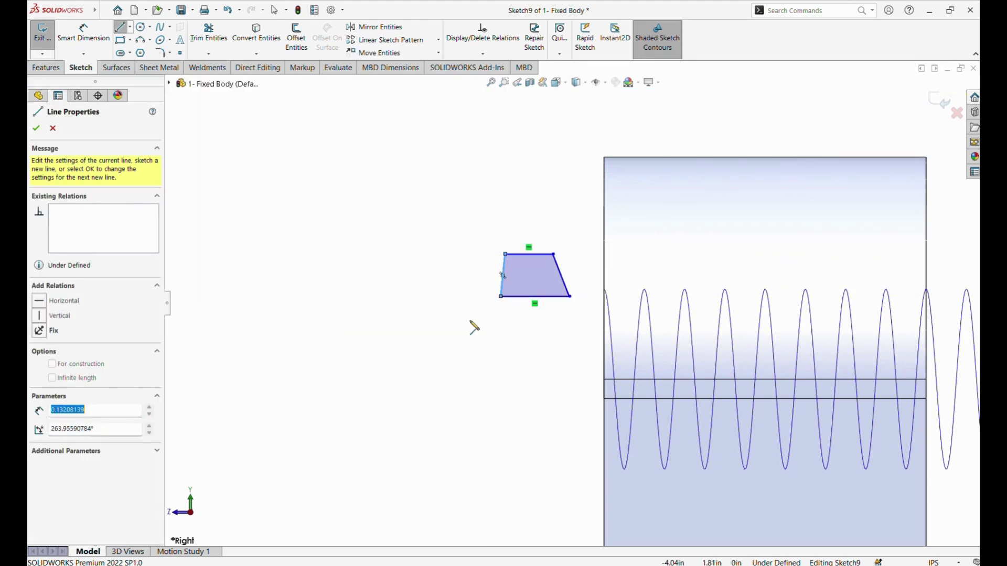
key("Escape")
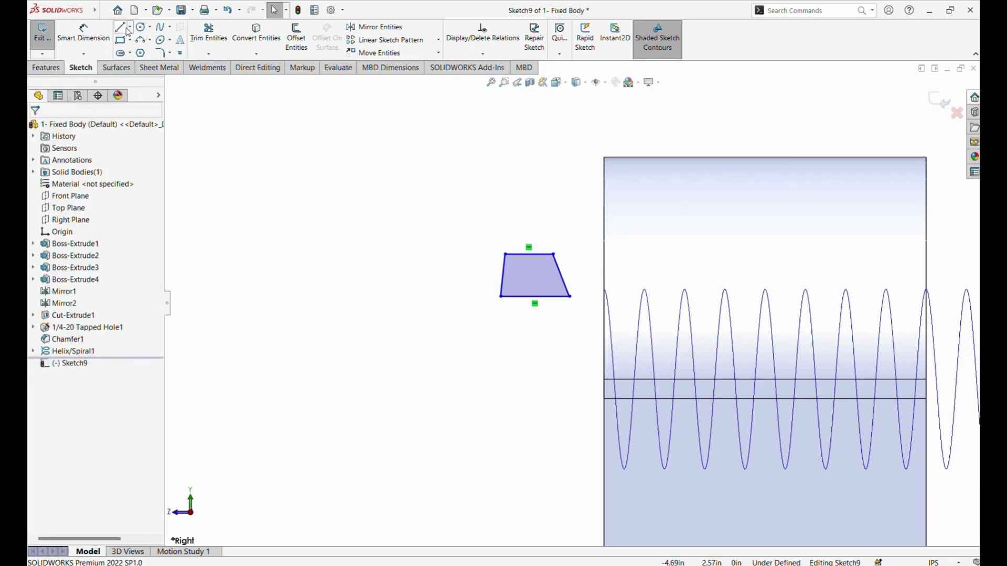
Add a vertical centreline from the top edge's midpoint to the bottom edge's midpoint
left_click(130, 27)
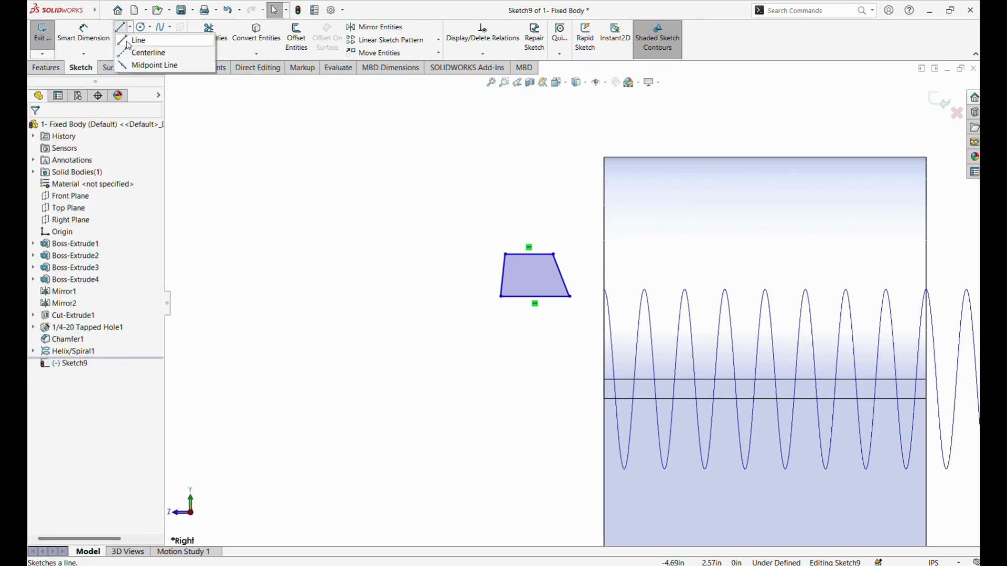
left_click(528, 254)
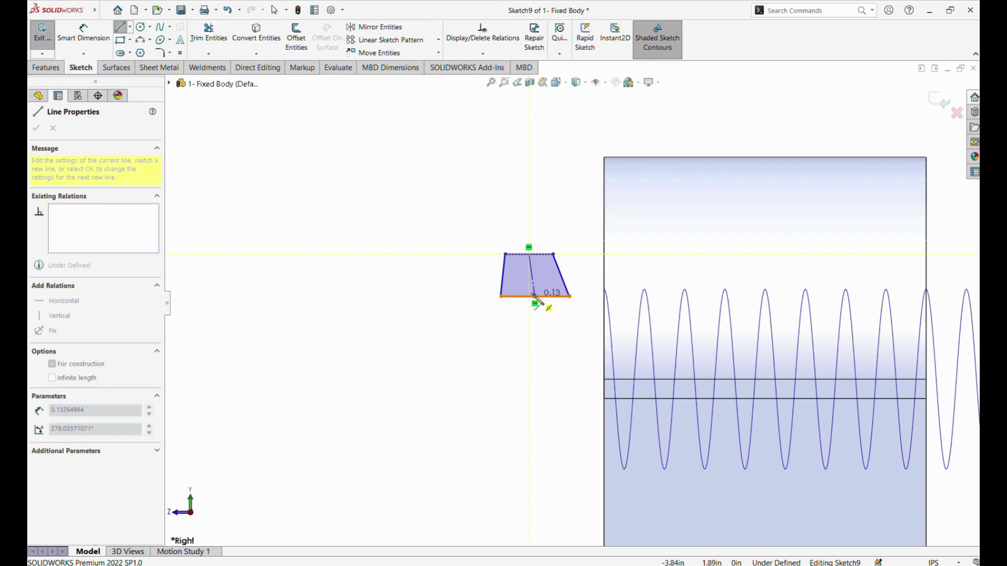
left_click(534, 296)
key("Escape")
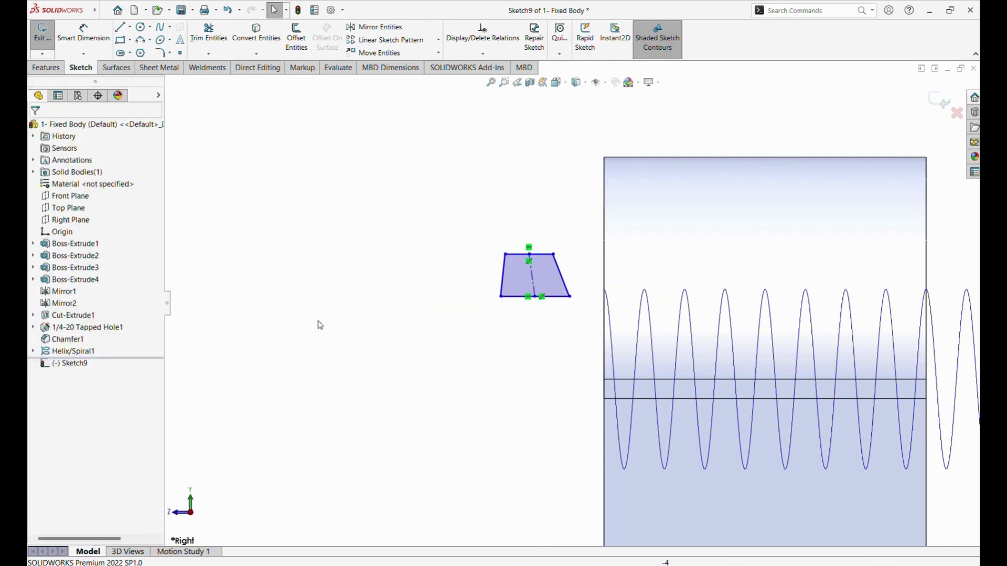
left_click(532, 276)
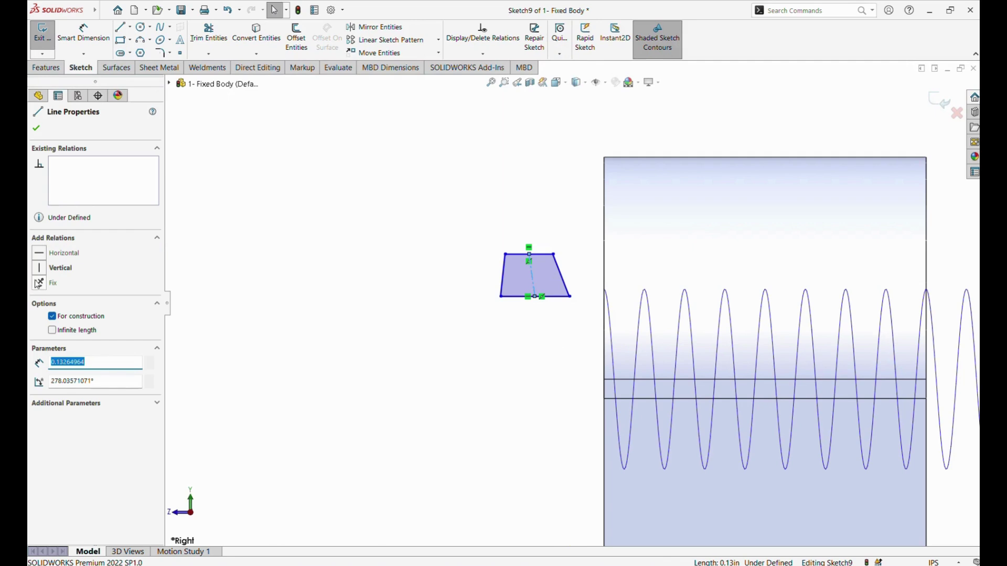
left_click(39, 271)
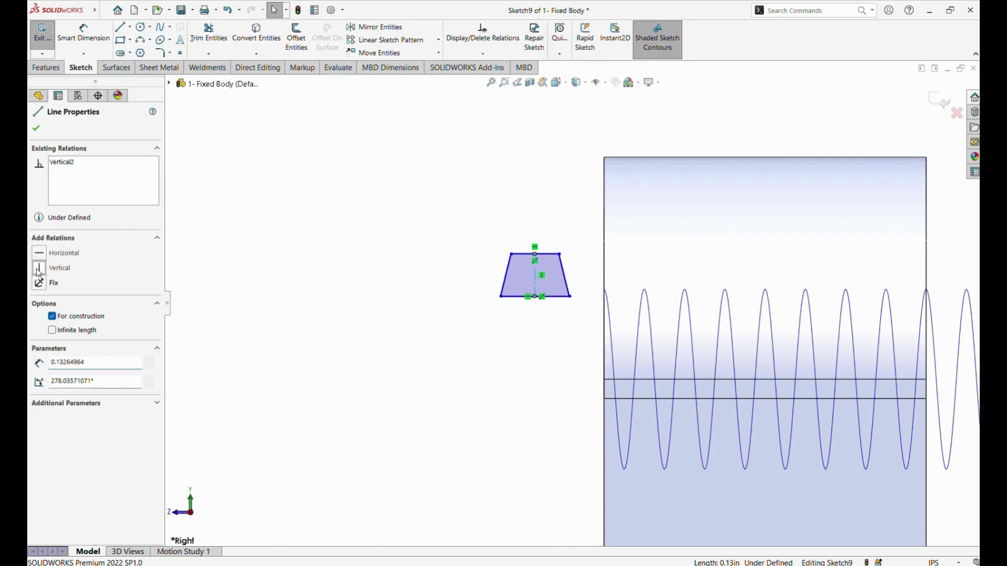
left_click(338, 342)
scroll(454, 289, "down", 2)
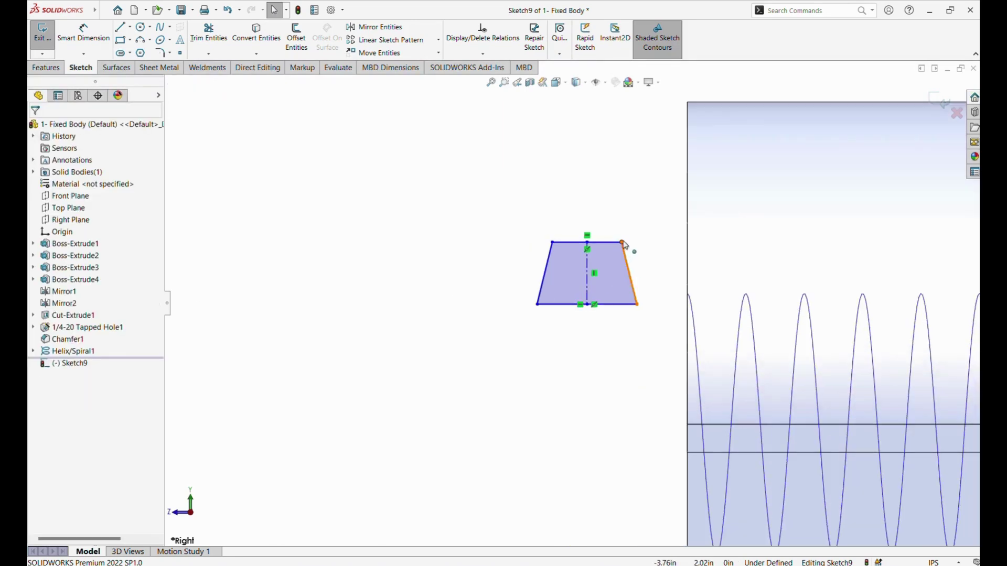
Make the top and bottom corner pairs symmetric about the centreline
left_click(552, 242)
left_click(622, 242, "ctrl")
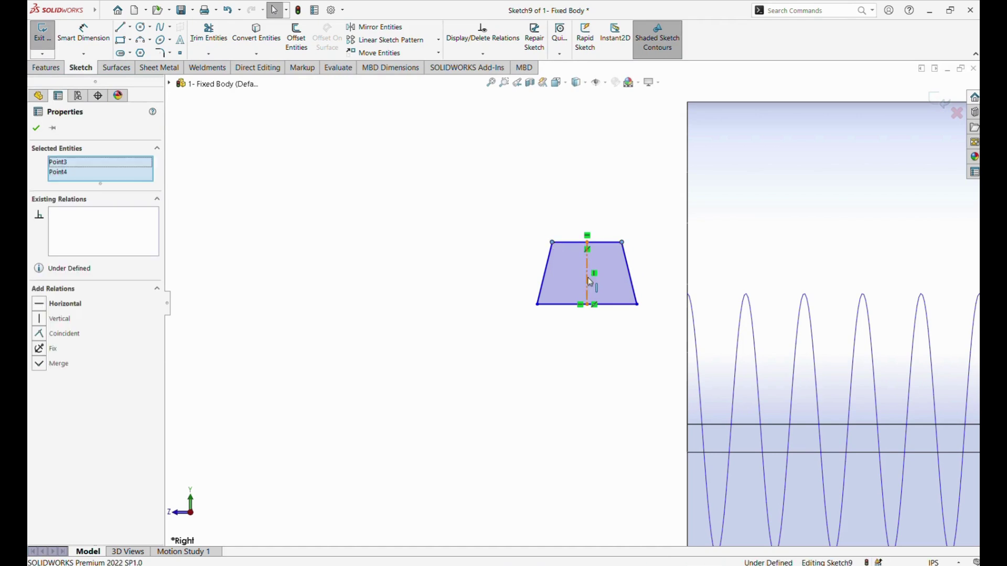
left_click(588, 283, "ctrl")
left_click(44, 316)
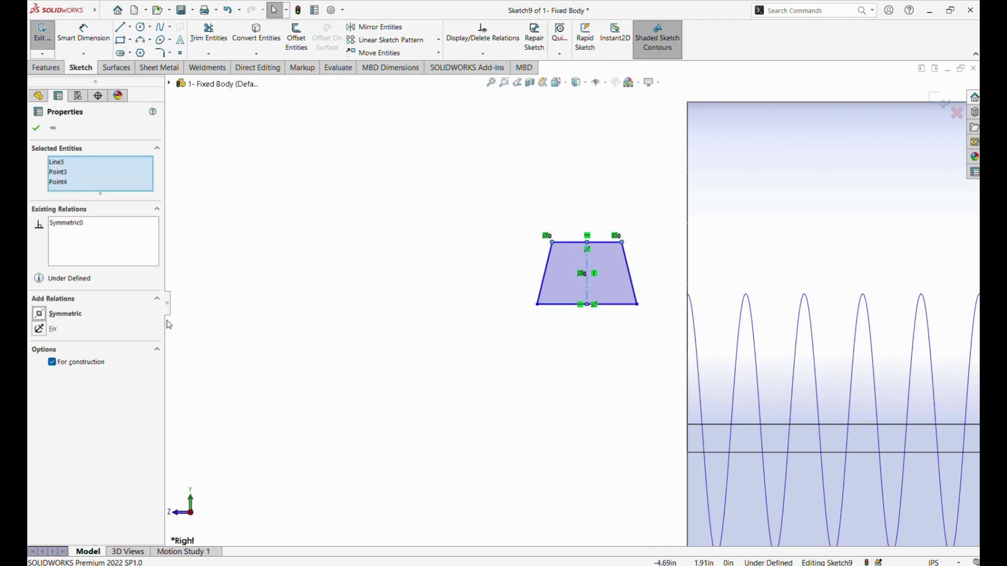
left_click(536, 304)
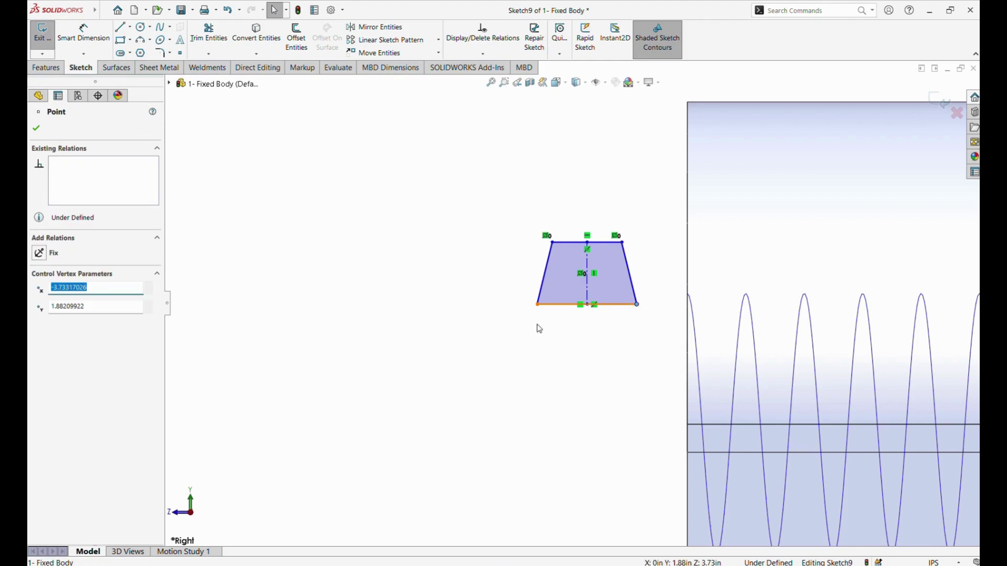
left_click(637, 304, "ctrl")
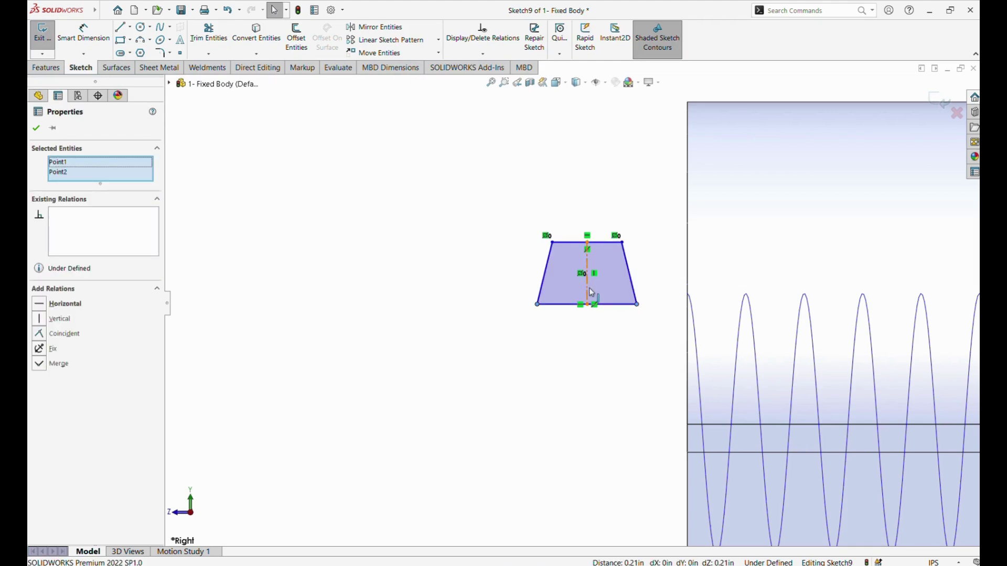
left_click(589, 293, "ctrl")
left_click(39, 313)
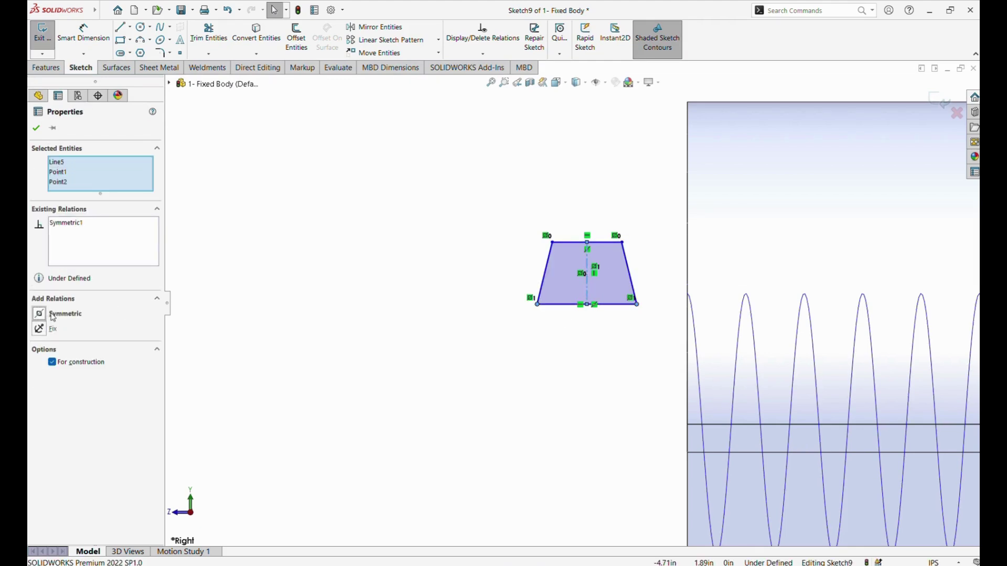
key("Escape")
Dimension the trapezoid's side angle to 29° and its height to 0.06 in
key("d")
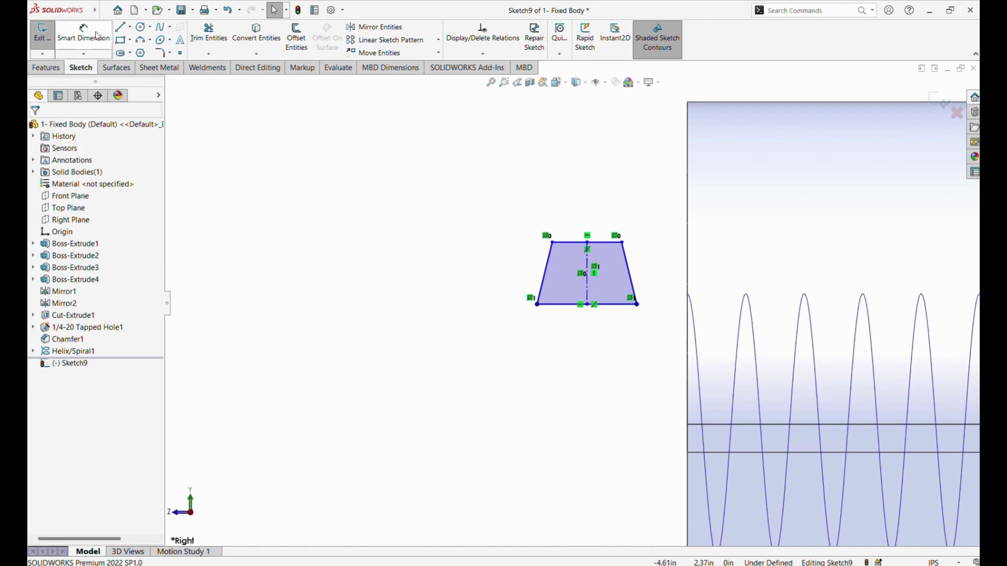
left_click(543, 278)
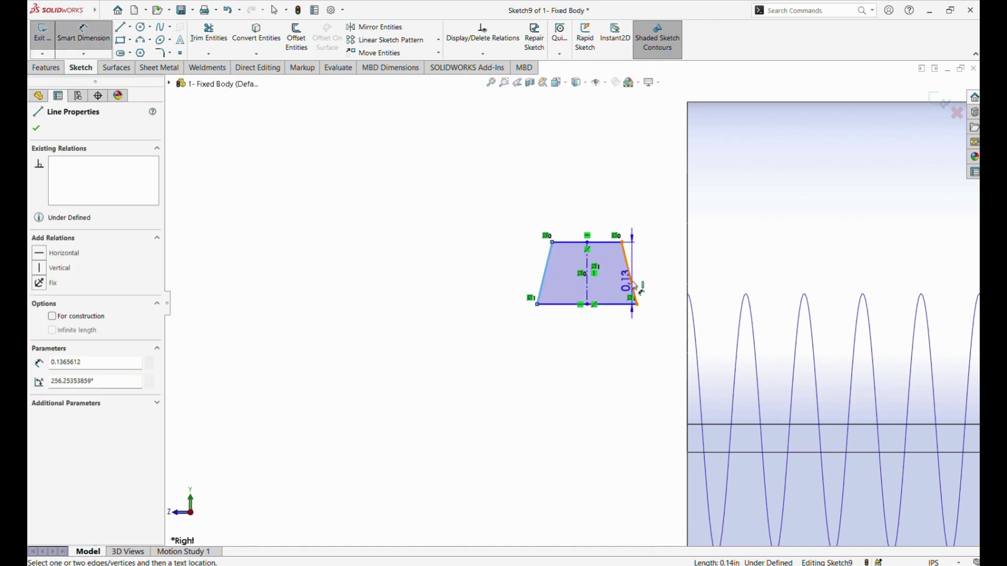
left_click(597, 328)
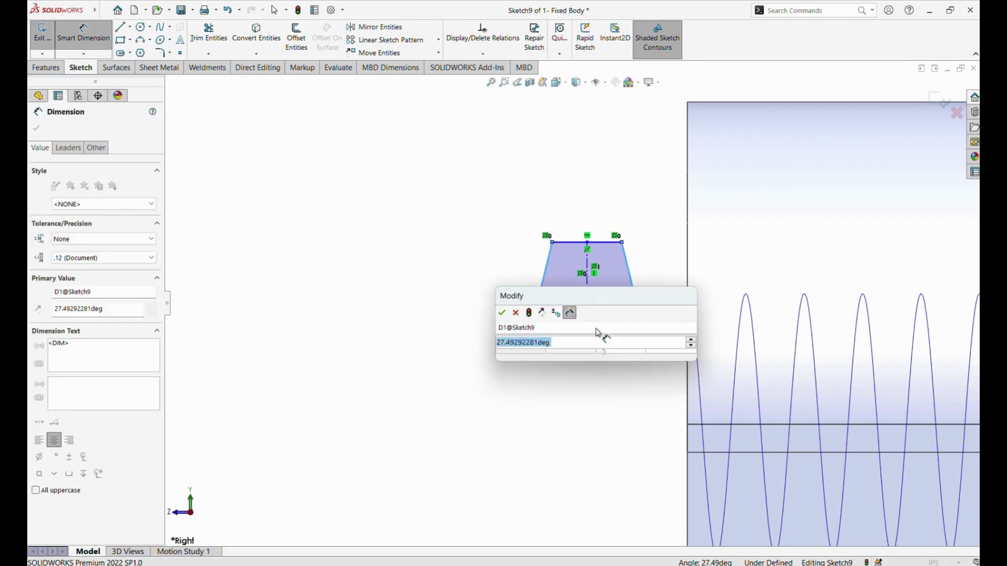
type("29")
key("Return")
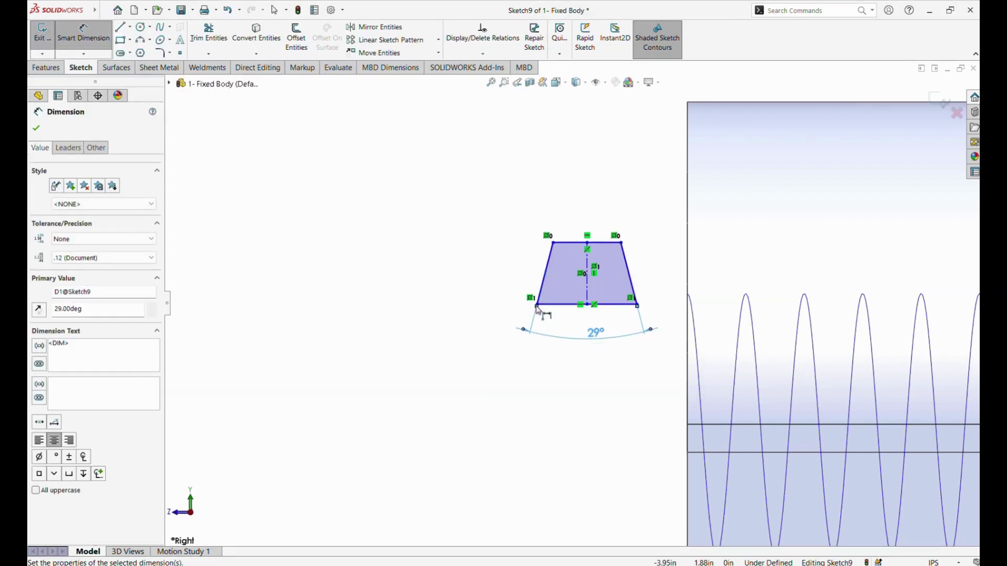
left_click(556, 306)
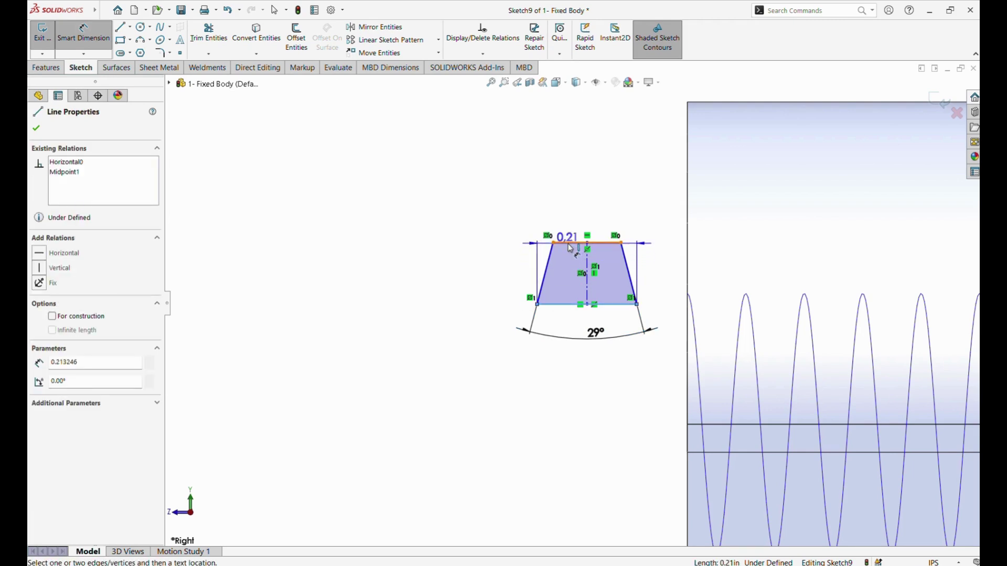
left_click(495, 268)
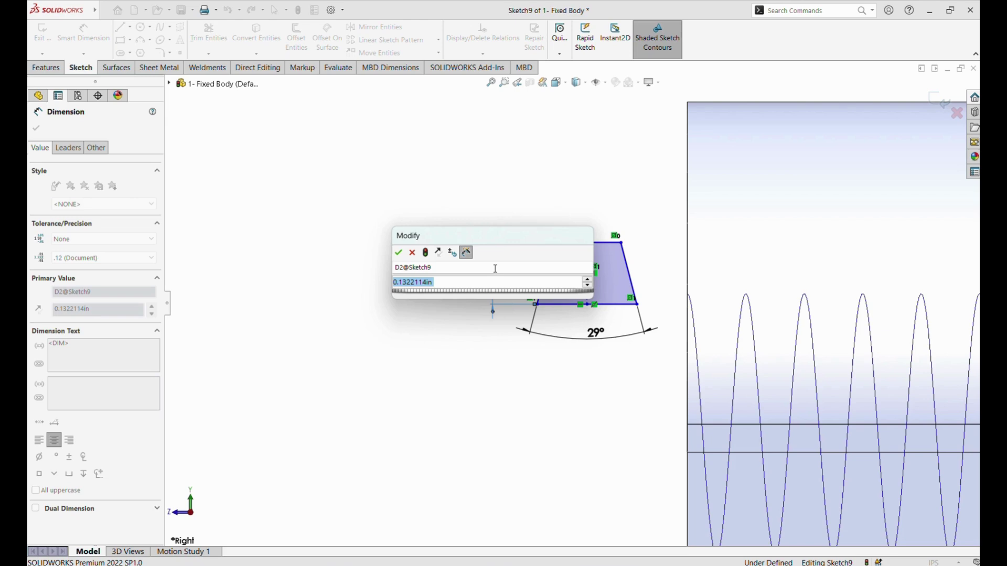
type("0.06")
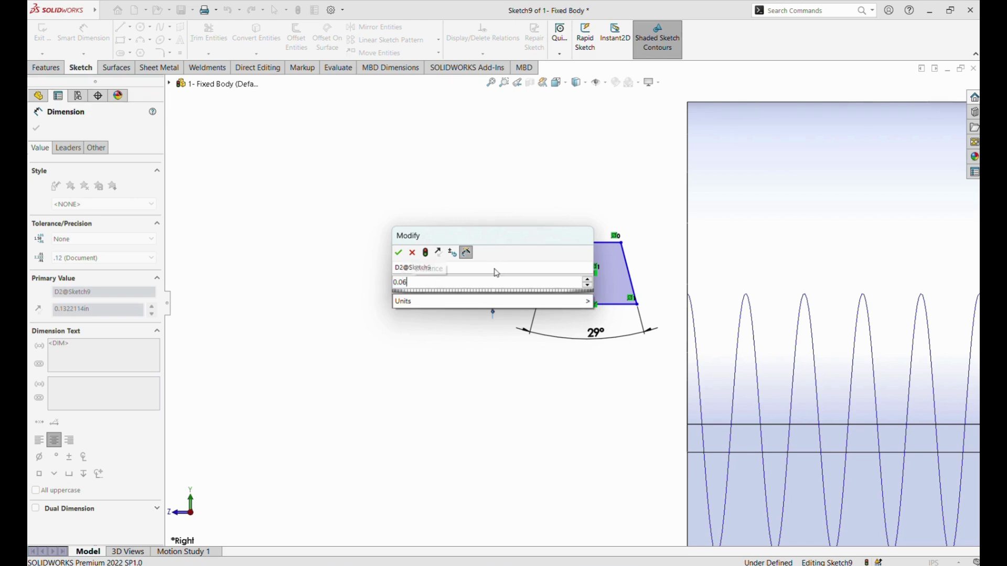
key("Return")
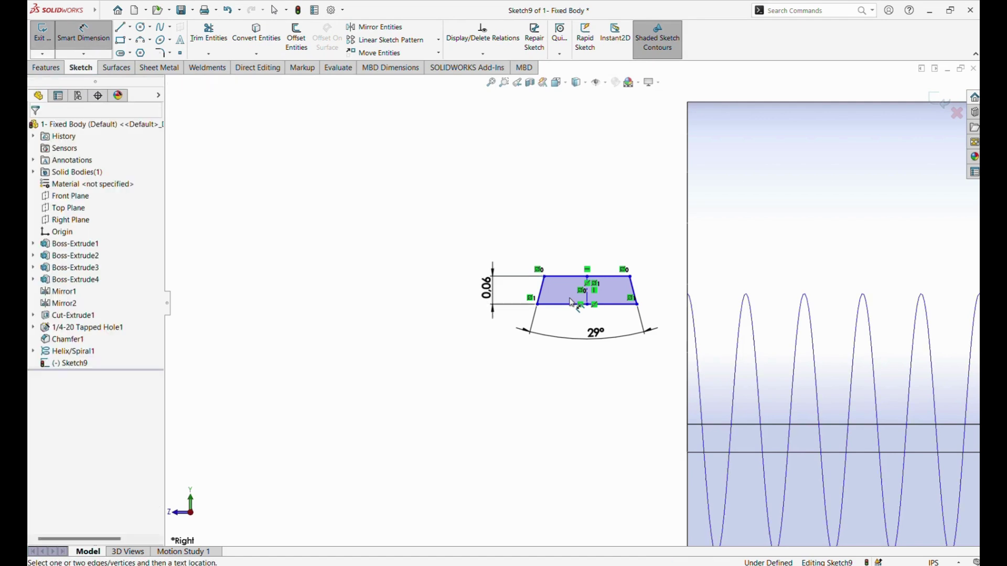
Set the bottom edge width to 0.08 in and move the 29° dimension near the profile
left_click(575, 305)
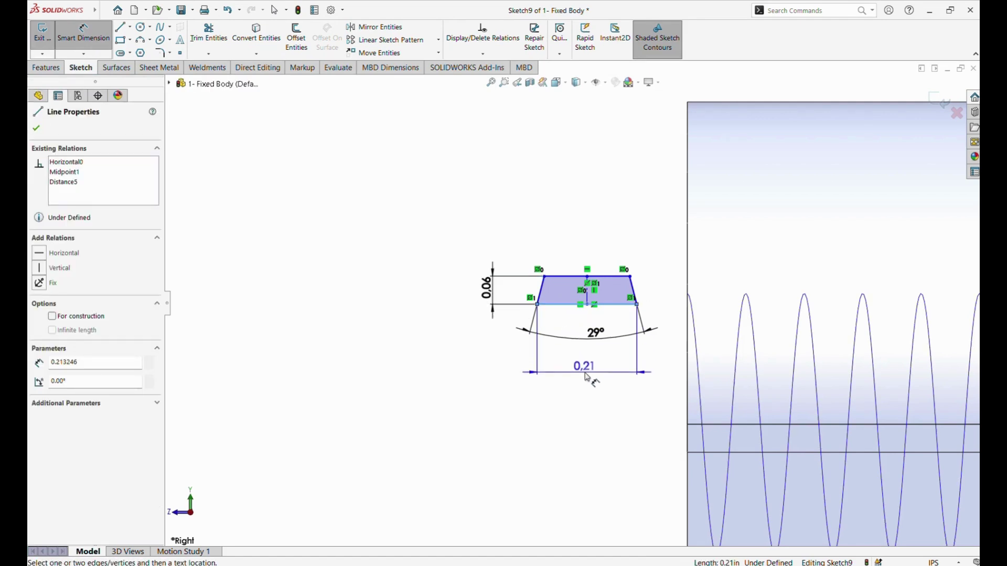
left_click(586, 373)
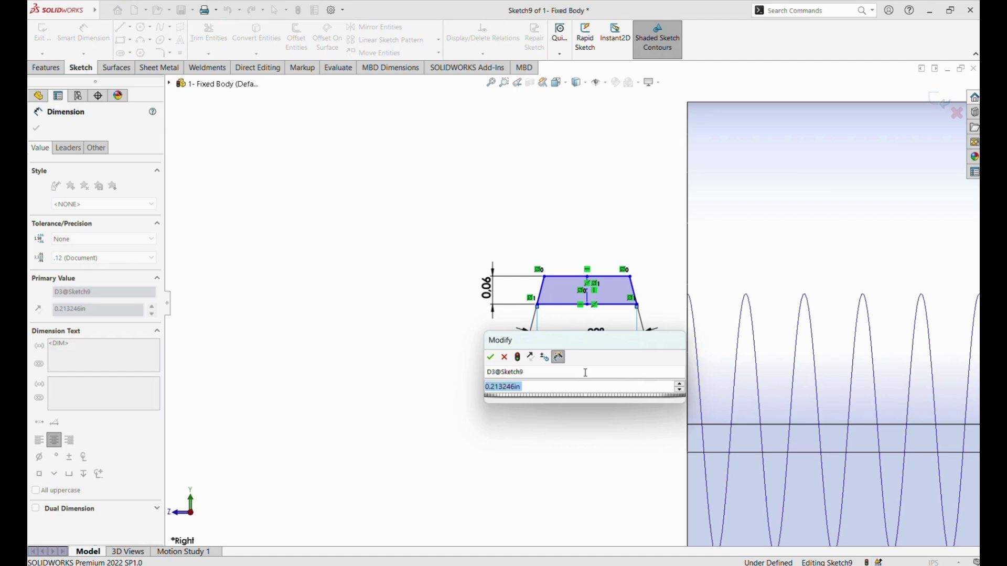
type("0.08")
key("Return")
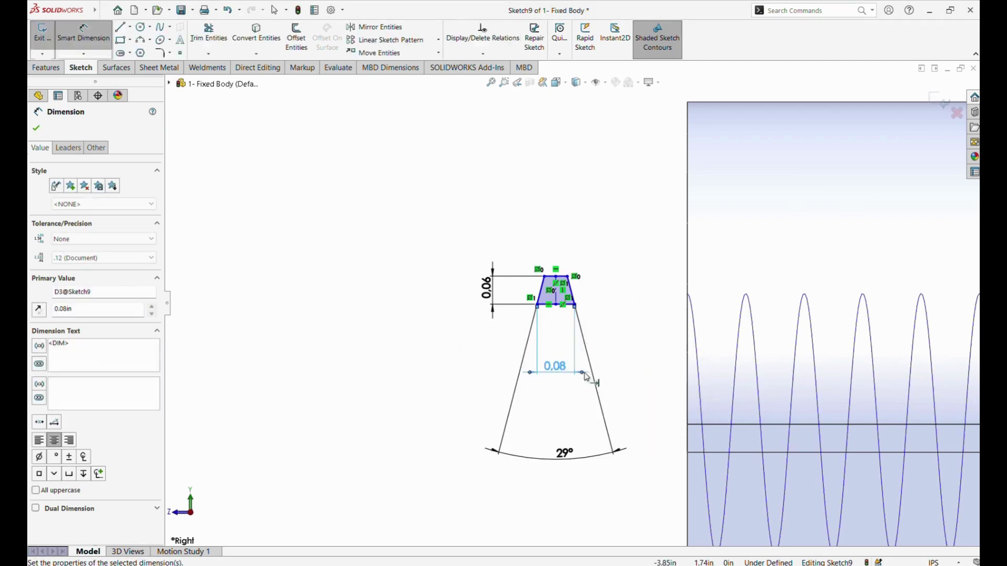
left_click(451, 385)
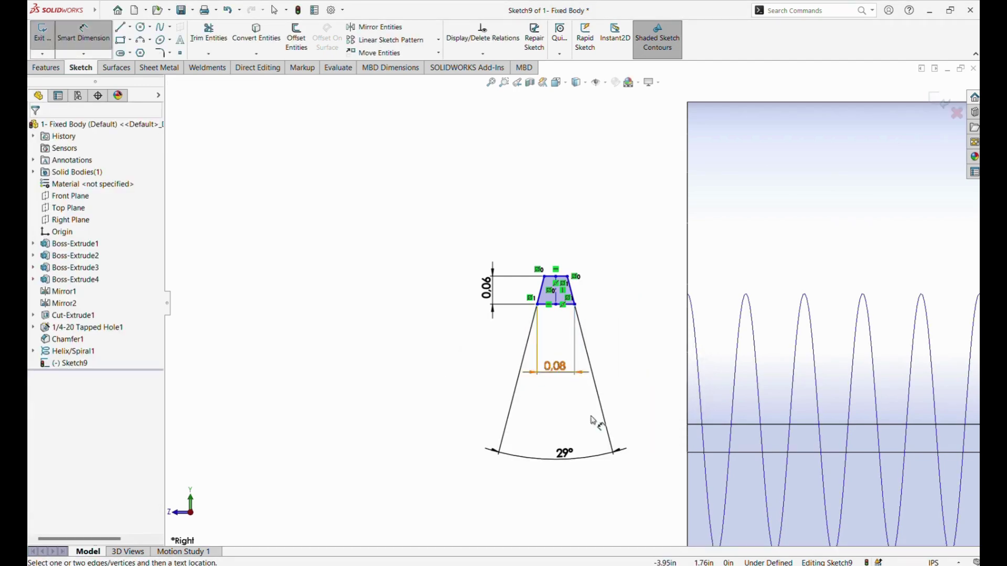
left_click_drag(582, 459, 577, 338)
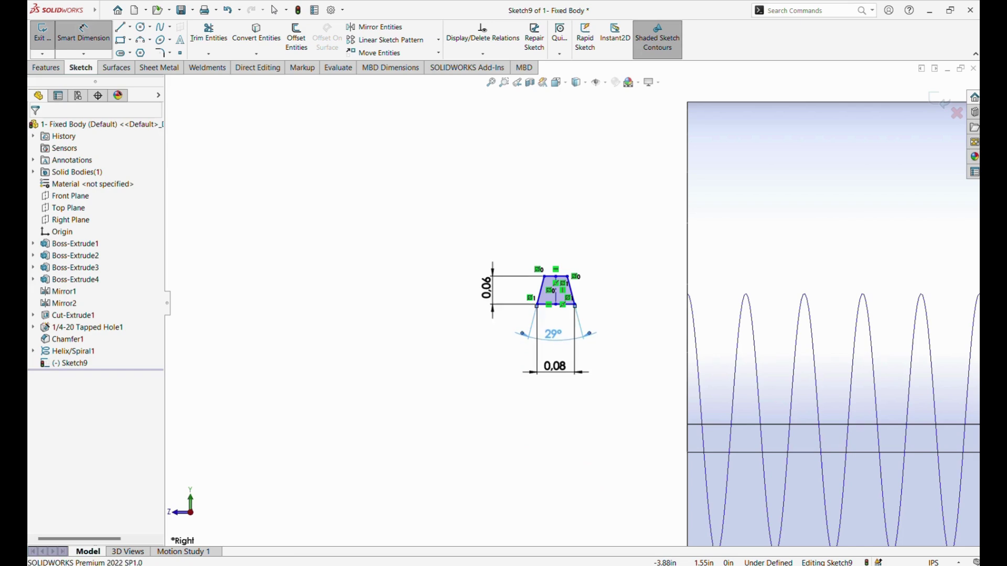
left_click(519, 419)
scroll(533, 350, "down", 1)
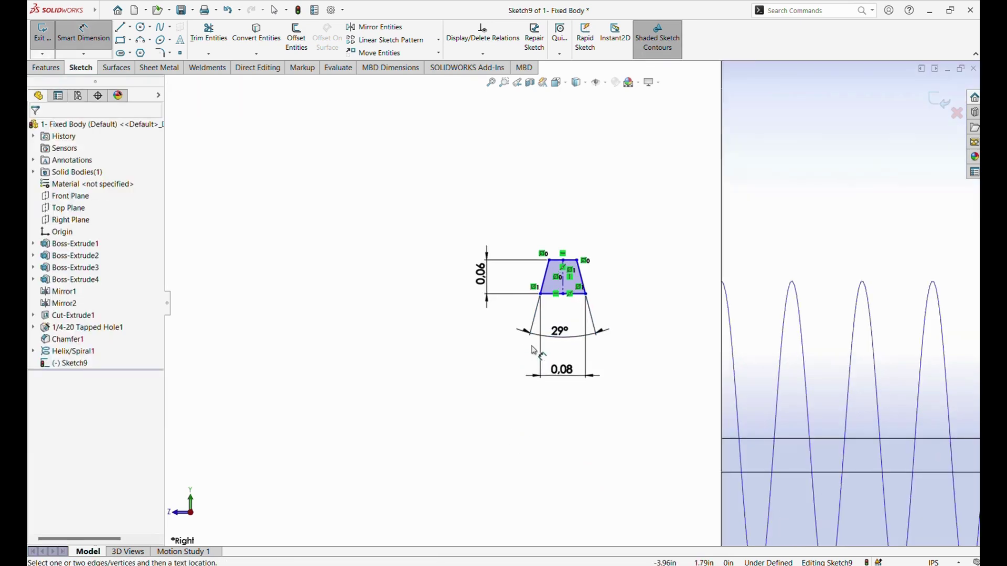
scroll(533, 351, "down", 1)
scroll(677, 274, "down", 3)
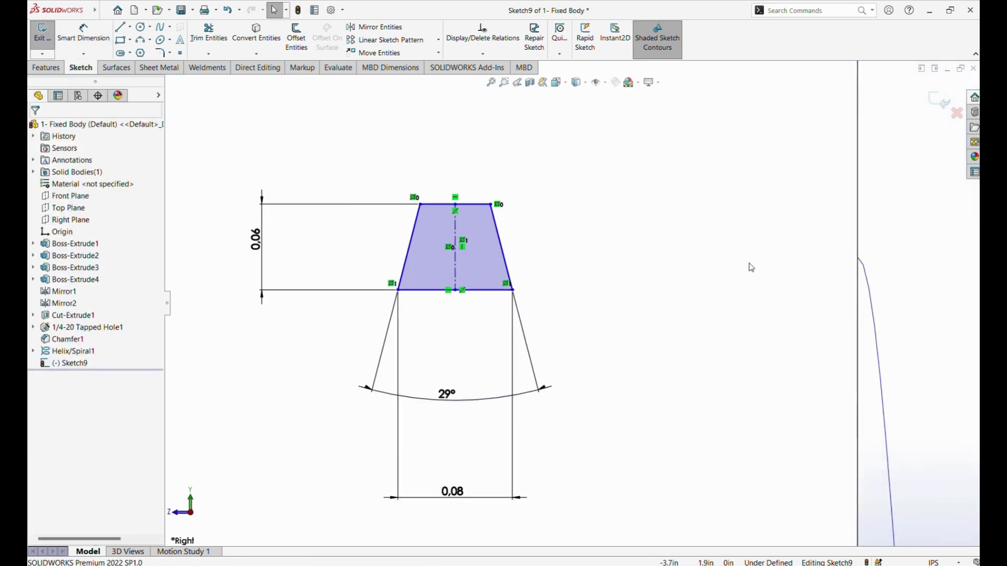
Snap the trapezoid's bottom-right corner onto the helix start and exit the fully defined Sketch9
left_click(512, 290)
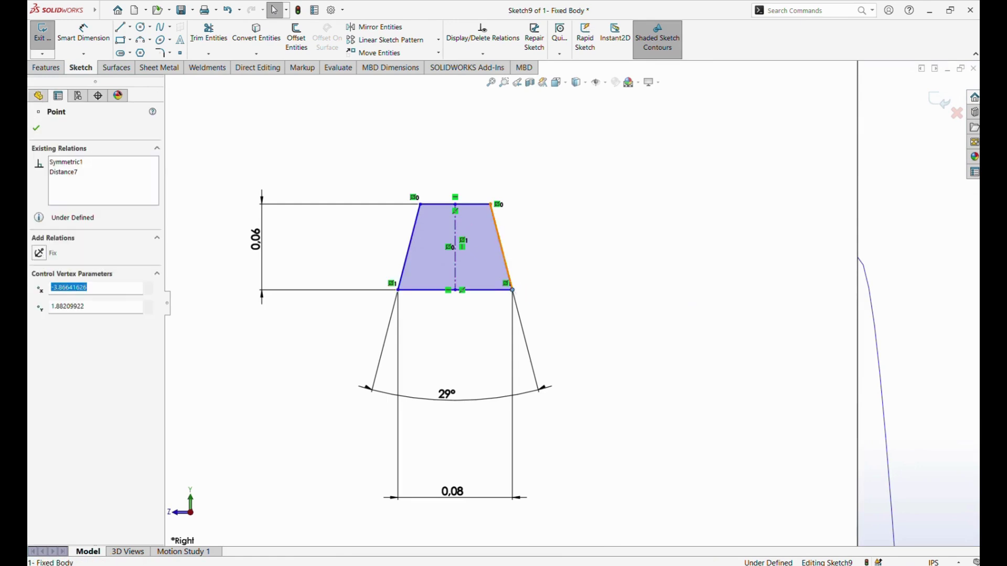
left_click(857, 258)
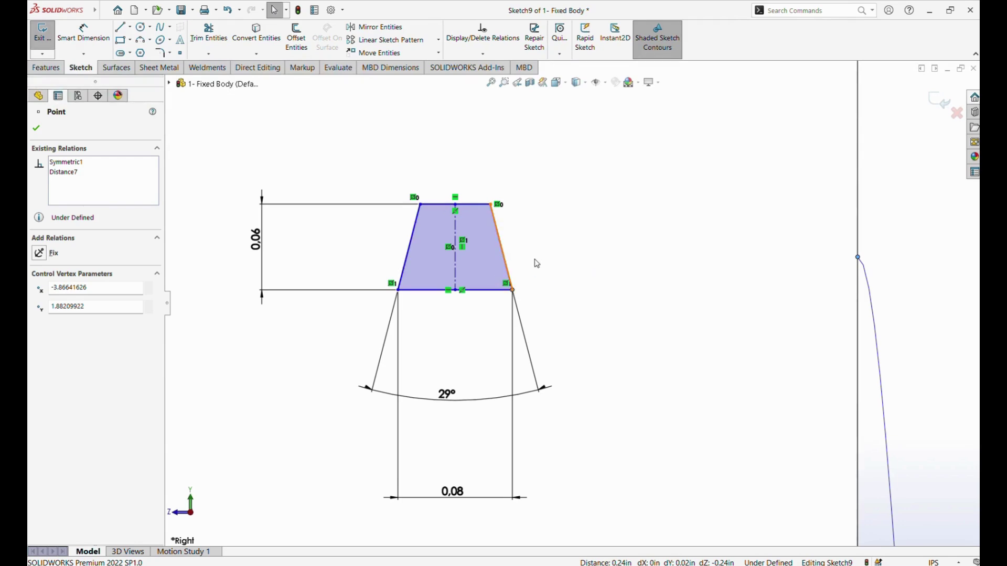
left_click(513, 291)
left_click_drag(515, 289, 859, 260)
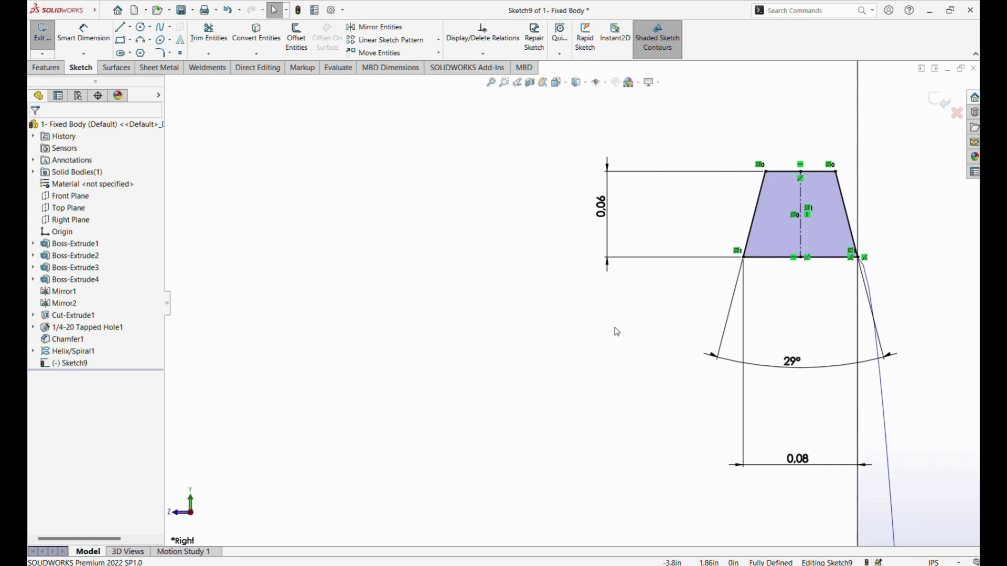
scroll(611, 333, "up", 2)
scroll(577, 362, "up", 1)
middle_click_drag(550, 372, 377, 357)
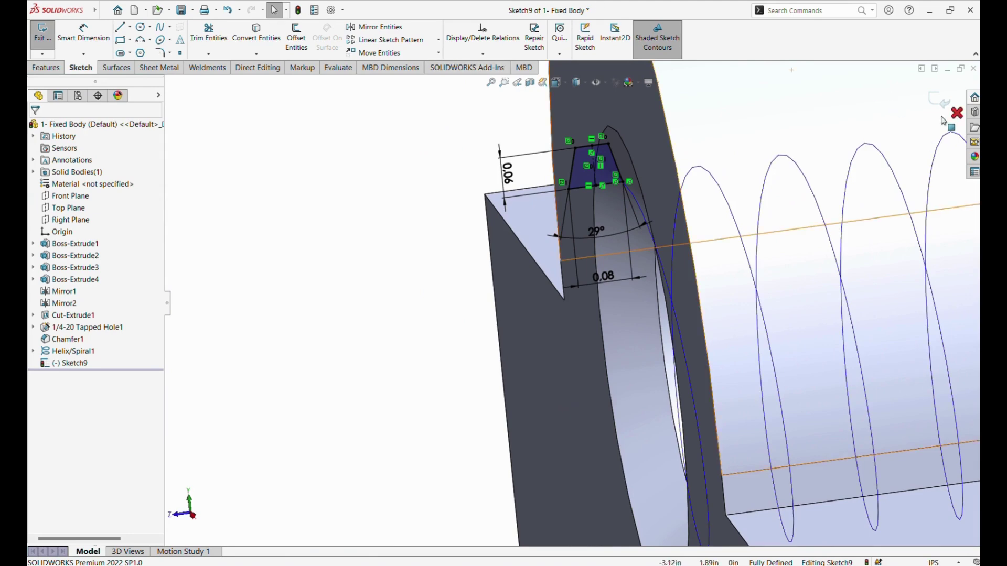
left_click(939, 100)
left_click(326, 309)
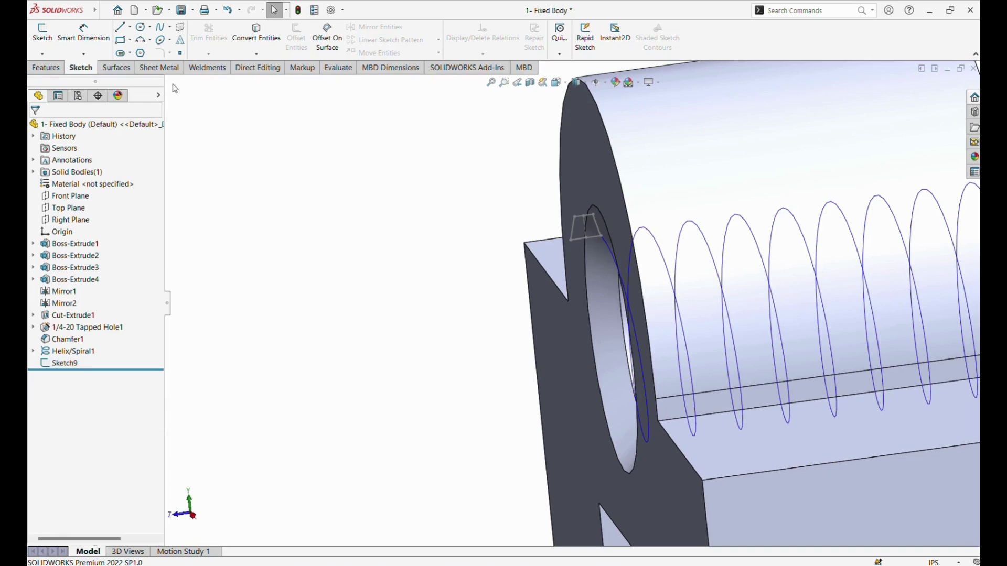
Create a swept cut using Sketch9 as the profile along Helix/Spiral1
left_click(46, 67)
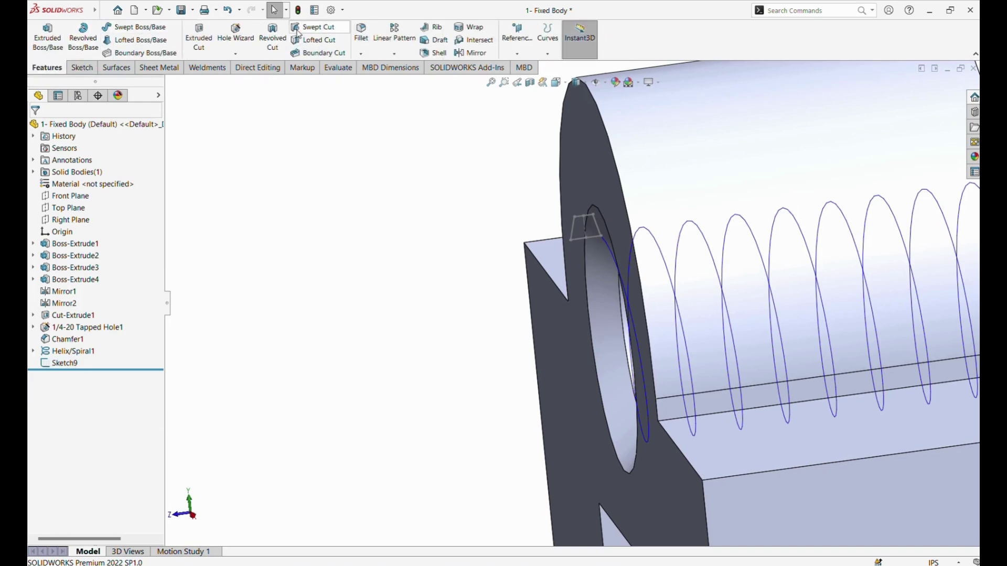
left_click(313, 27)
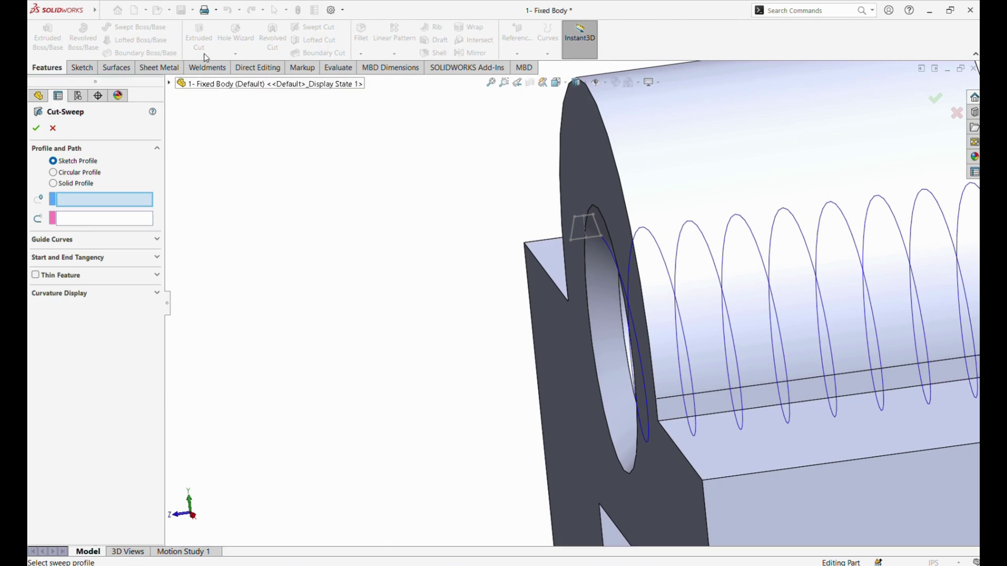
left_click(171, 82)
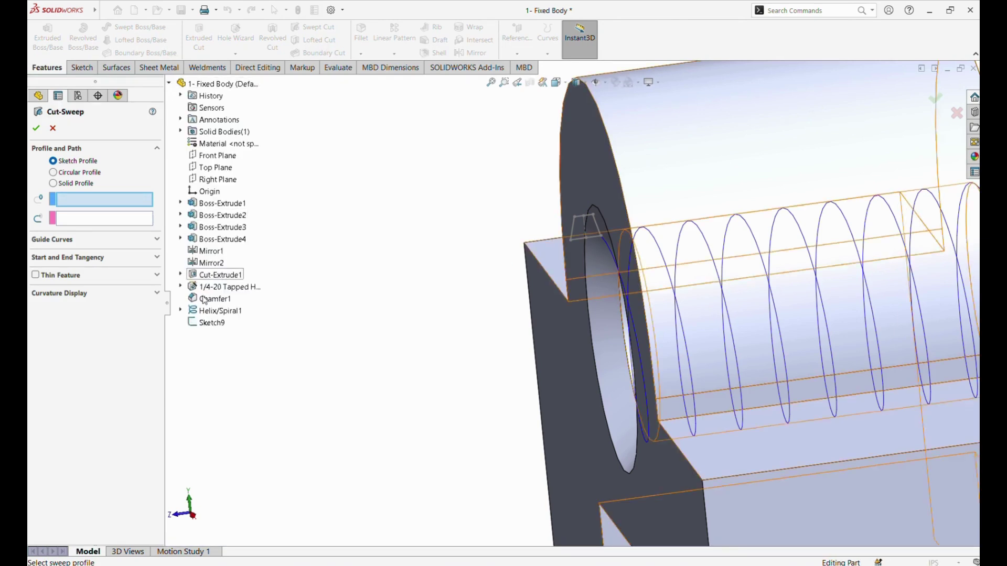
left_click(210, 323)
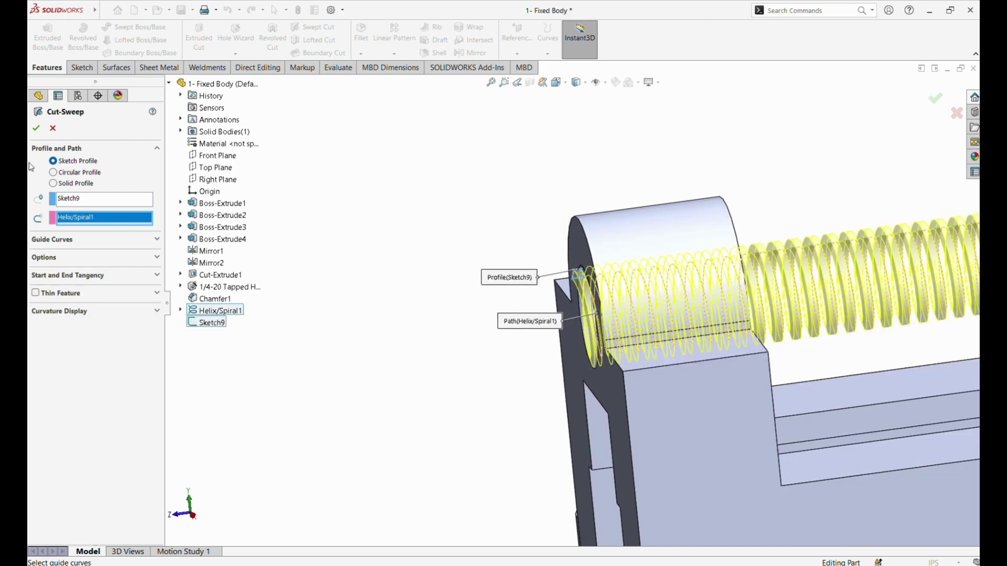
left_click(36, 129)
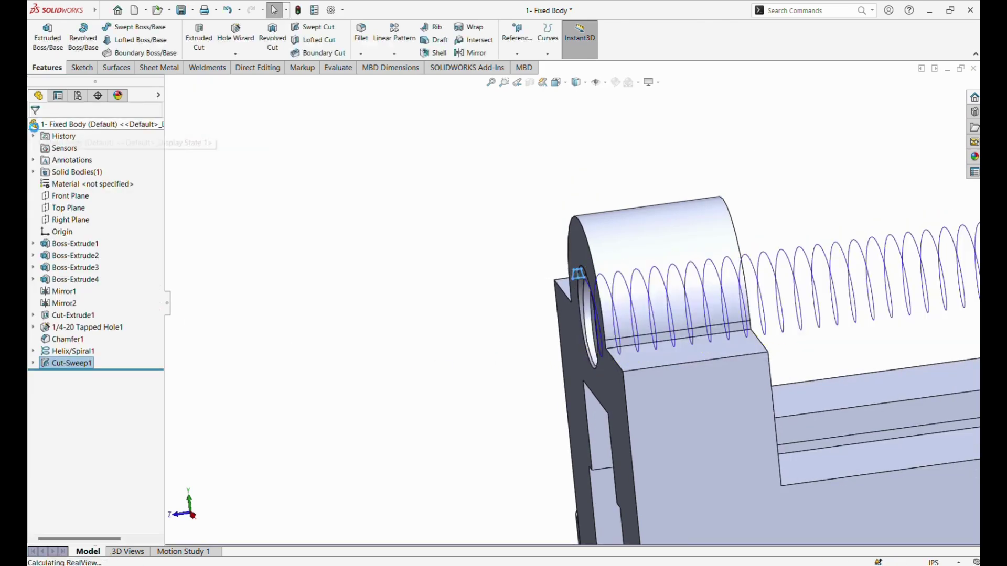
Hide Helix/Spiral1 and switch to the isometric view of the threaded body
mouse_move(451, 316)
middle_mouse_down()
mouse_move(512, 265)
mouse_move(460, 289)
middle_mouse_up()
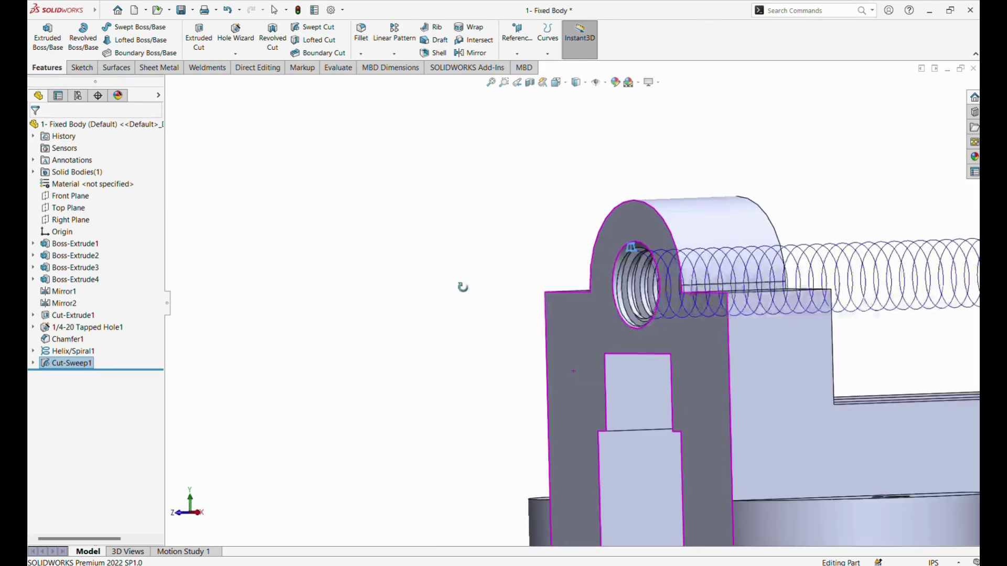
right_click(85, 352)
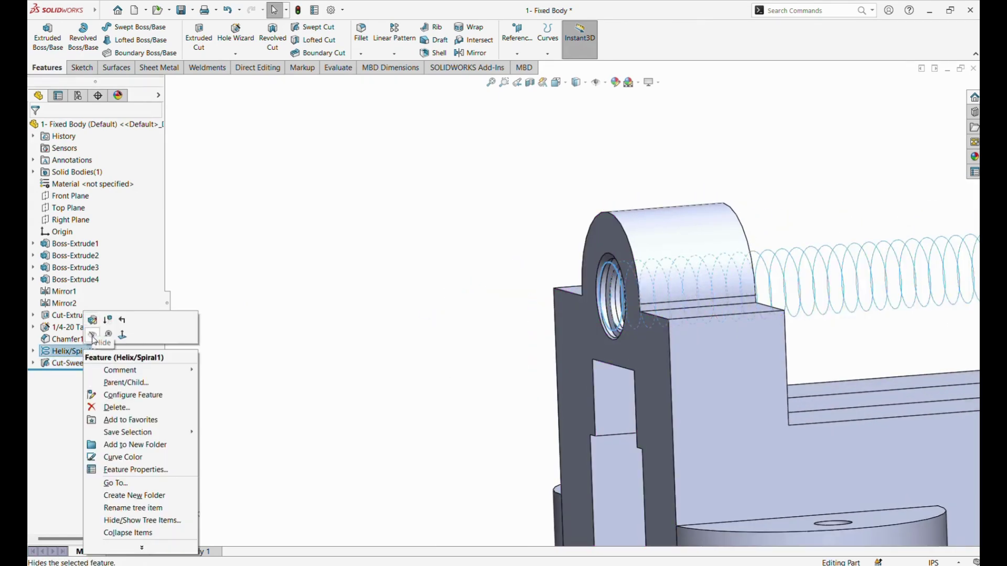
left_click(92, 336)
mouse_move(393, 309)
middle_mouse_down()
mouse_move(471, 289)
mouse_move(483, 308)
mouse_move(425, 296)
mouse_move(338, 371)
middle_mouse_up()
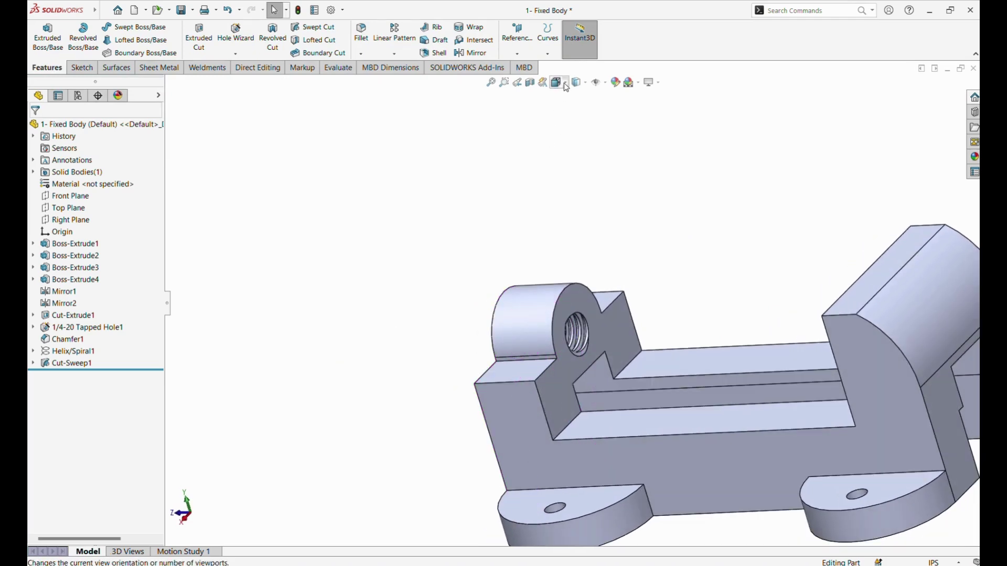
left_click(556, 82)
left_click(611, 111)
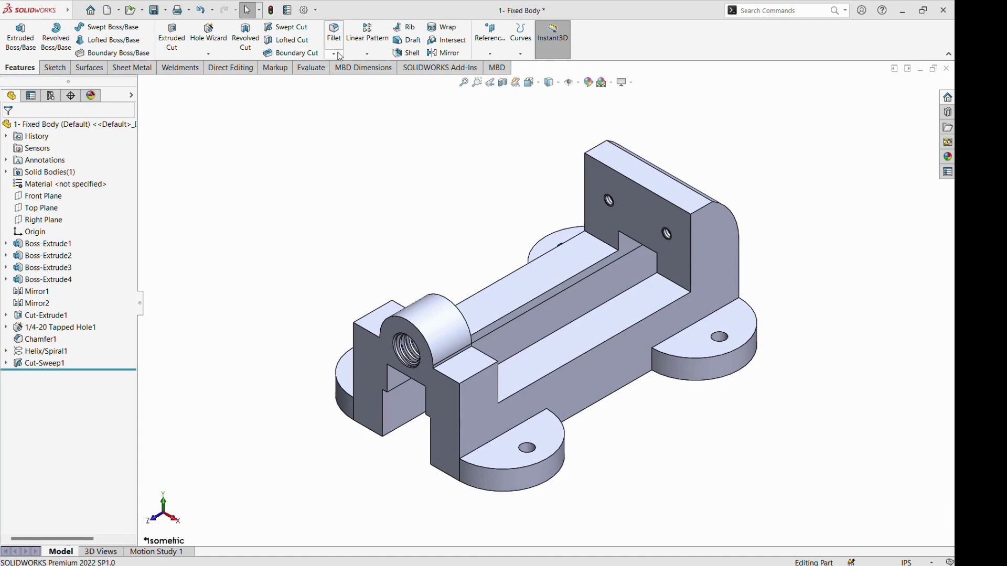
Start a fillet with the slot edge and a lower inner edge, removing stray face and edge picks
left_click(332, 30)
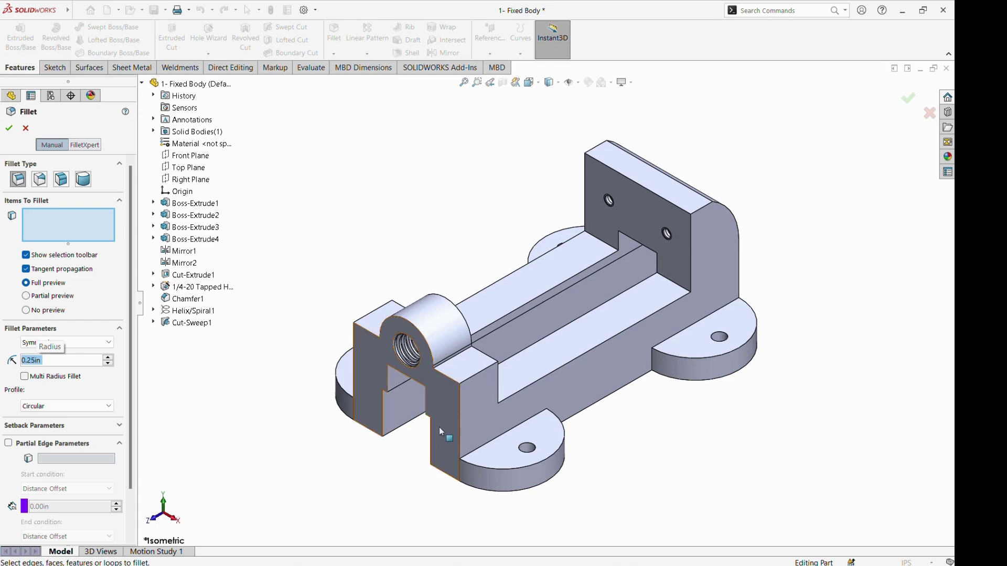
left_click(491, 373)
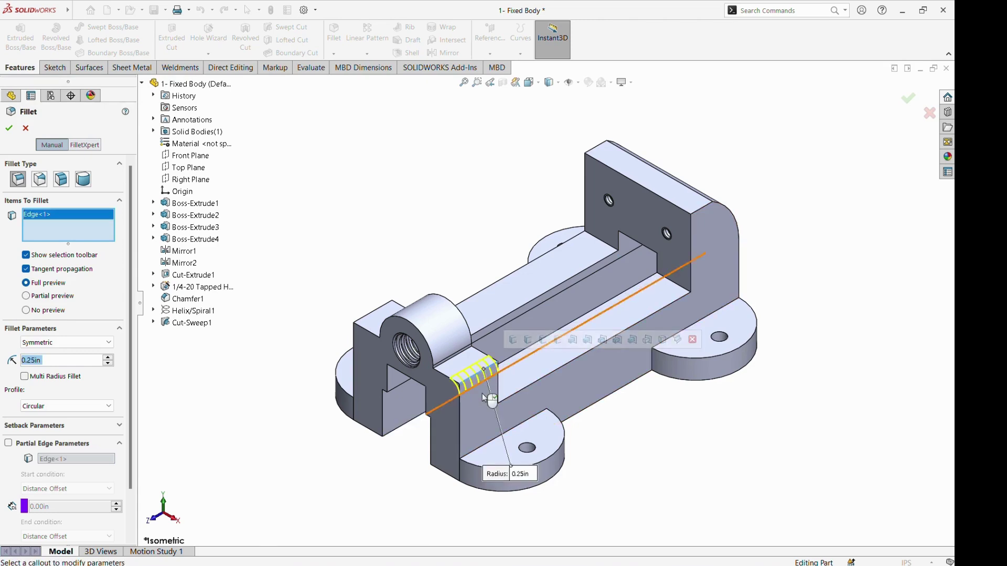
left_click(476, 458)
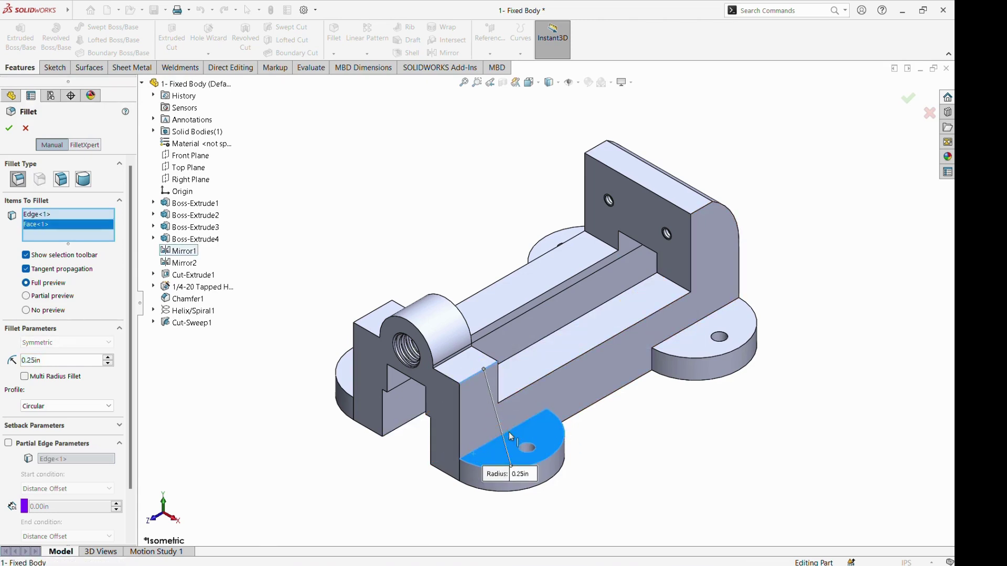
left_click(507, 432)
right_click(51, 240)
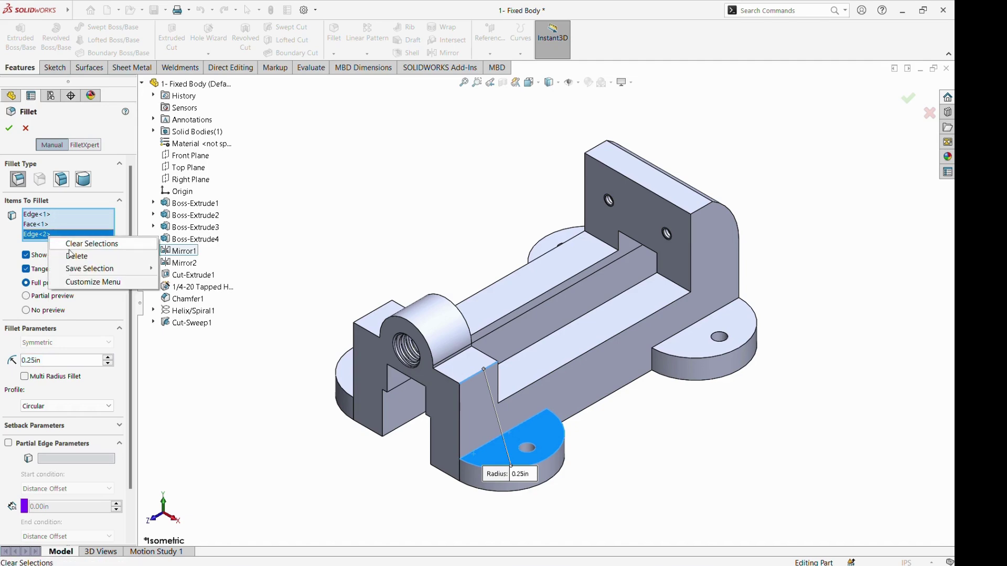
left_click(68, 256)
right_click(43, 227)
left_click(62, 241)
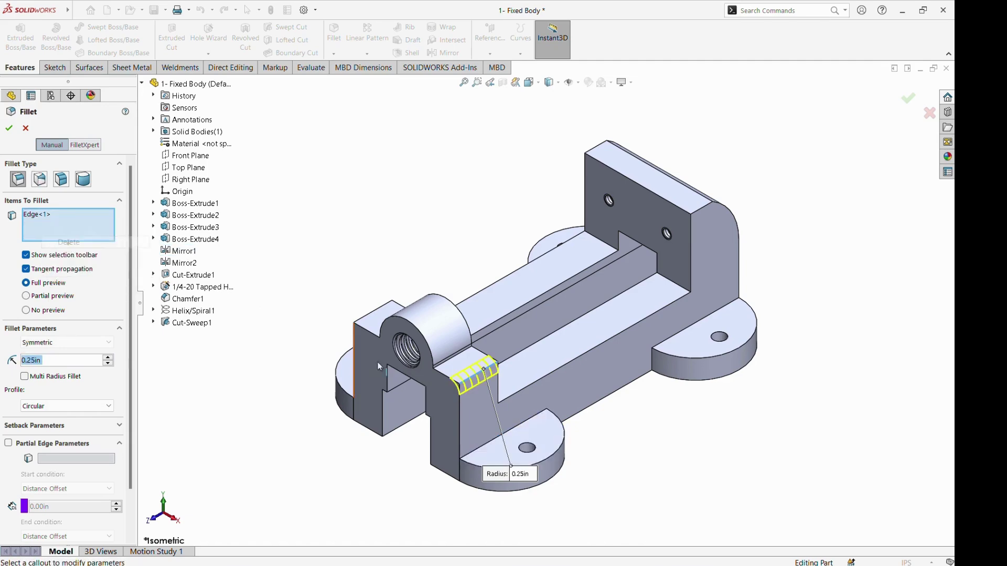
left_click(475, 451)
Add six more inner corner edges around the base lugs, up to the eighth edge
middle_click_drag(584, 439, 512, 431)
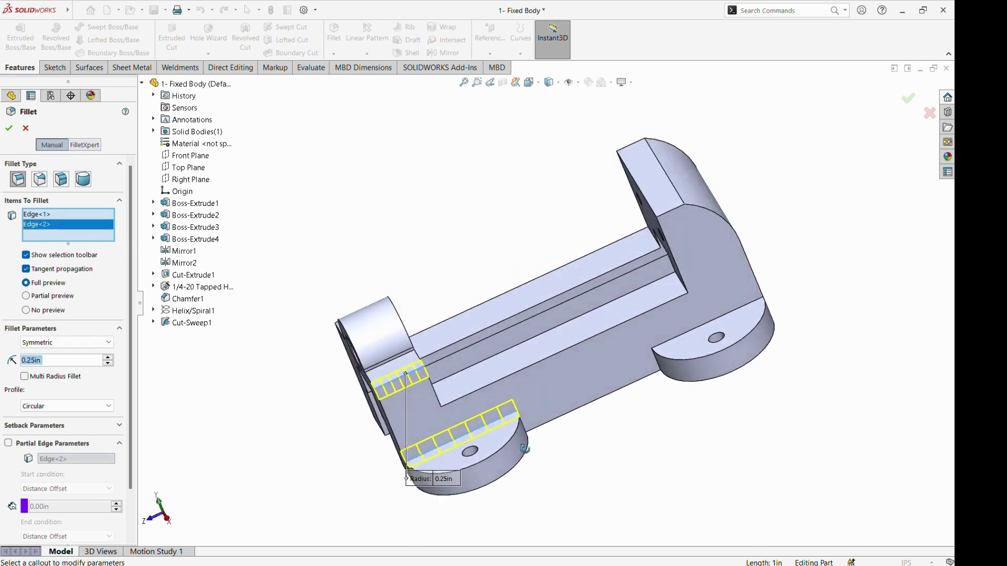
left_click(507, 424)
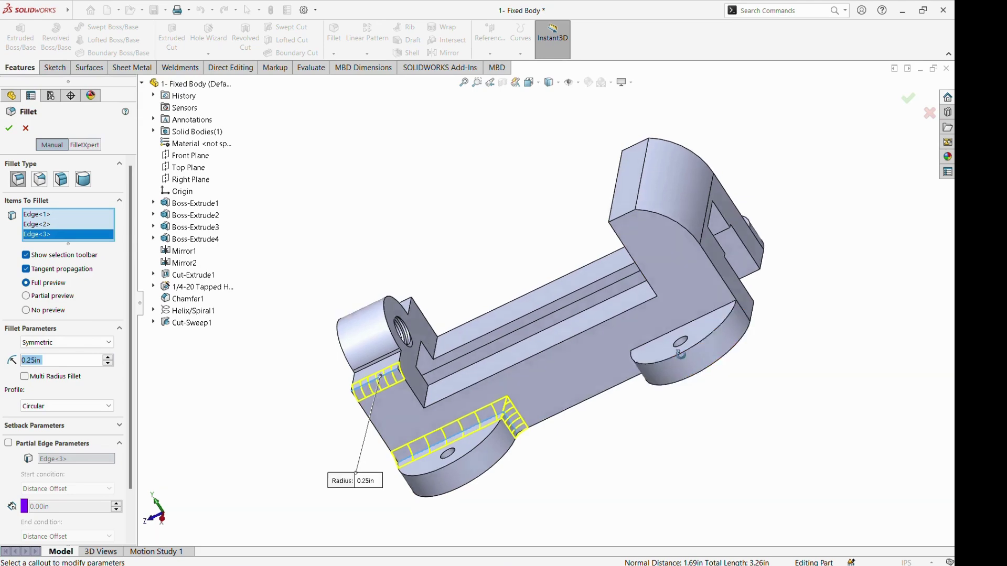
middle_click_drag(507, 424, 529, 414)
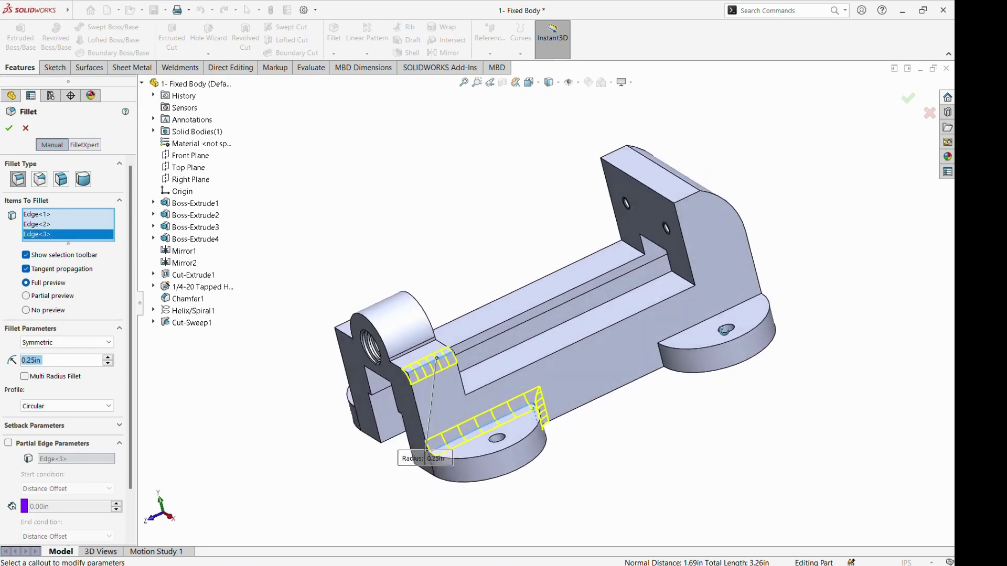
left_click(663, 362)
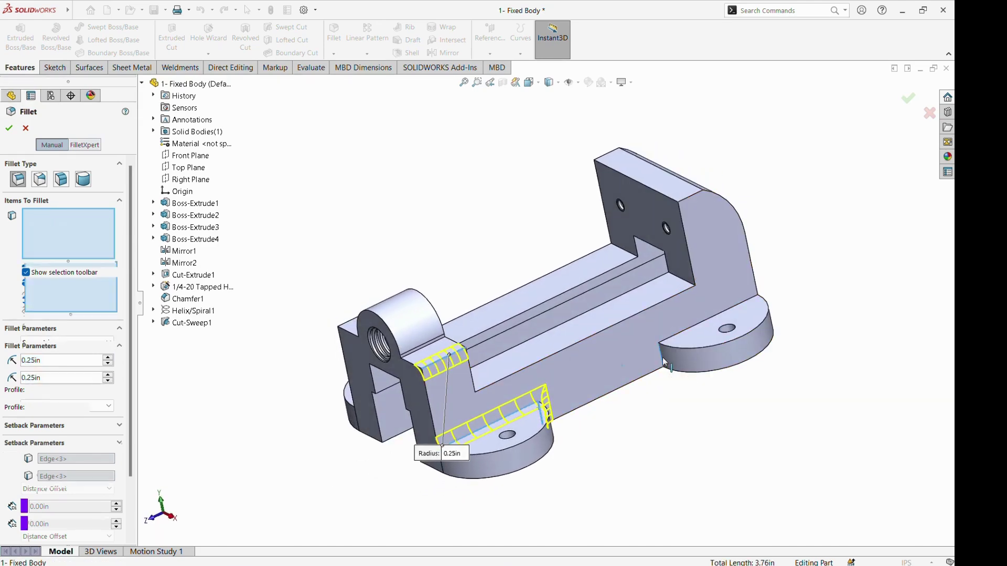
left_click(679, 336)
mouse_move(645, 383)
middle_mouse_down()
mouse_move(680, 346)
mouse_move(701, 342)
mouse_move(677, 401)
middle_mouse_up()
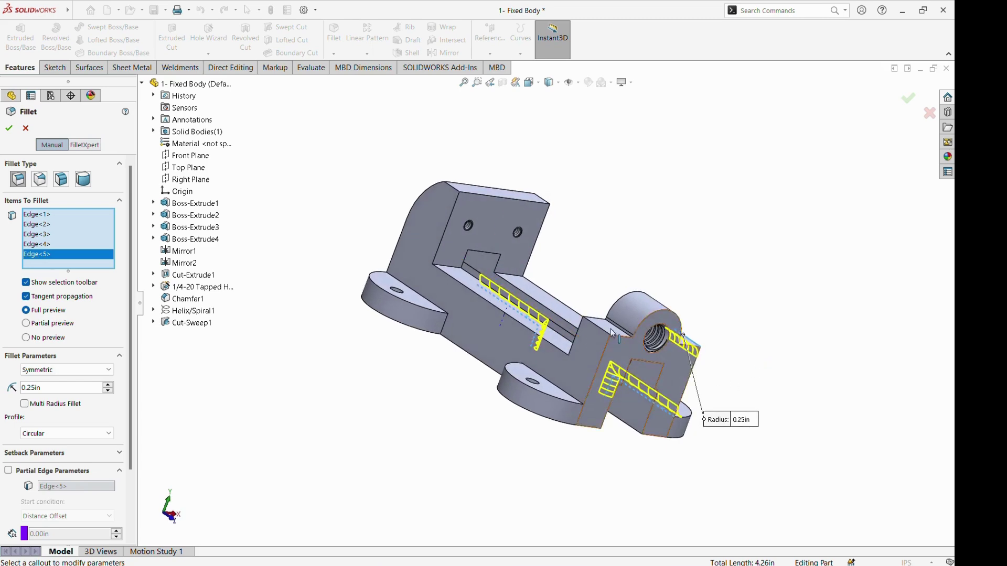
left_click(599, 329)
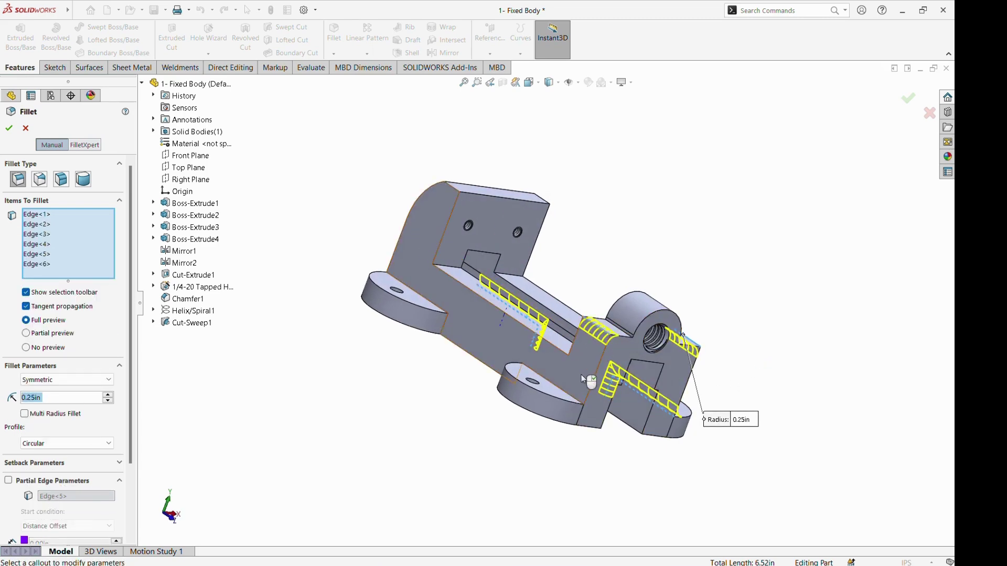
left_click(573, 401)
middle_click_drag(577, 398, 661, 455)
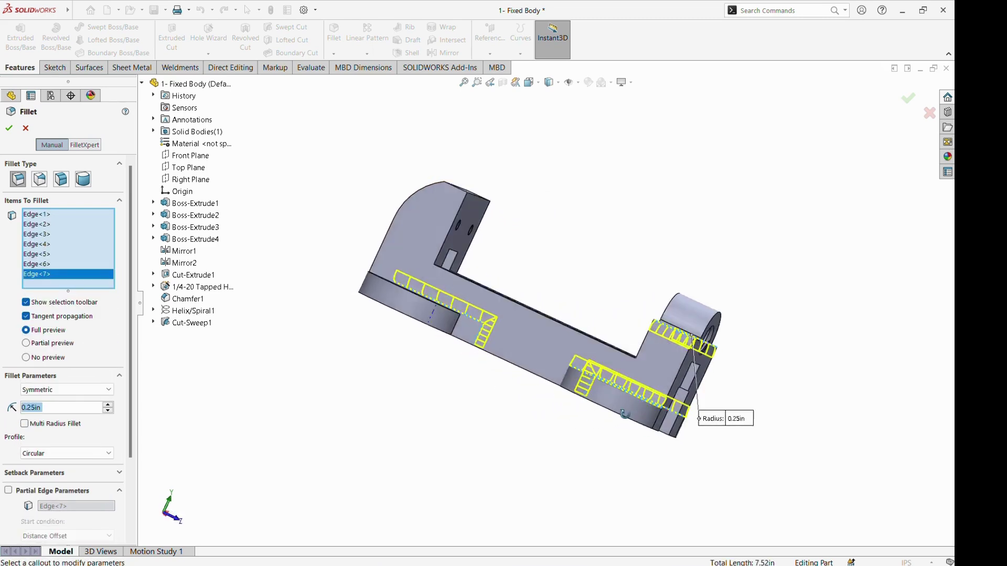
scroll(609, 373, "down", 3)
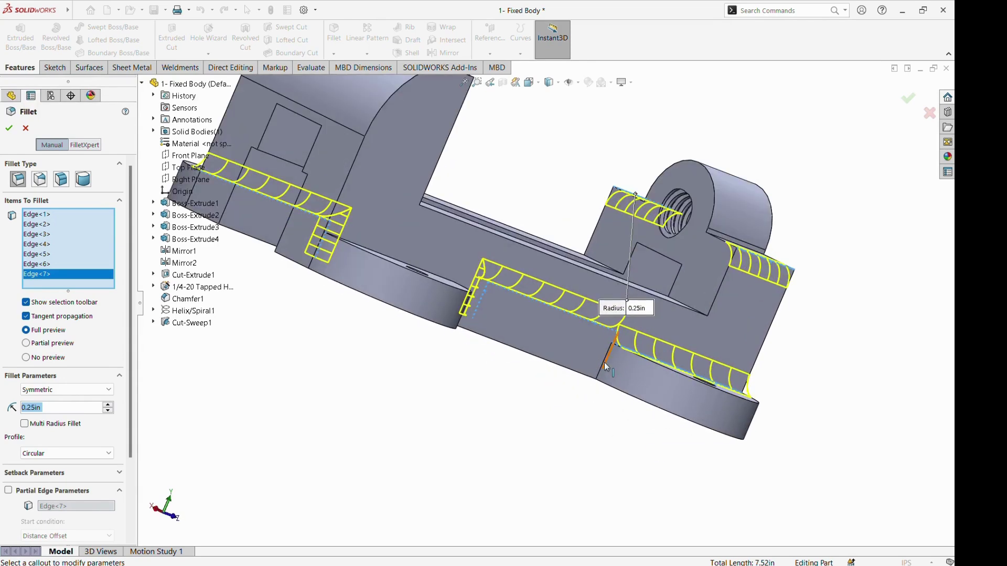
left_click(604, 360)
Add the ninth and tenth edges, apply the 0.25in fillet and fit the part in view
mouse_move(386, 279)
middle_mouse_down()
mouse_move(417, 282)
mouse_move(450, 313)
middle_mouse_up()
scroll(410, 275, "up", 3)
left_click(485, 305)
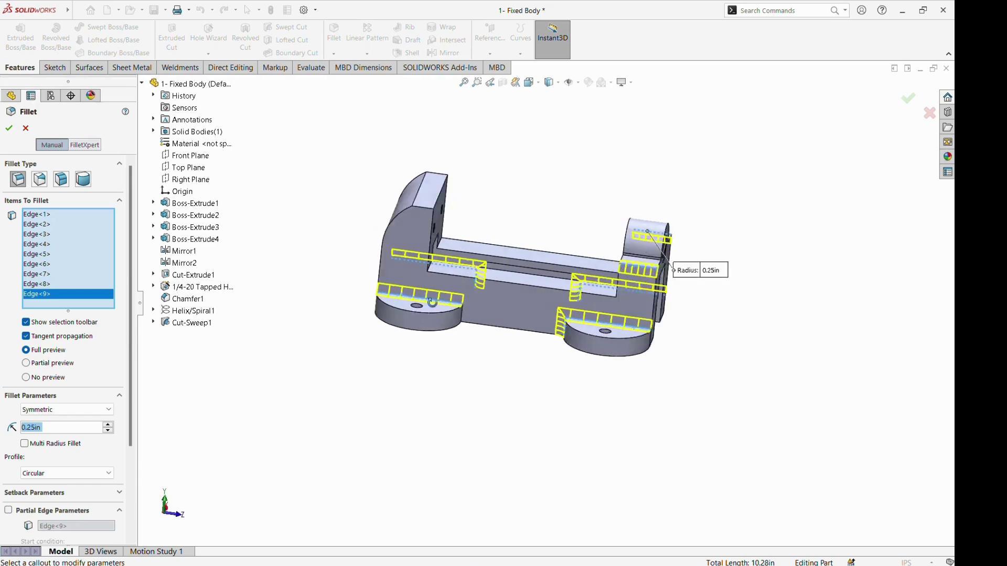
left_click(455, 314)
mouse_move(456, 313)
middle_mouse_down()
mouse_move(422, 412)
mouse_move(422, 447)
middle_mouse_up()
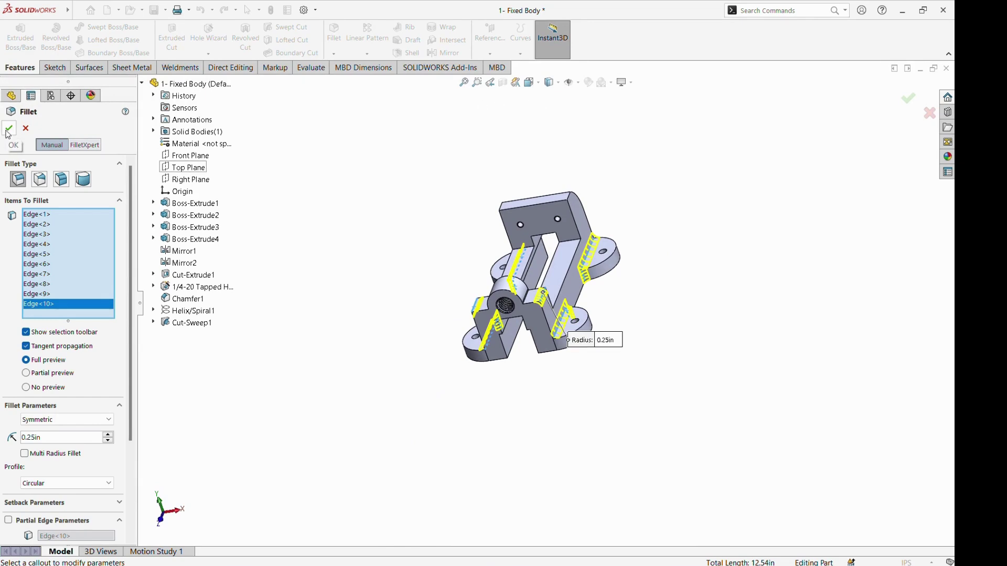
key("Return")
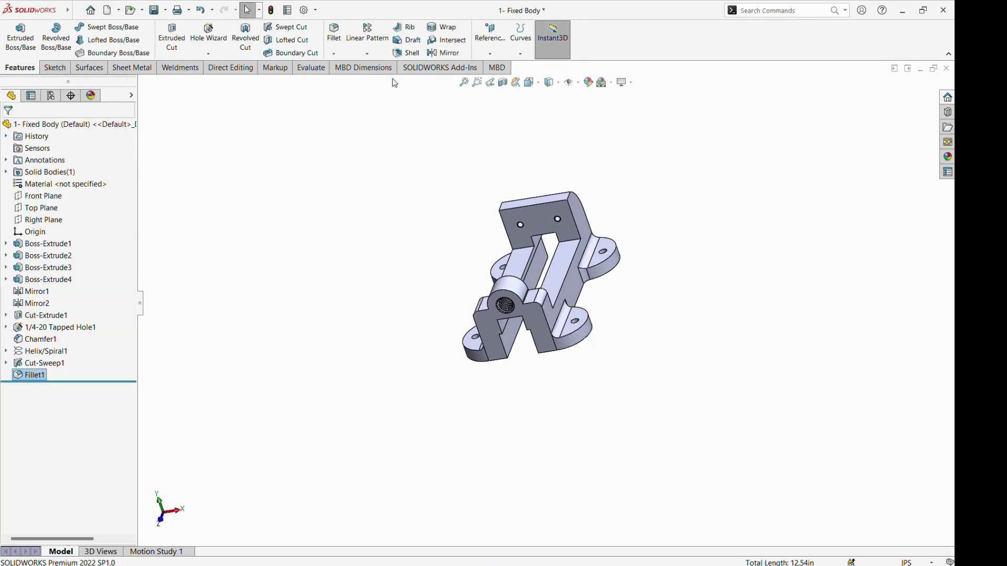
left_click(465, 84)
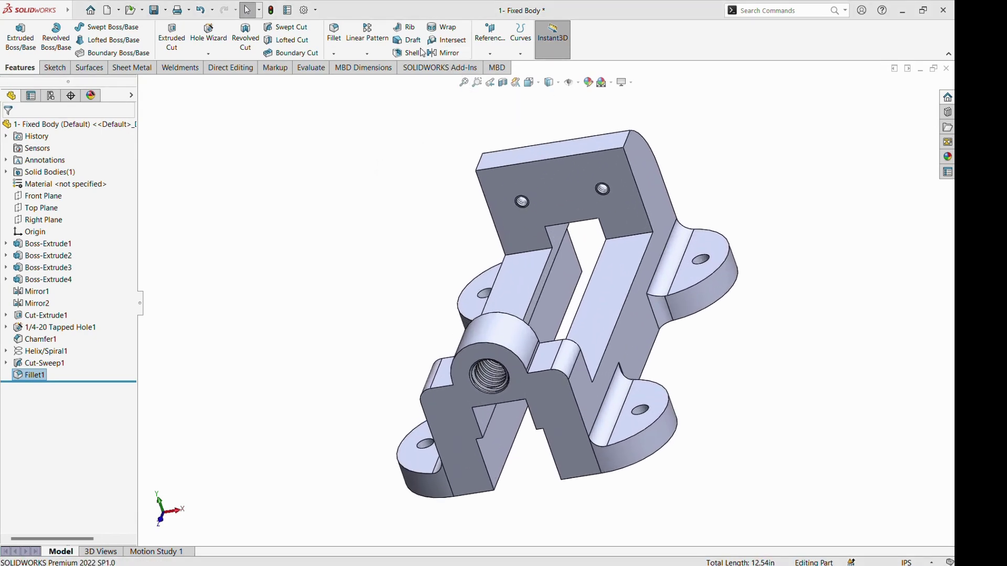
Start a 0.13in fillet on the threaded boss circle, base edge chain and left boss chain
left_click(335, 36)
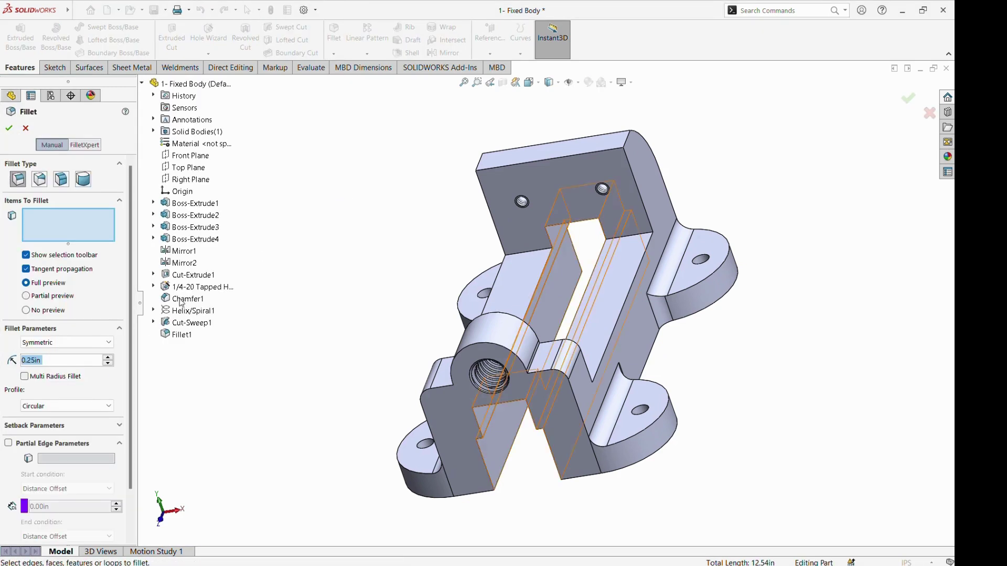
type("0")
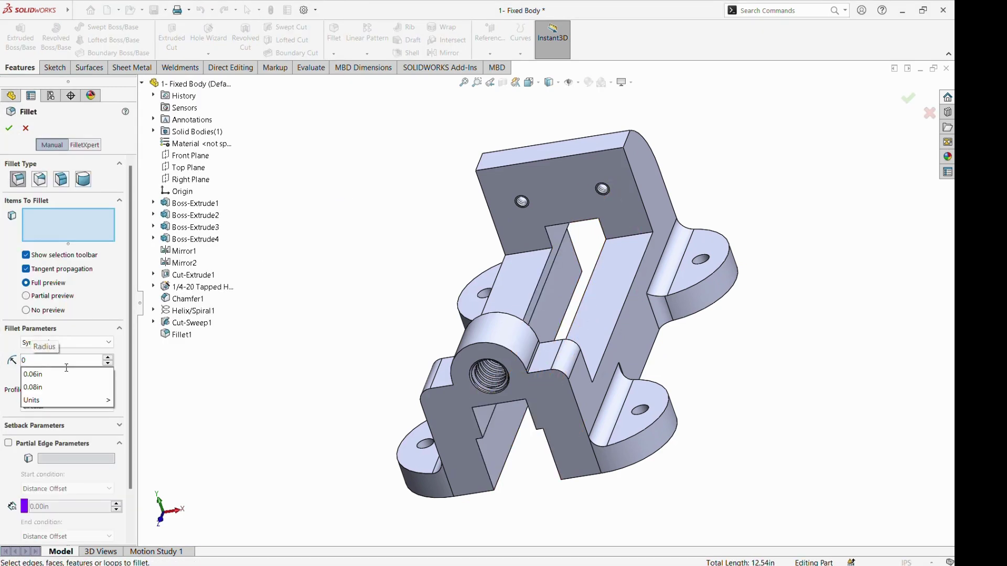
type(".1")
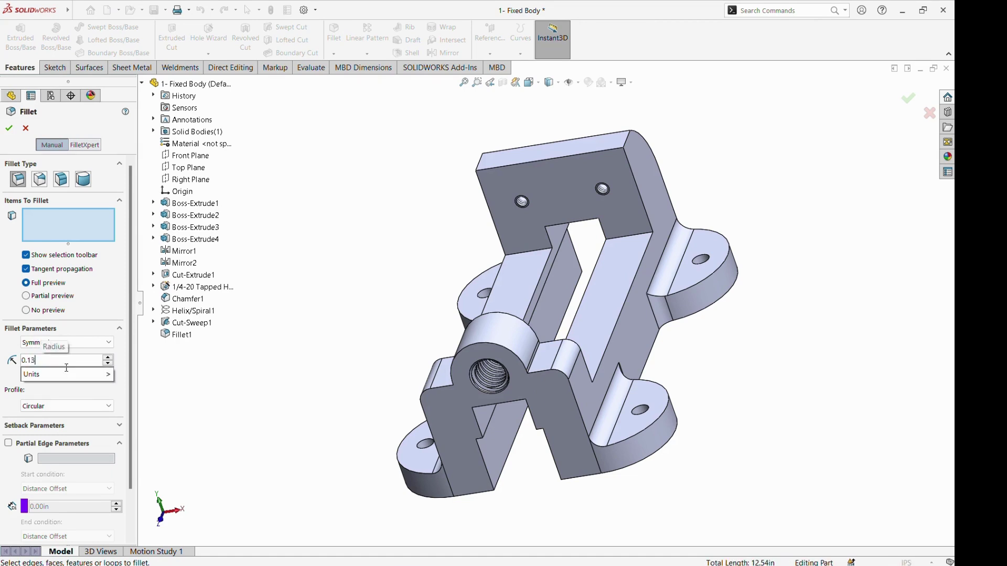
type("3")
key("Return")
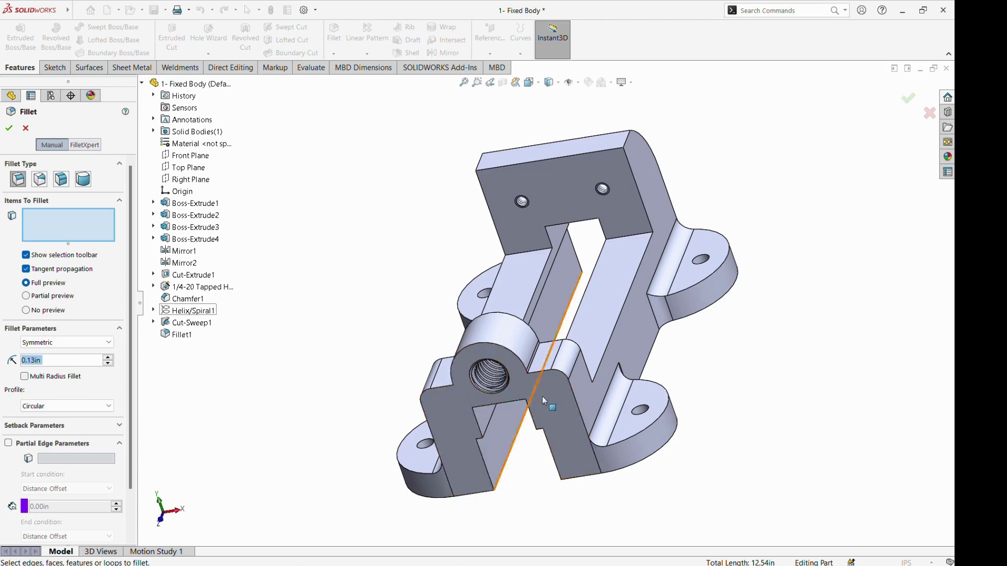
left_click(519, 360)
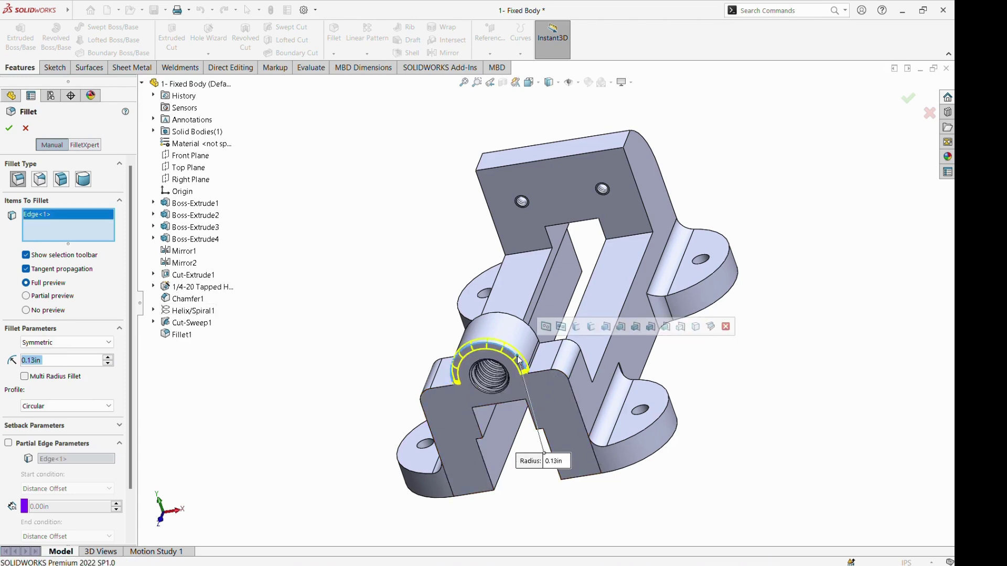
left_click(540, 374)
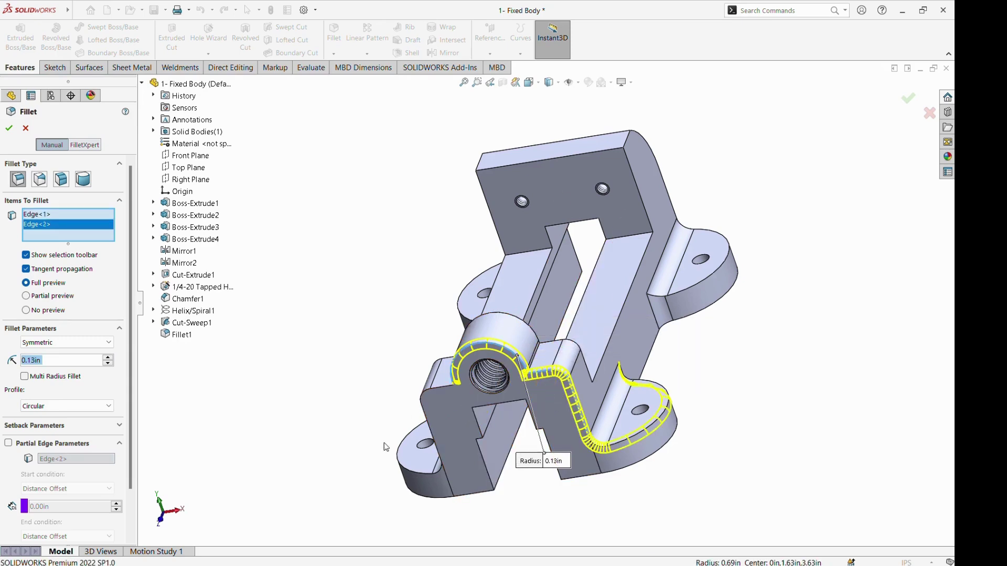
left_click(445, 391)
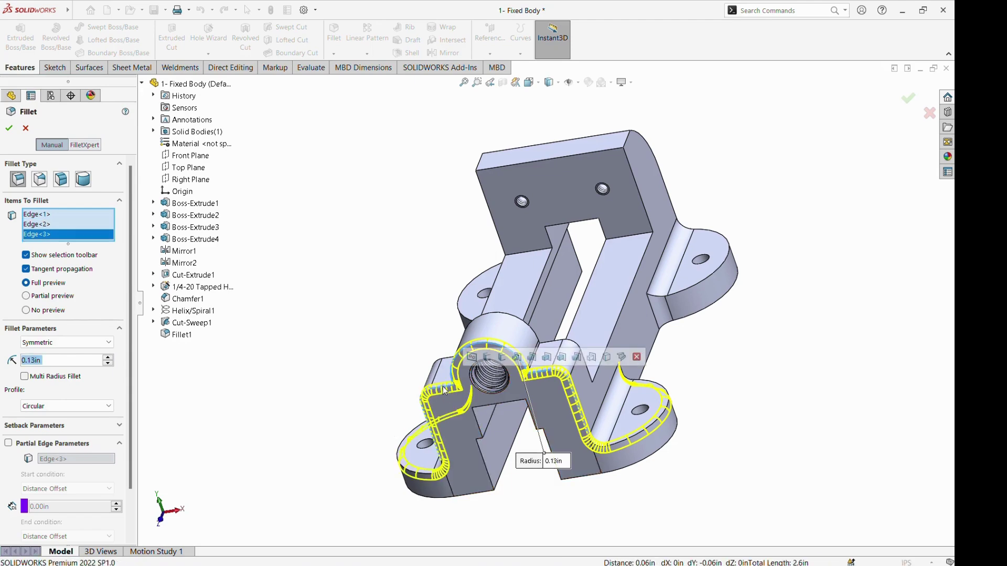
Add the back jaw's top edges, another base outline edge and a seventh underside edge
mouse_move(584, 397)
middle_mouse_down()
mouse_move(668, 363)
mouse_move(602, 423)
mouse_move(719, 247)
middle_mouse_up()
scroll(719, 247, "down", 2)
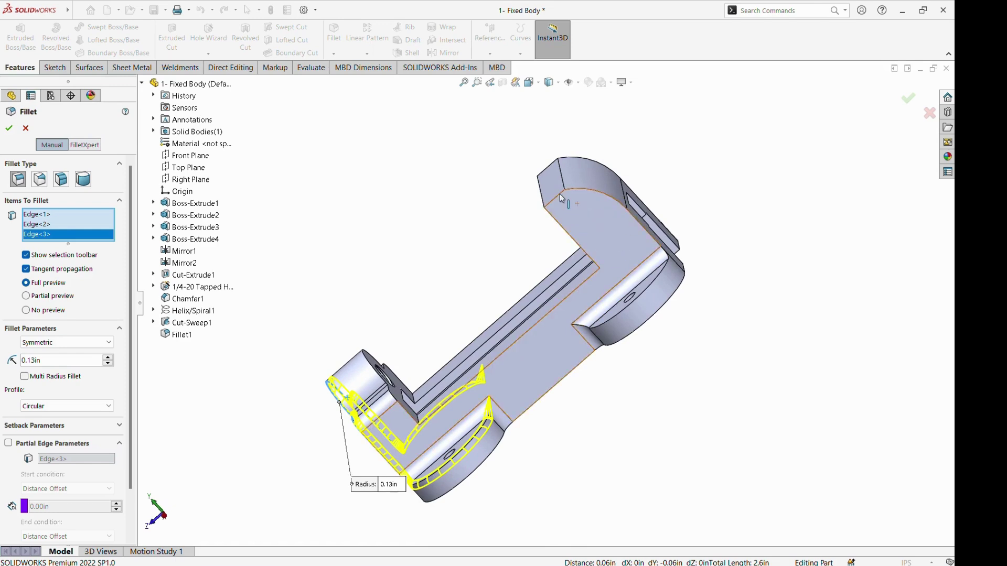
left_click(578, 191)
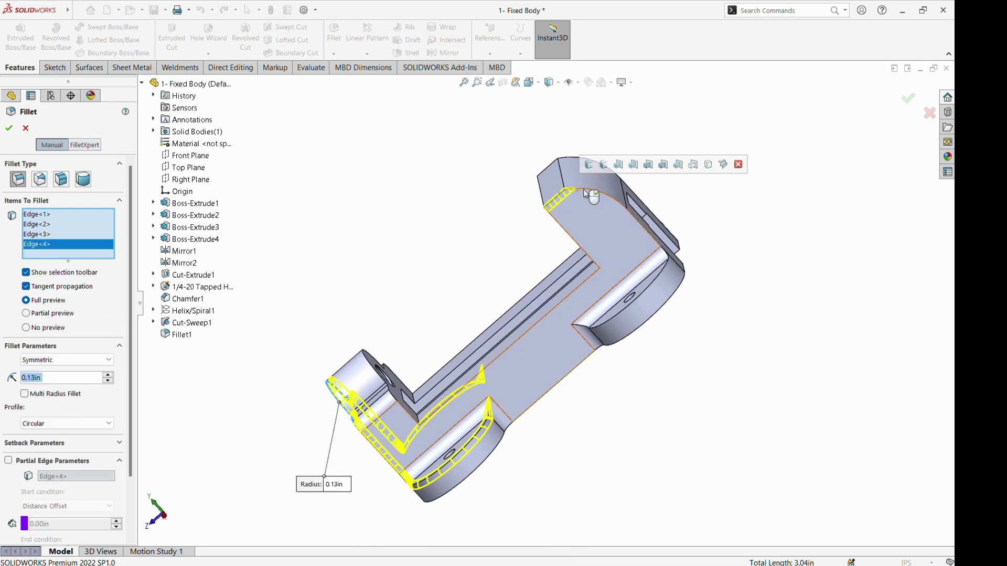
left_click(583, 190)
mouse_move(583, 189)
middle_mouse_down()
mouse_move(641, 227)
mouse_move(545, 305)
middle_mouse_up()
left_click(546, 299)
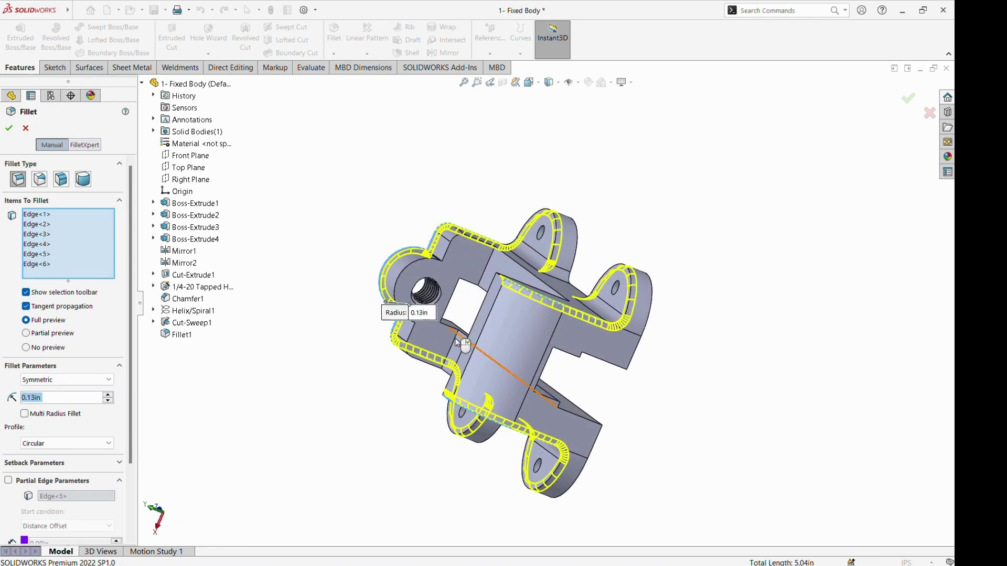
scroll(535, 291, "down", 3)
middle_click_drag(535, 291, 655, 293)
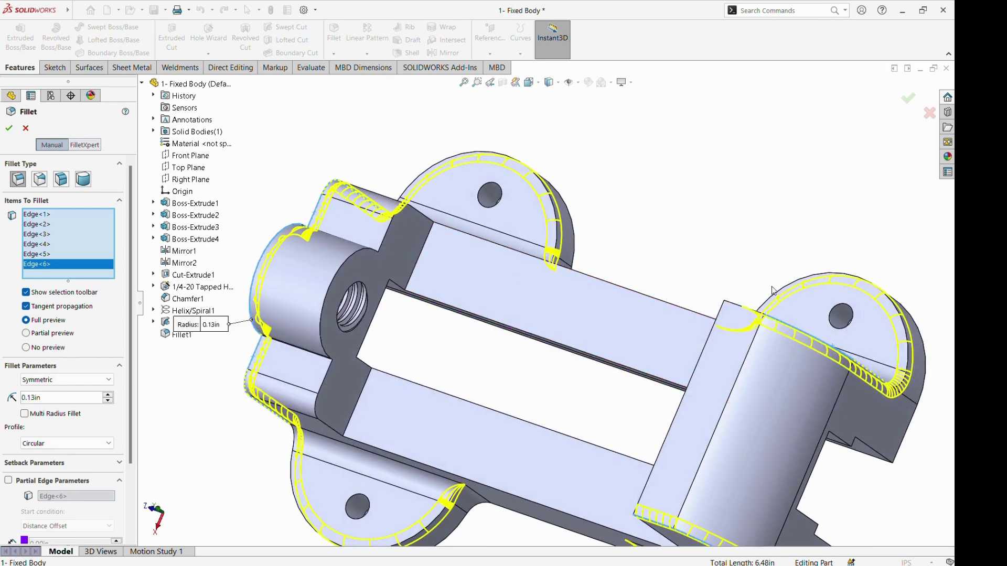
left_click(873, 317)
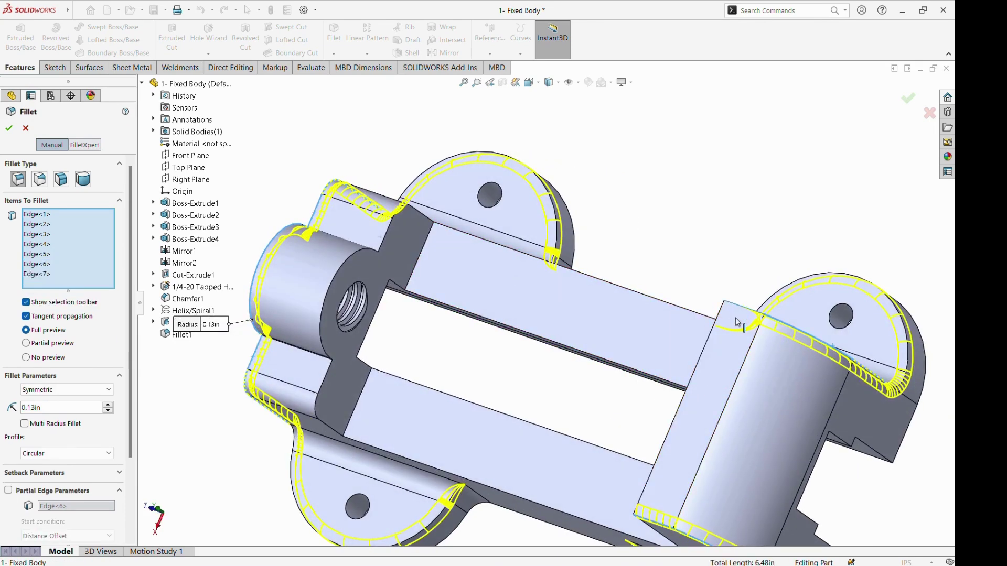
Apply the 0.13in Fillet2 and fit the whole part in view
scroll(755, 393, "up", 3)
scroll(755, 392, "up", 3)
mouse_move(767, 415)
middle_mouse_down()
mouse_move(789, 386)
mouse_move(592, 322)
middle_mouse_up()
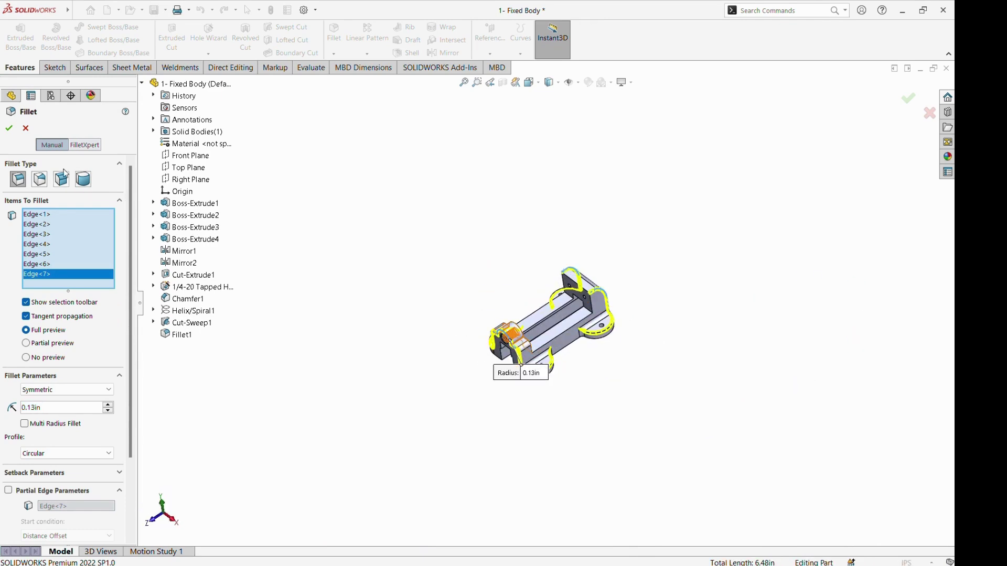
left_click(11, 128)
scroll(550, 287, "down", 3)
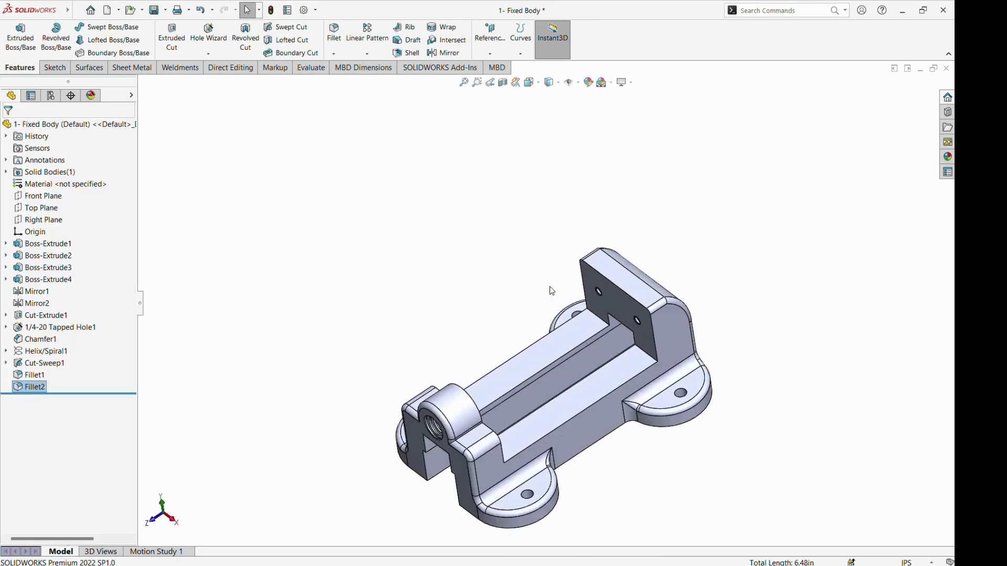
middle_click_drag(572, 378, 567, 315)
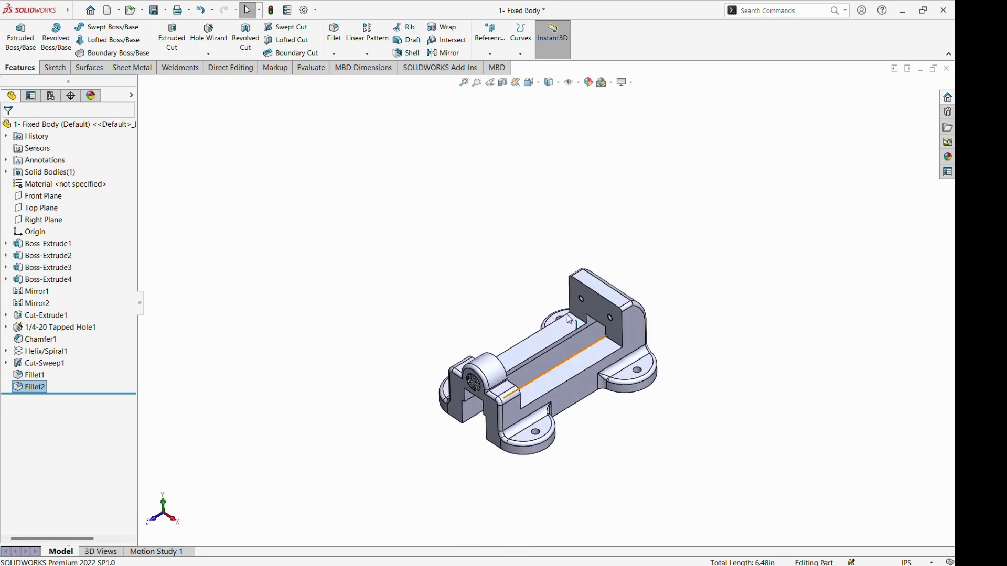
left_click(464, 83)
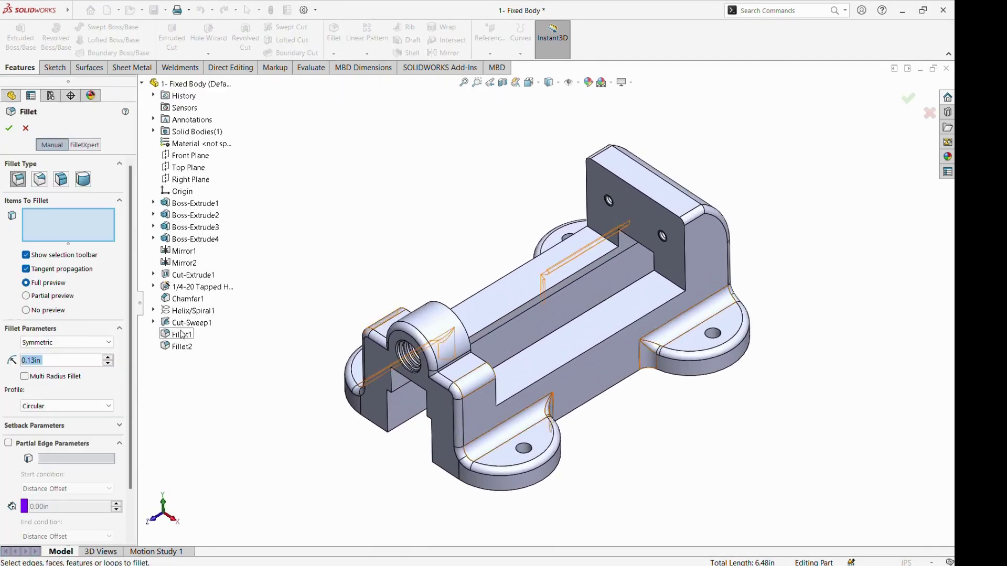
Set a 0.001in fillet radius and select two underside faces, the back wall and boss face
type("0.")
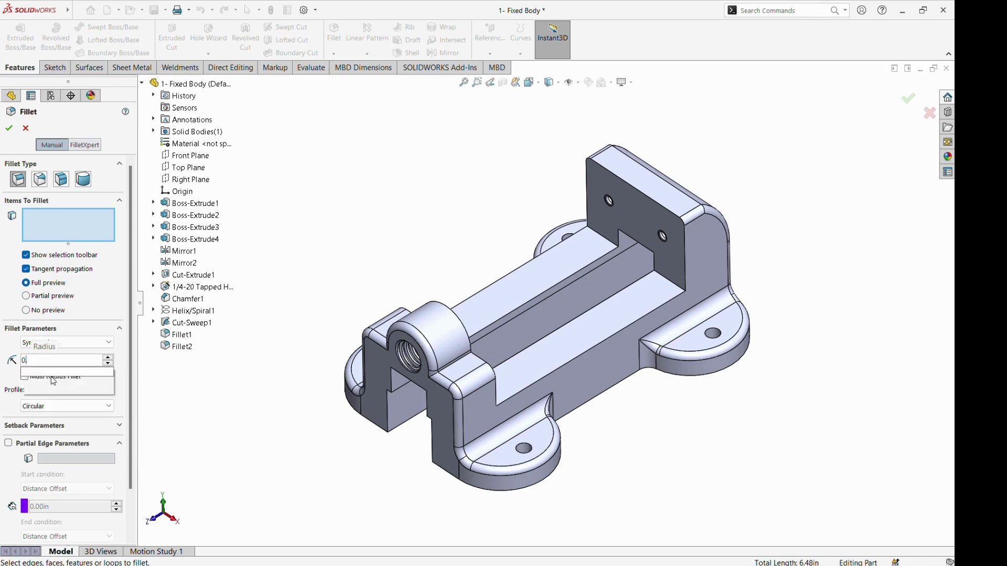
type("001")
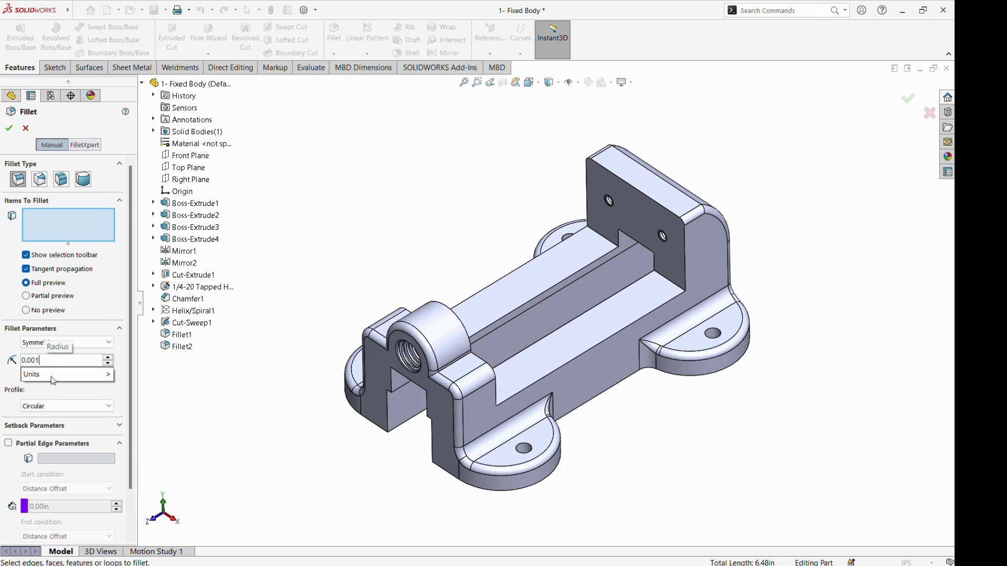
key("Return")
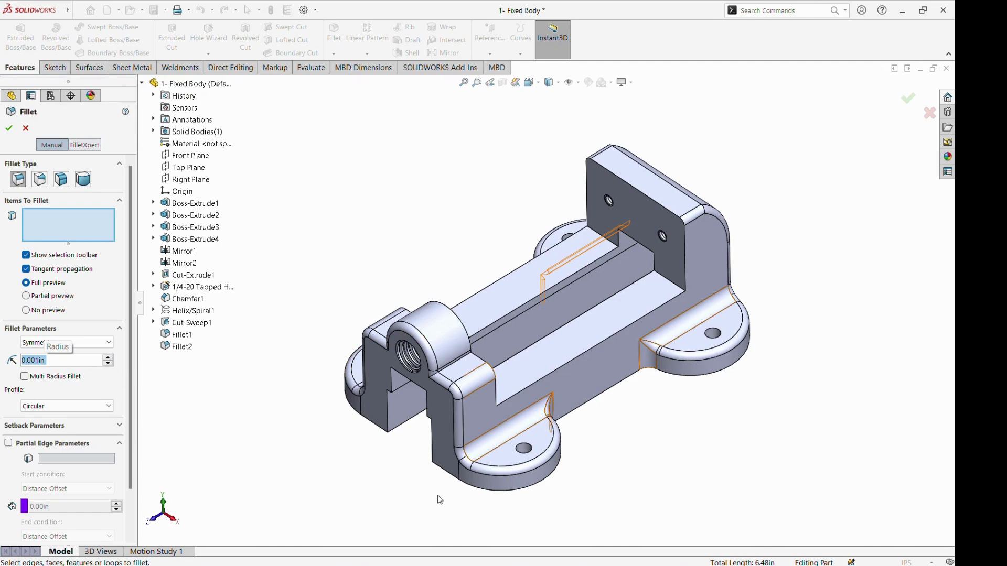
middle_click_drag(525, 294, 450, 200)
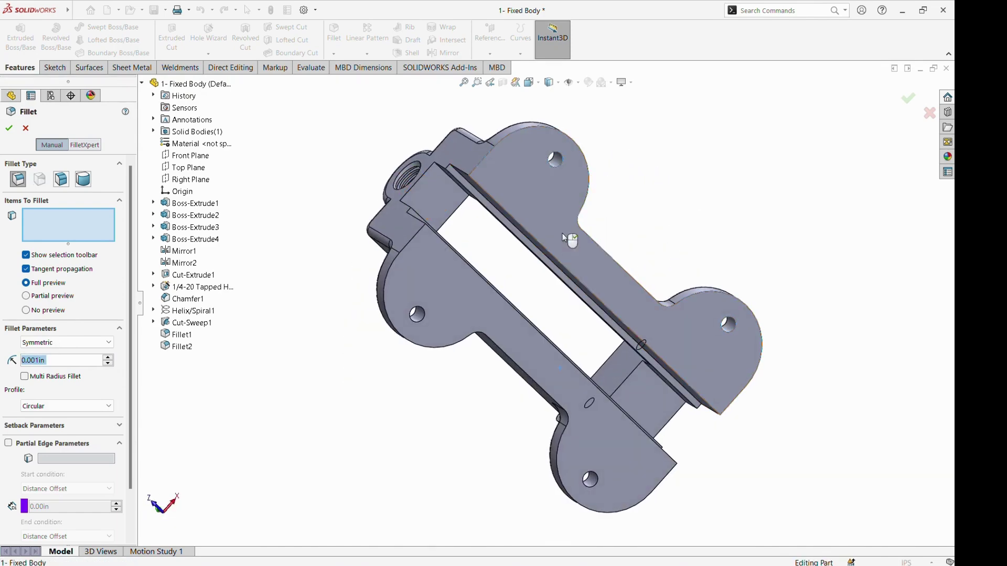
left_click(561, 233)
left_click(457, 294)
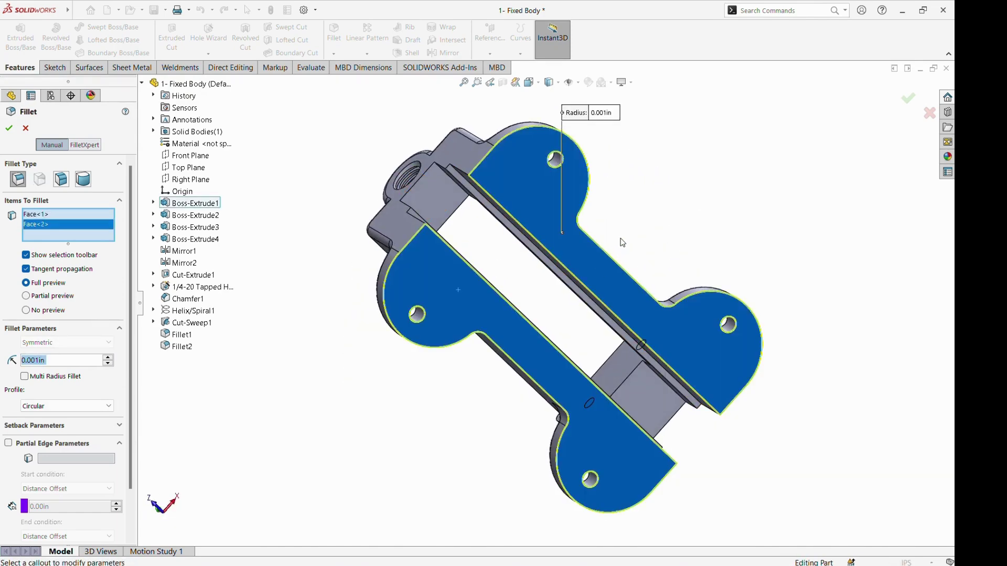
key("ctrl+7")
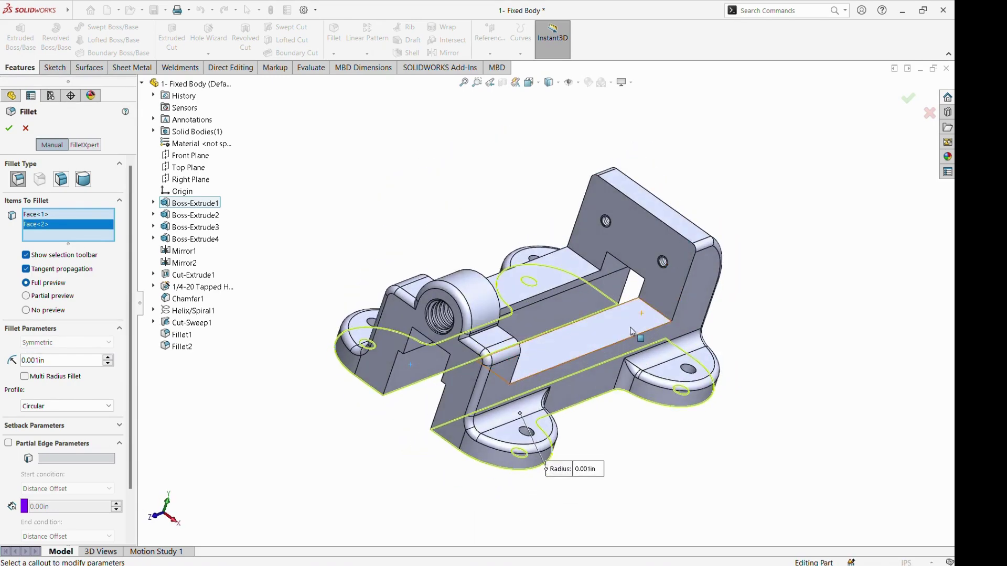
left_click(629, 227)
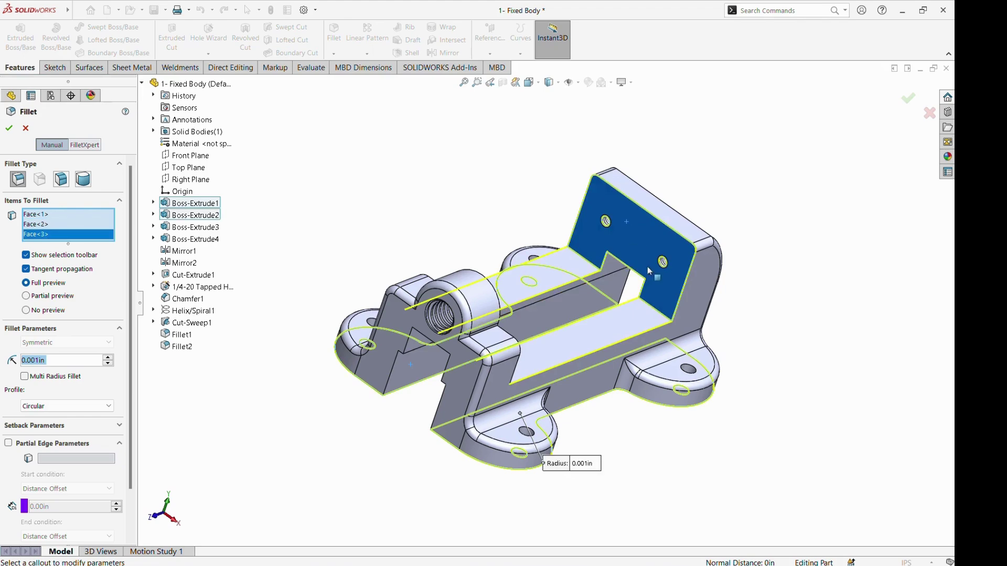
middle_click_drag(649, 271, 411, 309)
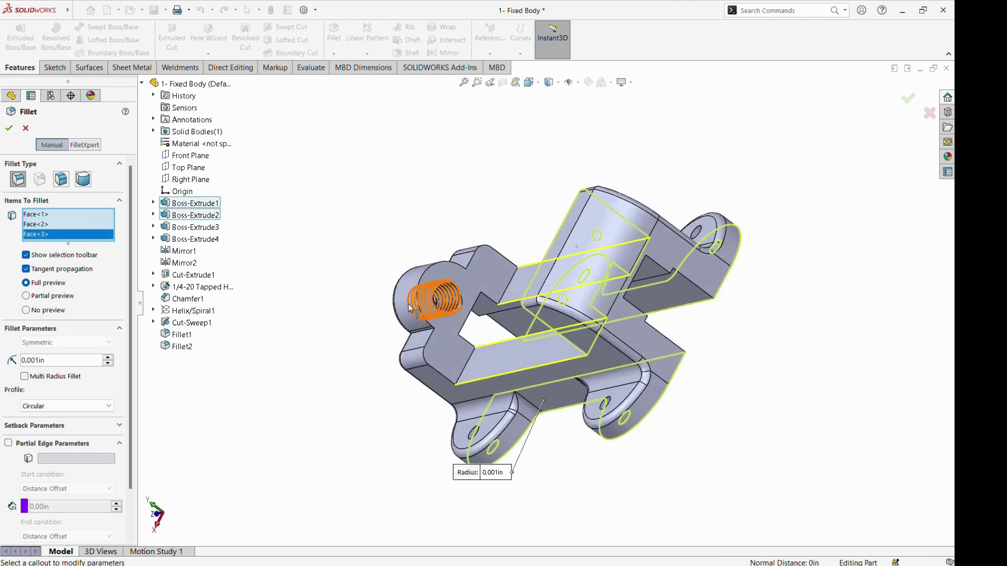
left_click(405, 309)
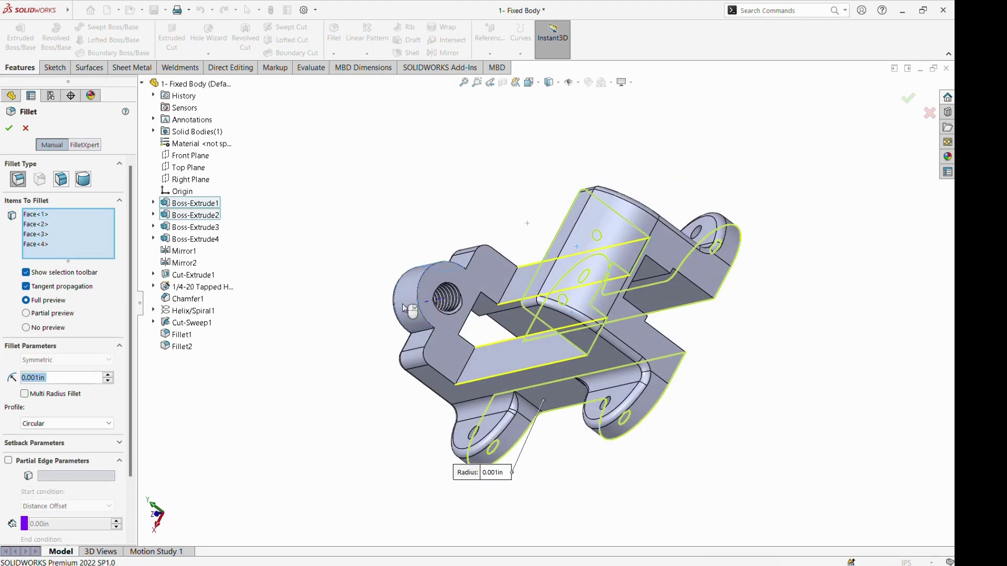
Add the four notch edges and create Fillet3
scroll(443, 283, "down", 5)
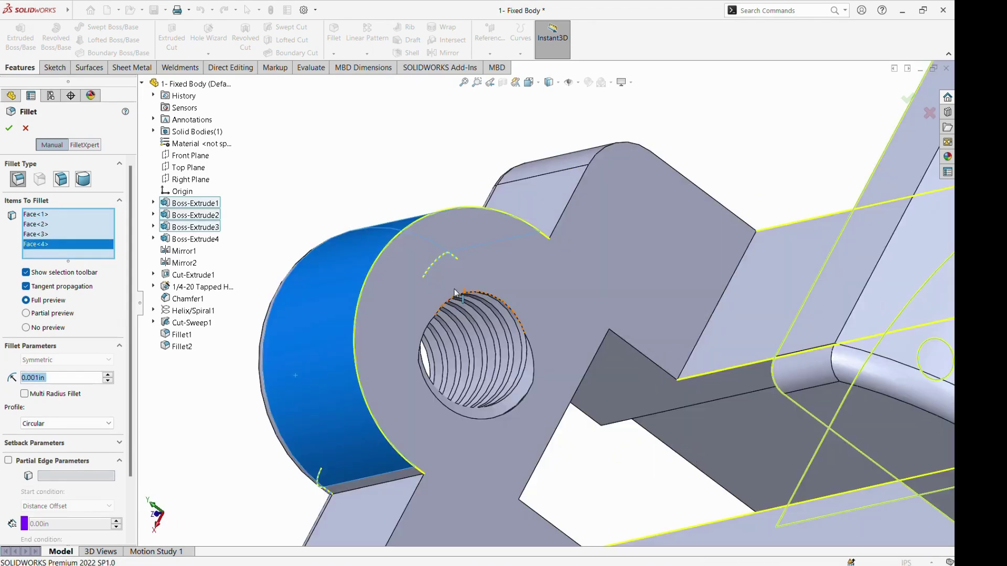
left_click(642, 359)
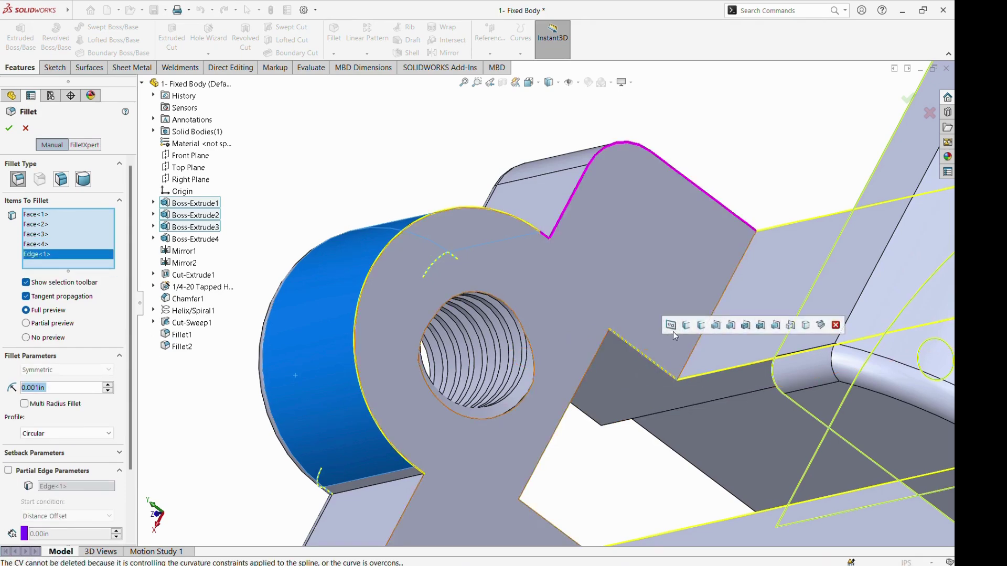
left_click(688, 347)
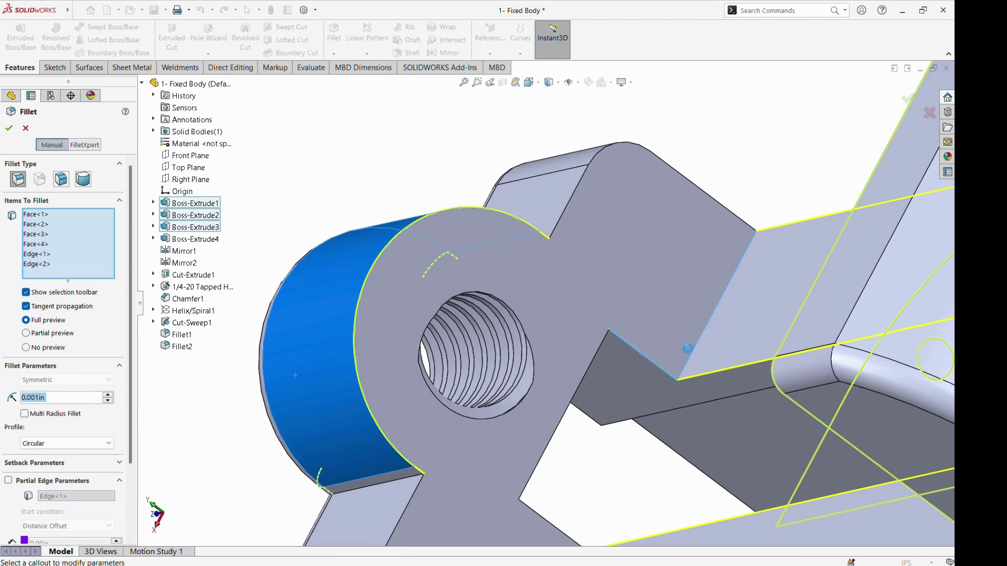
left_click(578, 391)
middle_click_drag(578, 394, 585, 425)
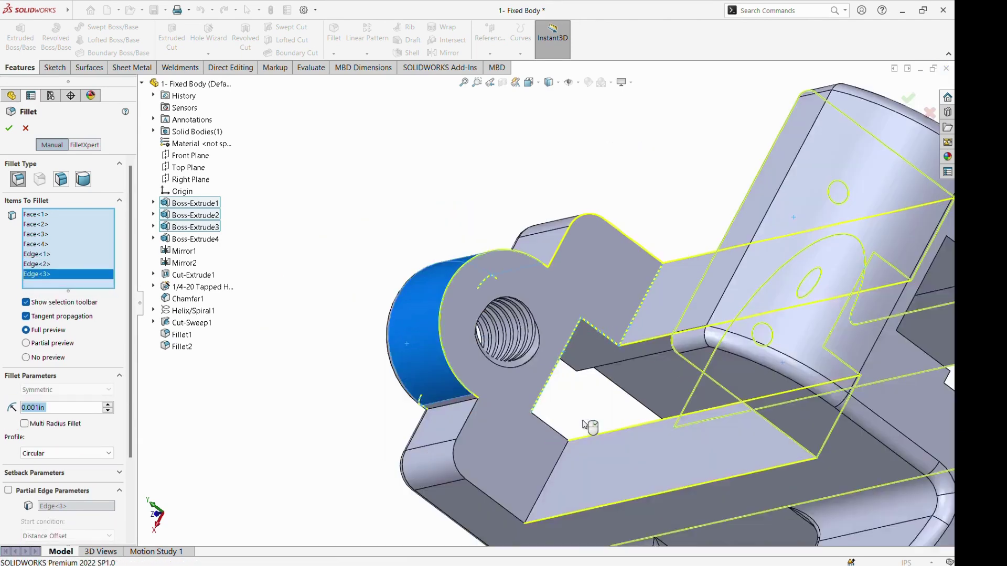
left_click(552, 430)
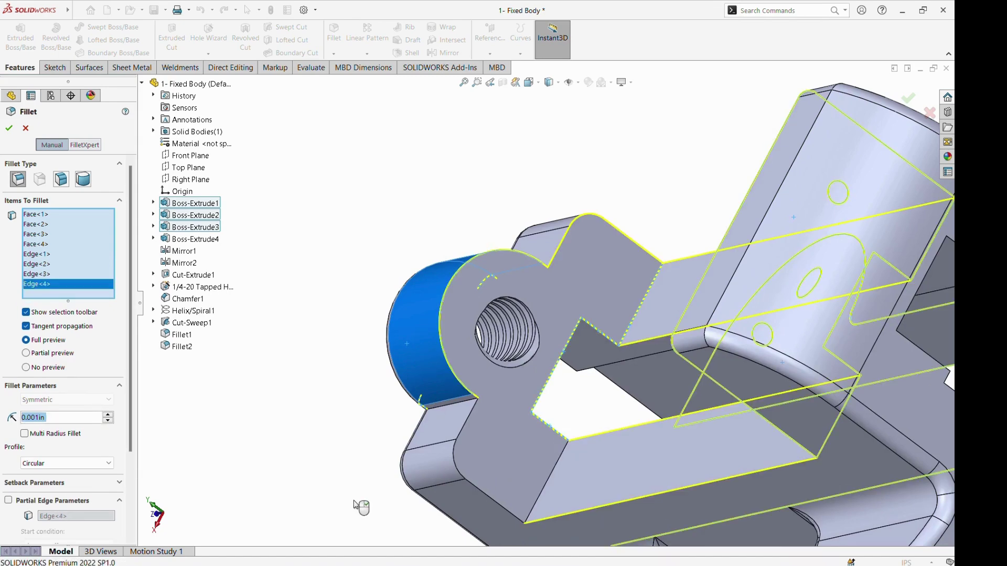
left_click(7, 129)
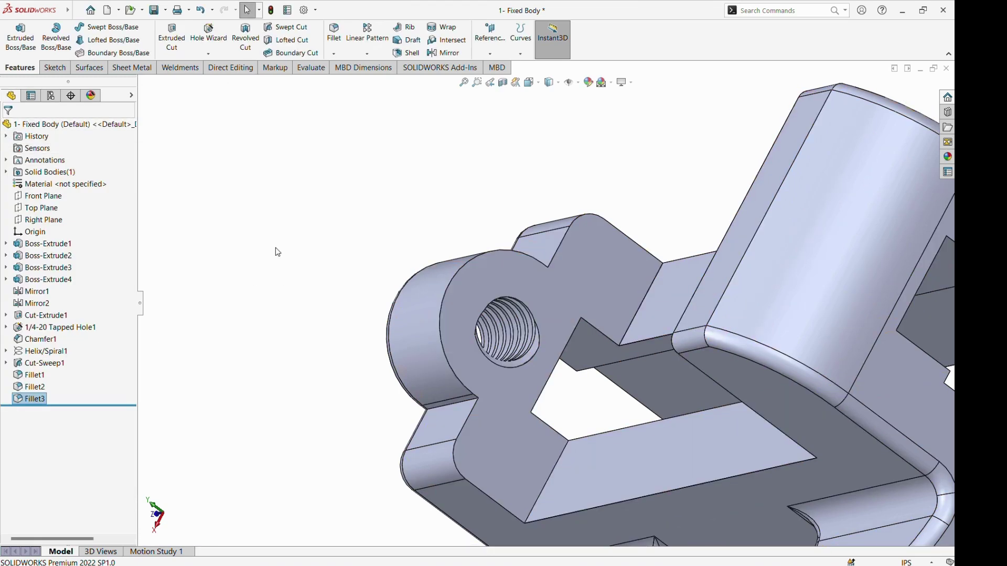
Orbit, zoom out and set the fixed body to the standard isometric orientation
middle_click_drag(278, 253, 340, 213)
scroll(362, 229, "up", 5)
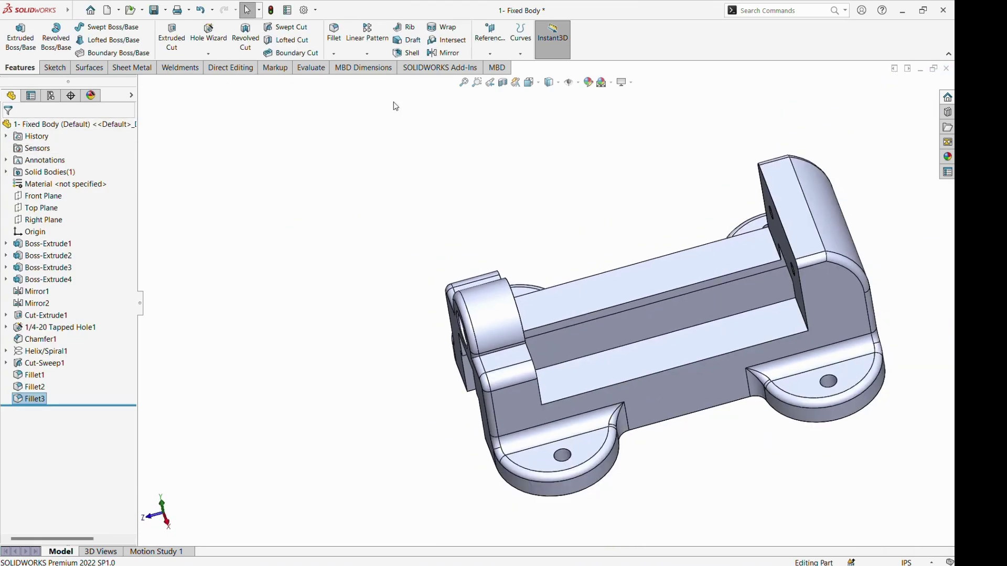
left_click(531, 82)
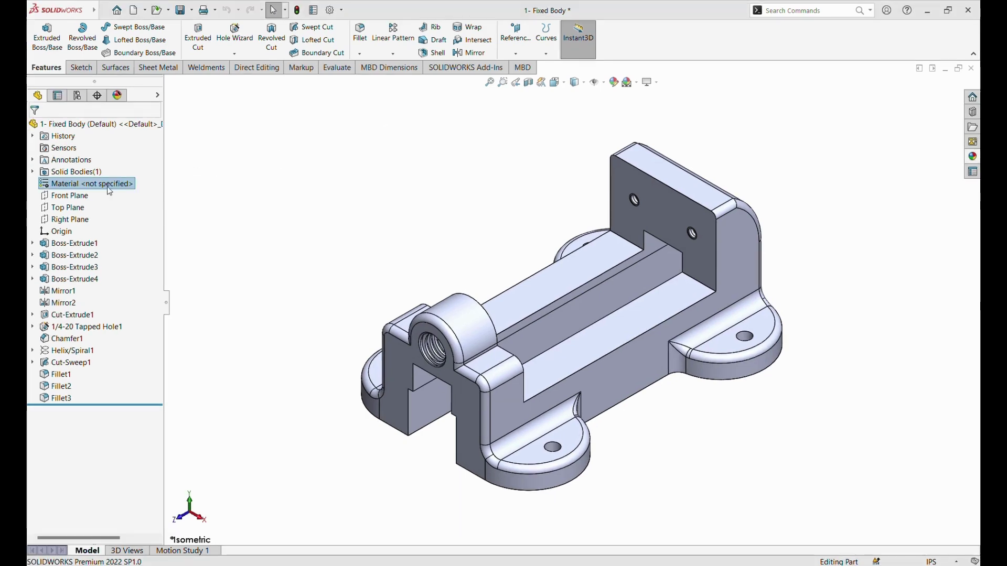
Search the material library for cast iron and apply Gray Cast Iron (SN) to the part
right_click(109, 190)
left_click(156, 194)
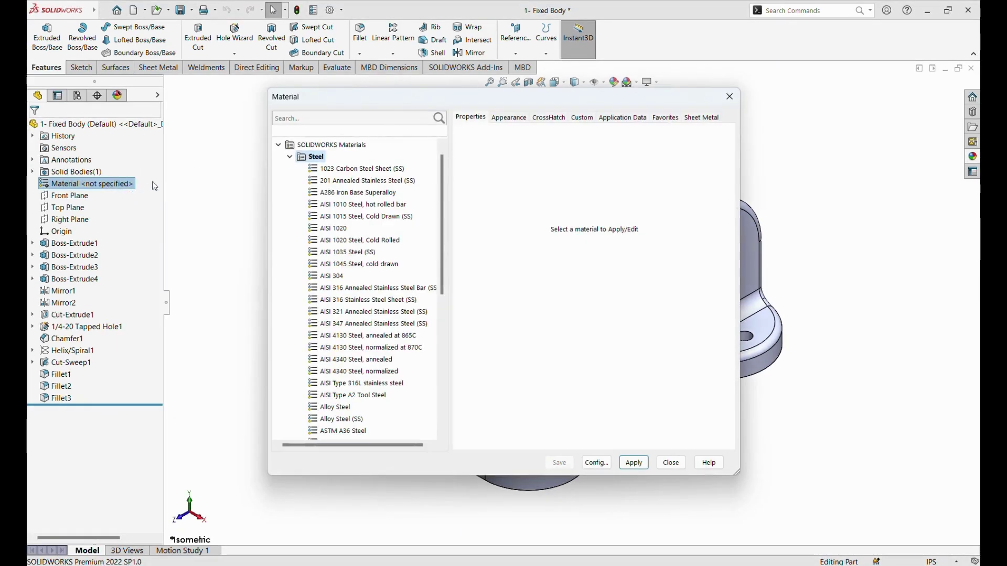
left_click(389, 118)
type("c")
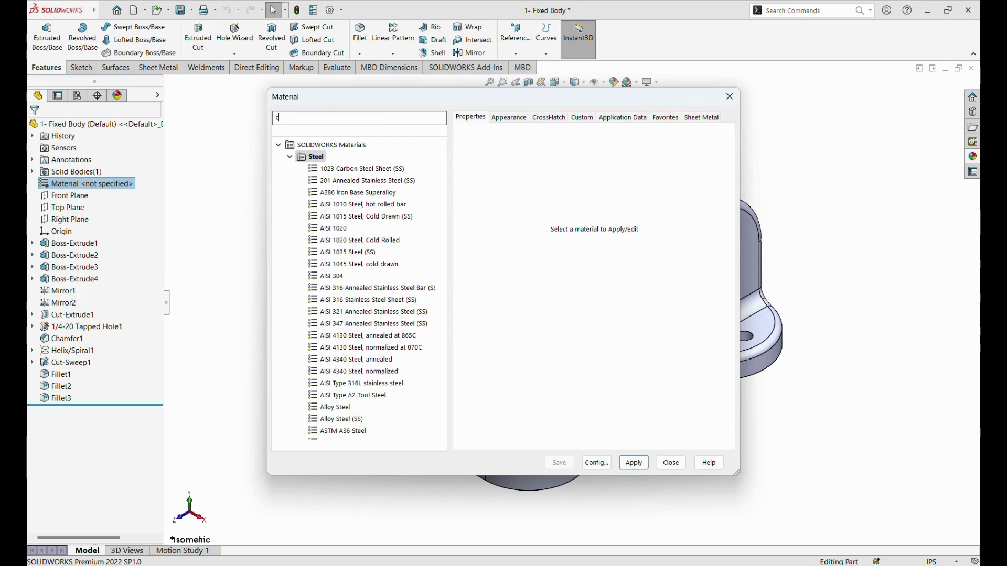
type("at")
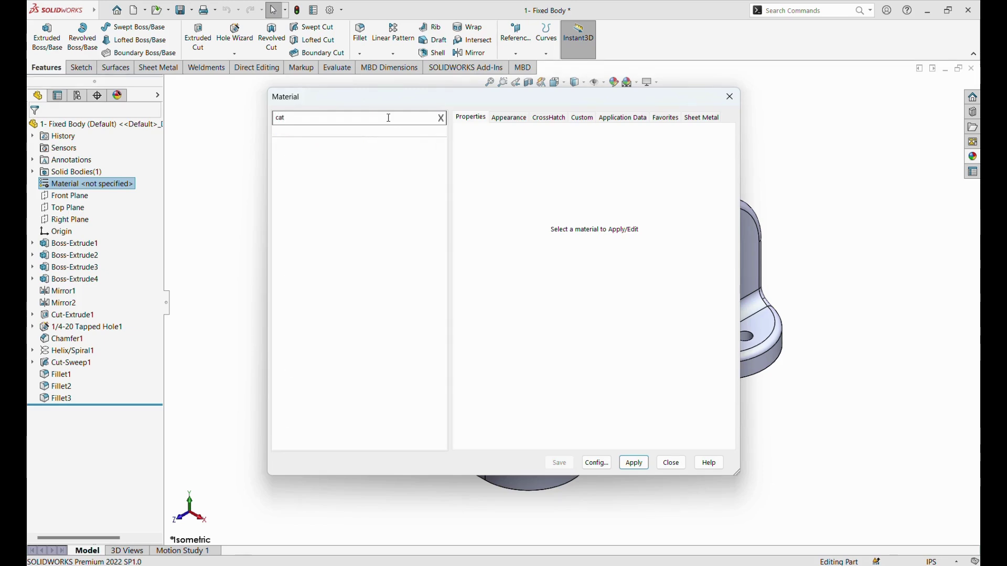
key("BackSpace")
type("st ")
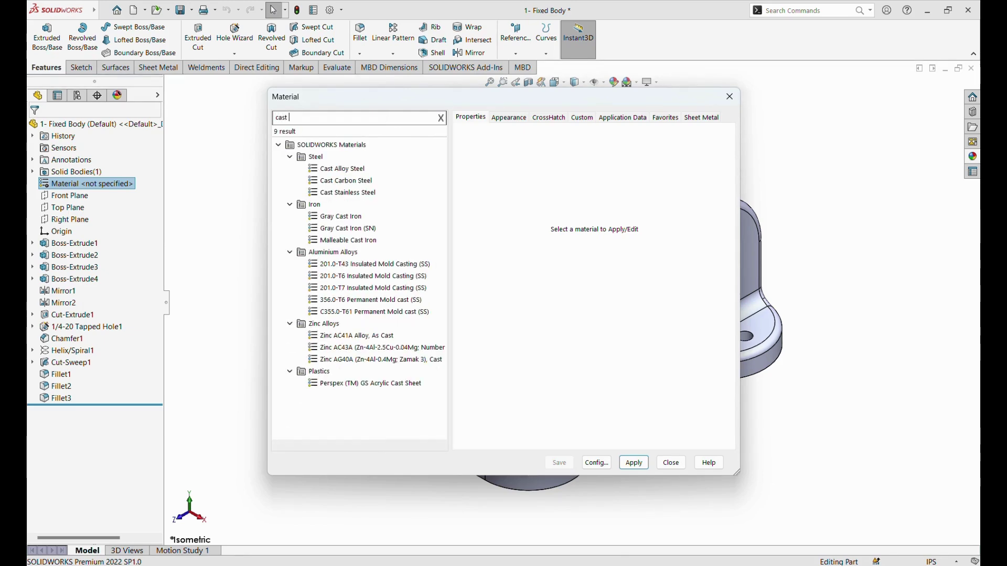
type("iron")
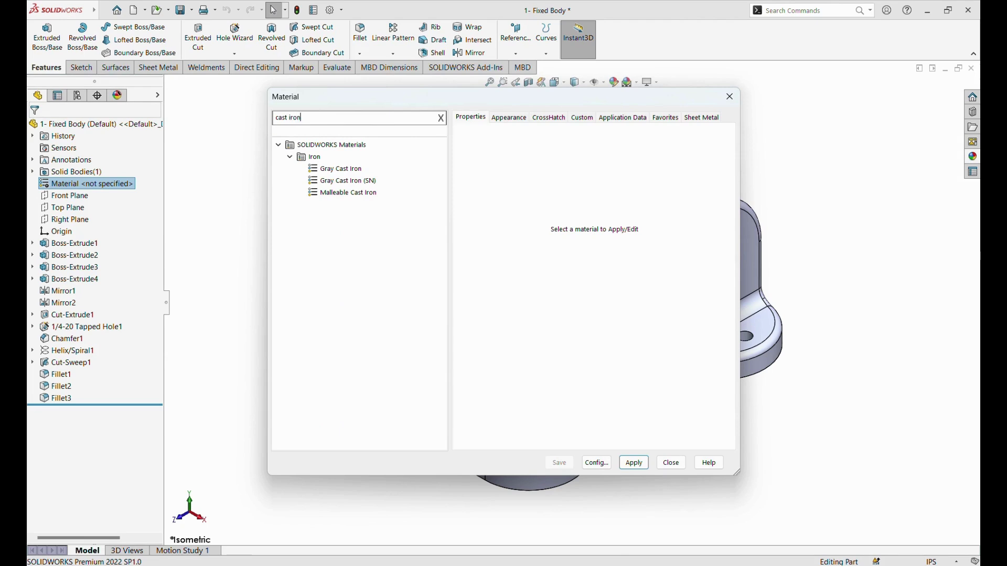
left_click(322, 183)
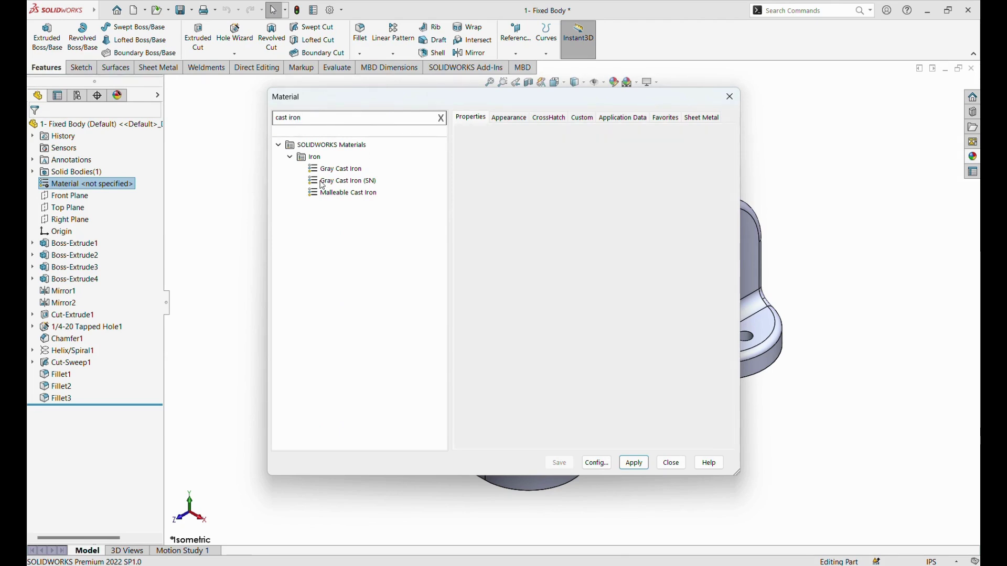
left_click(641, 469)
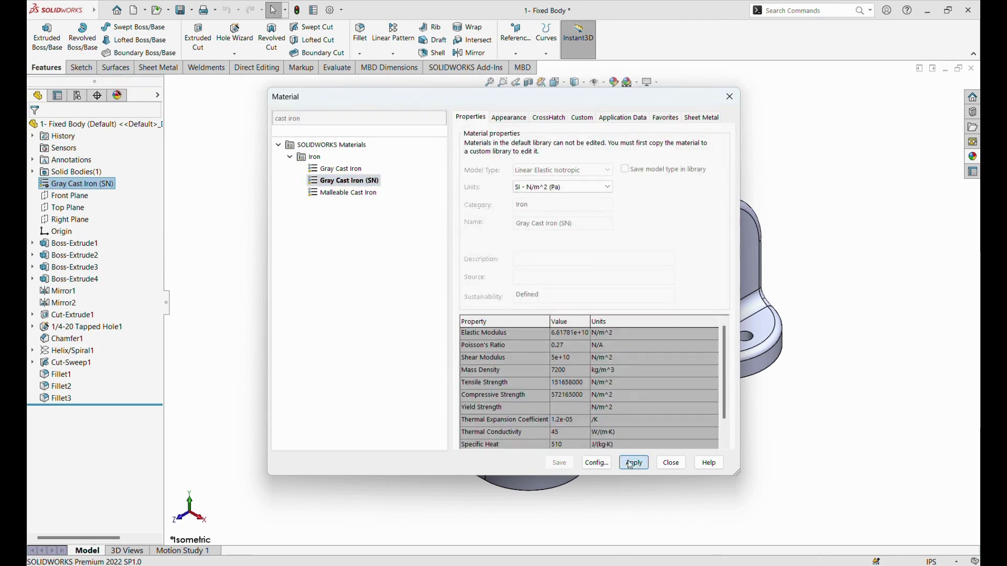
left_click(671, 464)
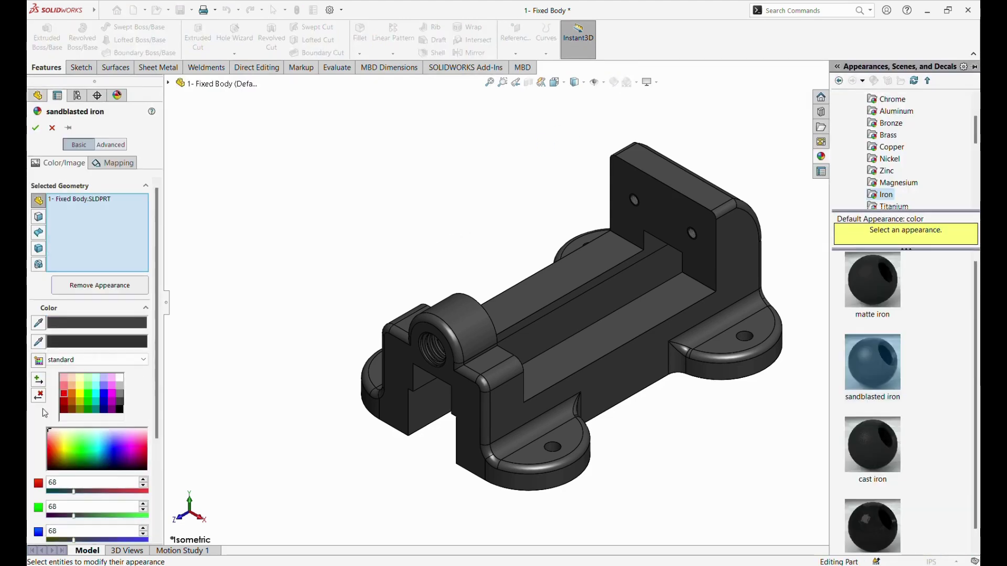
Give the whole part the pure red (255, 0, 0) colour and confirm the appearance
left_click(64, 398)
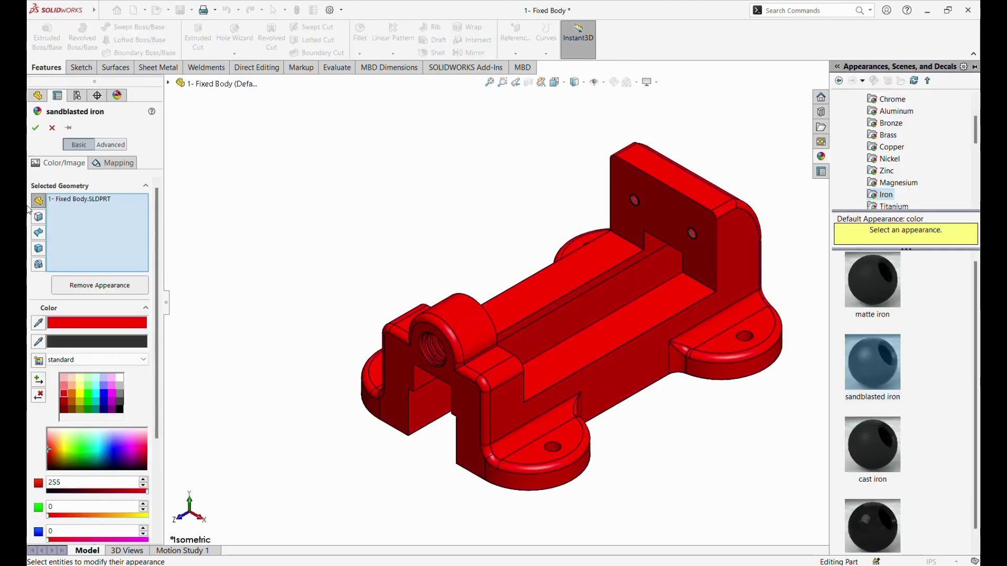
left_click(35, 128)
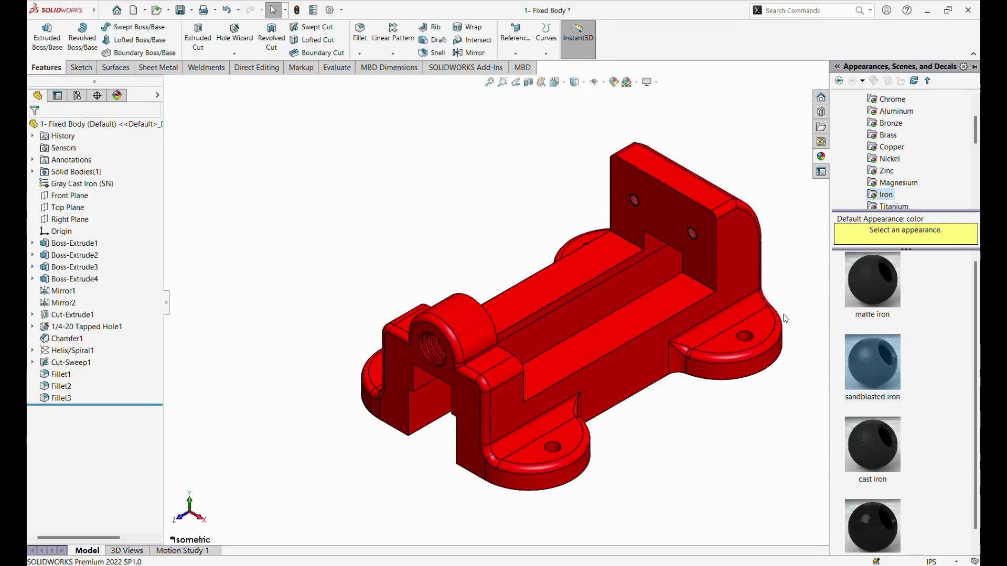
Apply matte iron to the slot's inner face, its back wall and the back jaw face
scroll(814, 297, "down", 2)
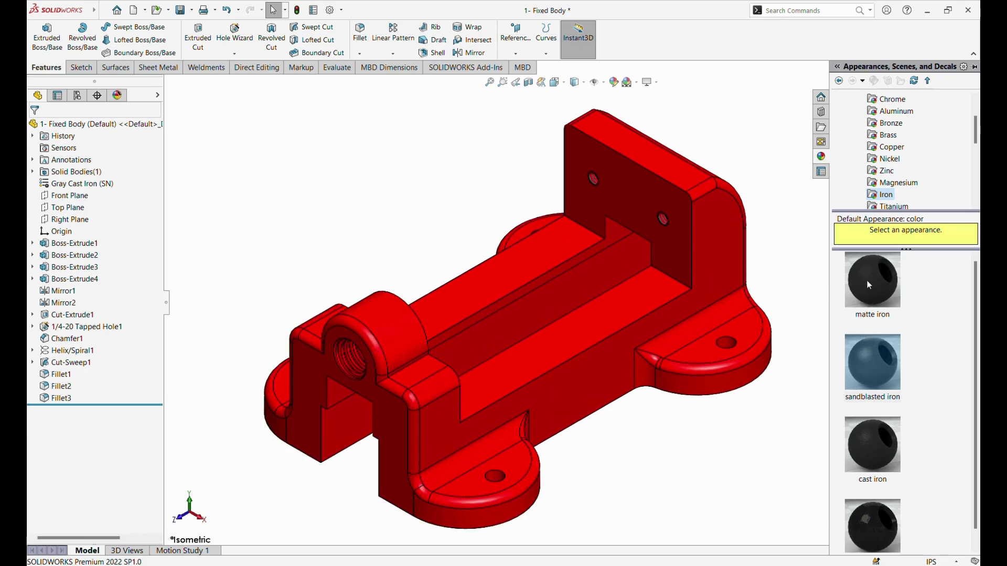
scroll(869, 285, "down", 1)
left_click_drag(866, 286, 595, 283)
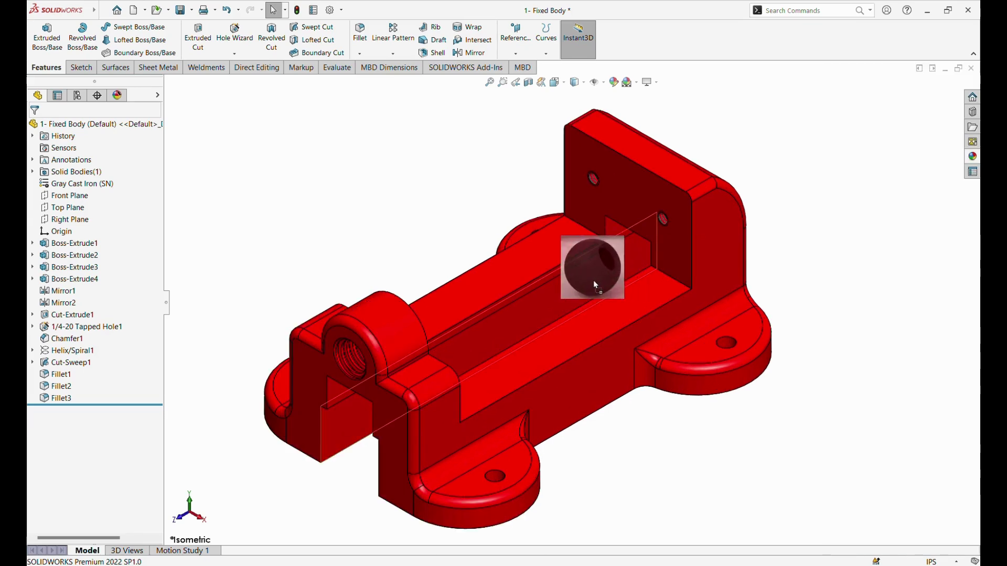
left_click(592, 281)
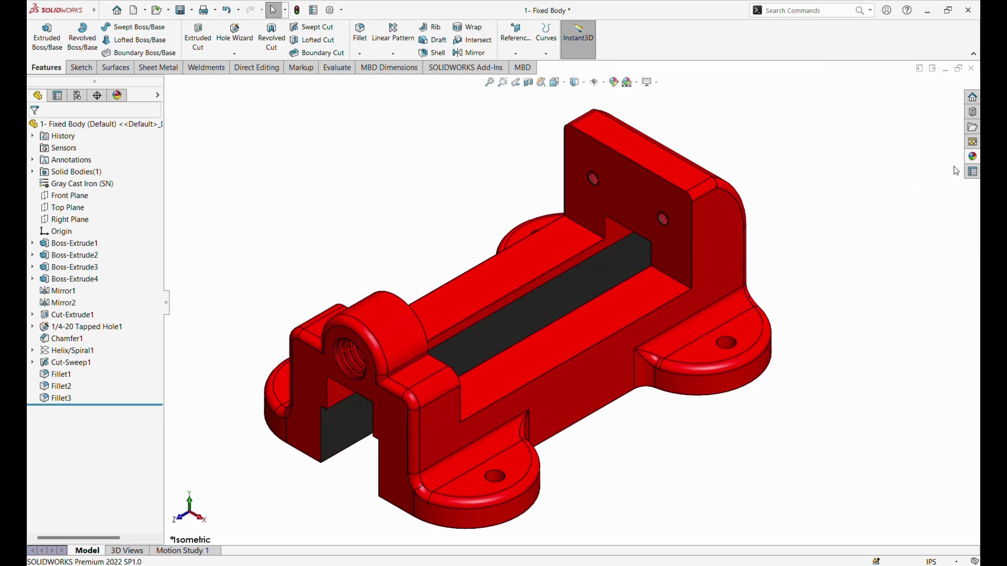
left_click(972, 157)
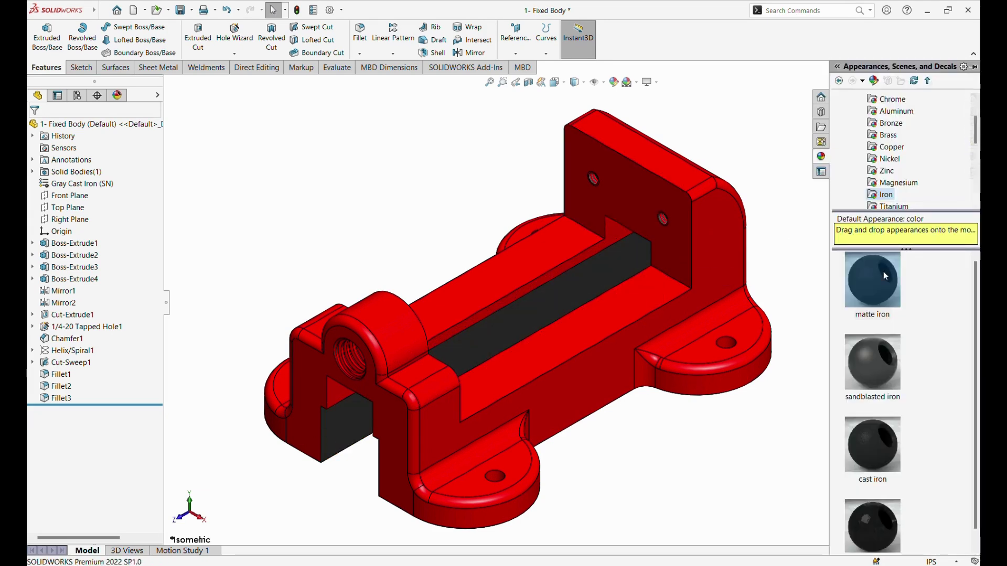
left_click_drag(867, 287, 619, 237)
left_click(617, 235)
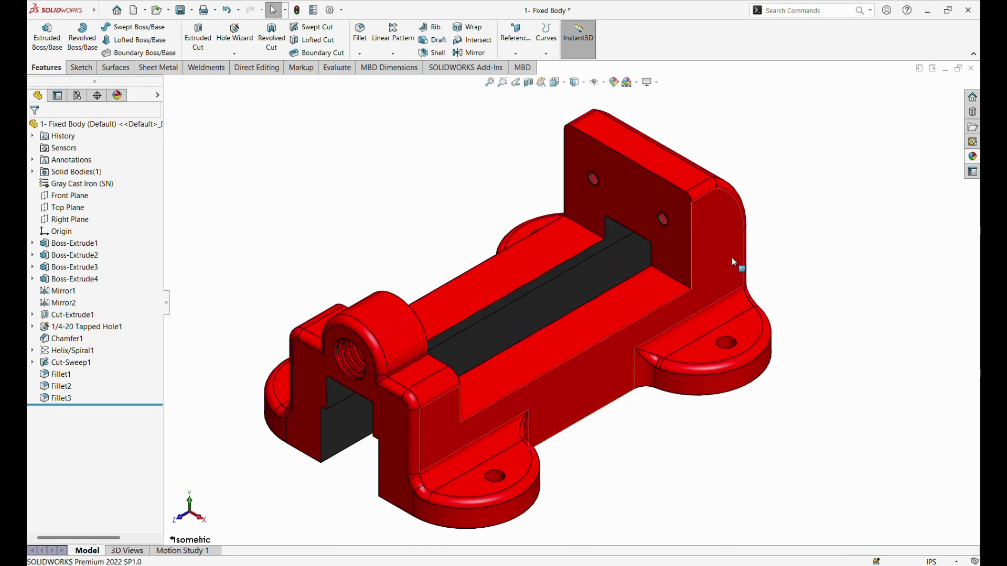
left_click(972, 158)
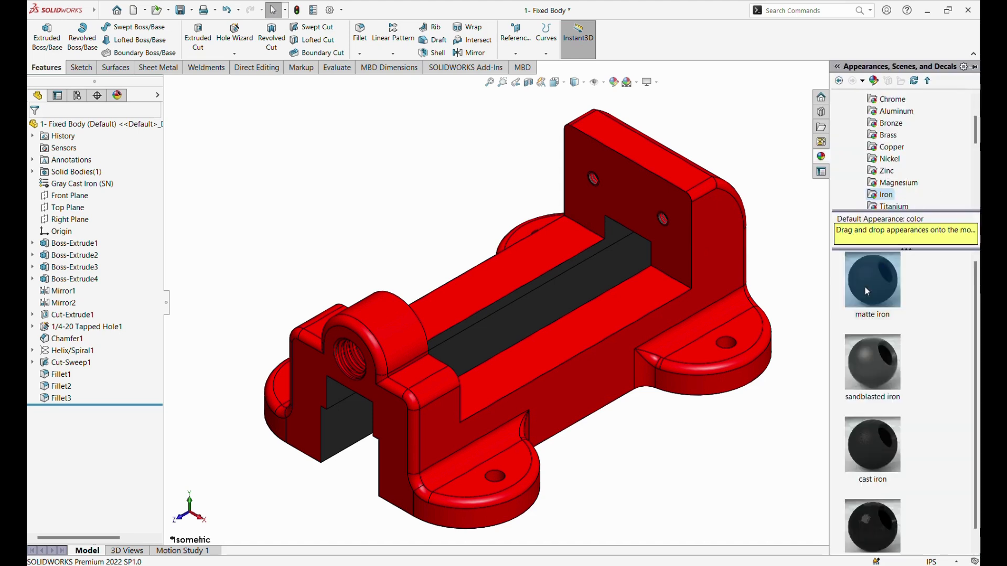
left_click_drag(864, 288, 638, 203)
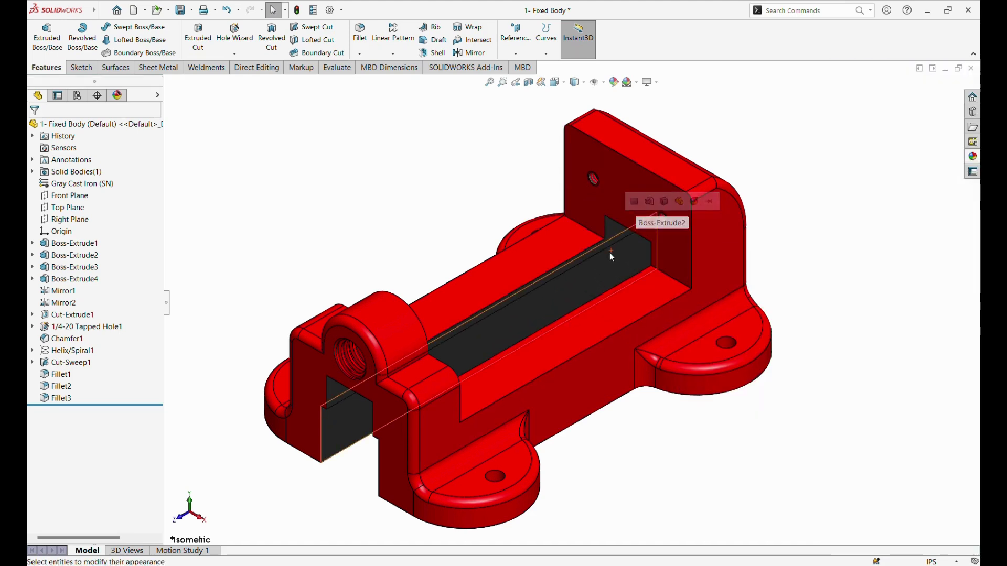
left_click(636, 202)
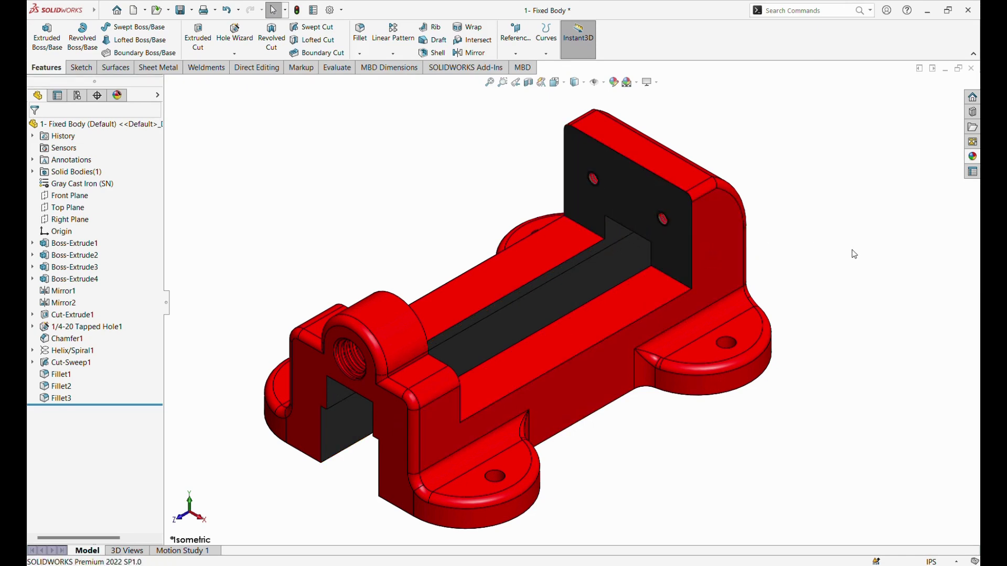
Apply the dark matte iron finish to the front boss face only
mouse_move(853, 254)
middle_mouse_down()
mouse_move(795, 285)
mouse_move(764, 333)
middle_mouse_up()
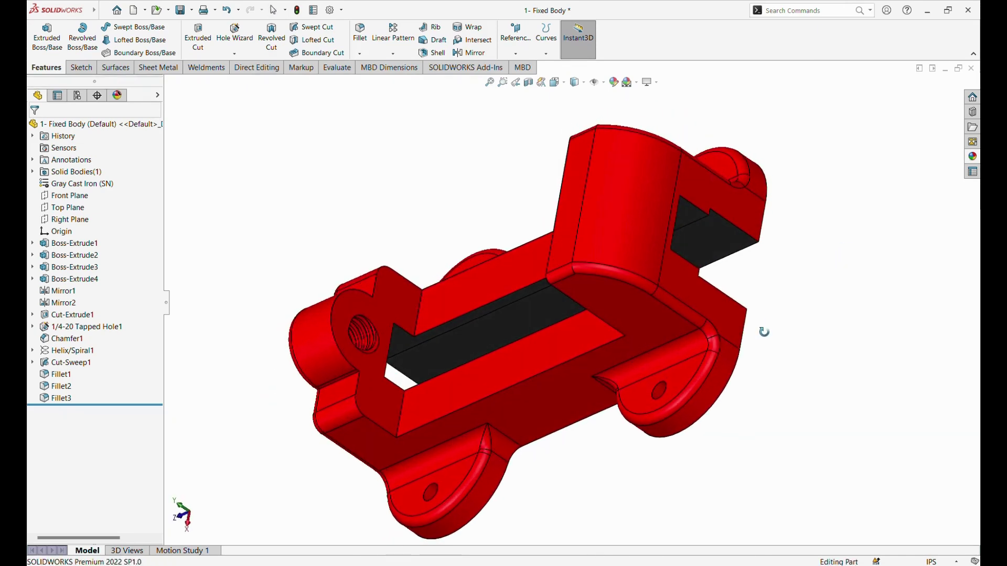
left_click(972, 156)
left_click_drag(861, 286, 403, 306)
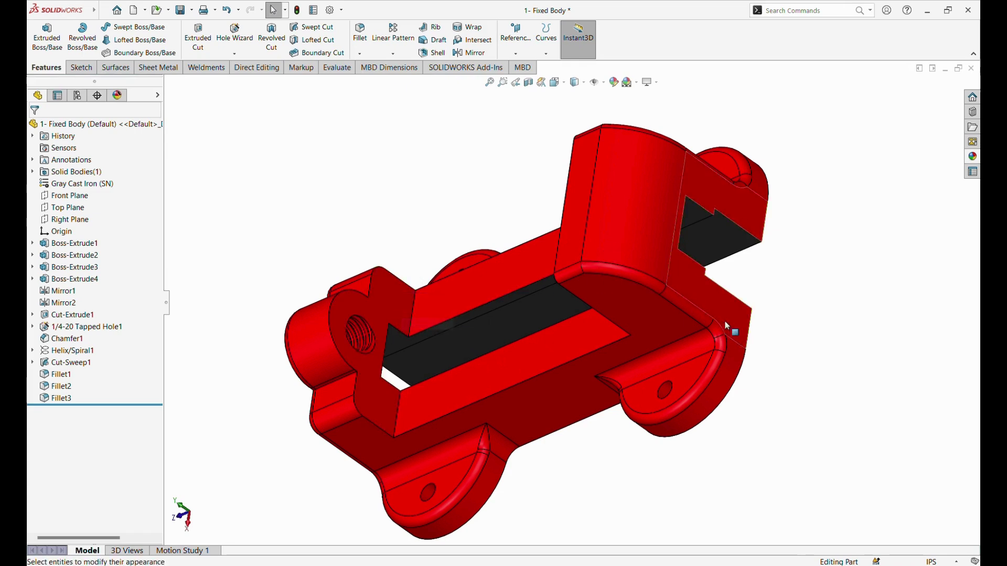
left_click(973, 157)
left_click_drag(871, 282, 395, 298)
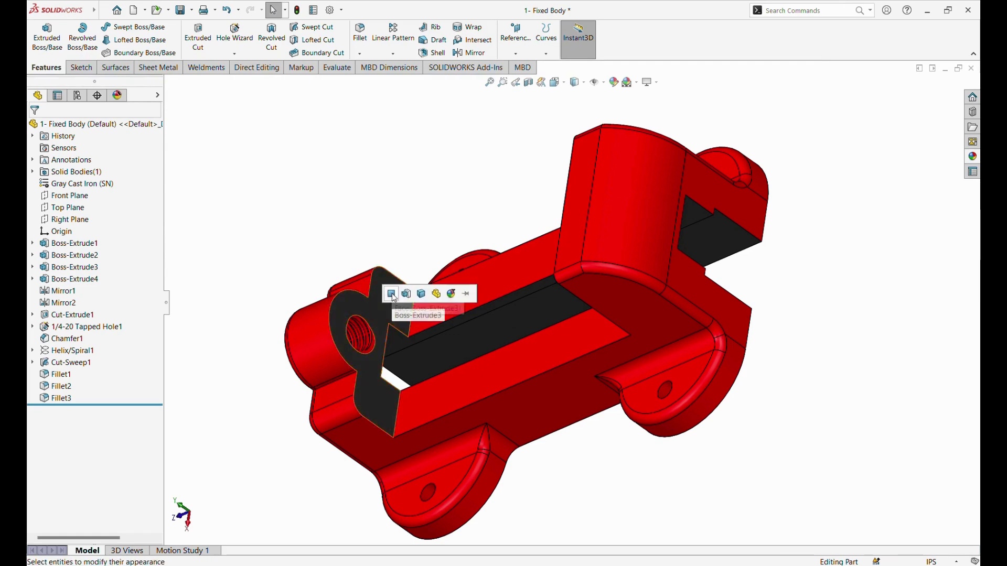
left_click(395, 298)
Apply matte iron to the two slot faces on the vise's underside
mouse_move(426, 289)
middle_mouse_down()
mouse_move(541, 284)
mouse_move(599, 385)
middle_mouse_up()
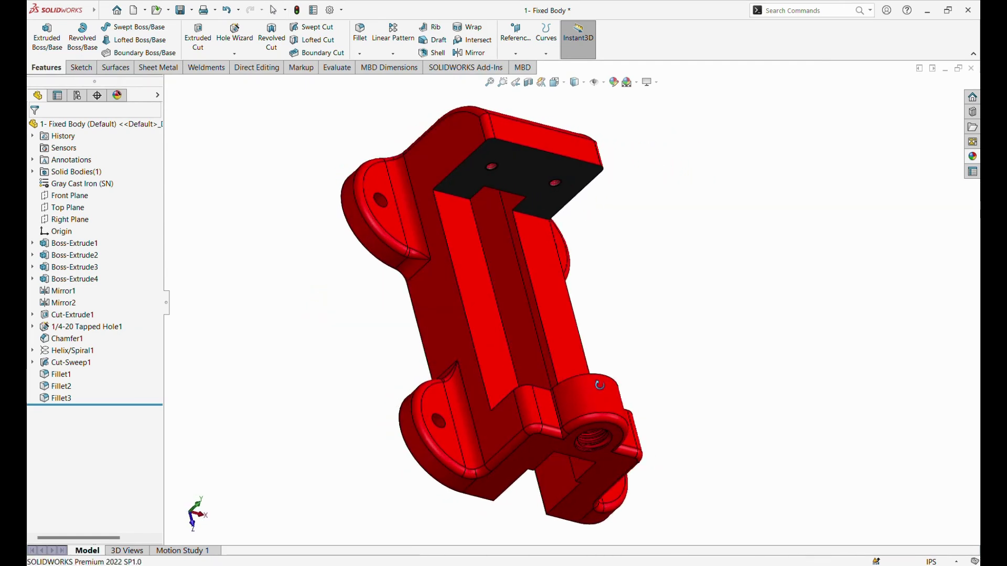
left_click(973, 157)
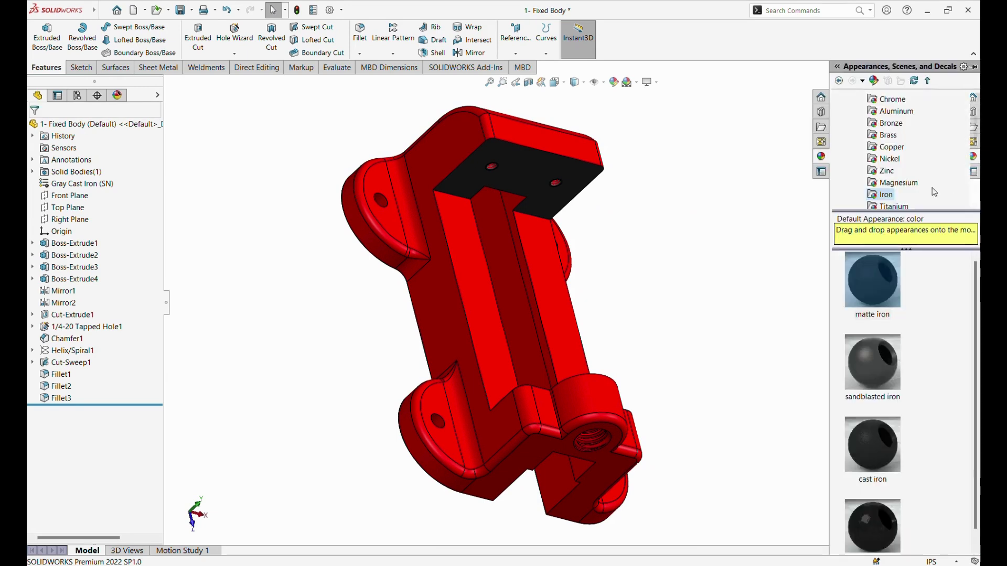
left_click_drag(872, 279, 502, 241)
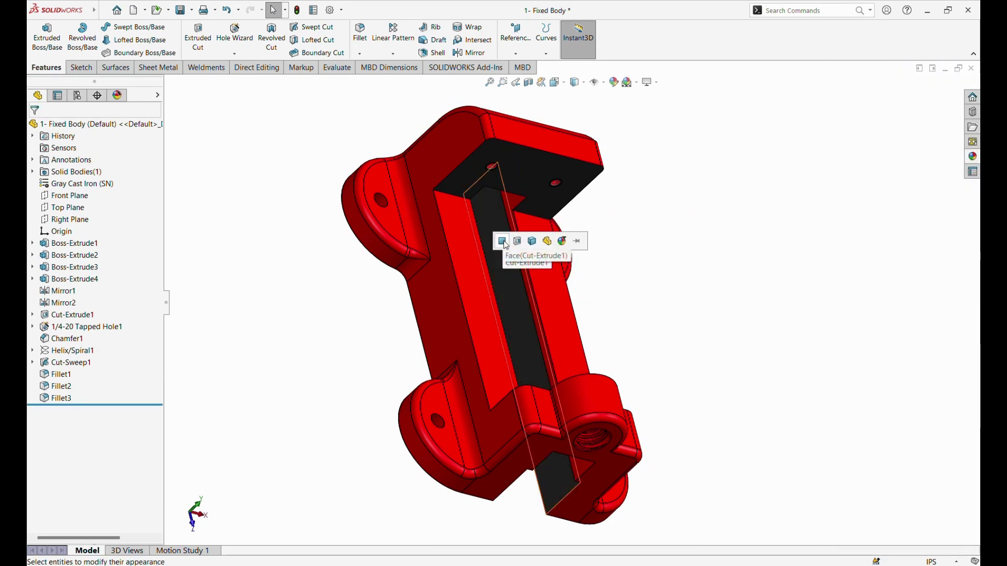
left_click(522, 241)
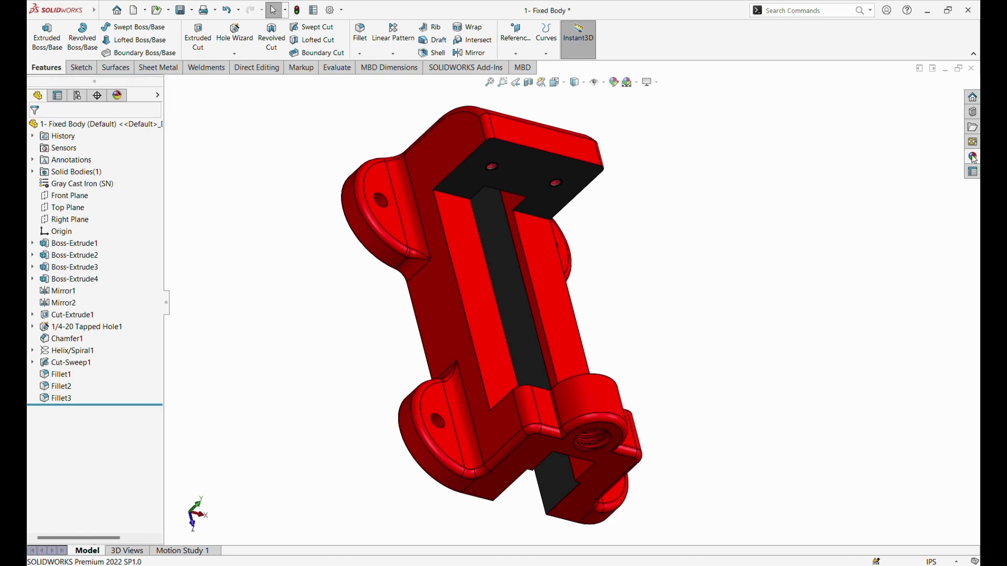
left_click(973, 157)
scroll(490, 175, "down", 5)
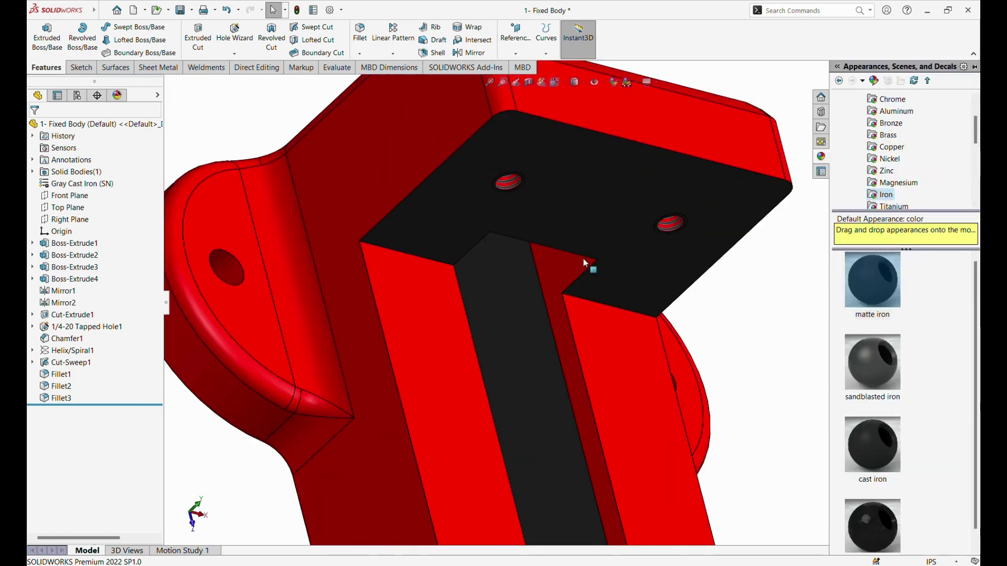
left_click_drag(872, 279, 576, 282)
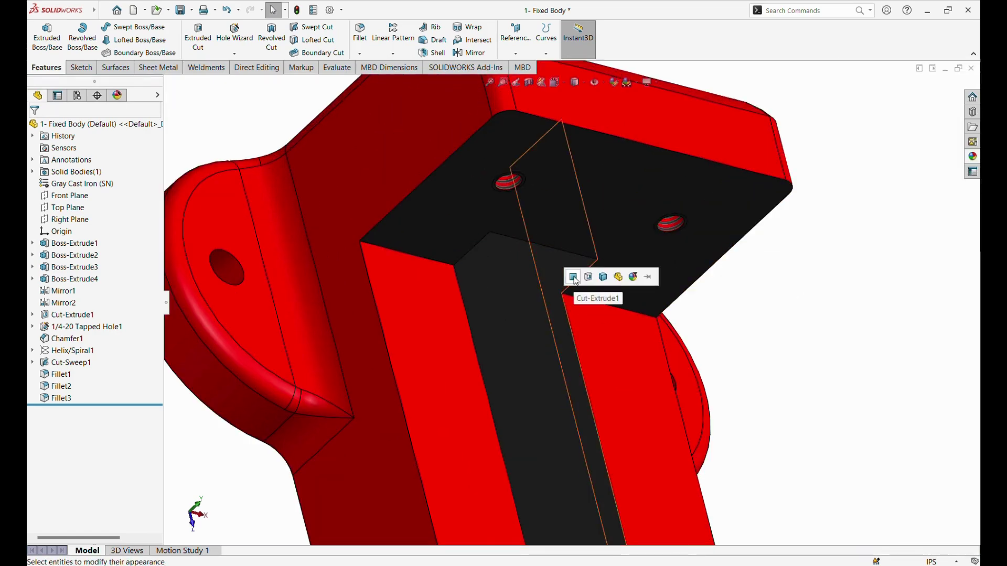
left_click(574, 275)
scroll(713, 338, "up", 5)
mouse_move(713, 337)
middle_mouse_down()
mouse_move(611, 288)
mouse_move(568, 320)
mouse_move(606, 339)
middle_mouse_up()
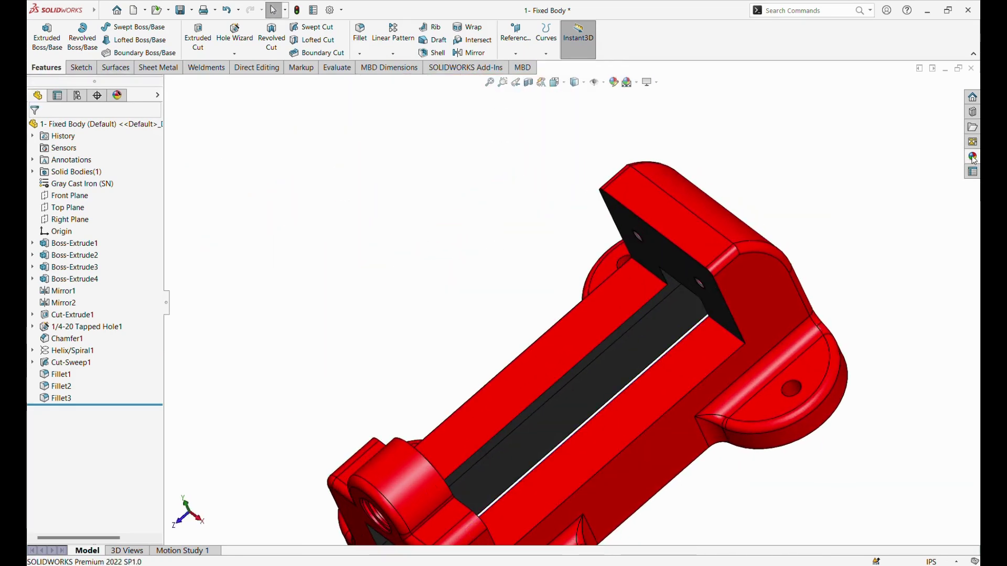
left_click(973, 157)
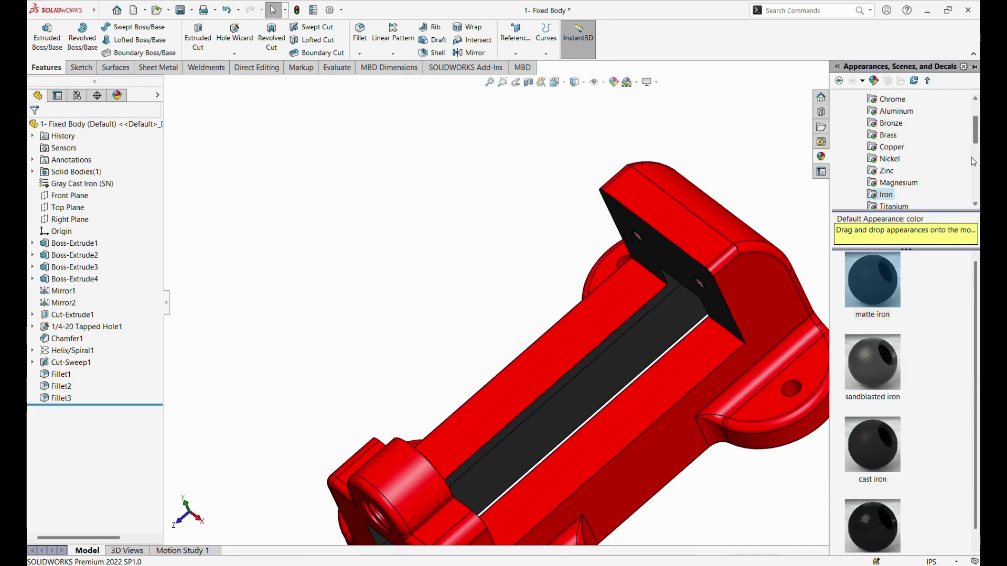
Apply polished nickel to the right and left top rail faces beside the slot
left_click(888, 162)
left_click_drag(919, 272, 813, 331)
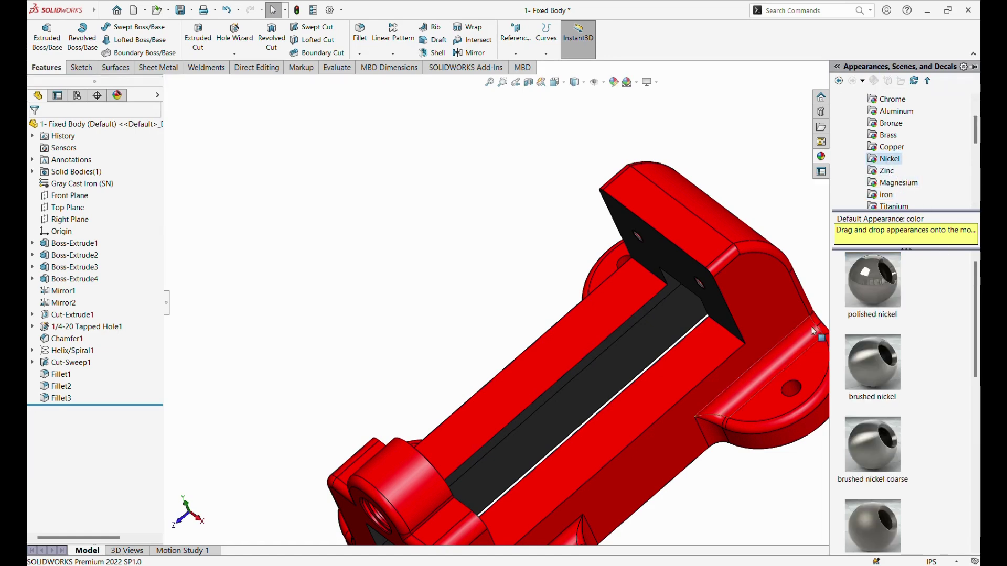
scroll(792, 346, "up", 5)
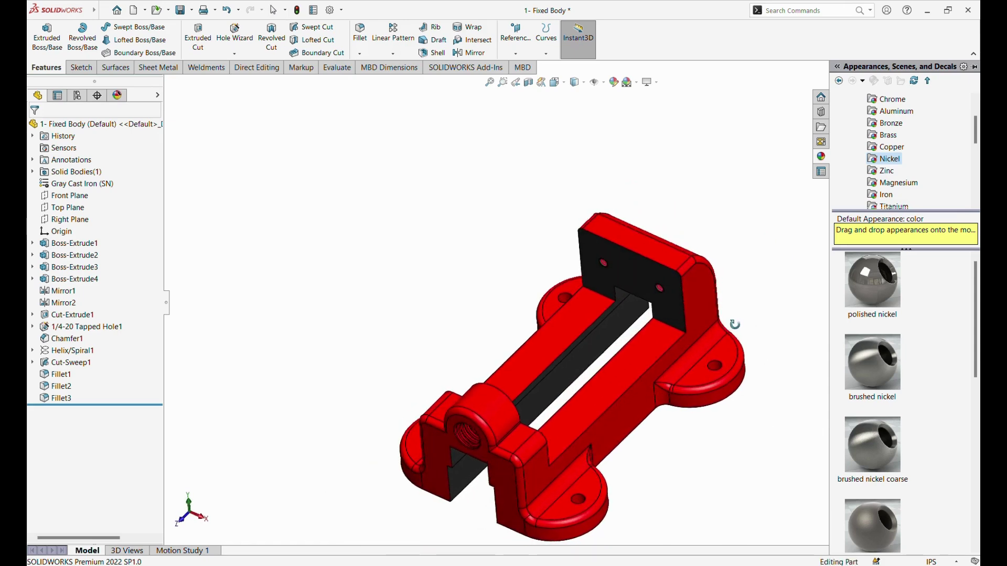
left_click_drag(881, 285, 651, 354)
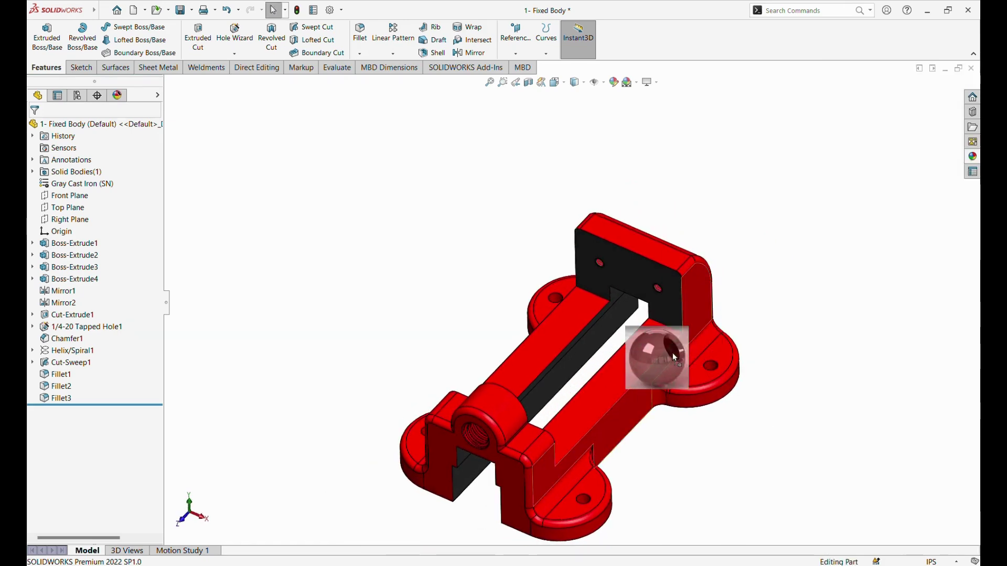
left_click(643, 352)
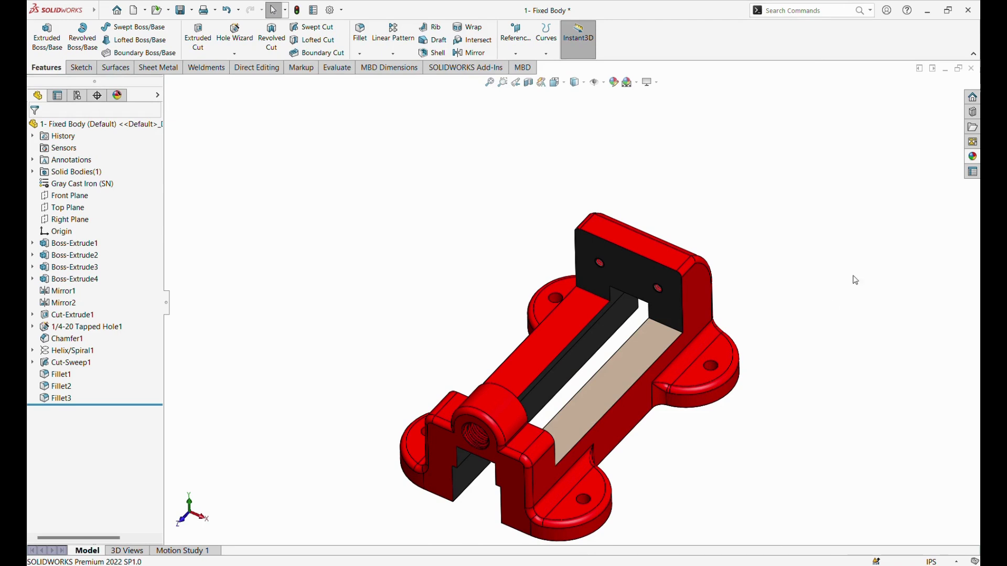
left_click(972, 156)
left_click_drag(882, 285, 538, 342)
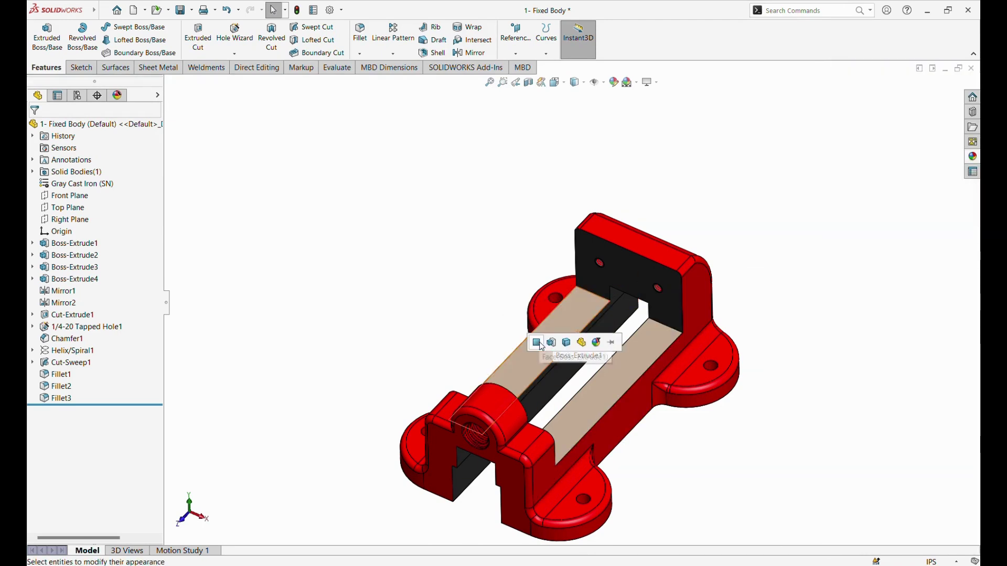
left_click(546, 344)
mouse_move(778, 301)
middle_mouse_down()
mouse_move(747, 294)
mouse_move(786, 295)
middle_mouse_up()
left_click(972, 159)
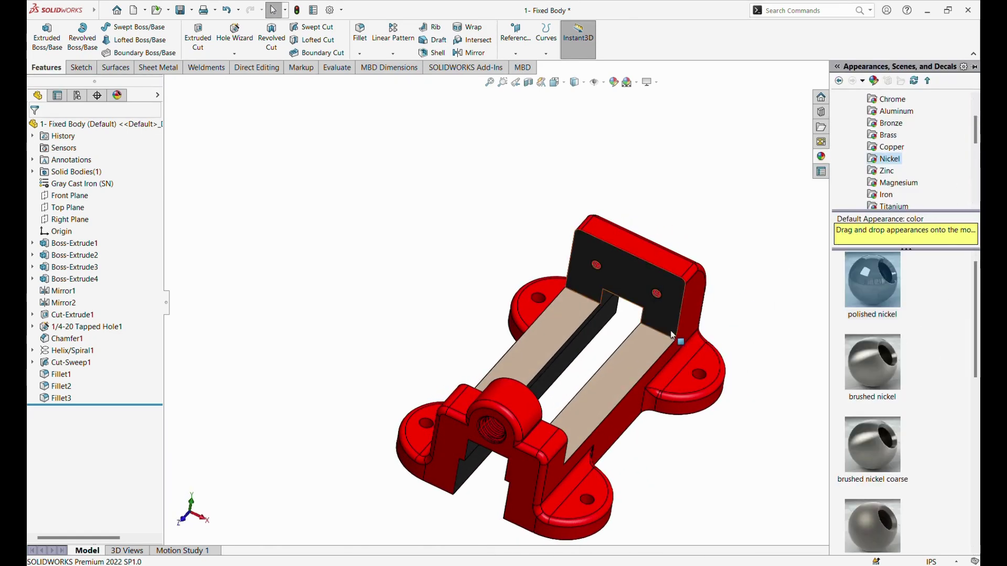
scroll(653, 315, "down", 2)
scroll(656, 310, "down", 3)
Apply polished nickel to the 1/4-20 Tapped Hole1 feature in the back jaw wall
scroll(657, 304, "down", 1)
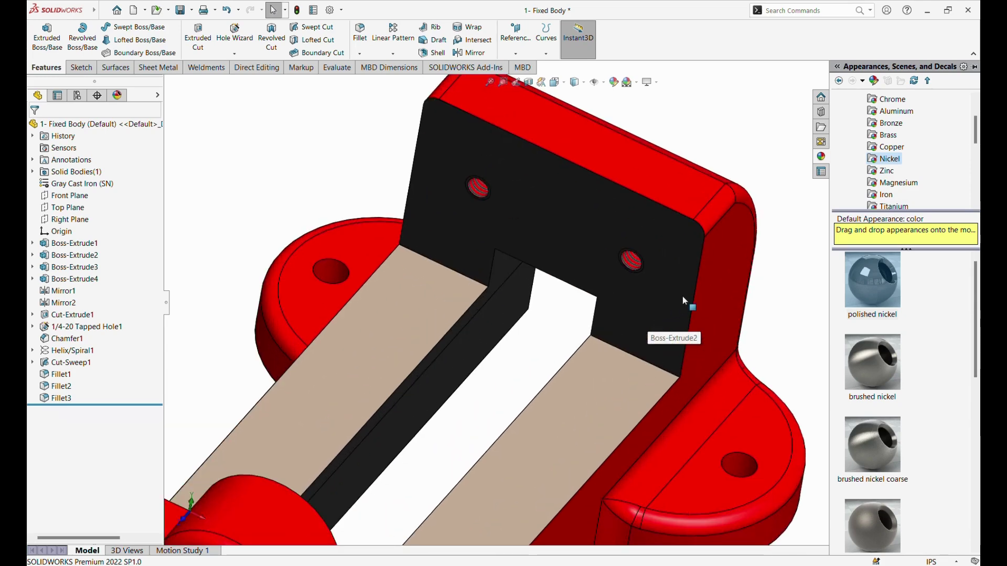
scroll(666, 291, "down", 3)
scroll(593, 227, "down", 2)
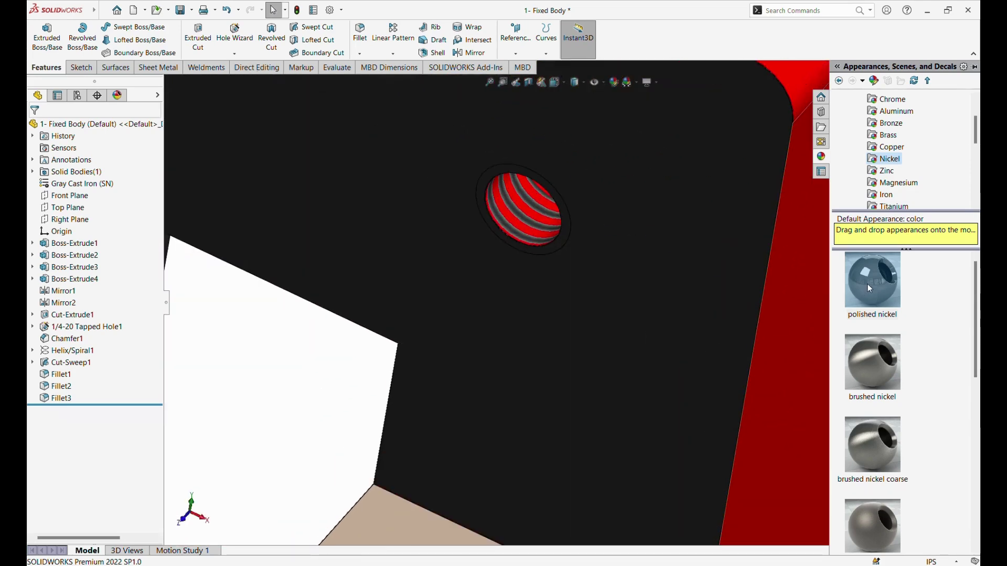
left_click_drag(867, 285, 523, 221)
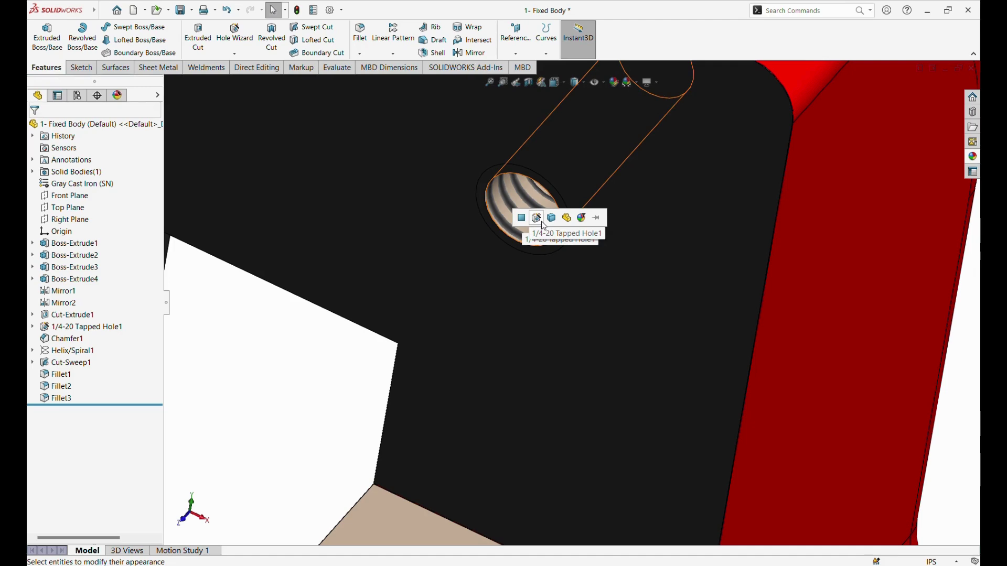
left_click(542, 222)
Apply polished nickel to the Cut-Sweep1 thread feature inside the front boss bore
scroll(545, 230, "up", 3)
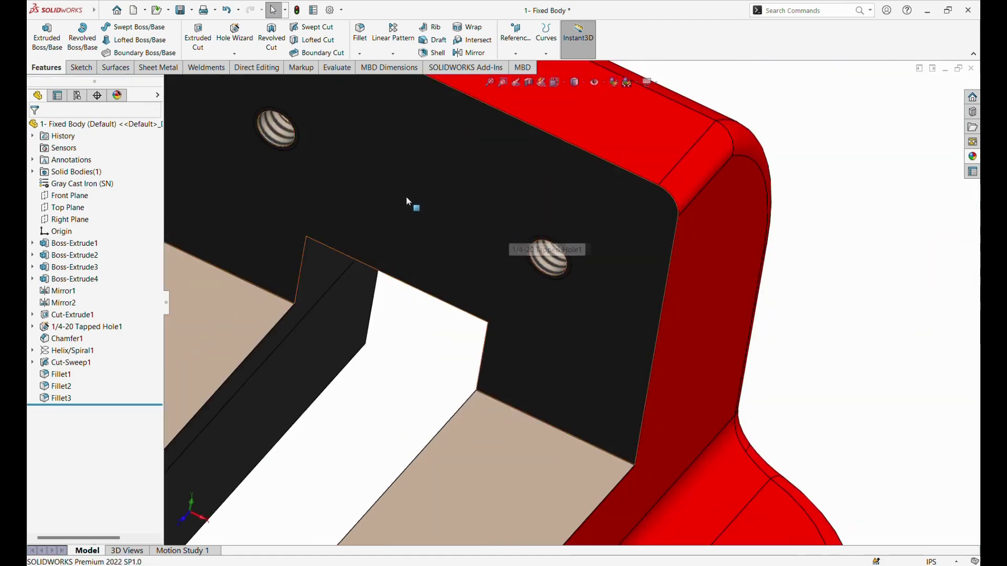
scroll(407, 199, "up", 2)
scroll(590, 270, "up", 3)
scroll(596, 280, "up", 3)
scroll(596, 281, "up", 2)
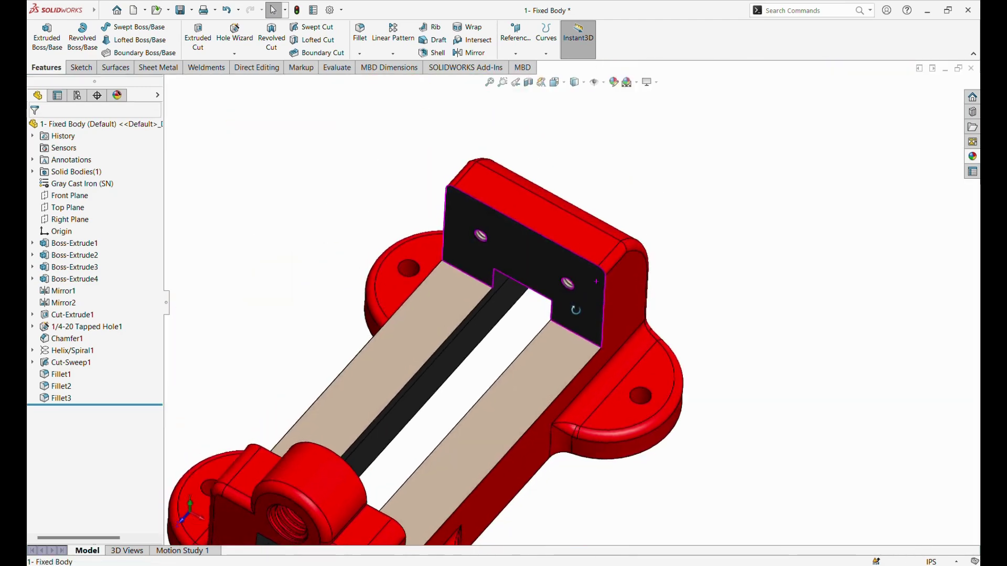
mouse_move(575, 309)
middle_mouse_down()
mouse_move(441, 456)
mouse_move(537, 416)
mouse_move(395, 386)
middle_mouse_up()
scroll(477, 341, "down", 3)
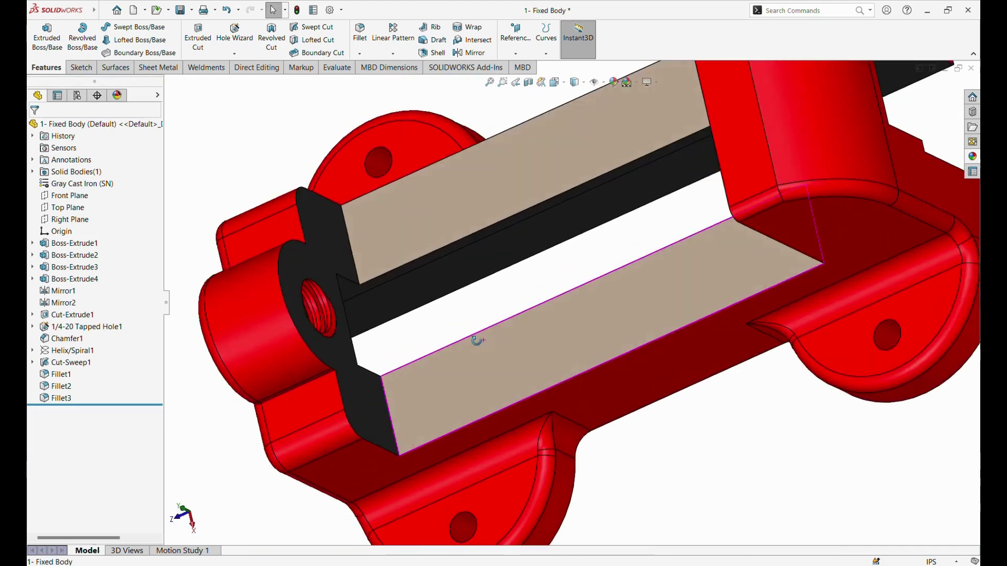
middle_click_drag(477, 340, 372, 297)
scroll(371, 298, "down", 4)
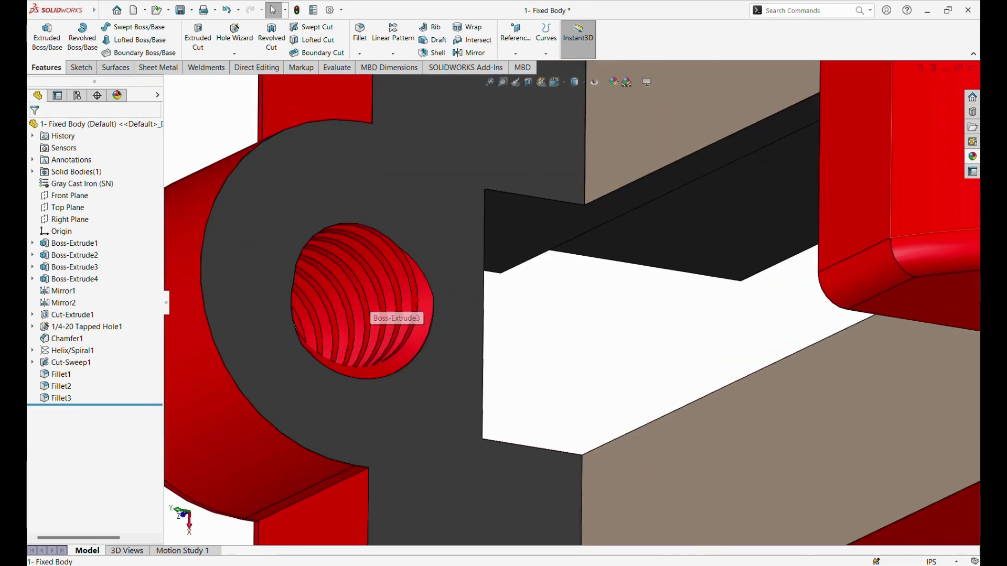
left_click(972, 156)
left_click_drag(877, 294, 370, 308)
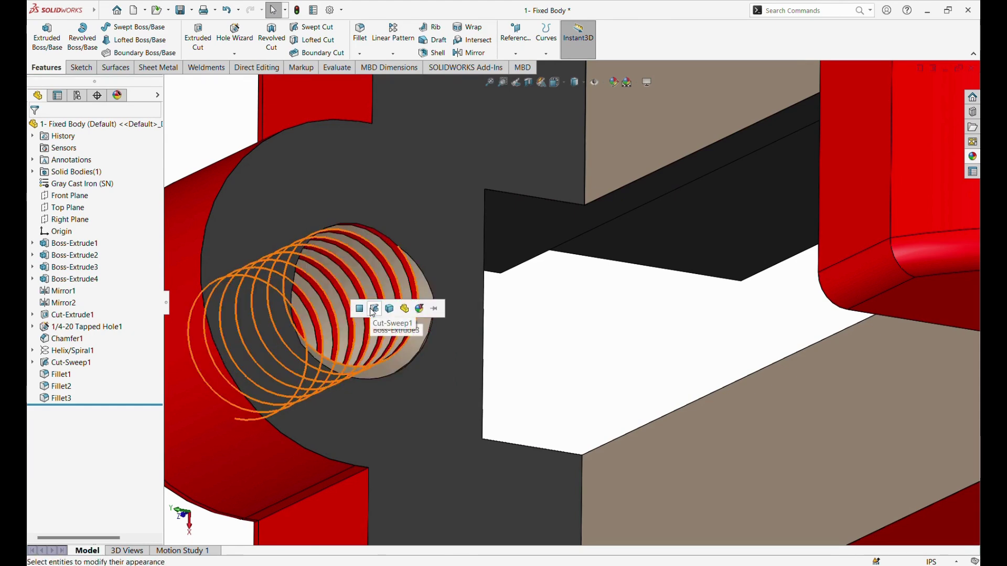
left_click(372, 310)
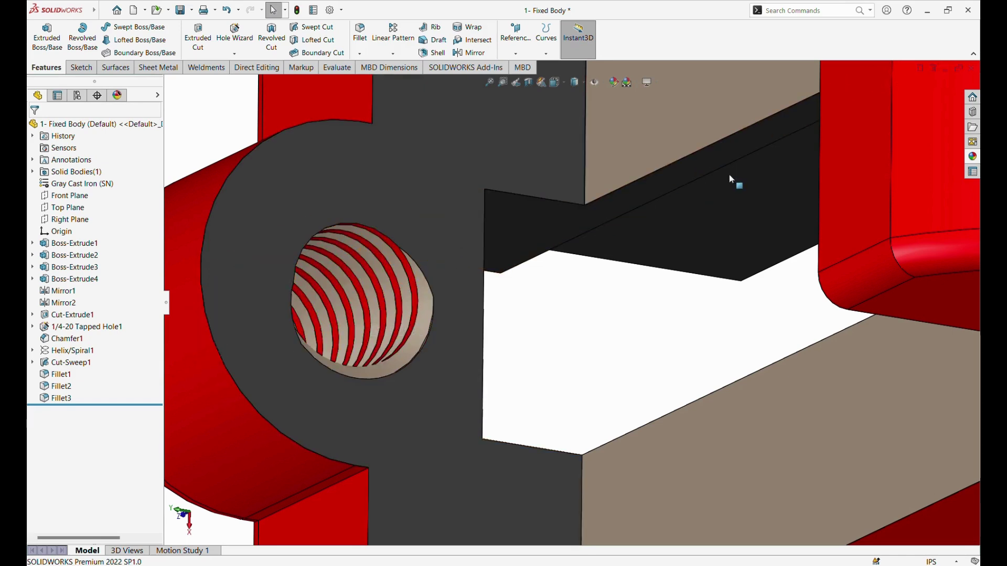
Drop polished nickel onto the red thread stripes in the front boss bore
left_click(976, 158)
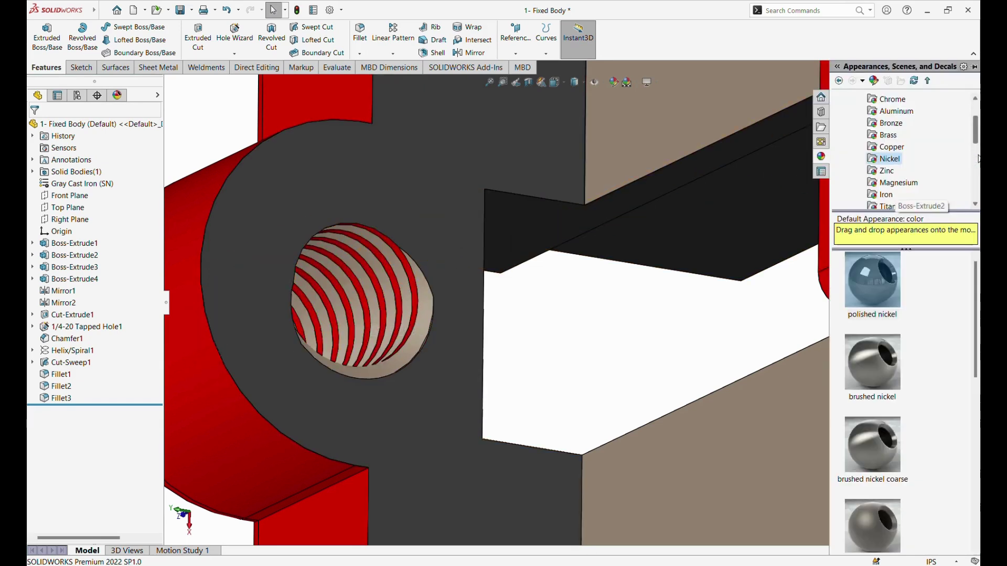
scroll(393, 299, "down", 3)
scroll(535, 258, "down", 5)
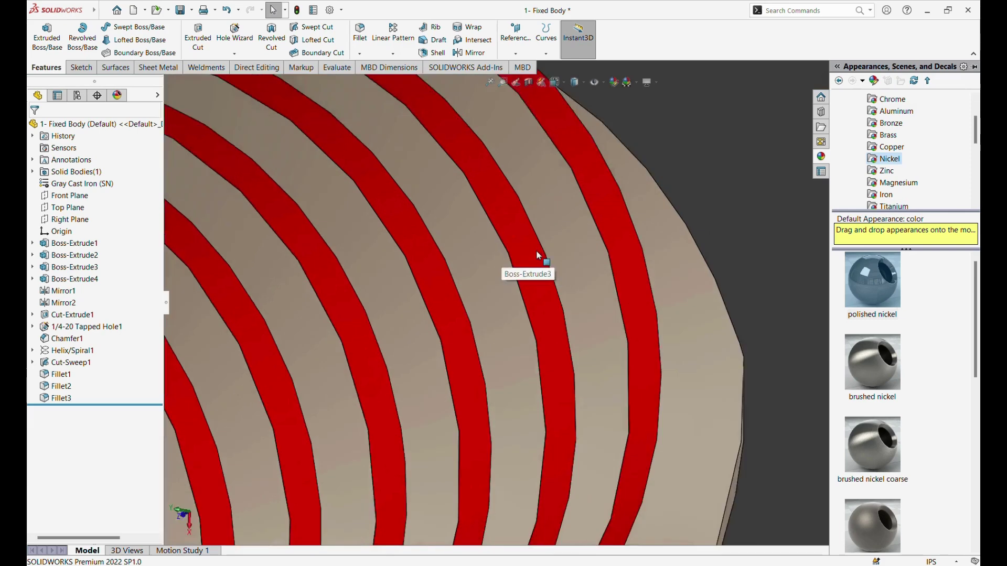
scroll(548, 258, "down", 2)
left_click_drag(890, 290, 551, 311)
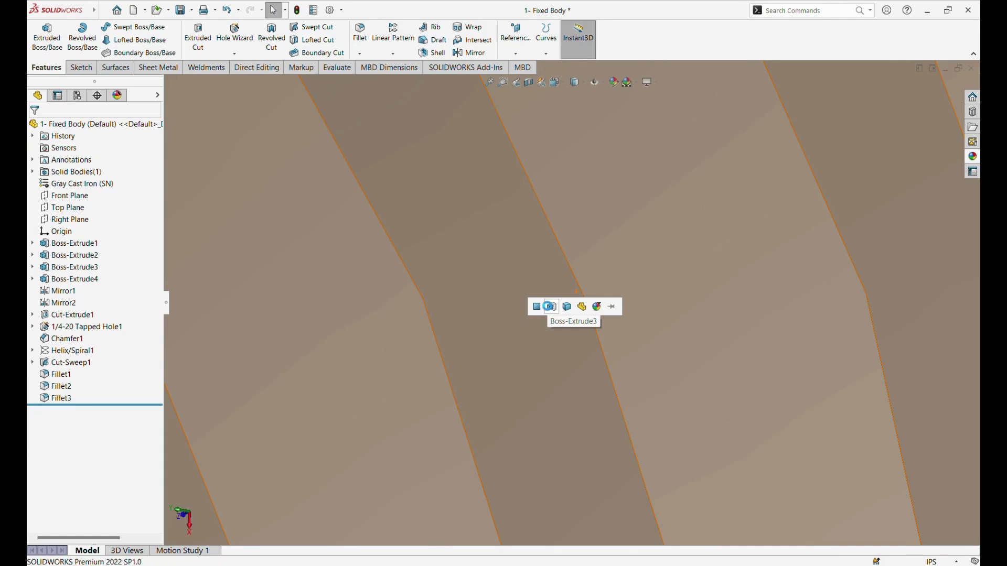
left_click(548, 307)
scroll(548, 336, "up", 3)
scroll(555, 341, "up", 3)
scroll(555, 335, "up", 3)
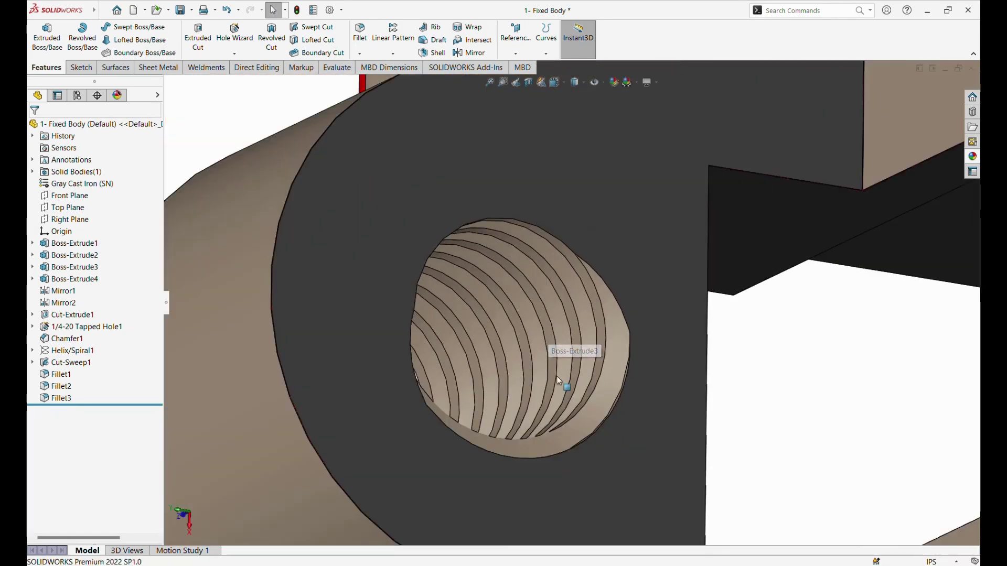
scroll(555, 376, "up", 5)
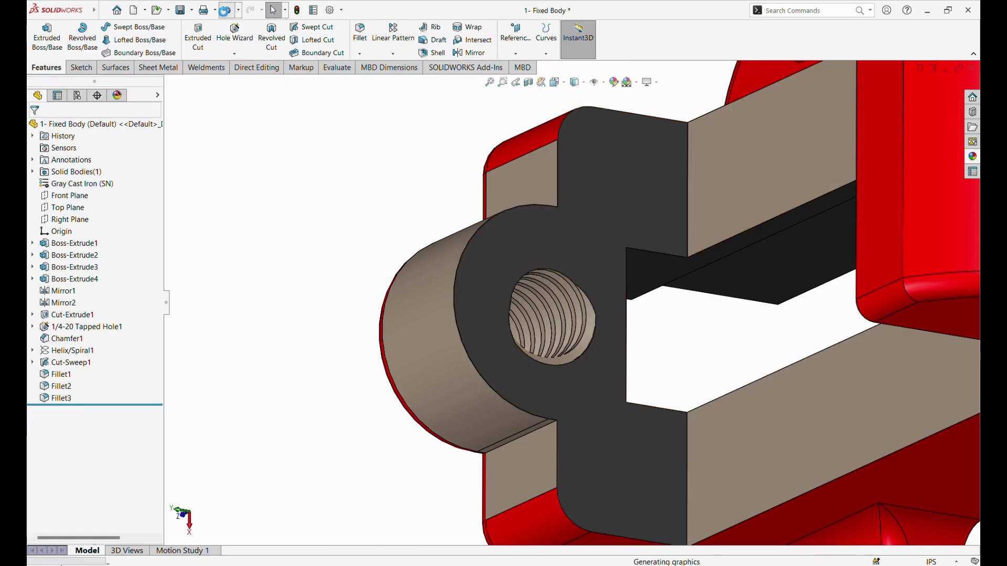
Undo that change and reapply polished nickel to the thread face only
left_click(226, 11)
left_click(972, 156)
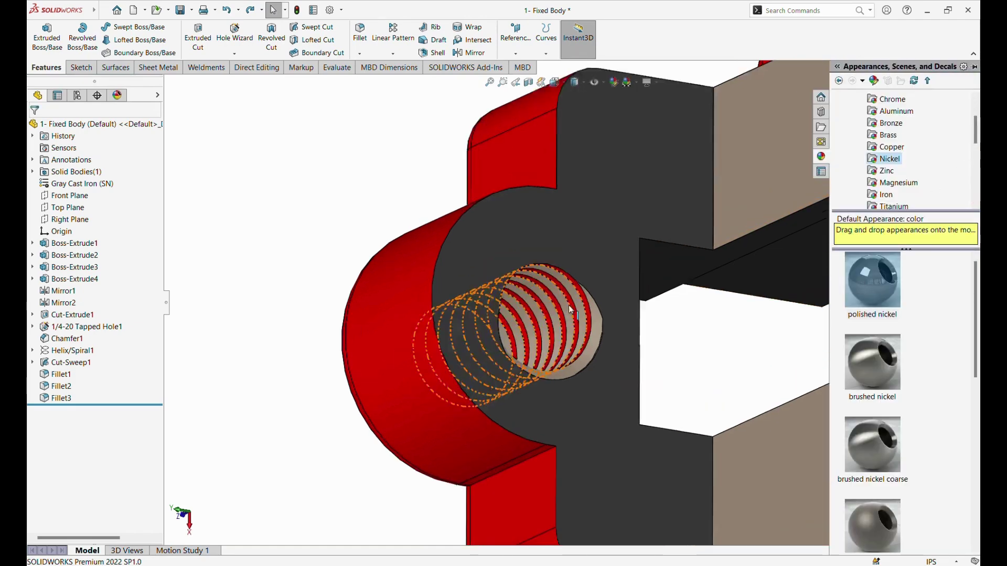
scroll(568, 305, "down", 5)
left_click_drag(886, 281, 586, 317)
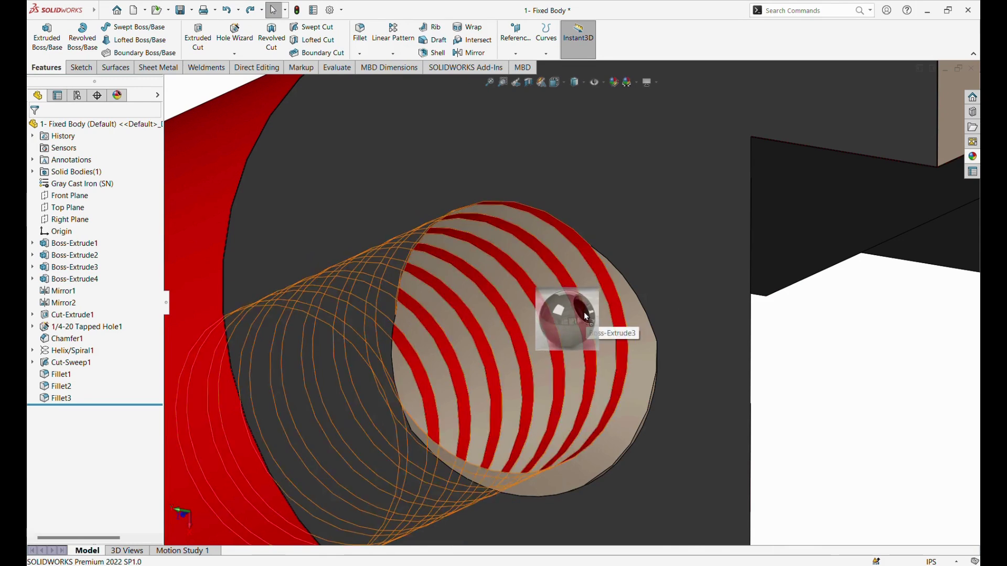
left_click_drag(587, 316, 586, 317)
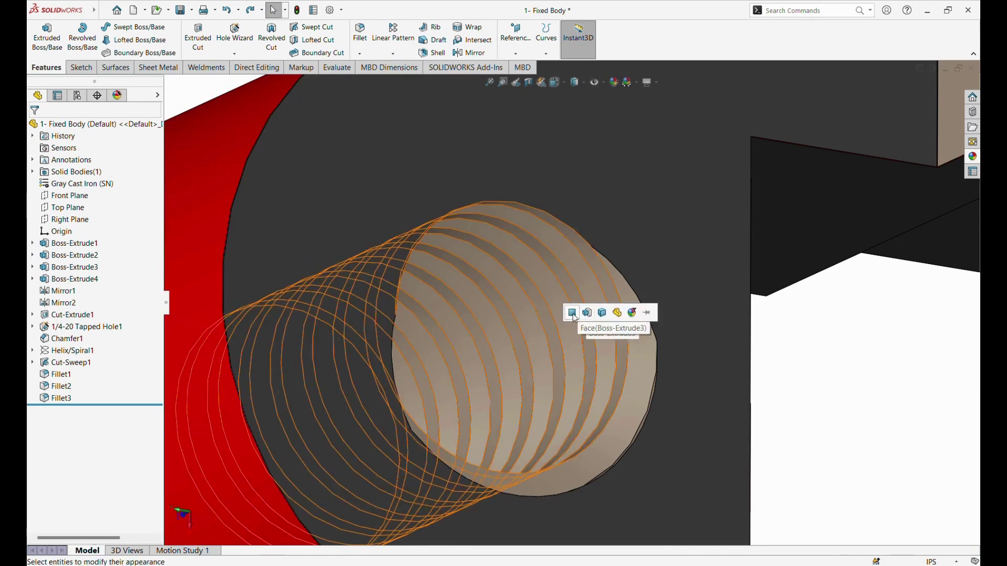
left_click(587, 313)
scroll(581, 320, "up", 5)
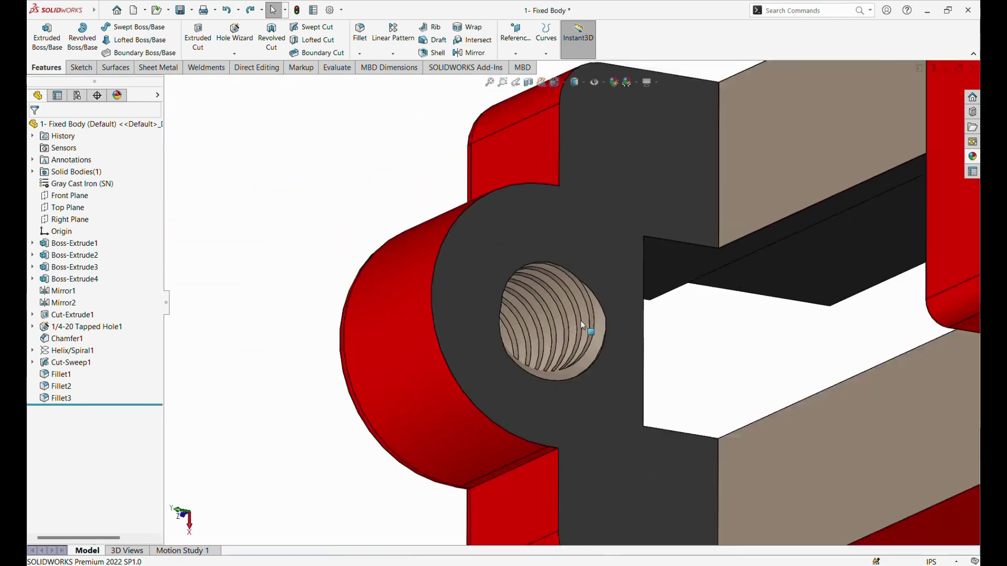
scroll(404, 349, "up", 3)
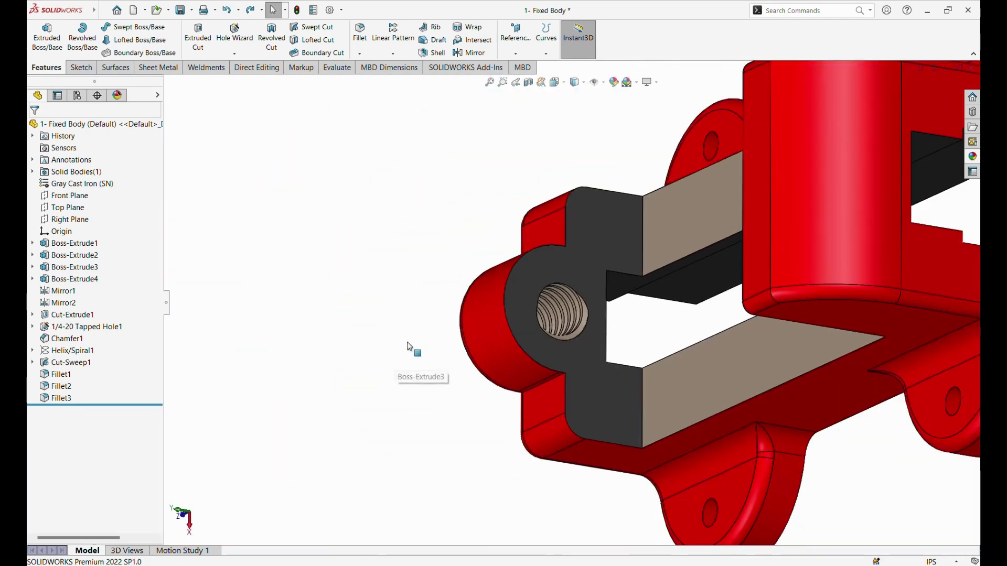
In isometric view, change Sketch1's 1.25 rectangle height to 1.56 and rebuild the body
left_click(555, 82)
left_click(611, 110)
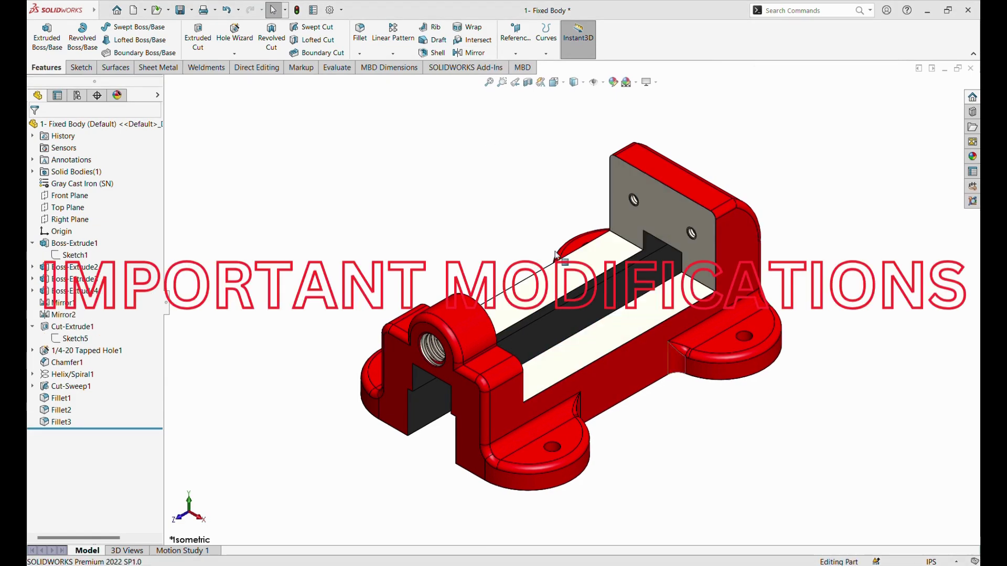
right_click(84, 253)
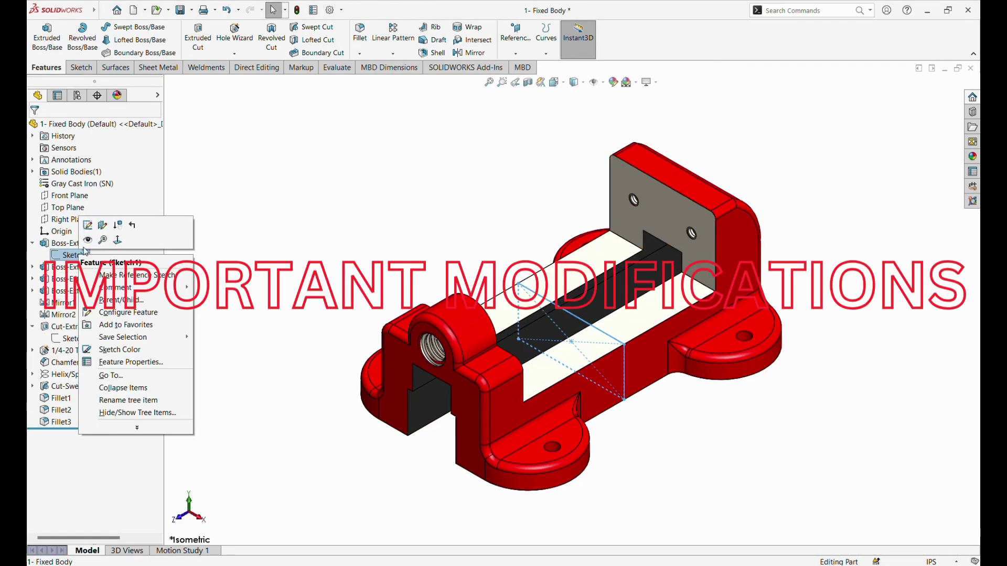
left_click(88, 225)
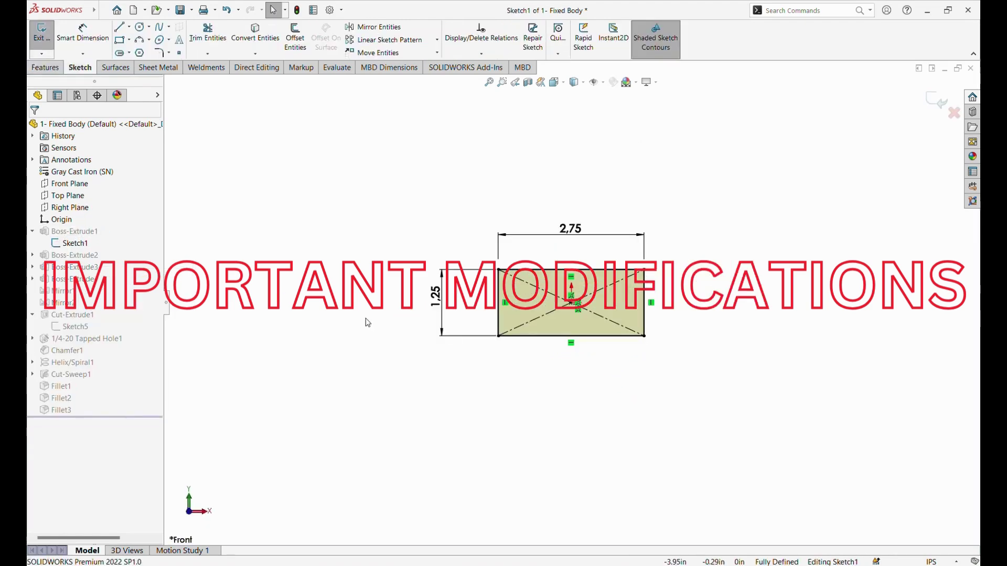
double_click(435, 296)
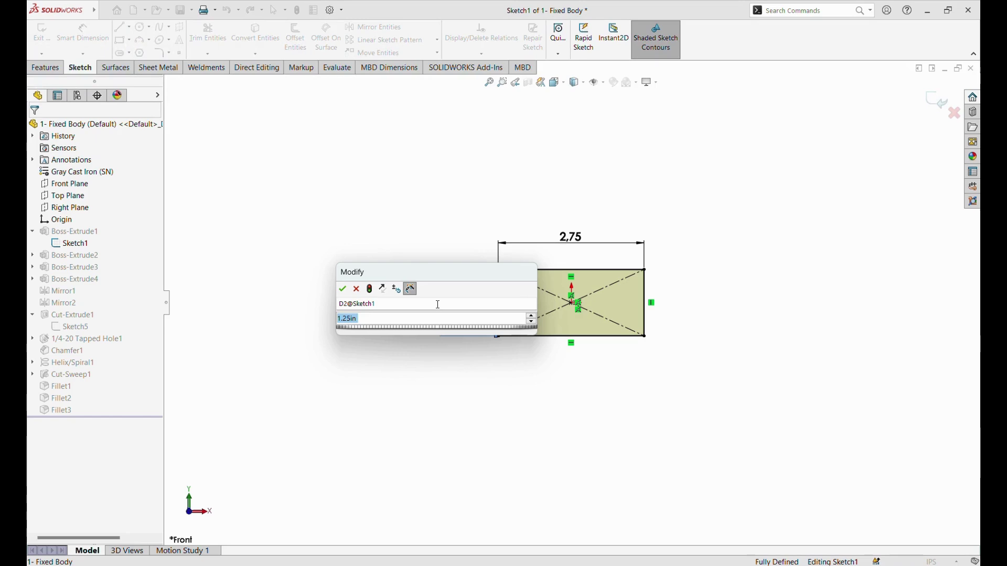
type("1.56")
key("Return")
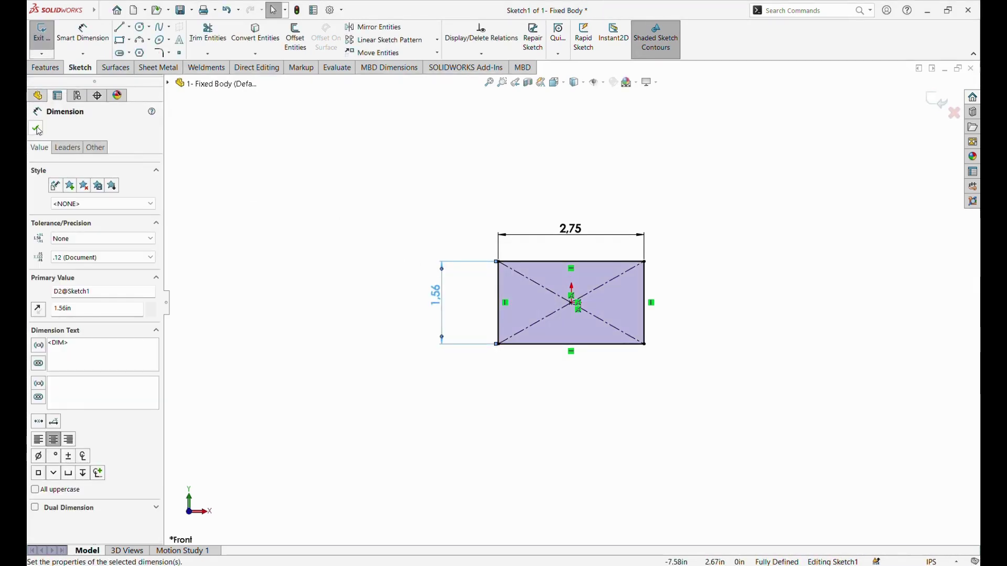
left_click(36, 128)
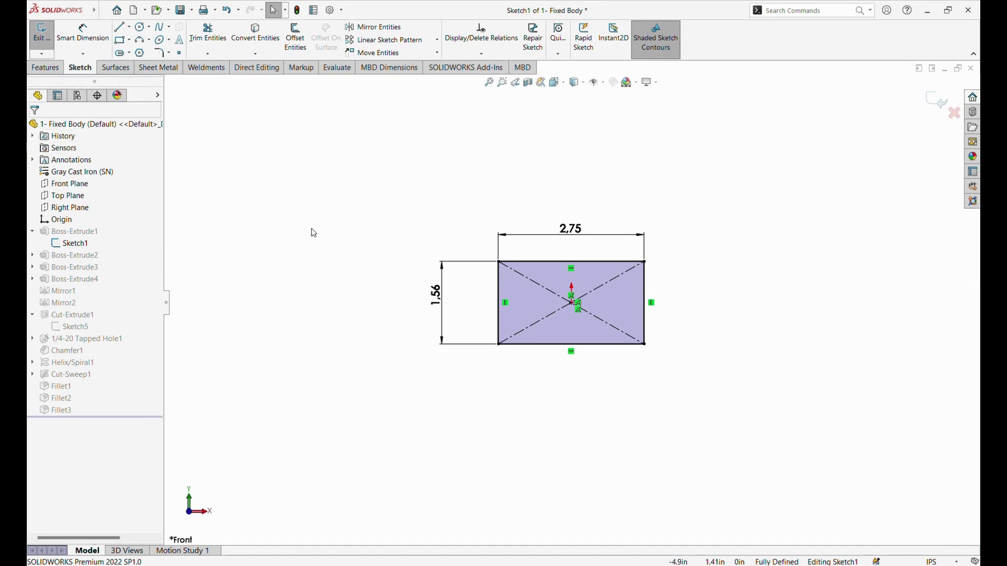
left_click(933, 107)
mouse_move(838, 196)
middle_mouse_down()
mouse_move(764, 218)
mouse_move(773, 269)
mouse_move(794, 265)
middle_mouse_up()
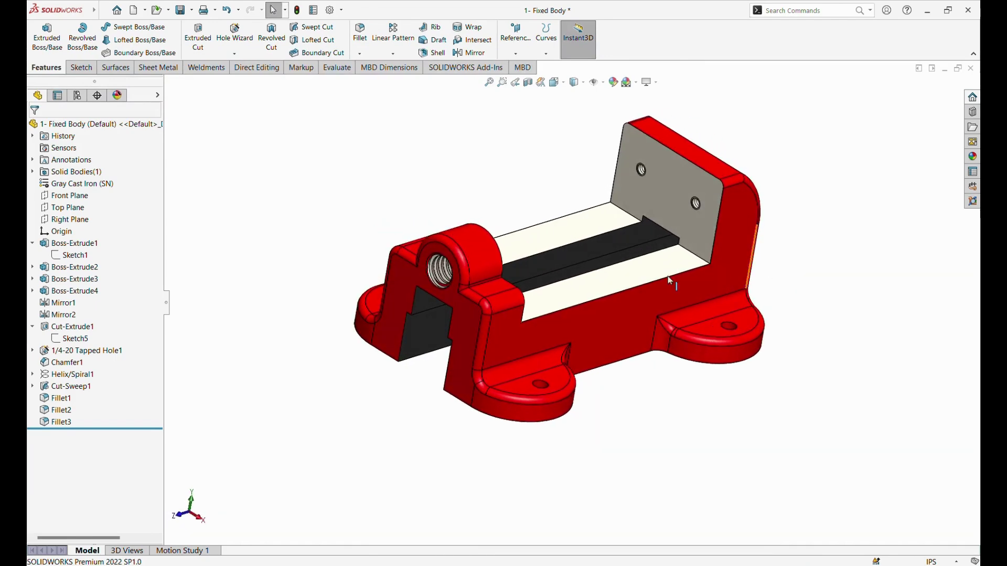
Deselect Edge<9> and Edge<10> from Fillet1, leaving eight edges rounded at 0.25in
left_click(55, 399)
right_click(55, 400)
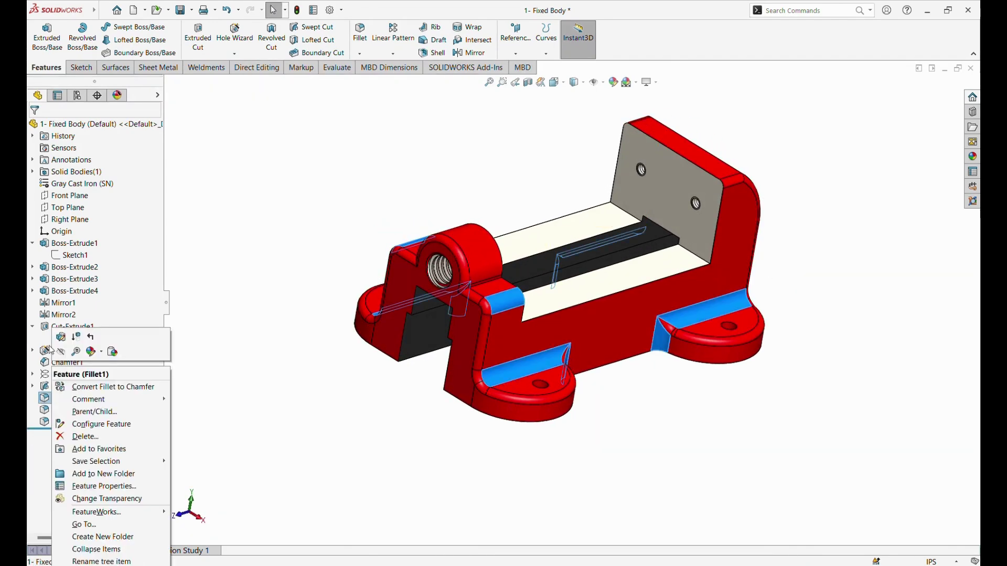
key("Escape")
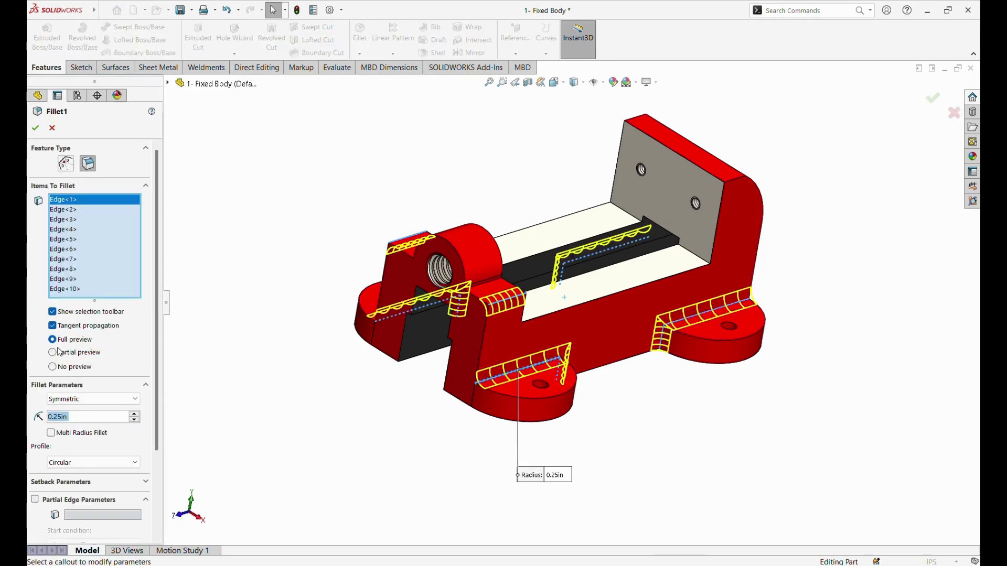
scroll(500, 314, "down", 2)
scroll(499, 313, "down", 3)
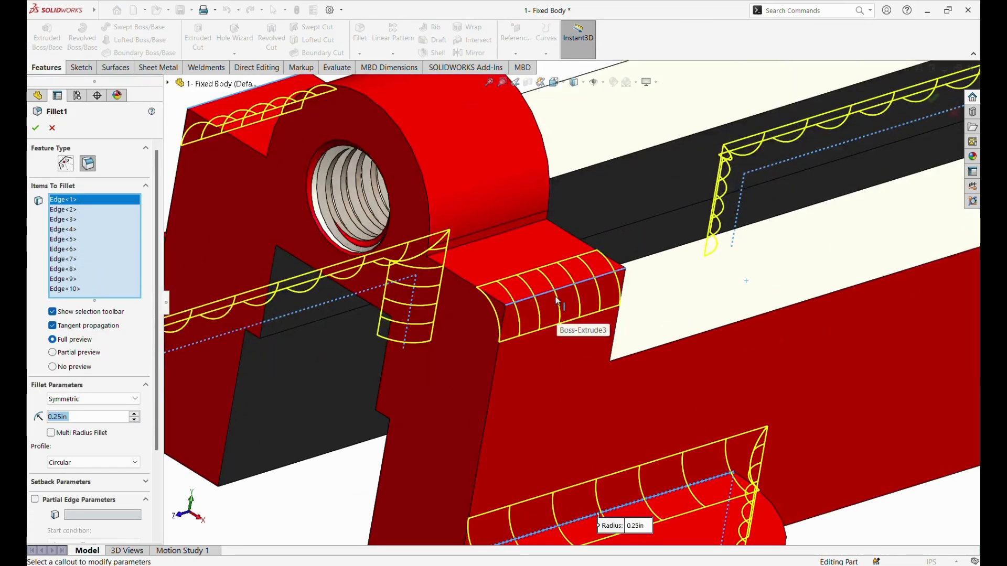
left_click(549, 314)
scroll(549, 345, "up", 6)
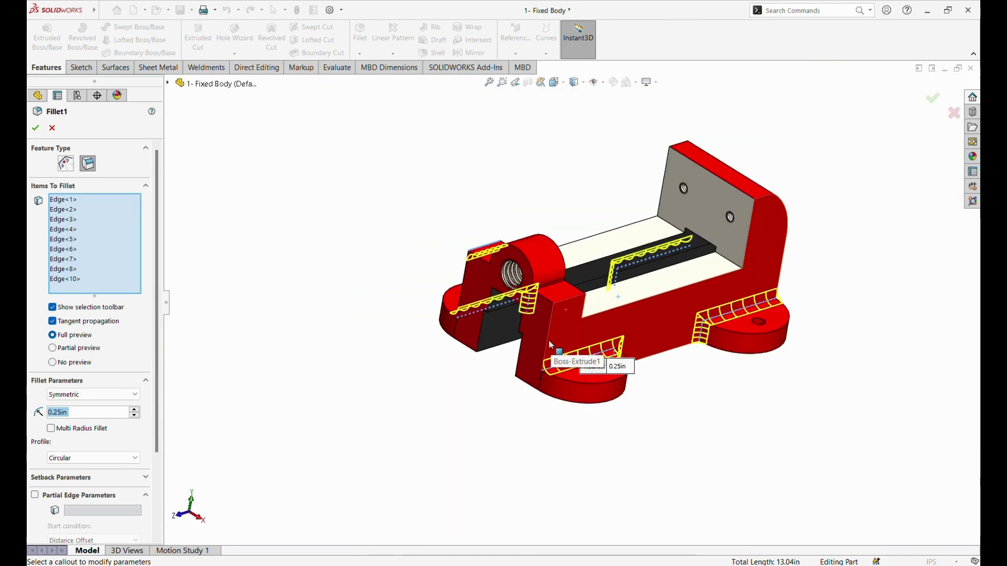
middle_click_drag(551, 349, 603, 369)
scroll(603, 370, "down", 3)
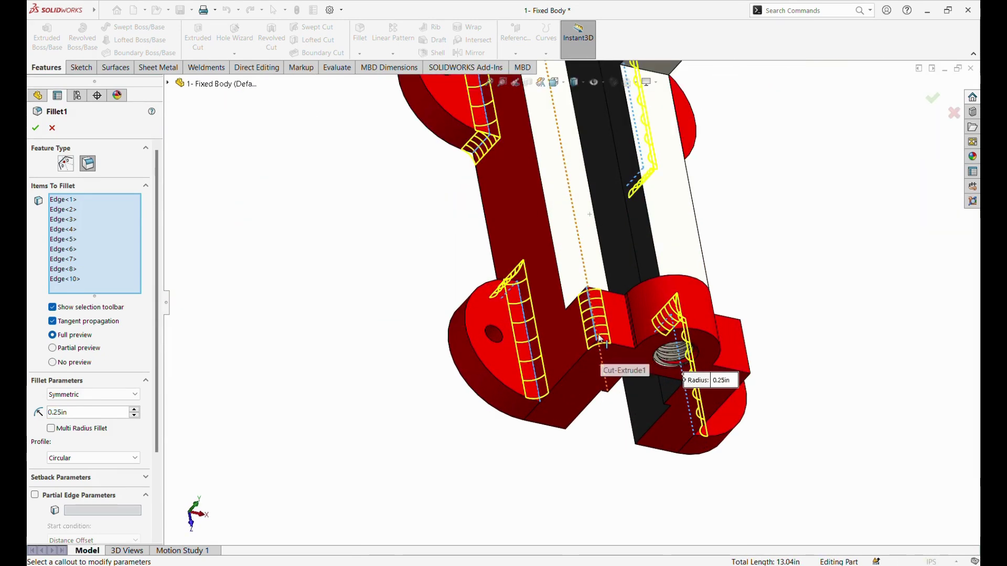
left_click(596, 331)
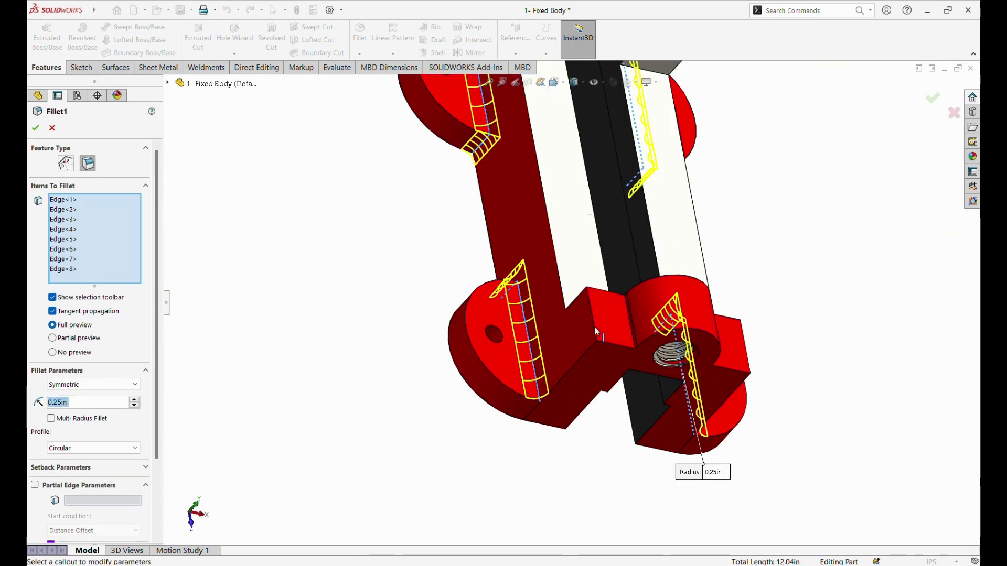
left_click(37, 128)
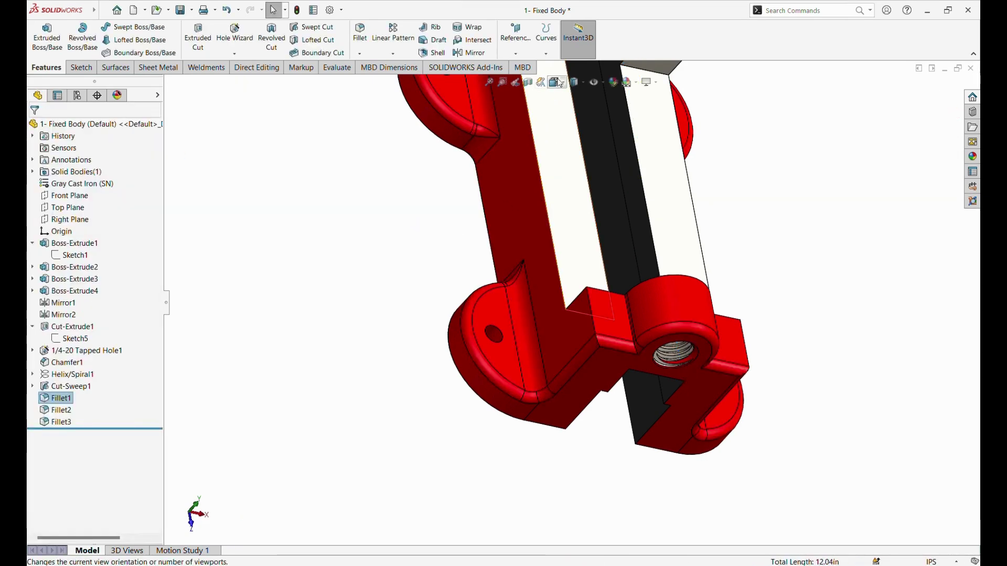
left_click(576, 82)
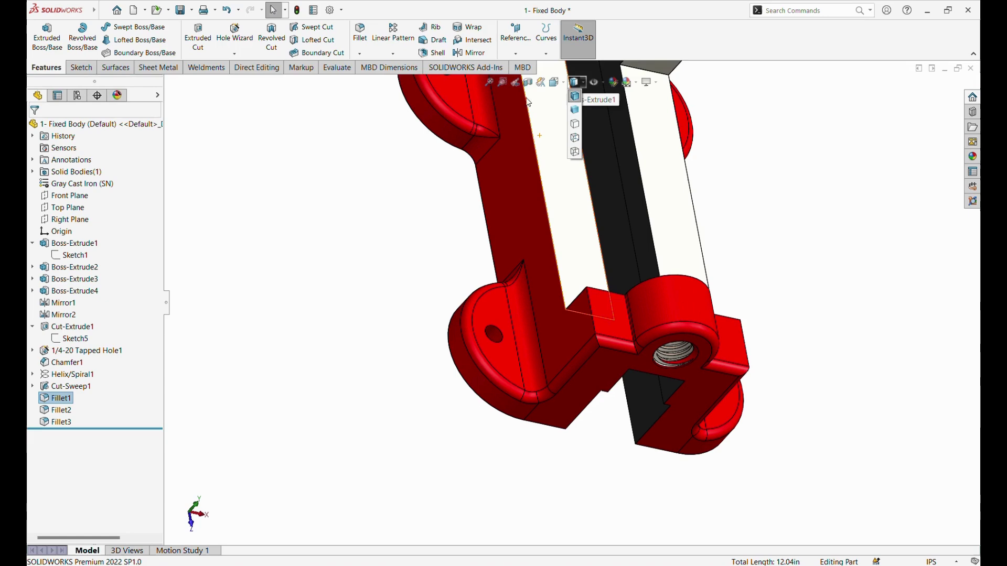
Change Fillet3's radius from 0.001in to 0.01in, then show the vise in Isometric view
right_click(62, 424)
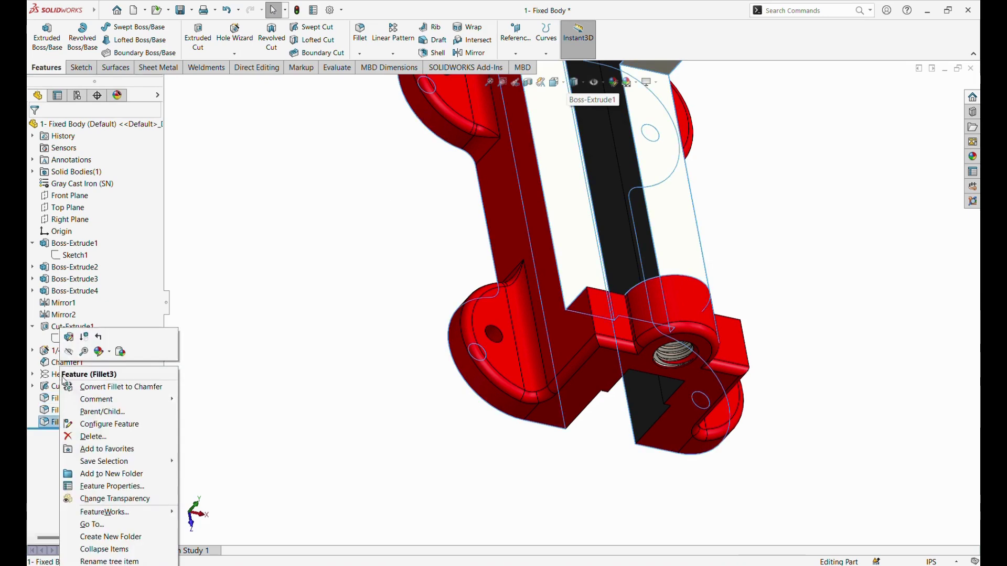
left_click(73, 344)
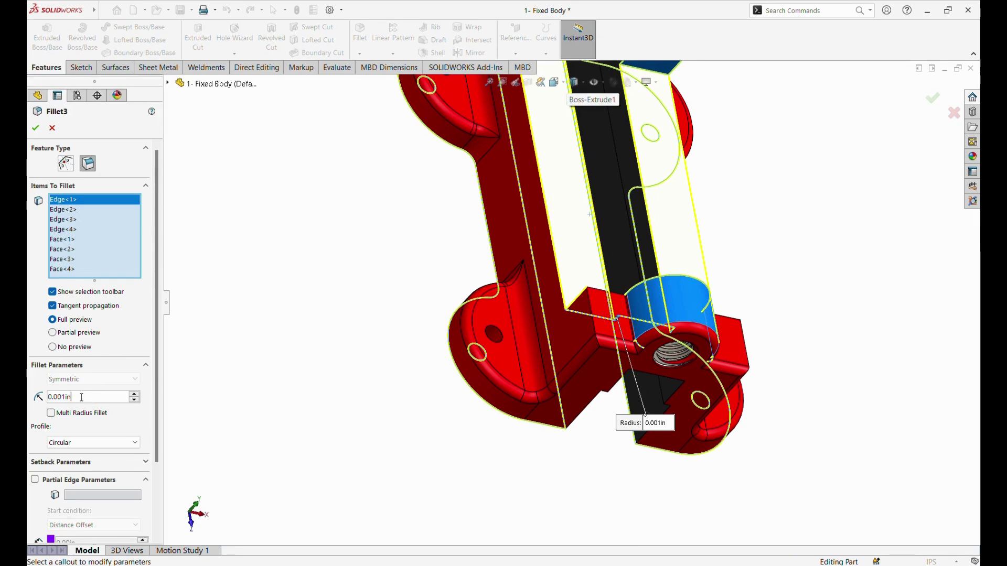
left_click(59, 398)
double_click(74, 398)
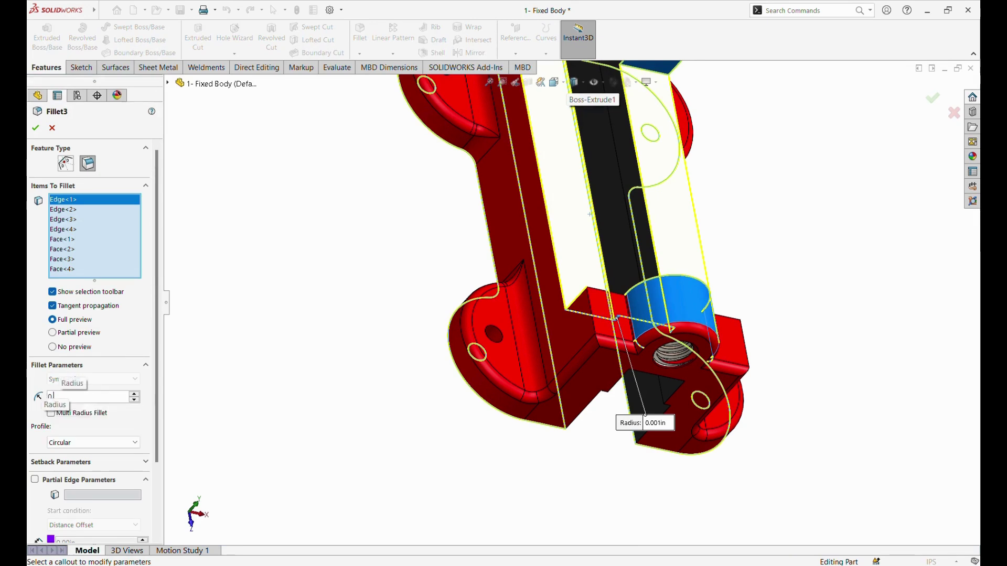
type("0.01")
key("Return")
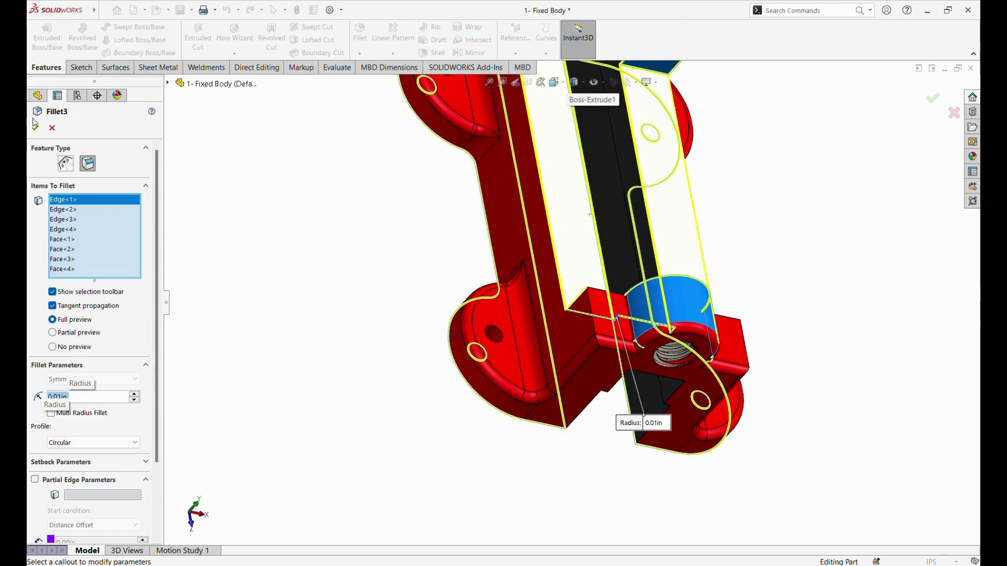
key("Return")
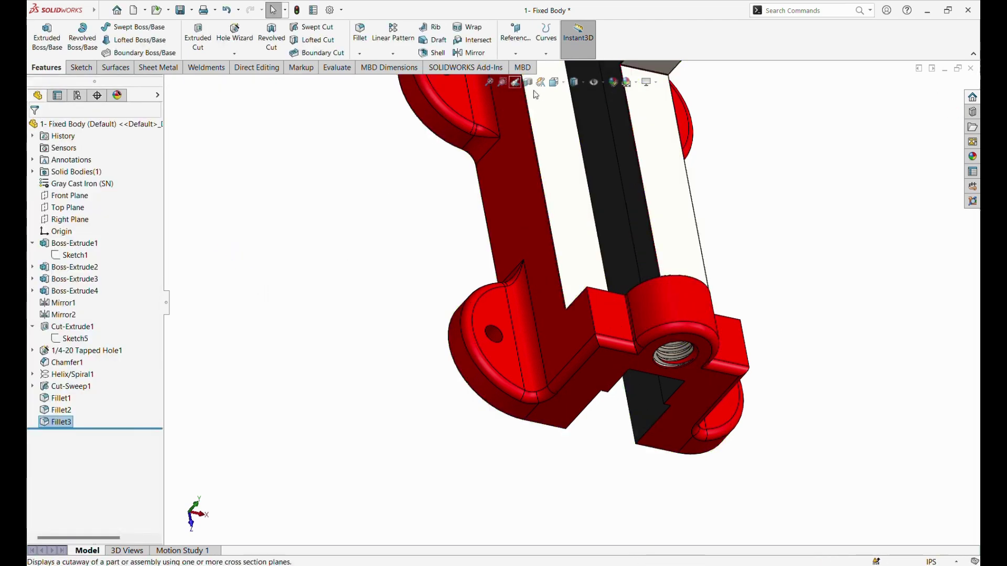
left_click(562, 85)
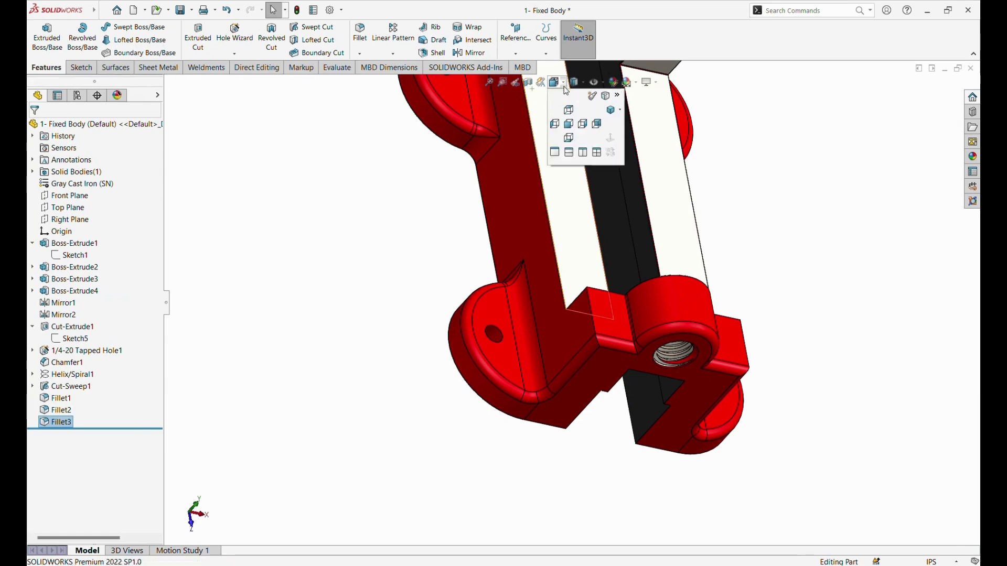
left_click(609, 111)
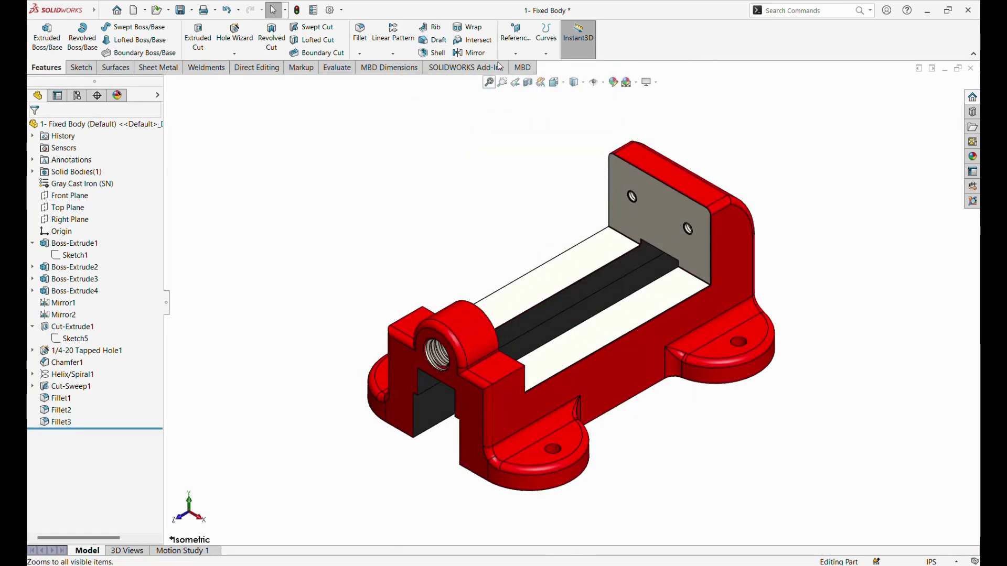